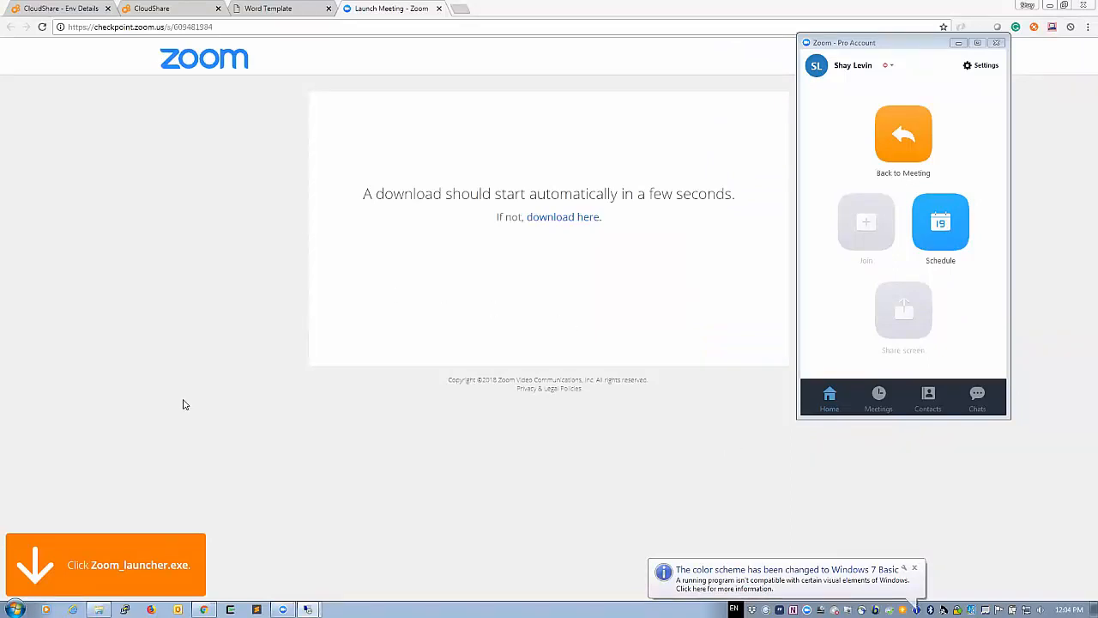
# Step: Switch to the second Remote Desktop session showing the Windows Server 2012 R2 desktop
pyautogui.moveTo(308, 609)
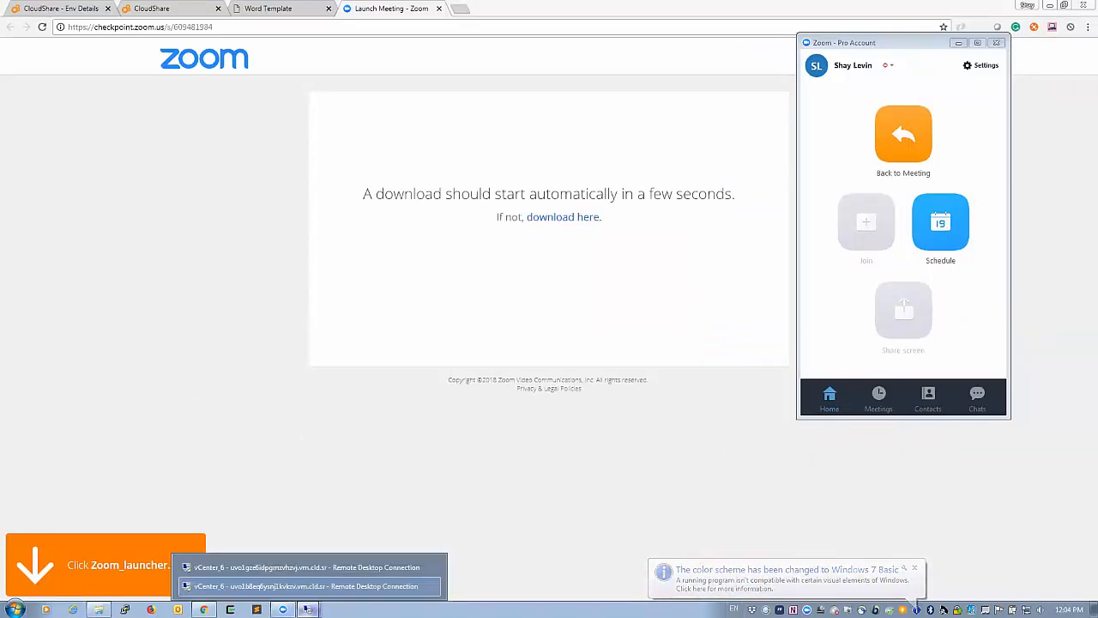
pyautogui.click(299, 586)
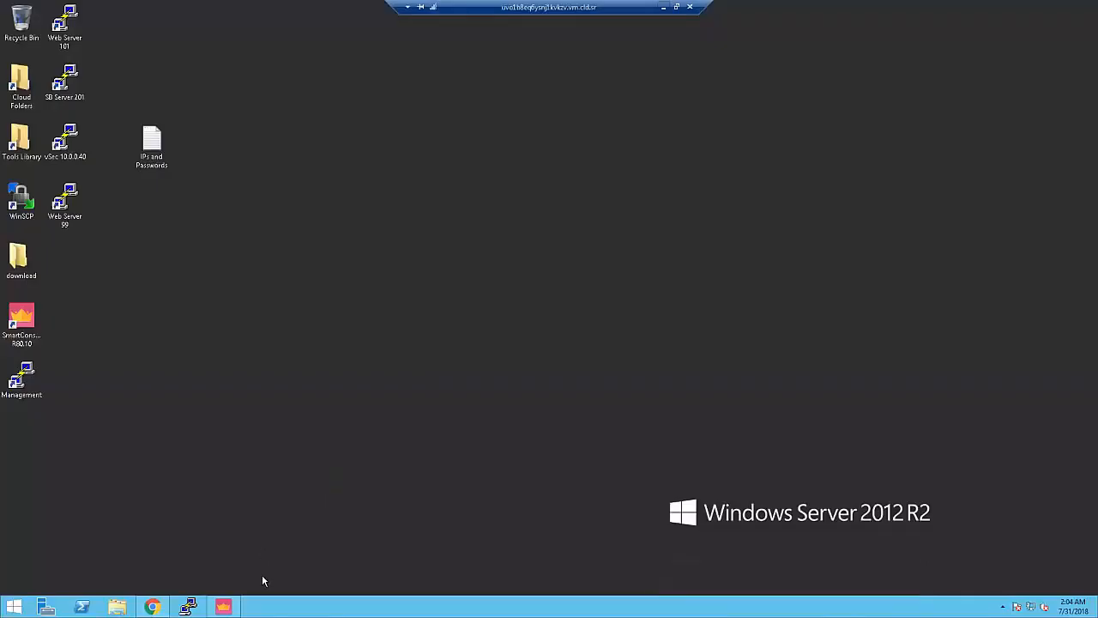
# Step: Restore SmartConsole, review the serviceinstance gateway's summary, and show the Object Categories panel
pyautogui.click(223, 606)
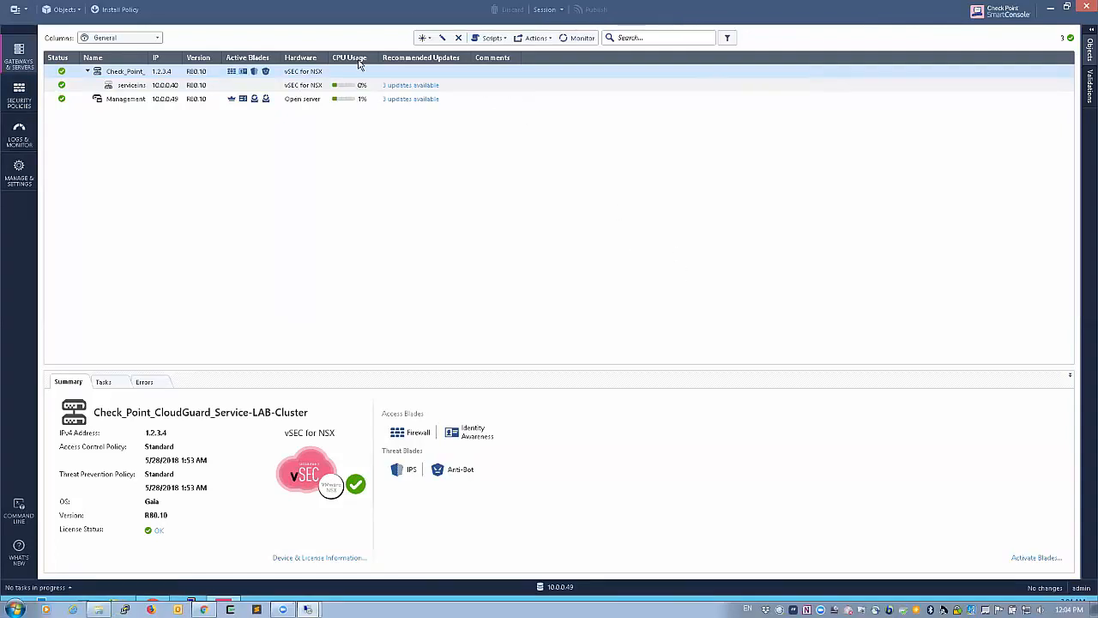
pyautogui.click(152, 87)
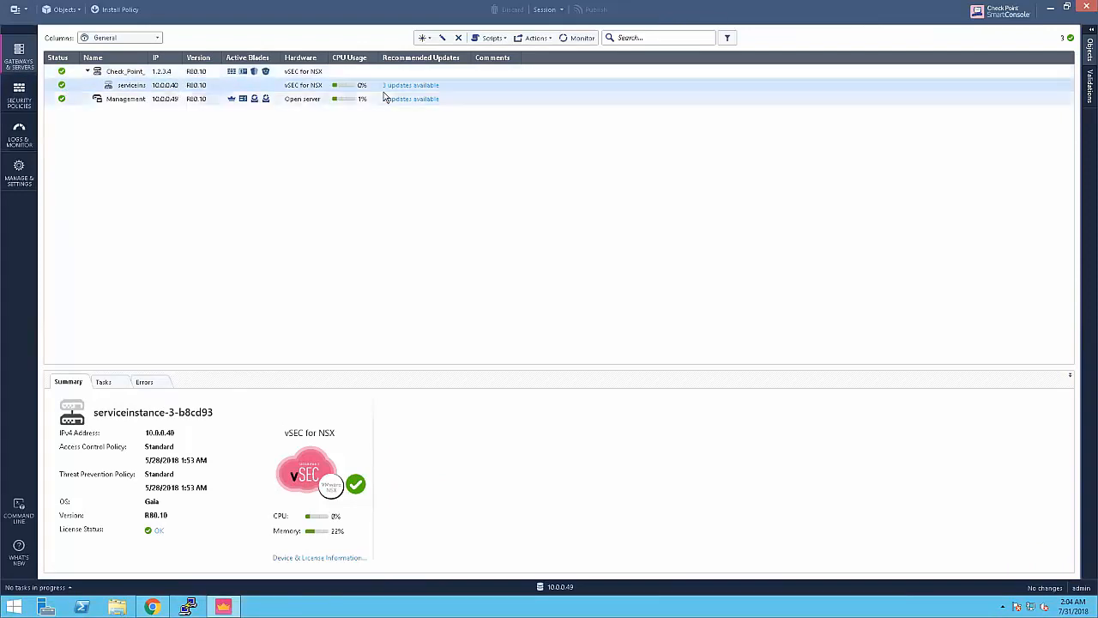
pyautogui.click(1089, 34)
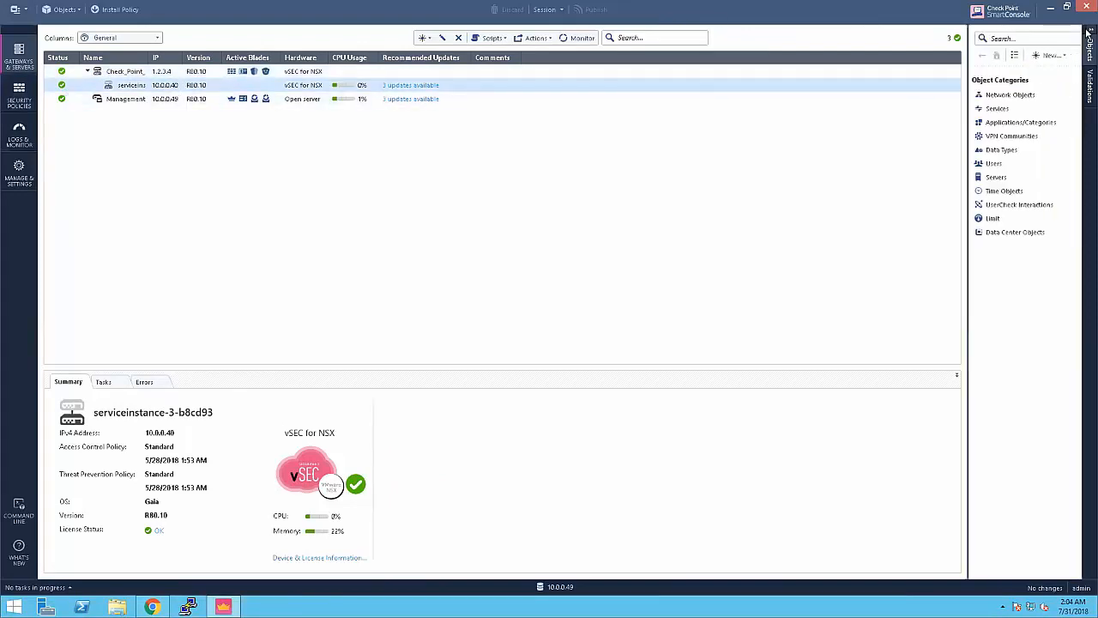
# Step: List the NSX and vCenter data center servers, then bring the vSphere Web Client browser forward
pyautogui.click(990, 179)
pyautogui.click(998, 93)
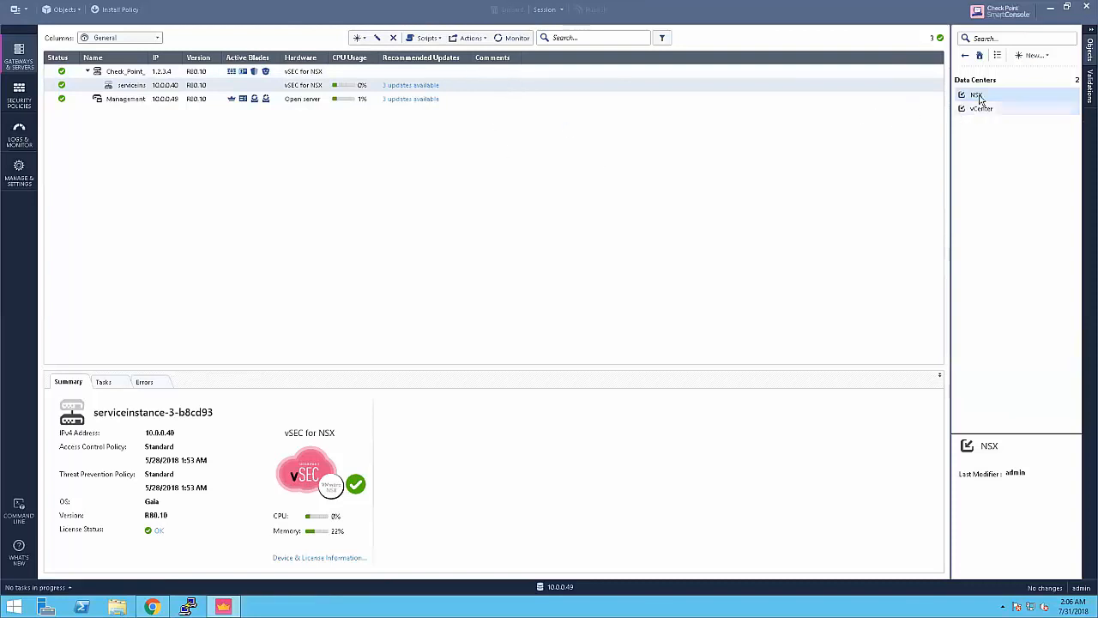
pyautogui.moveTo(984, 98)
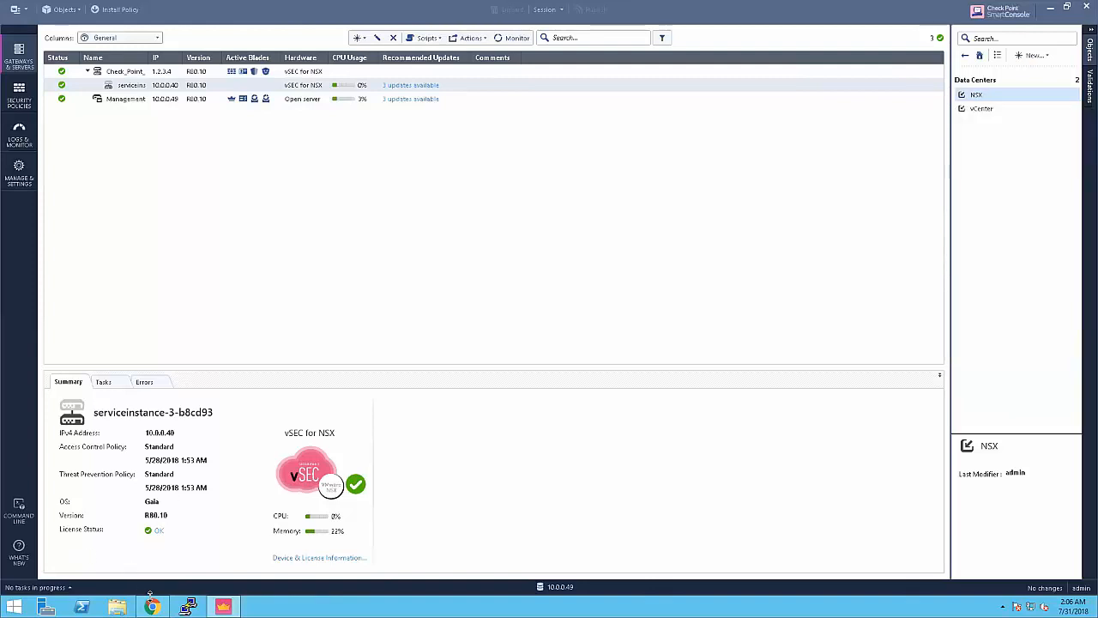
pyautogui.click(151, 607)
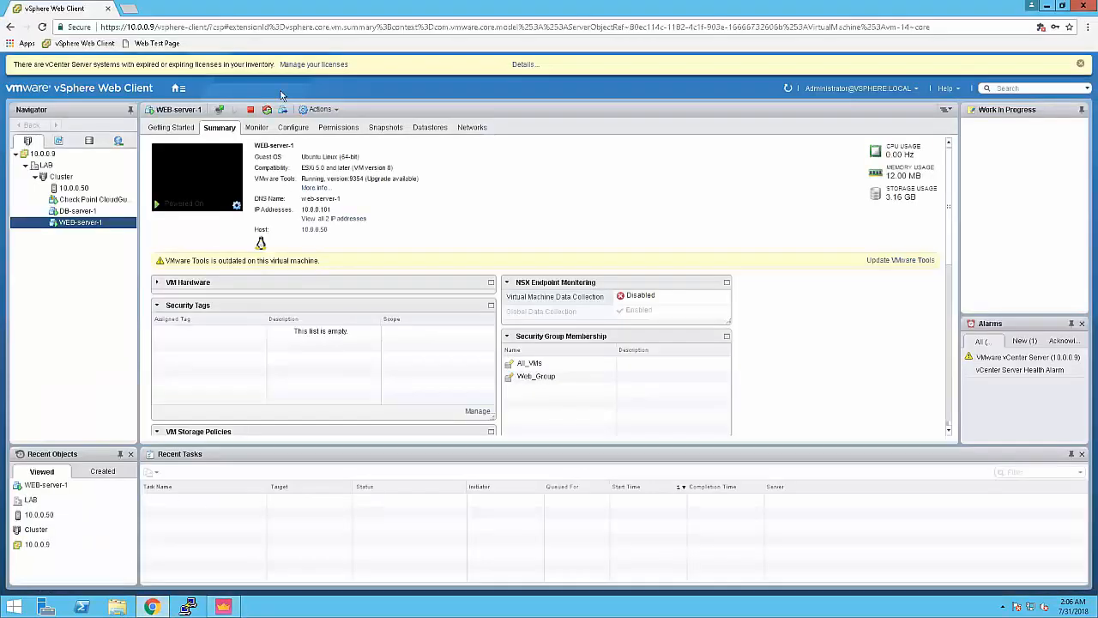
# Step: Open a new Chrome tab, enter and erase a 10.0.0.10 address, then minimize Chrome
pyautogui.click(128, 9)
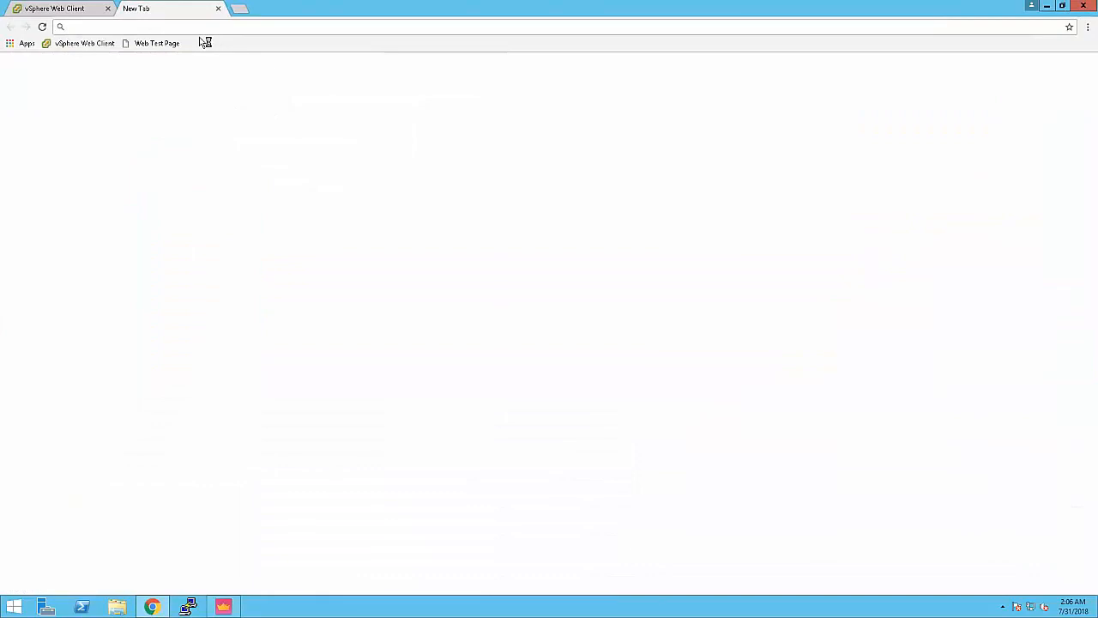
pyautogui.write('10')
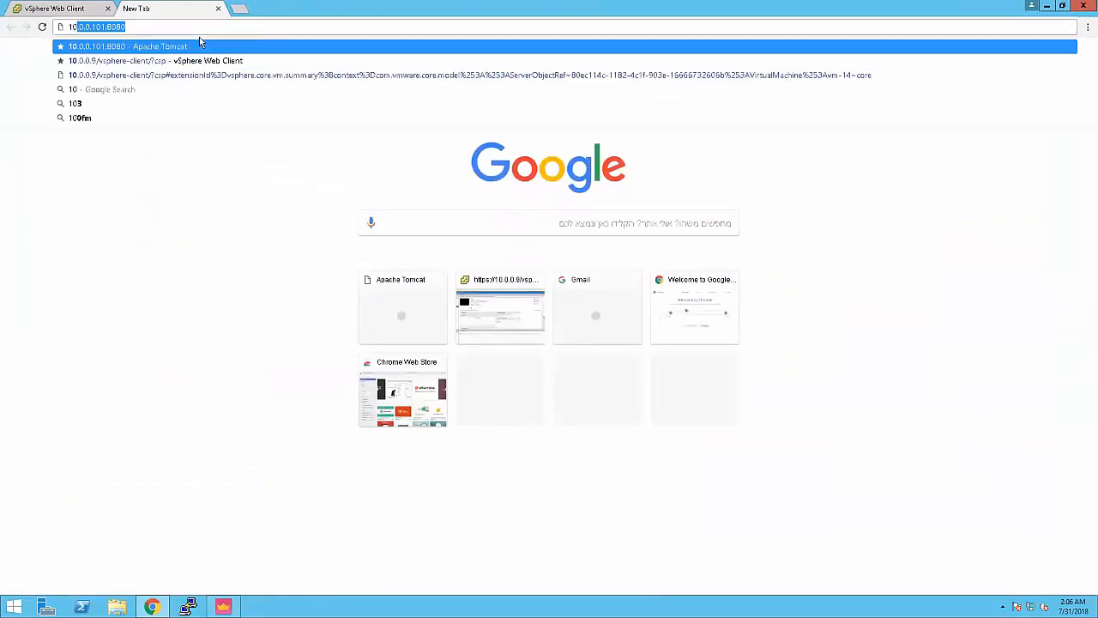
pyautogui.write('.0.0.101:8')
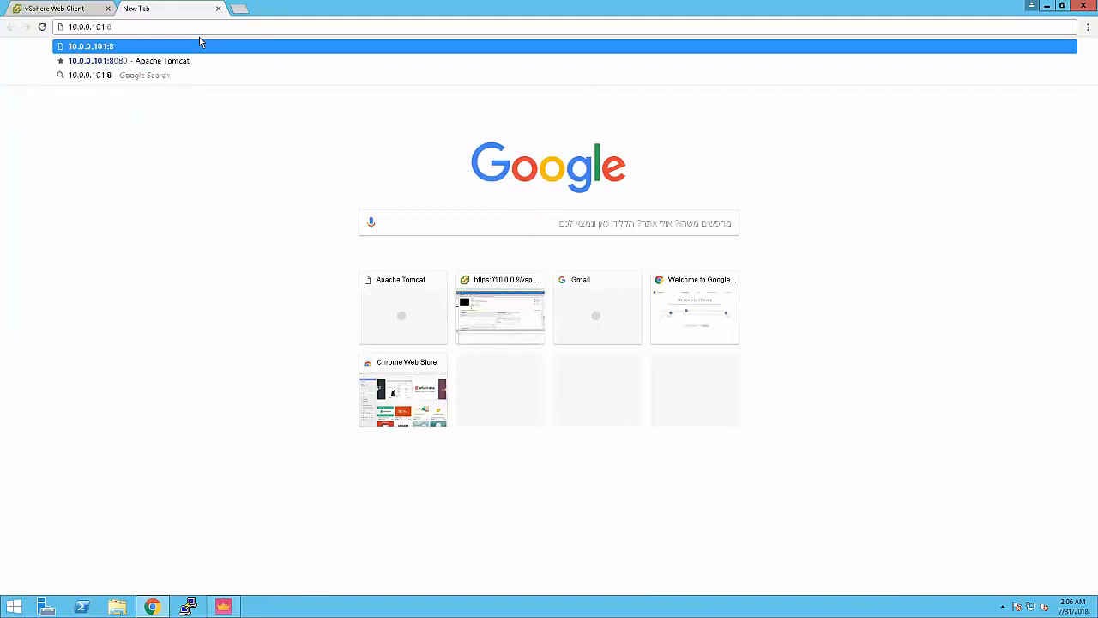
pyautogui.press('BackSpace')
pyautogui.press('BackSpace')
pyautogui.press('BackSpace')
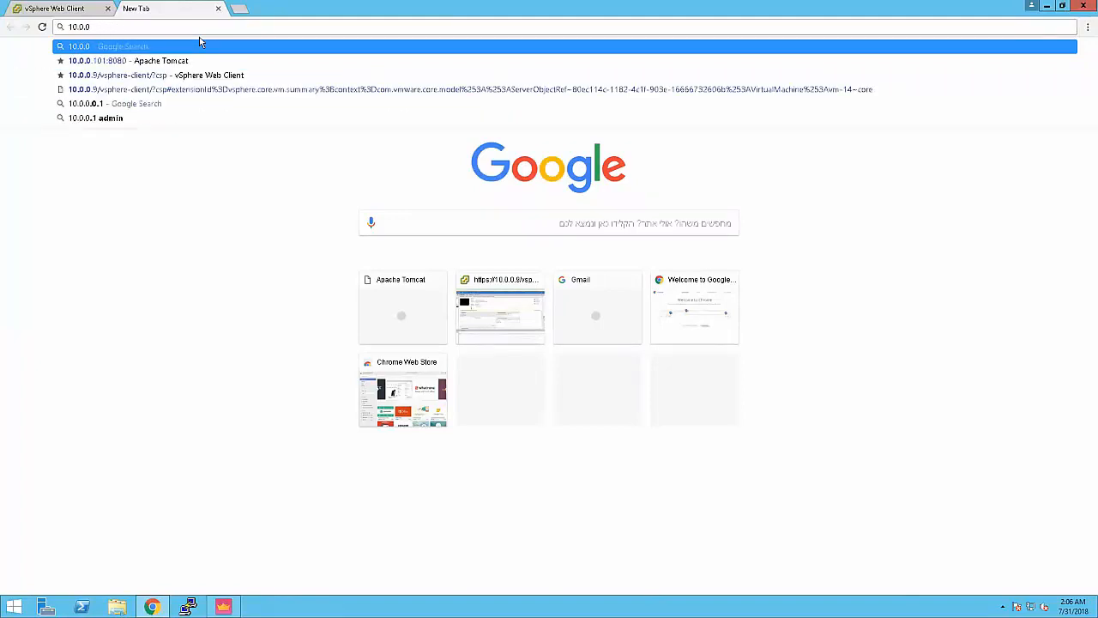
pyautogui.write('.')
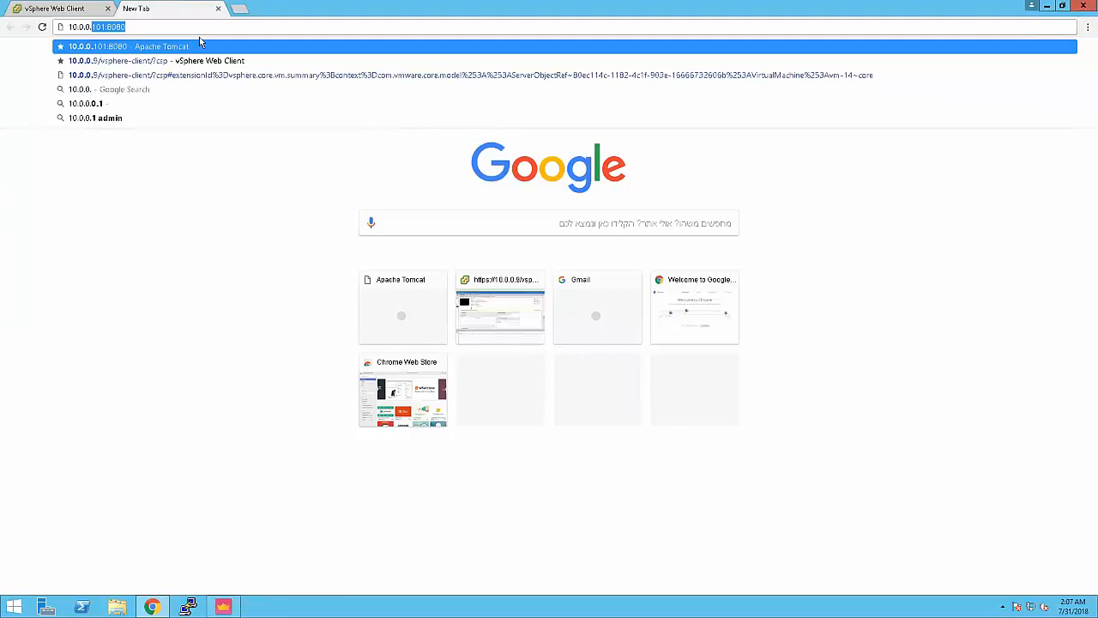
pyautogui.write('4')
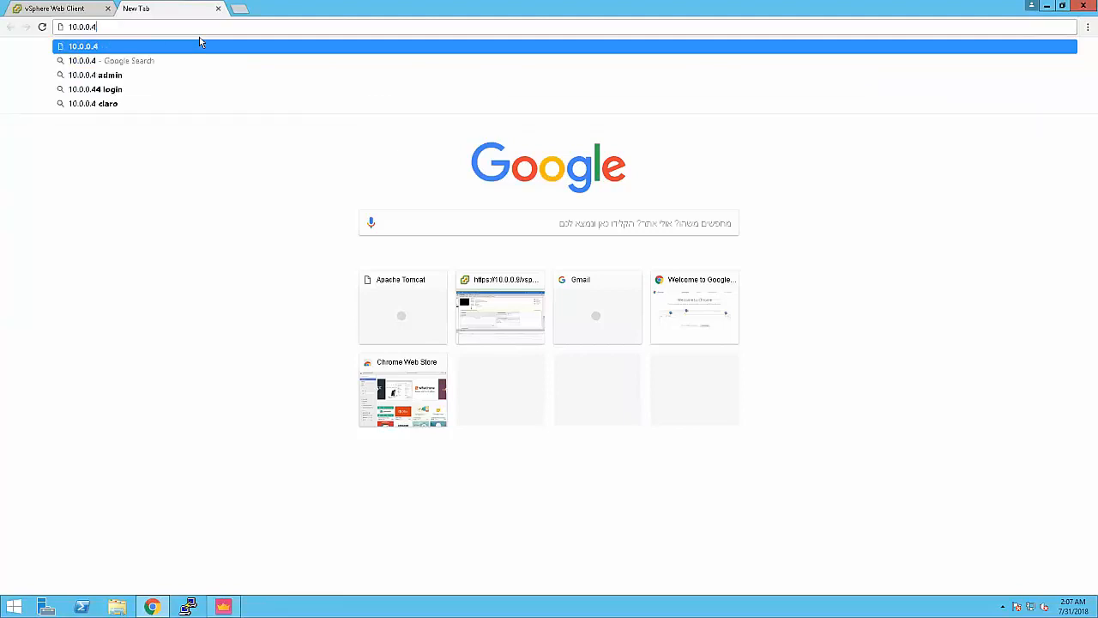
pyautogui.press('BackSpace')
pyautogui.press('BackSpace')
pyautogui.press('BackSpace')
pyautogui.press('BackSpace')
pyautogui.press('BackSpace')
pyautogui.press('BackSpace')
pyautogui.press('BackSpace')
pyautogui.press('BackSpace')
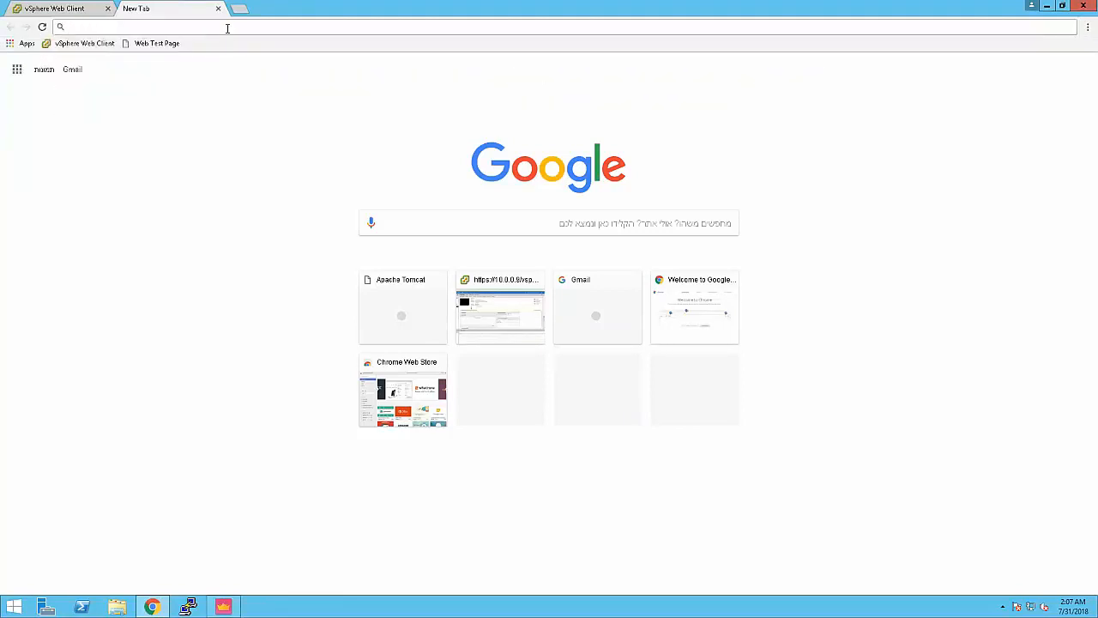
pyautogui.click(1047, 5)
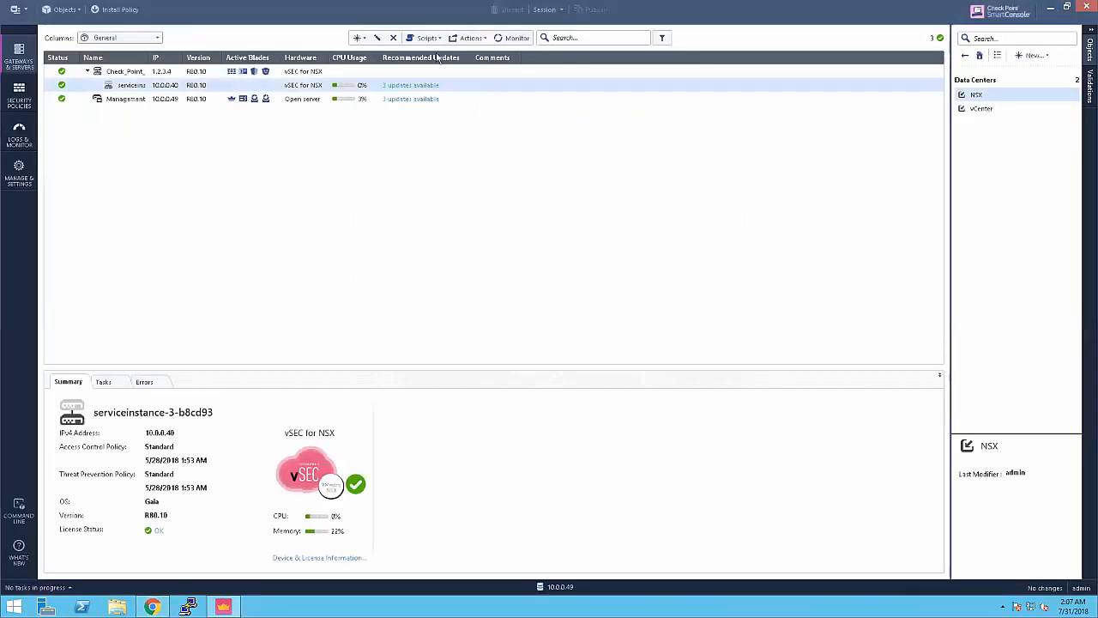
# Step: Look up the R80.10 Management IP in the IPs and Passwords Notepad file, then return to SmartConsole
pyautogui.click(1048, 10)
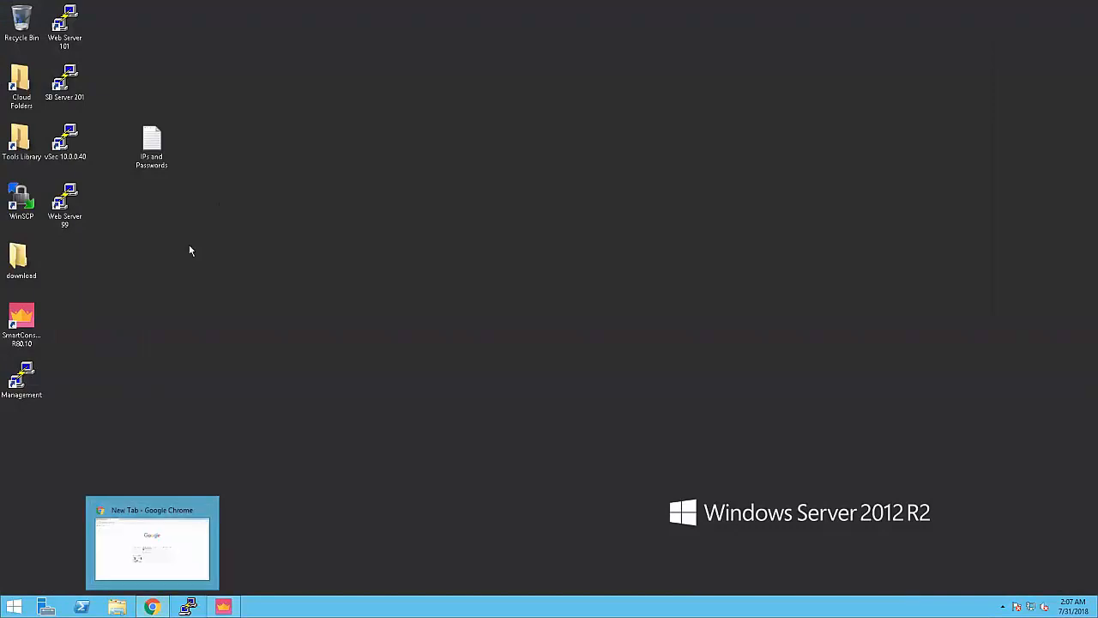
pyautogui.click(154, 146)
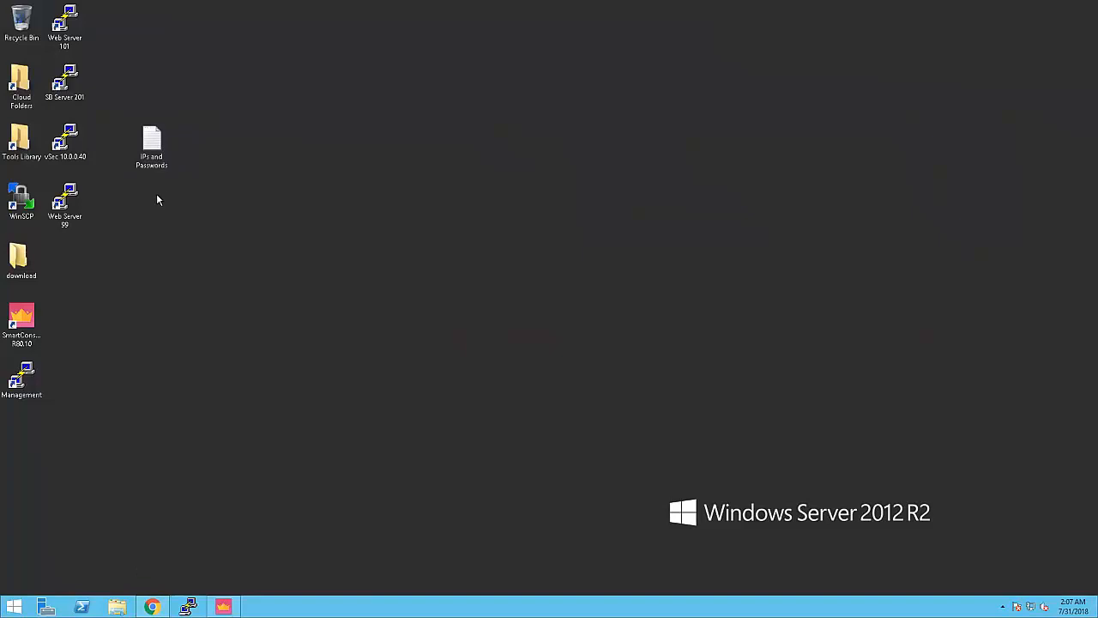
pyautogui.doubleClick(152, 146)
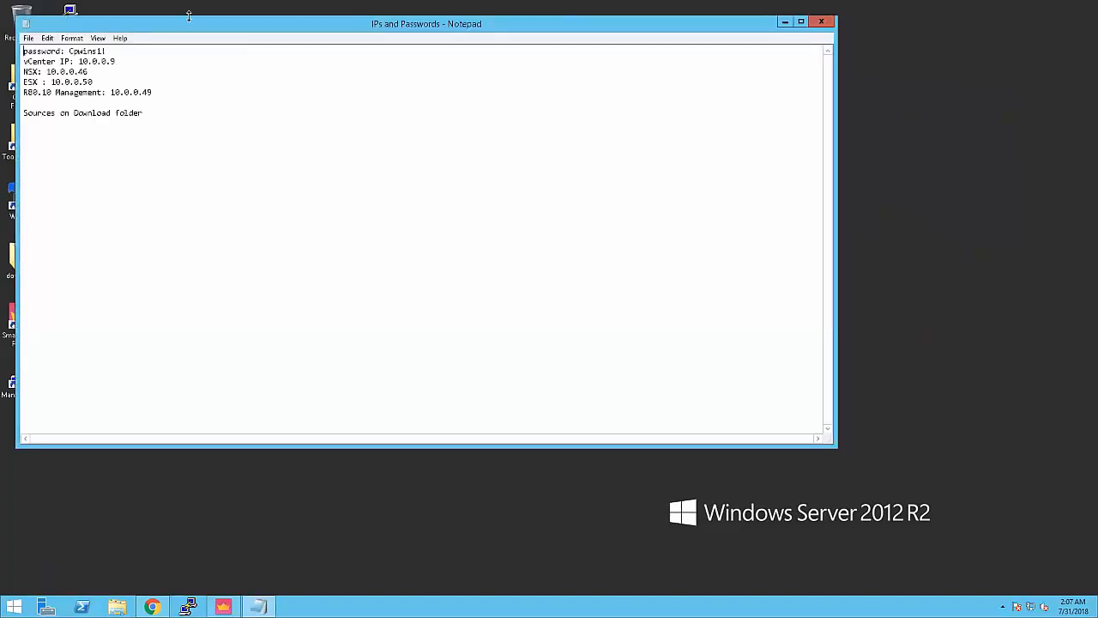
pyautogui.moveTo(198, 30); pyautogui.dragTo(375, 39)
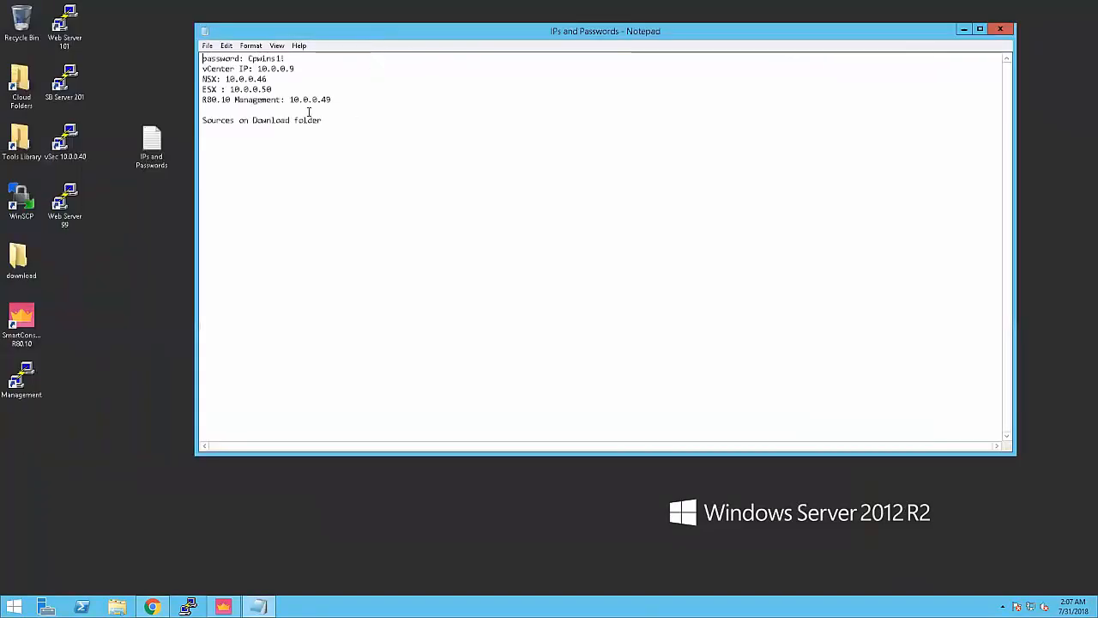
pyautogui.moveTo(290, 100); pyautogui.dragTo(333, 99)
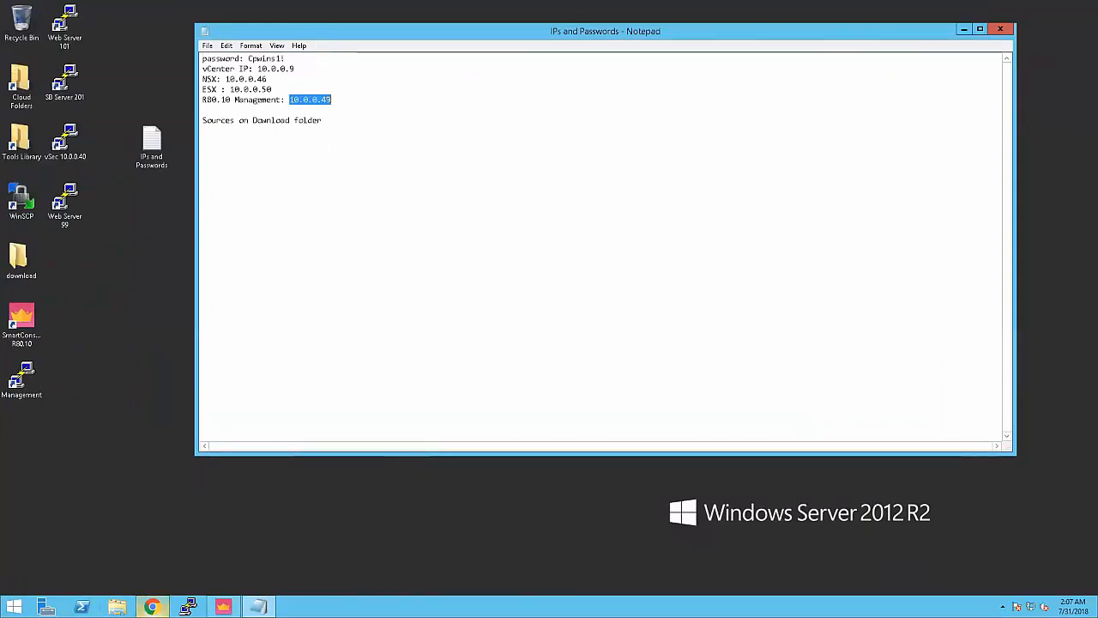
pyautogui.moveTo(152, 607)
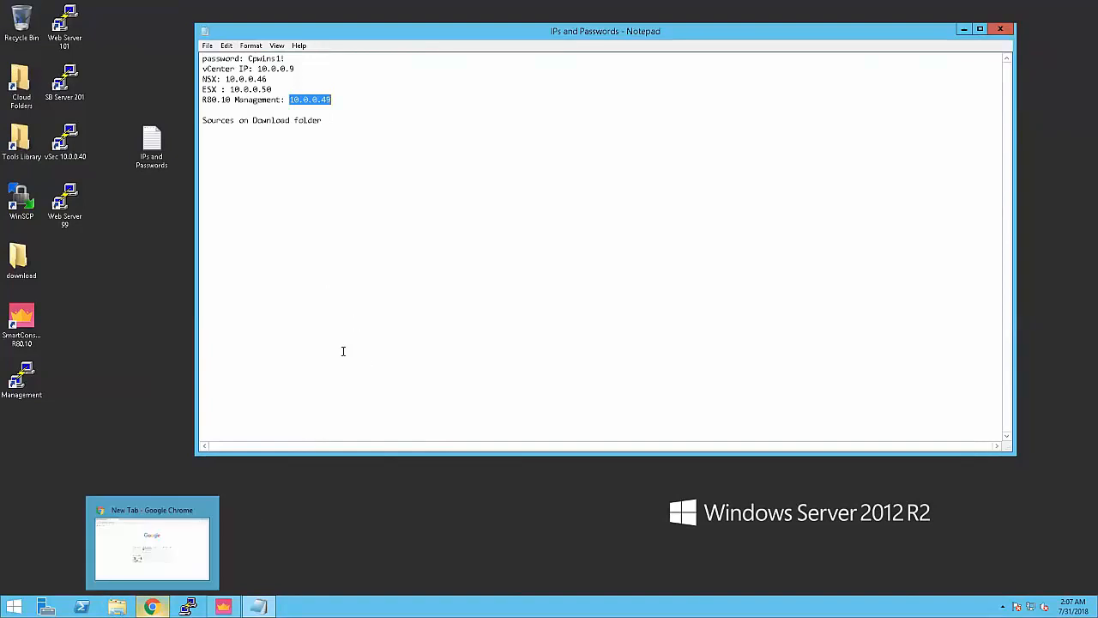
pyautogui.click(223, 607)
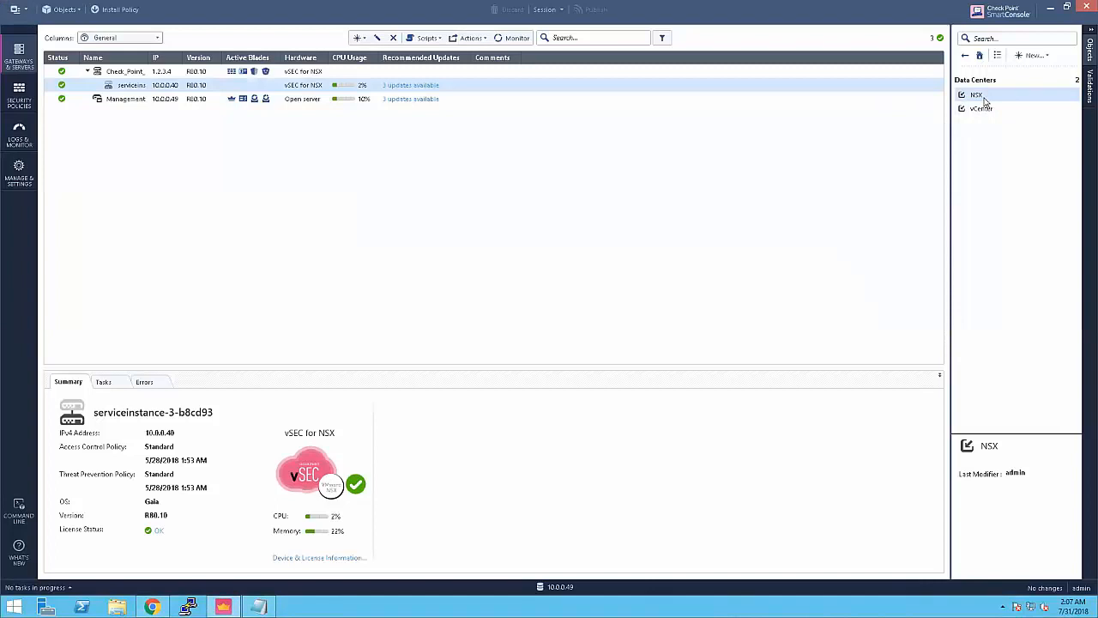
pyautogui.moveTo(985, 101)
pyautogui.doubleClick(974, 96)
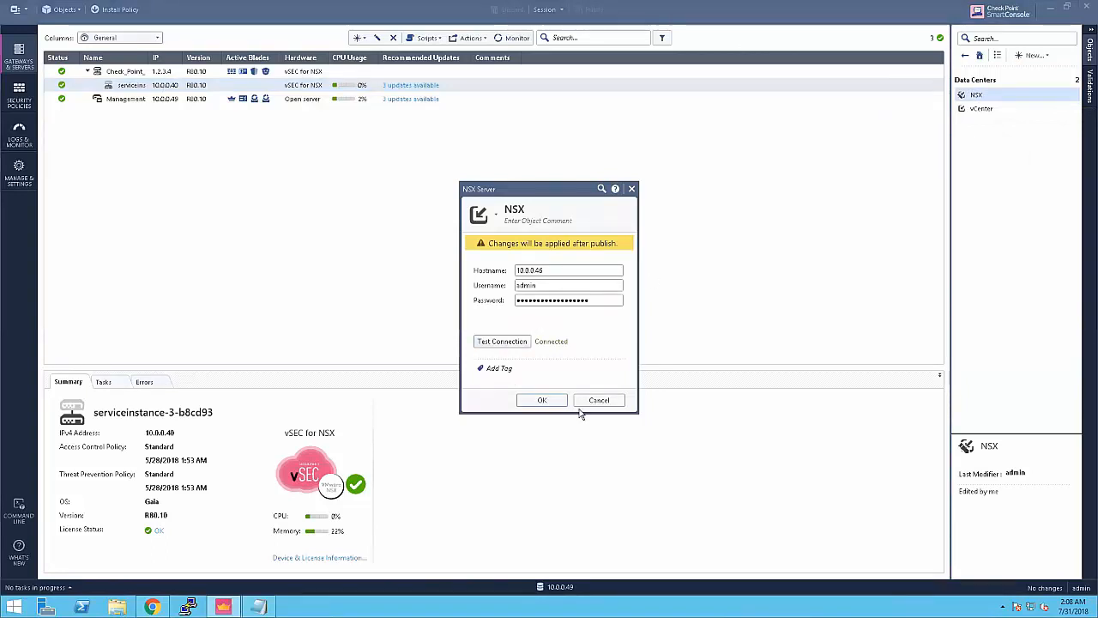
pyautogui.click(600, 401)
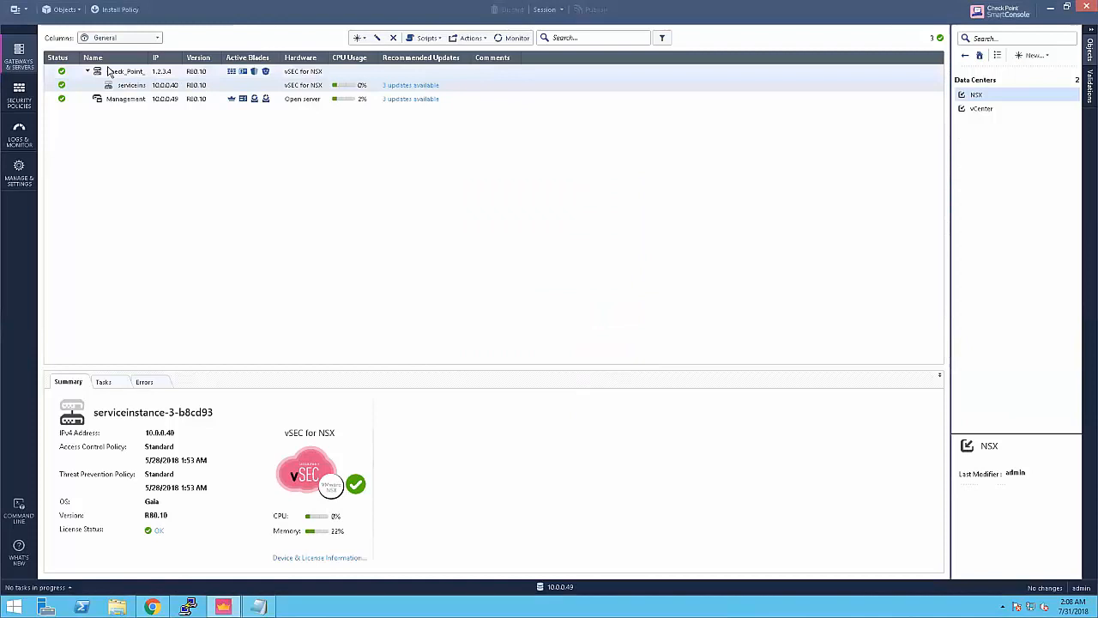
# Step: Review the Access Control rulebase, including Web_Group-to-DB_Group Micro Segmentation rules and cleanup rule 9
pyautogui.click(19, 92)
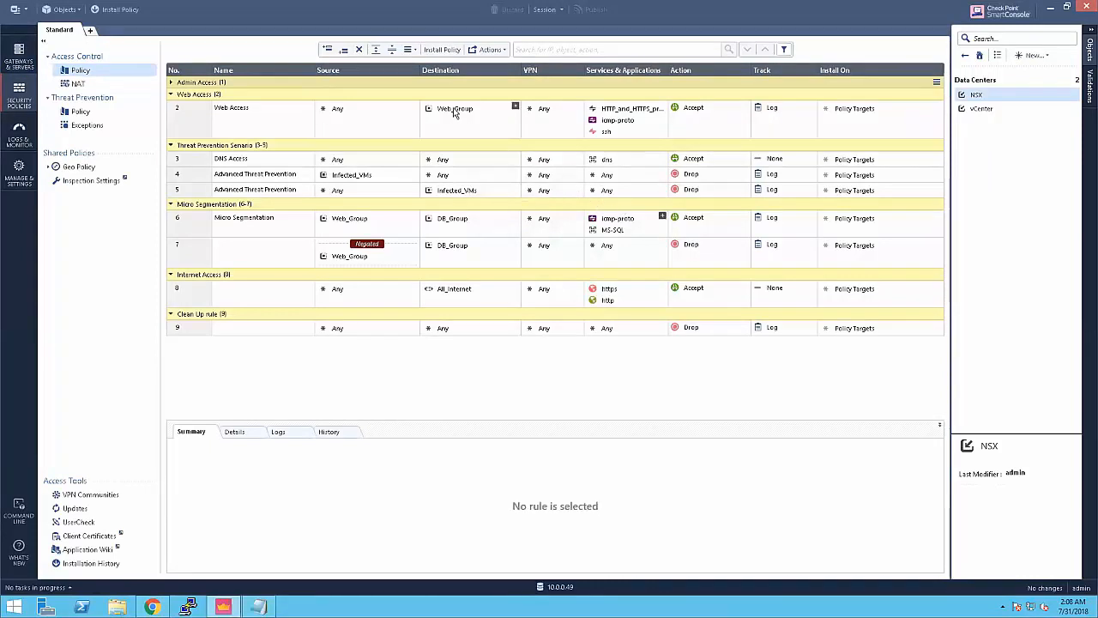
pyautogui.moveTo(455, 114)
# Step: Go back to Gateways & Servers, then switch Chrome to the vSphere Web Client tab
pyautogui.click(23, 56)
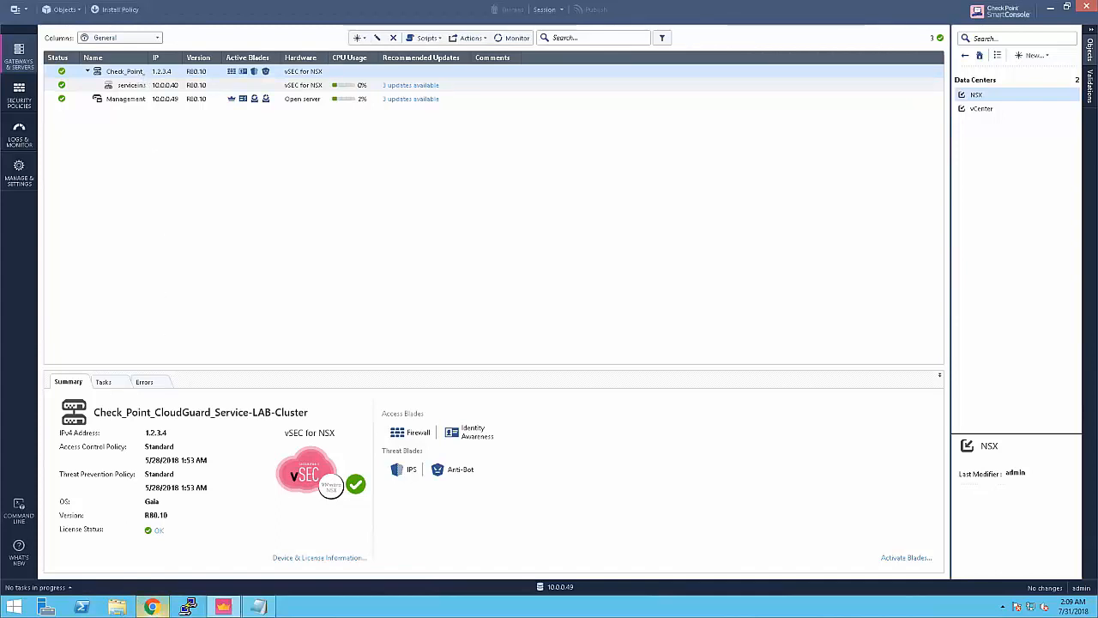
pyautogui.click(151, 606)
pyautogui.click(64, 8)
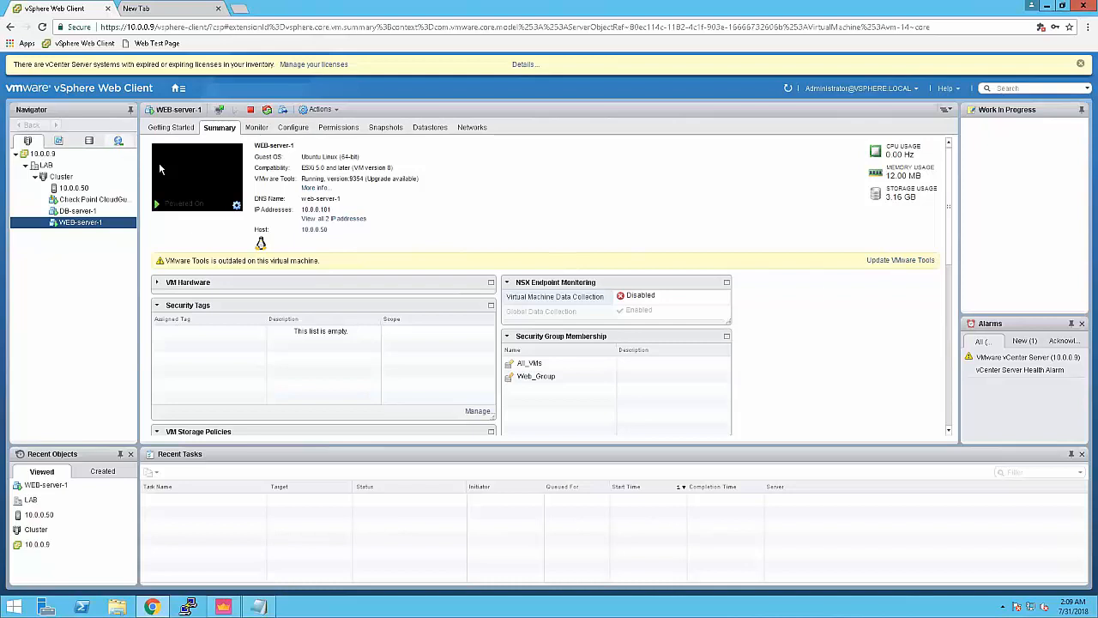
# Step: Check DB-server-1's summary, select the Check Point CloudGuard Service VM, and launch its web console
pyautogui.click(92, 212)
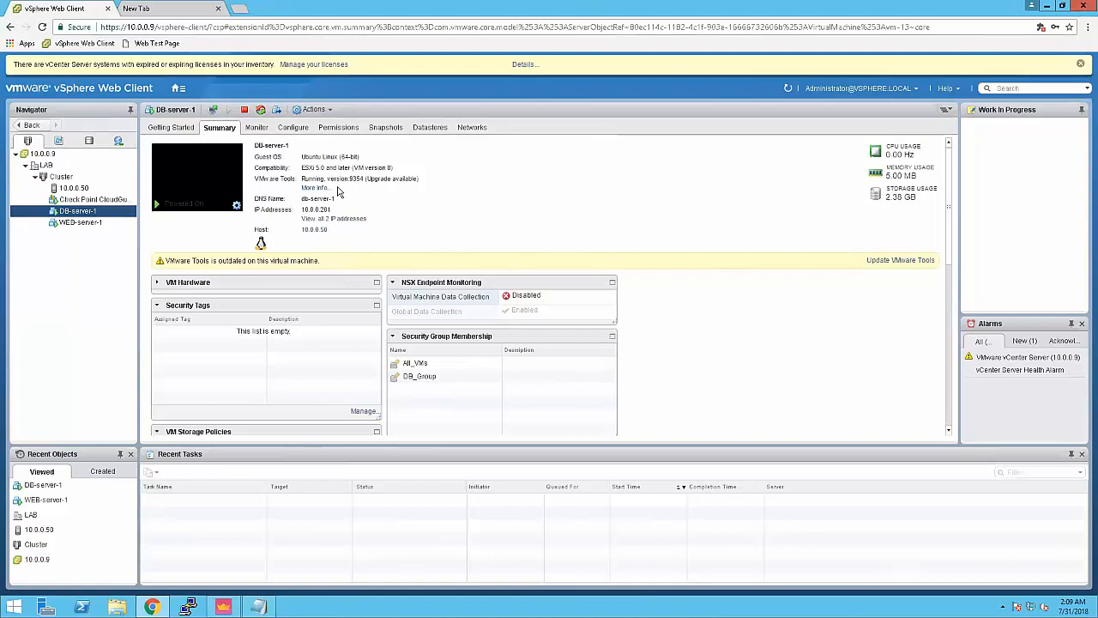
pyautogui.click(109, 203)
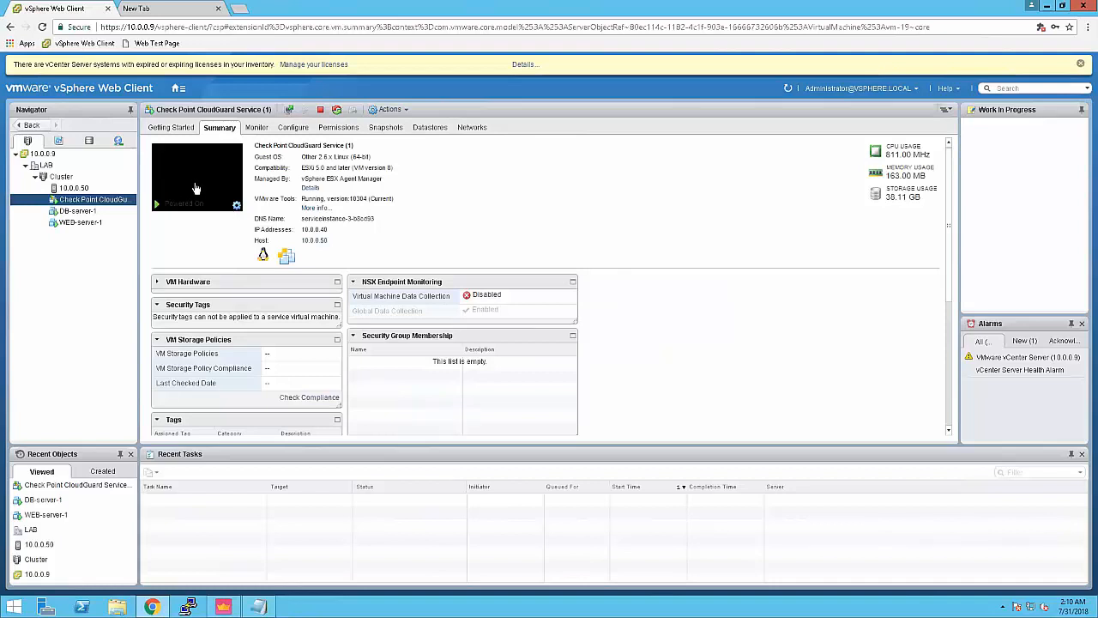
pyautogui.click(194, 182)
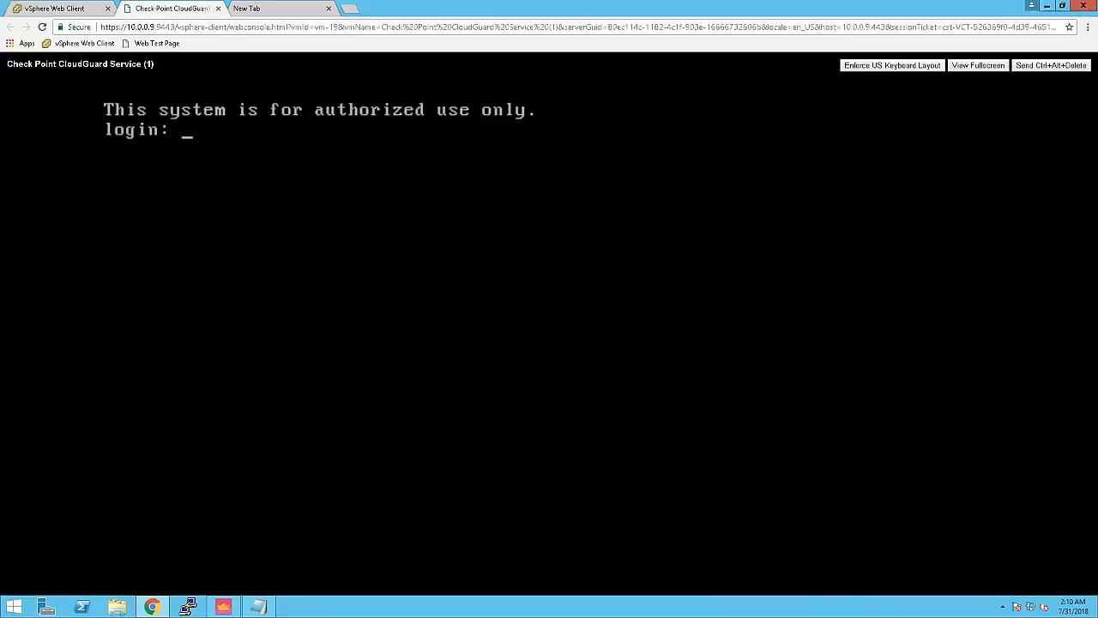
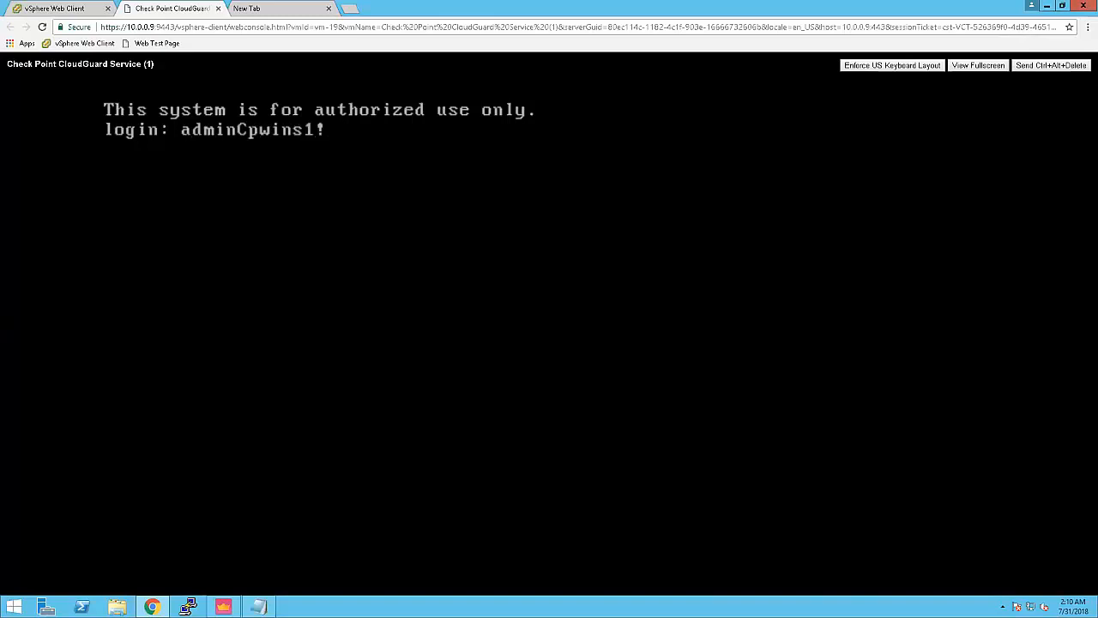
# Step: Log in to the CloudGuard Service console as admin with the account password, retrying after a failed attempt
pyautogui.press('Return')
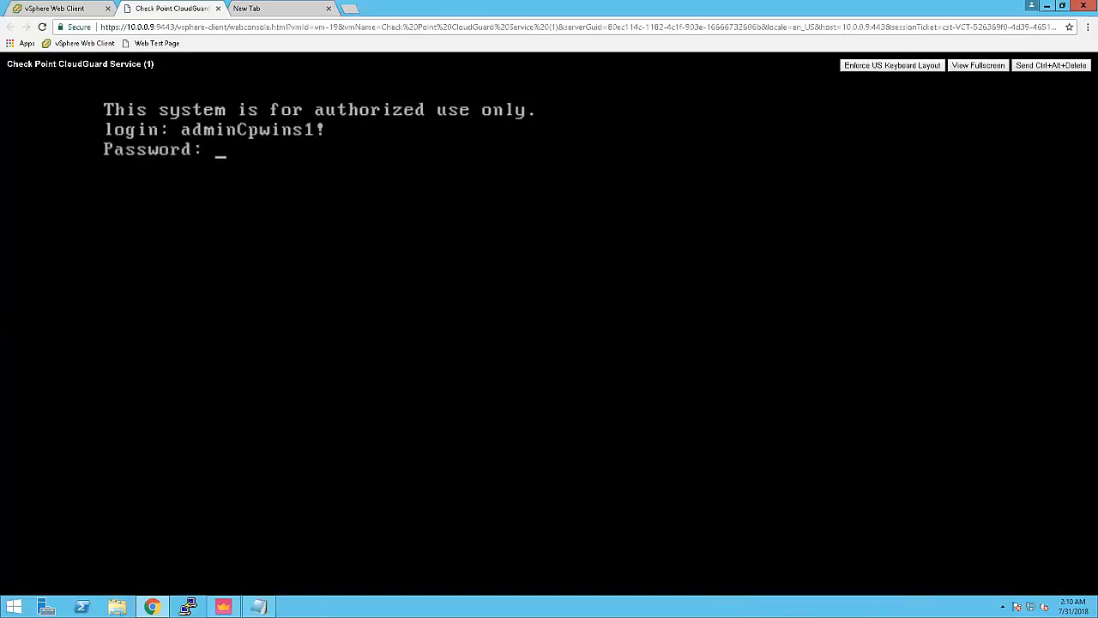
pyautogui.press('Return')
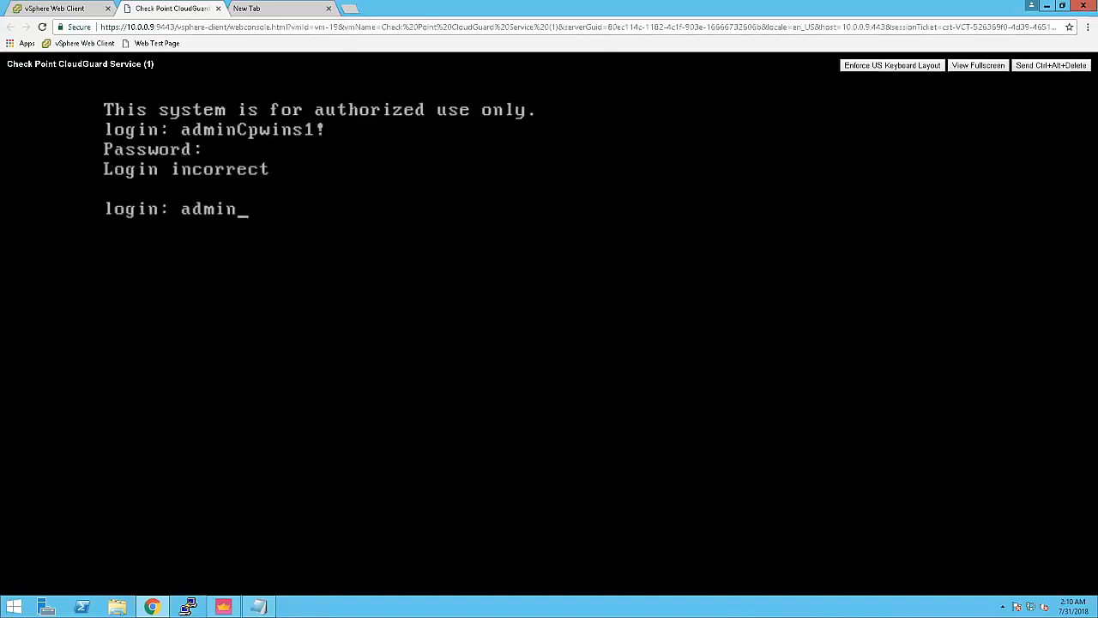
pyautogui.press('Return')
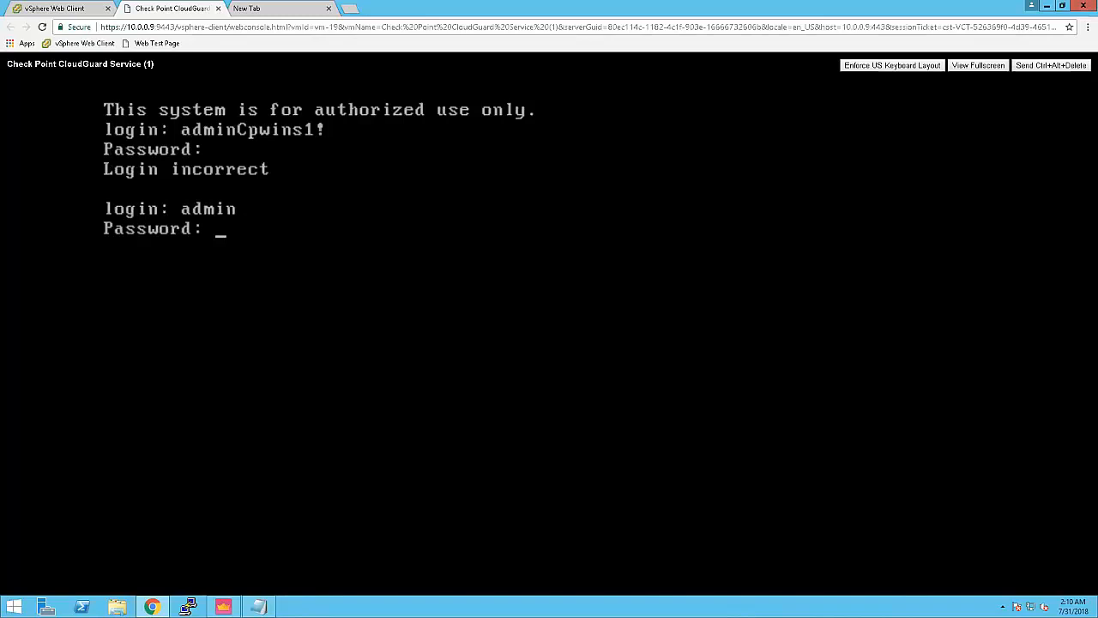
pyautogui.press('Return')
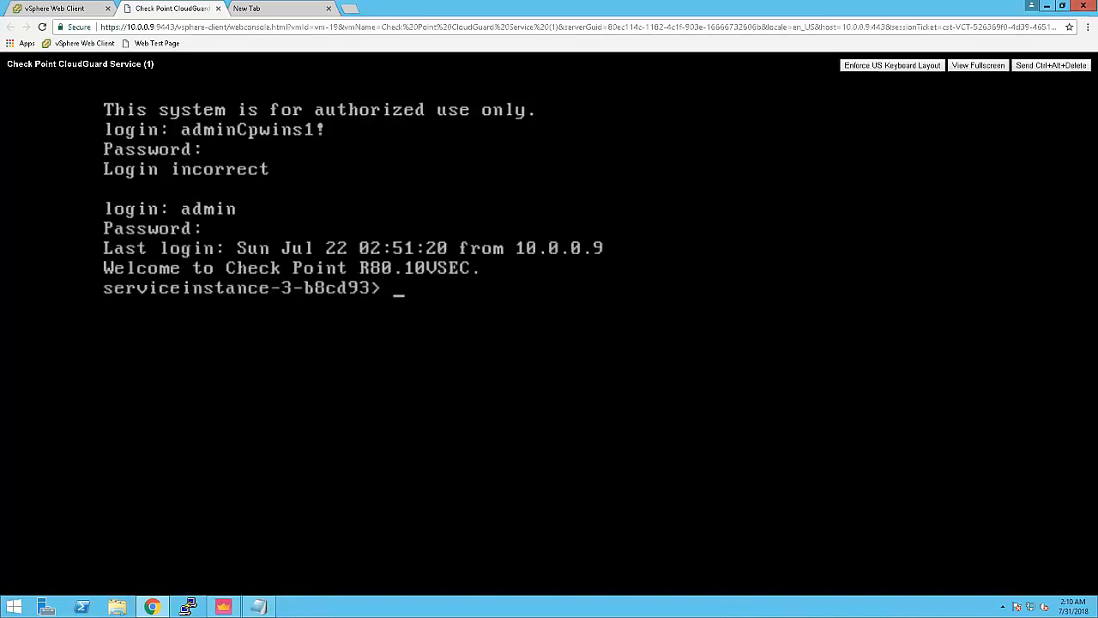
pyautogui.click(84, 11)
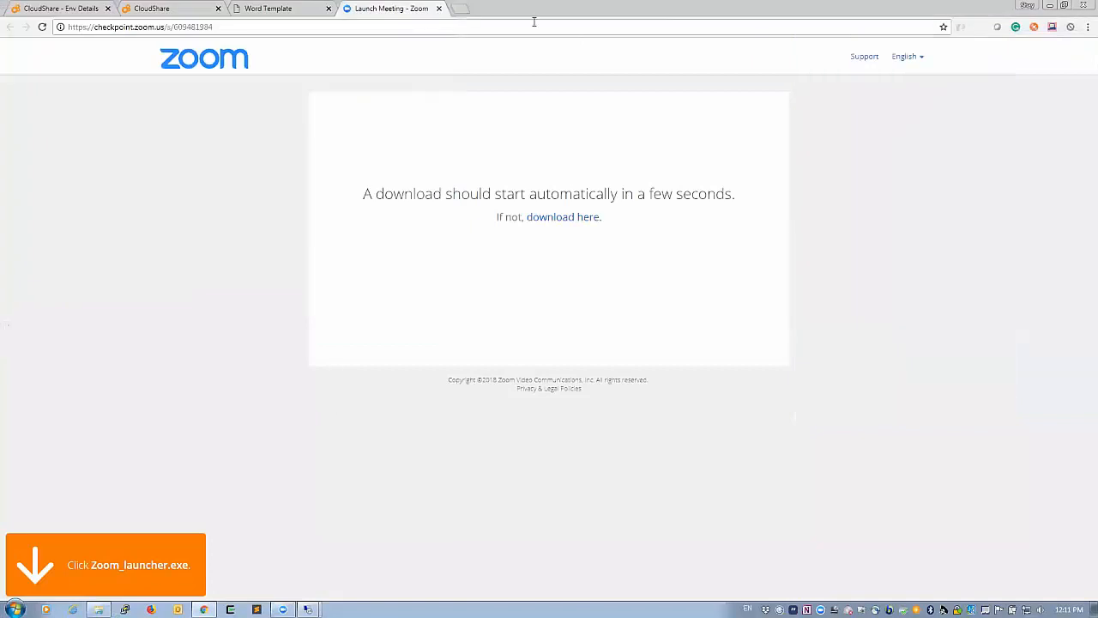
# Step: Show the CloudShare environment details for CloudGuard - VMware NSX - Demo V1 with its four running VMs
pyautogui.click(184, 10)
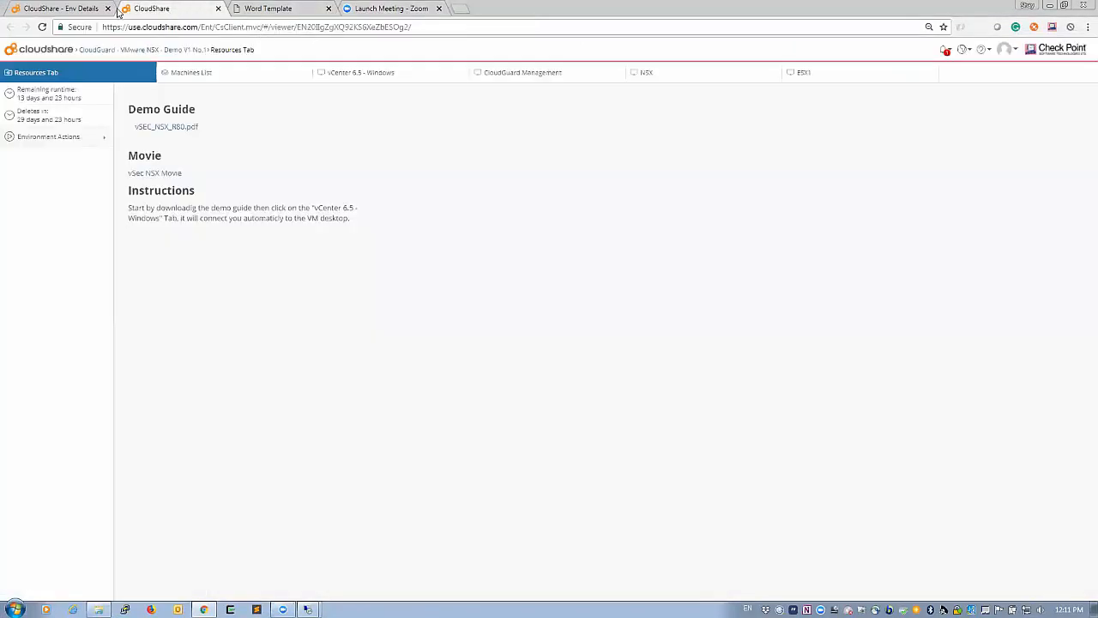
pyautogui.click(68, 10)
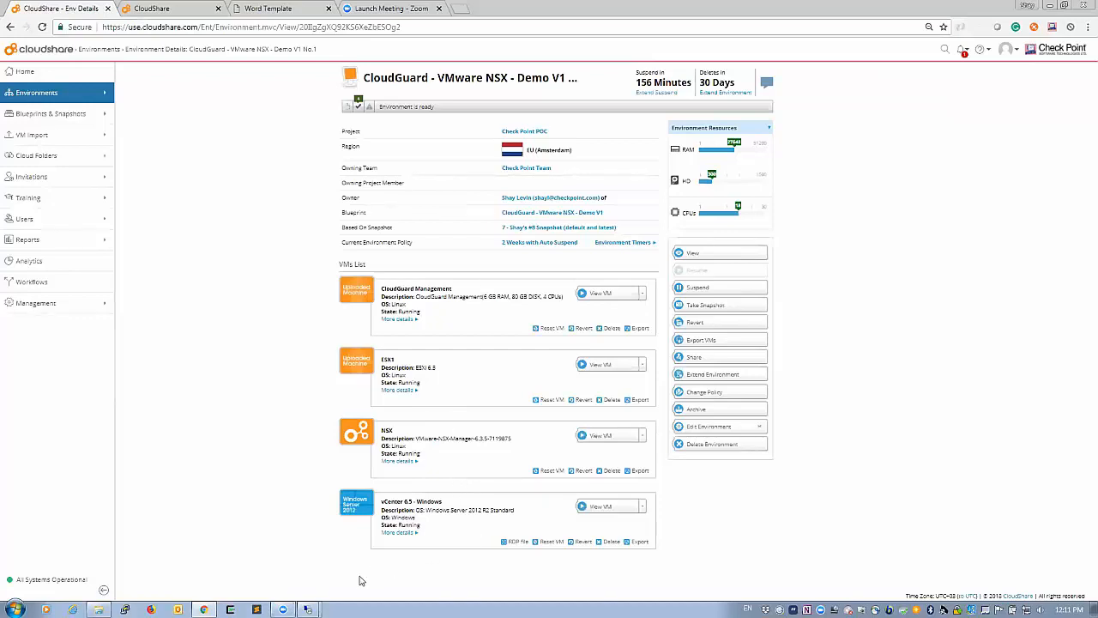
pyautogui.moveTo(283, 608)
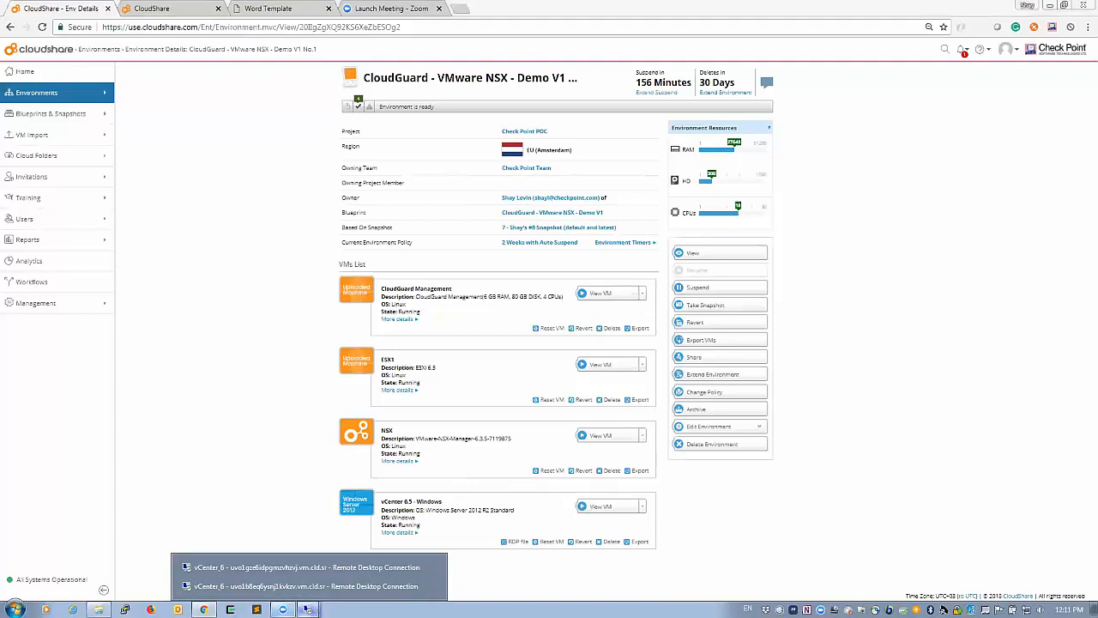
# Step: Maximize the vCenter remote desktop, move and narrow the notes window, then switch to Chrome
pyautogui.click(313, 587)
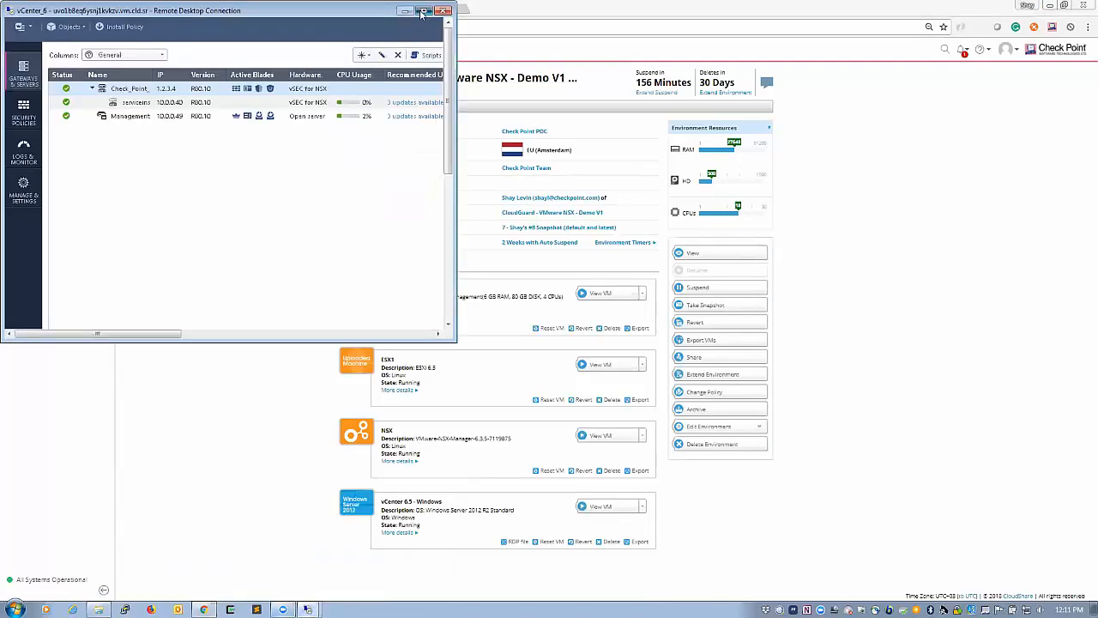
pyautogui.click(424, 10)
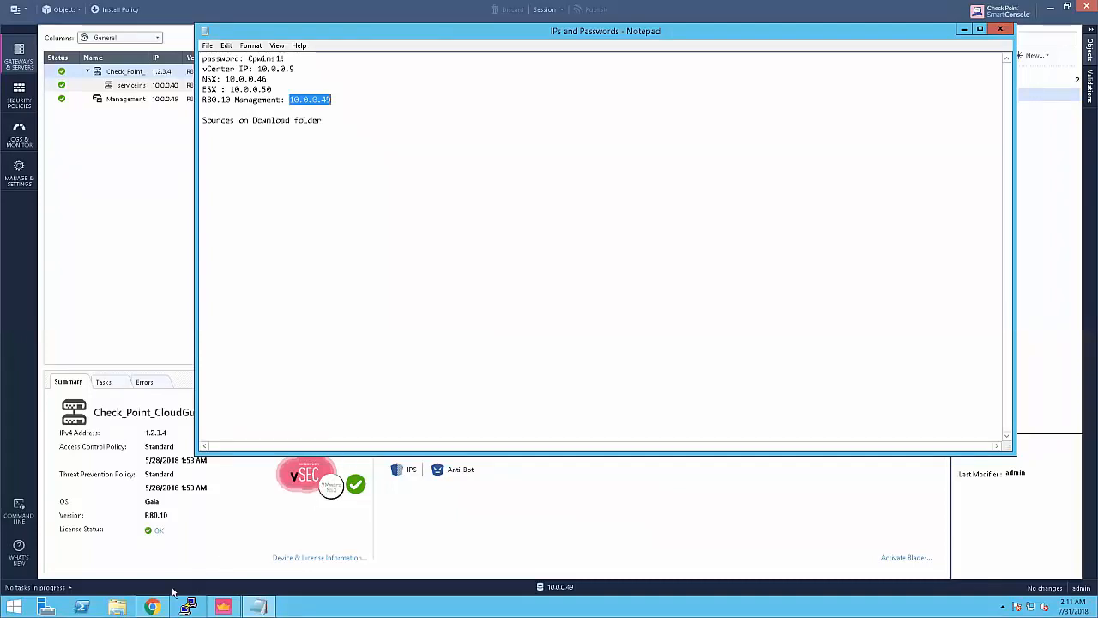
pyautogui.click(467, 172)
pyautogui.moveTo(316, 31); pyautogui.dragTo(473, 110)
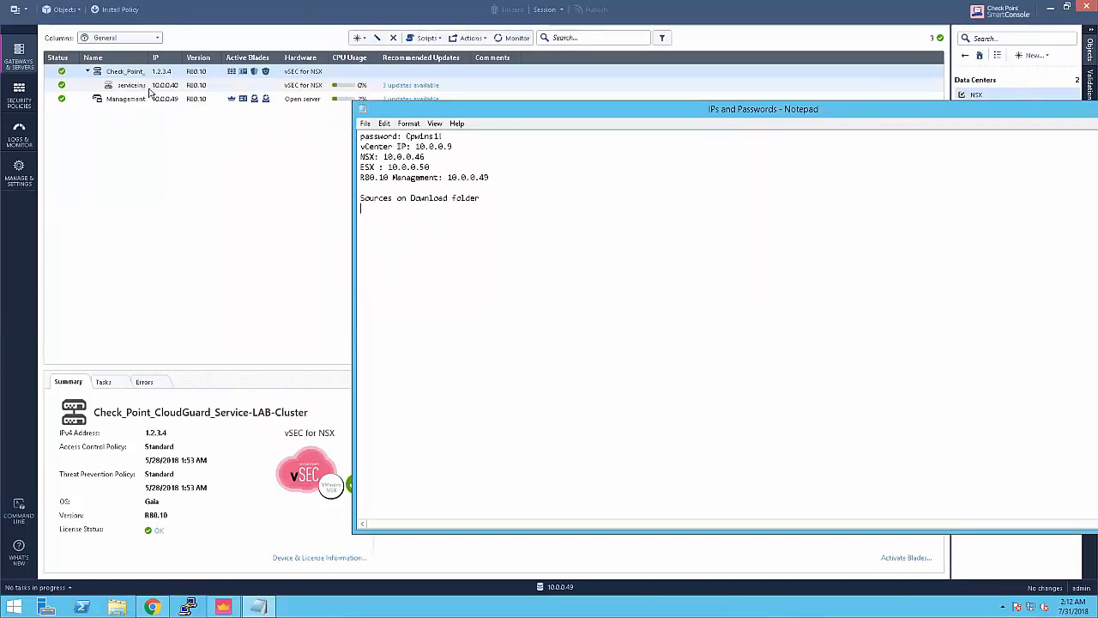
pyautogui.moveTo(350, 171); pyautogui.dragTo(743, 170)
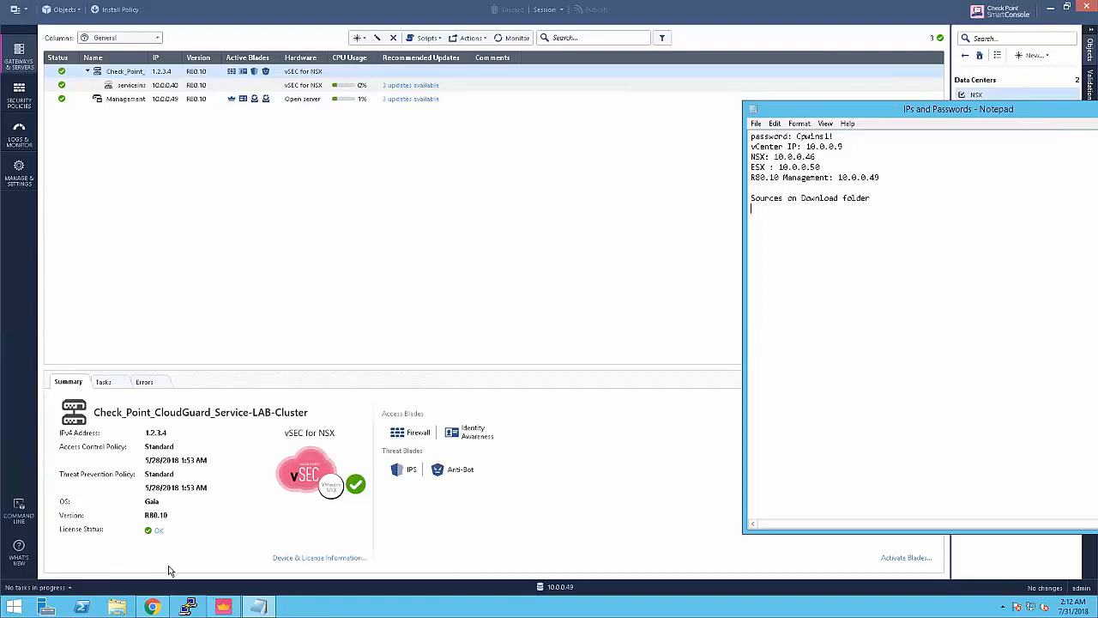
pyautogui.click(152, 606)
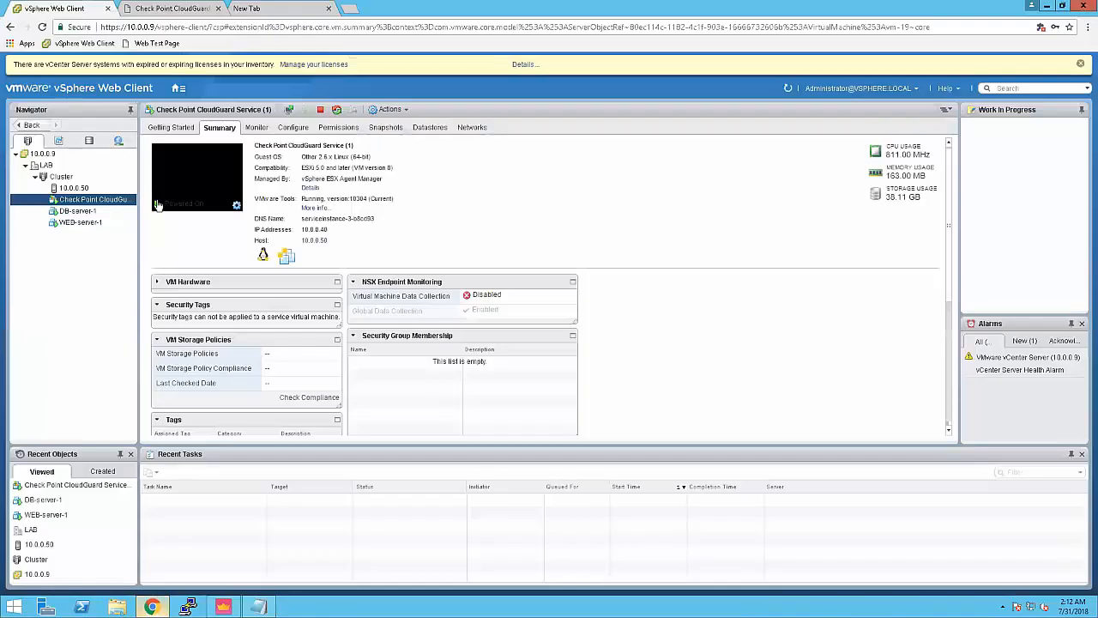
# Step: Go to Networking & Security > Installation > Service Deployments and check CloudGuard's Up status
pyautogui.click(57, 91)
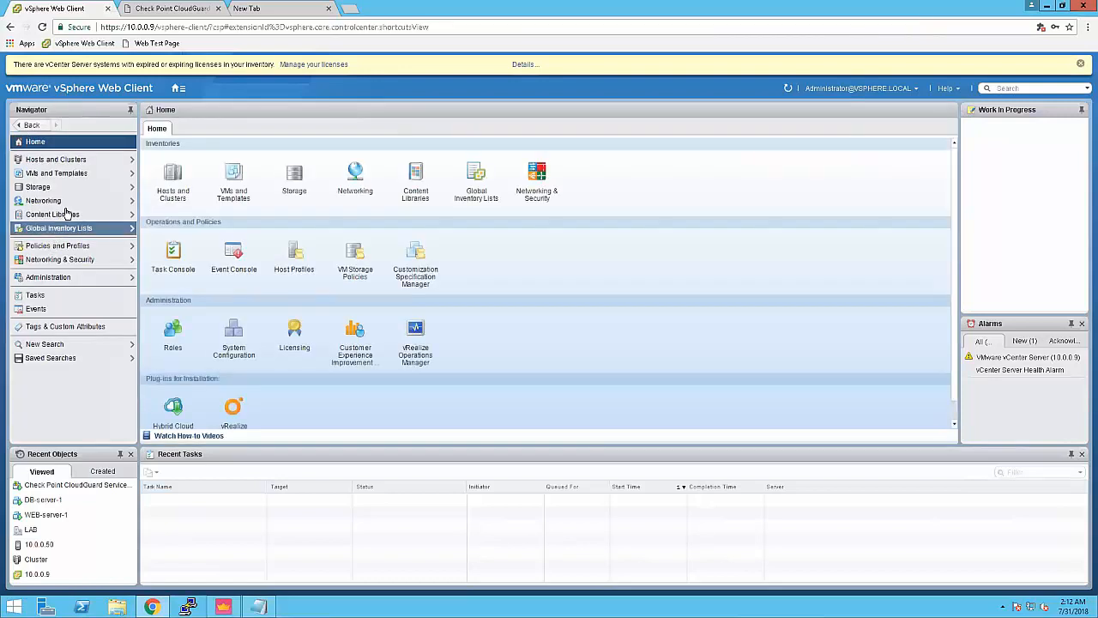
pyautogui.click(60, 259)
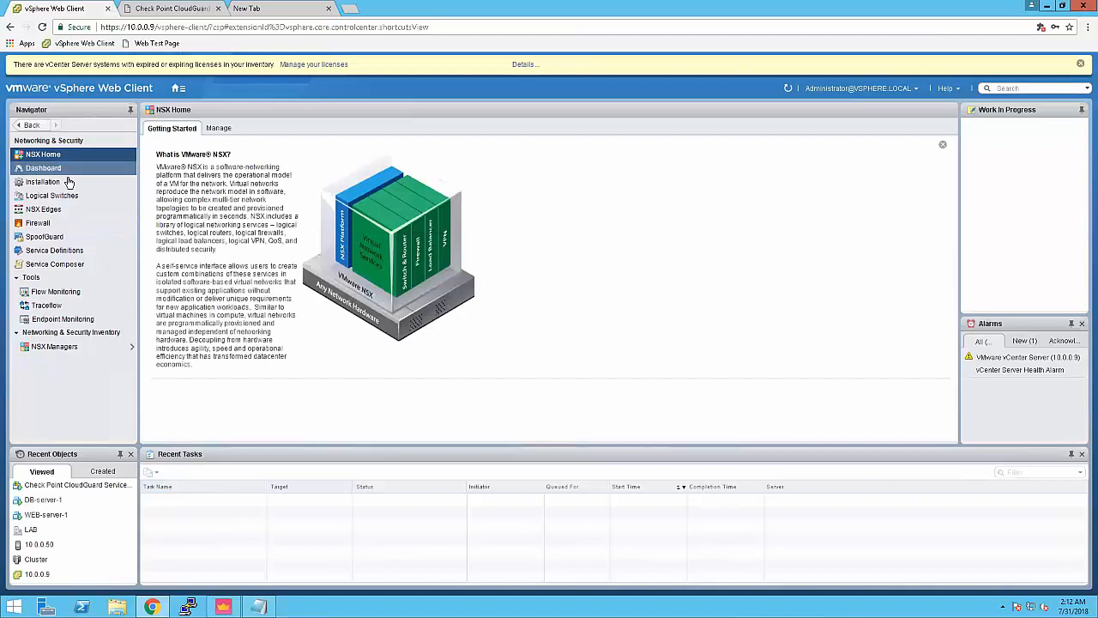
pyautogui.click(70, 183)
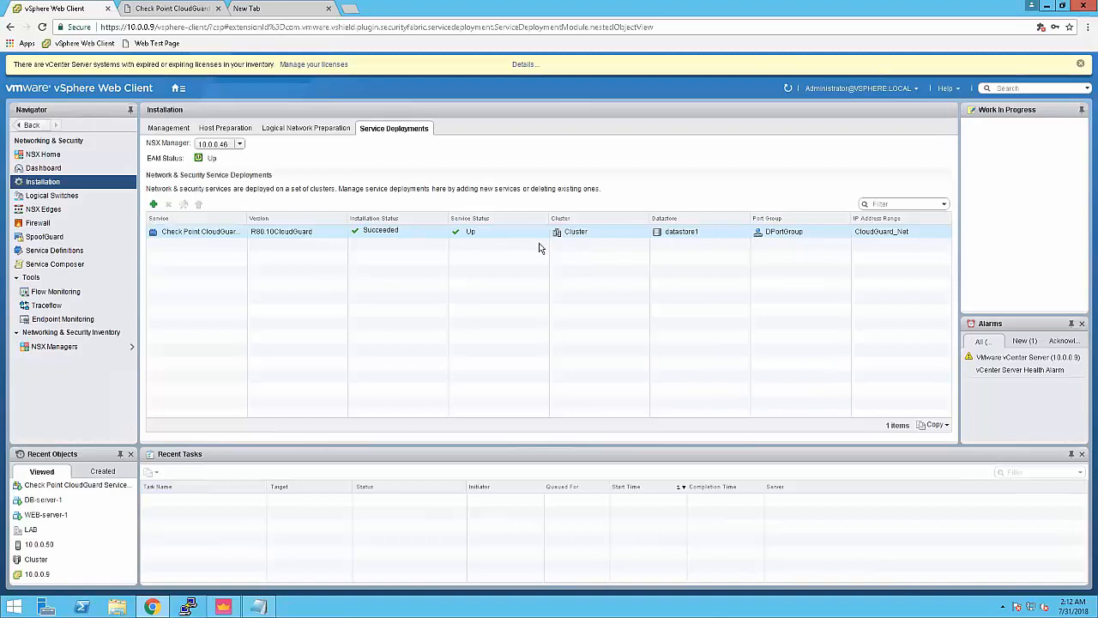
pyautogui.click(470, 231)
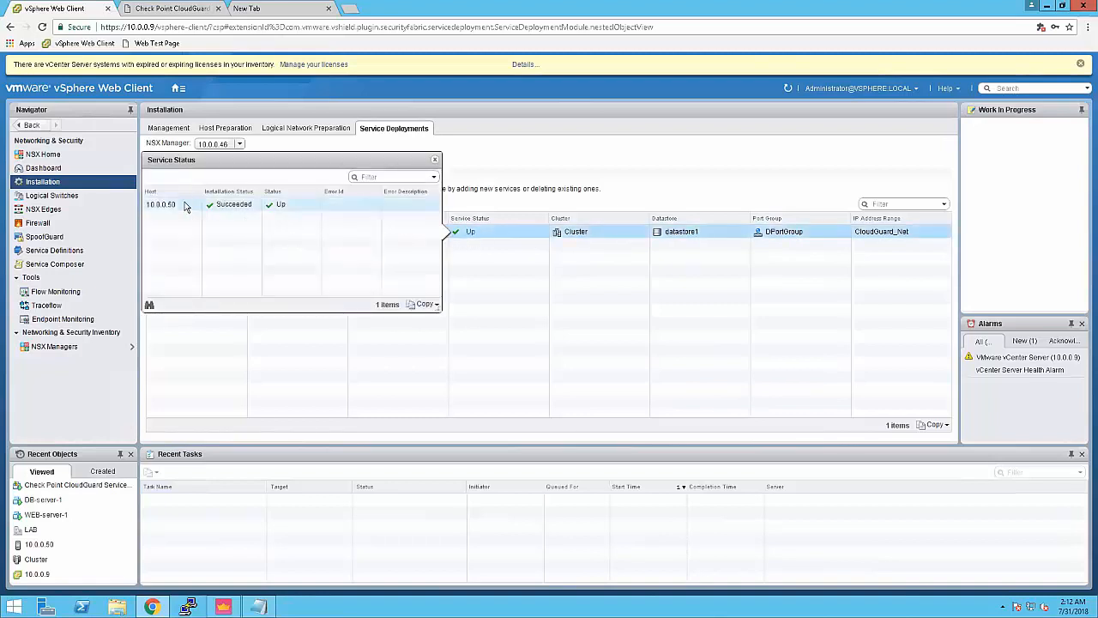
pyautogui.click(435, 161)
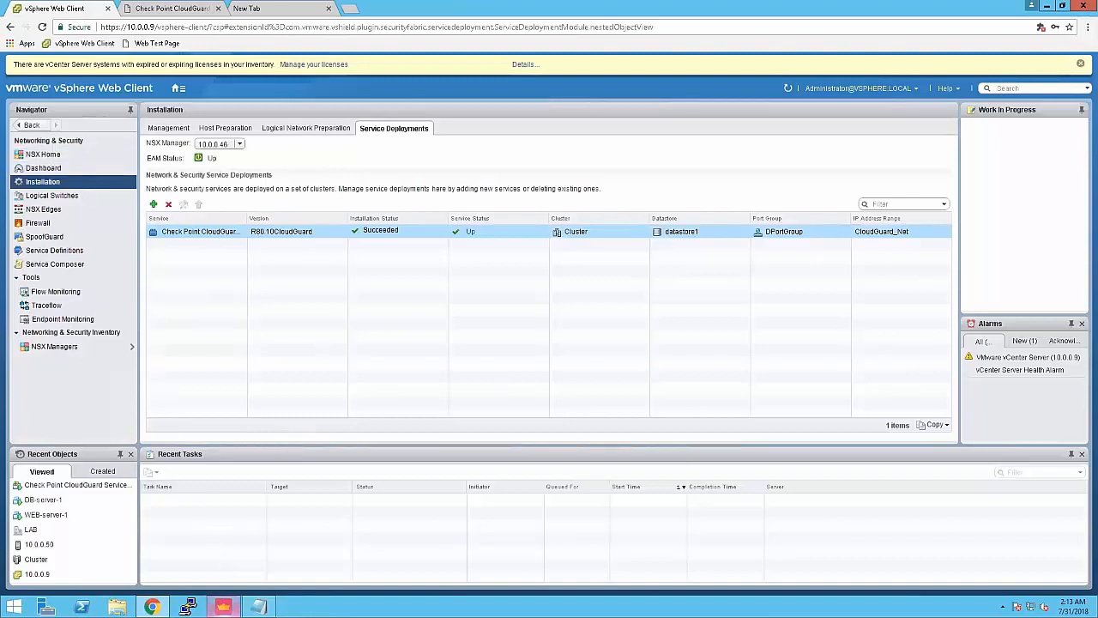
pyautogui.click(224, 607)
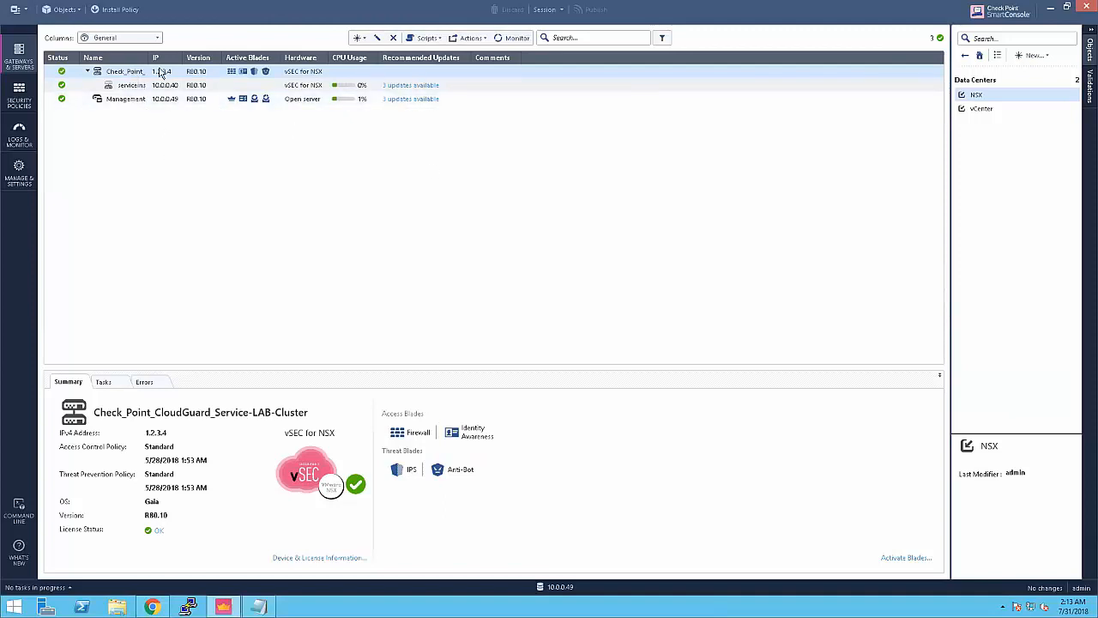
# Step: Widen the Name column, inspect the serviceinstance-3-b8cd93 gateway, then show the Access Control policy
pyautogui.moveTo(151, 58); pyautogui.dragTo(200, 58)
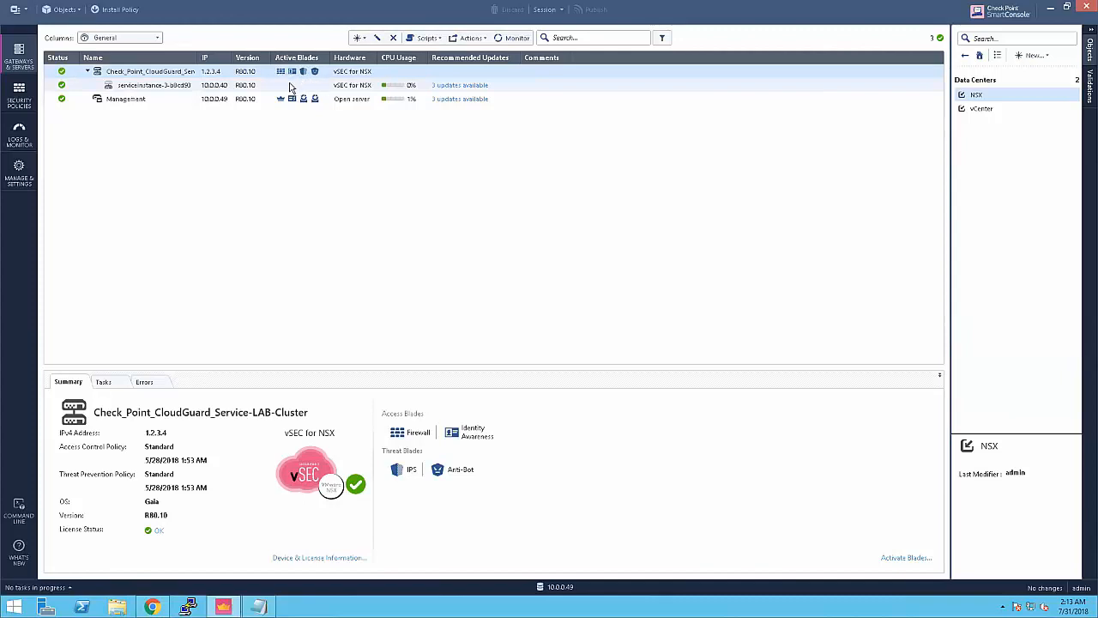
pyautogui.click(174, 89)
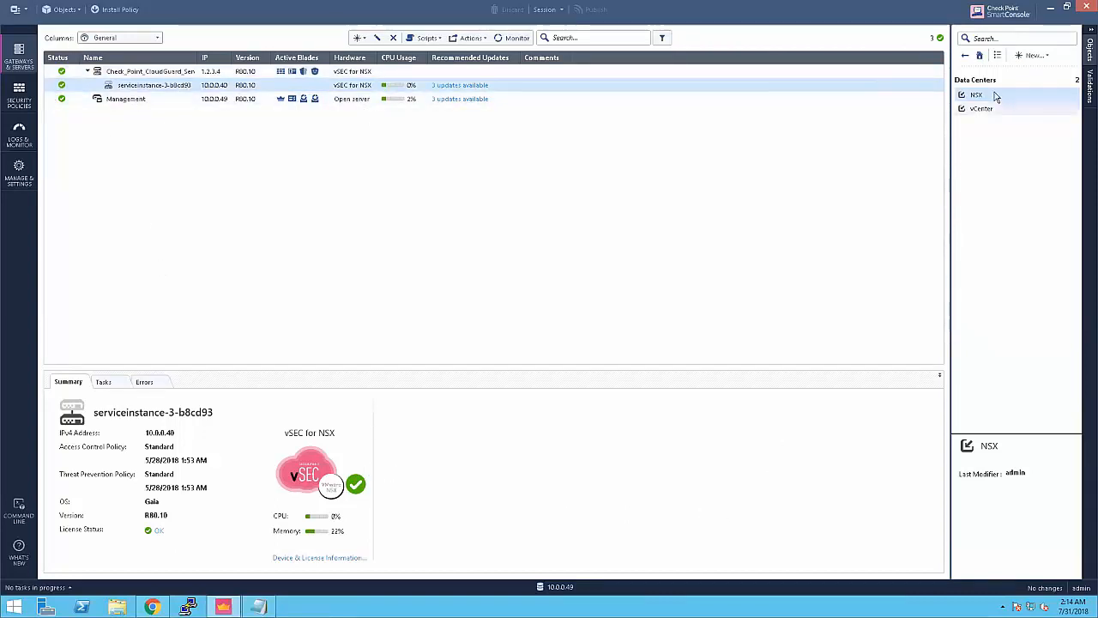
pyautogui.moveTo(993, 101)
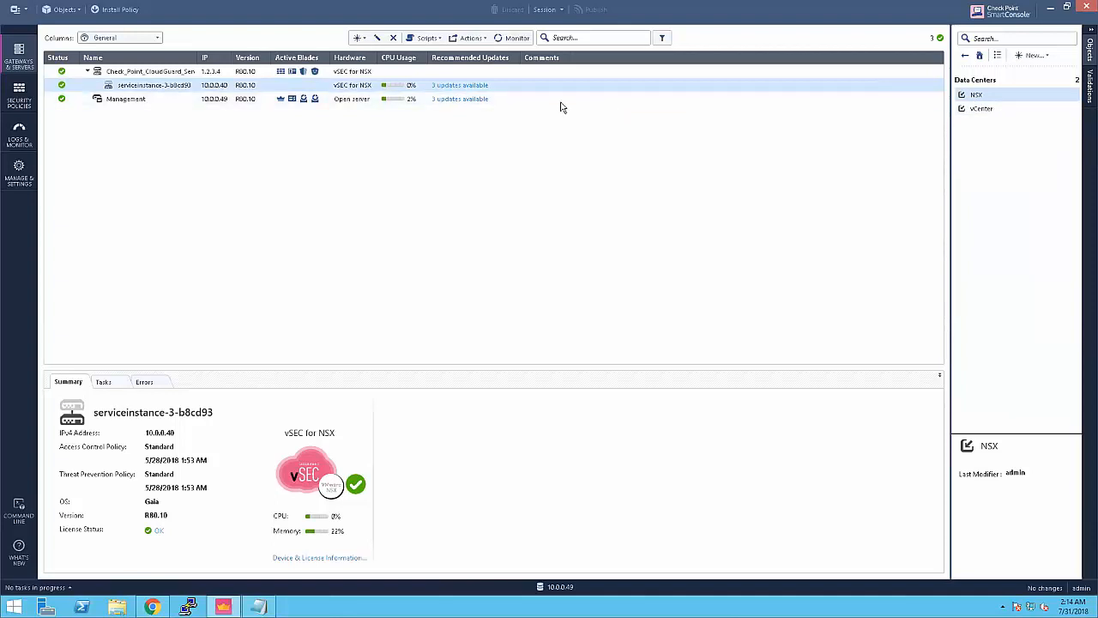
pyautogui.click(20, 100)
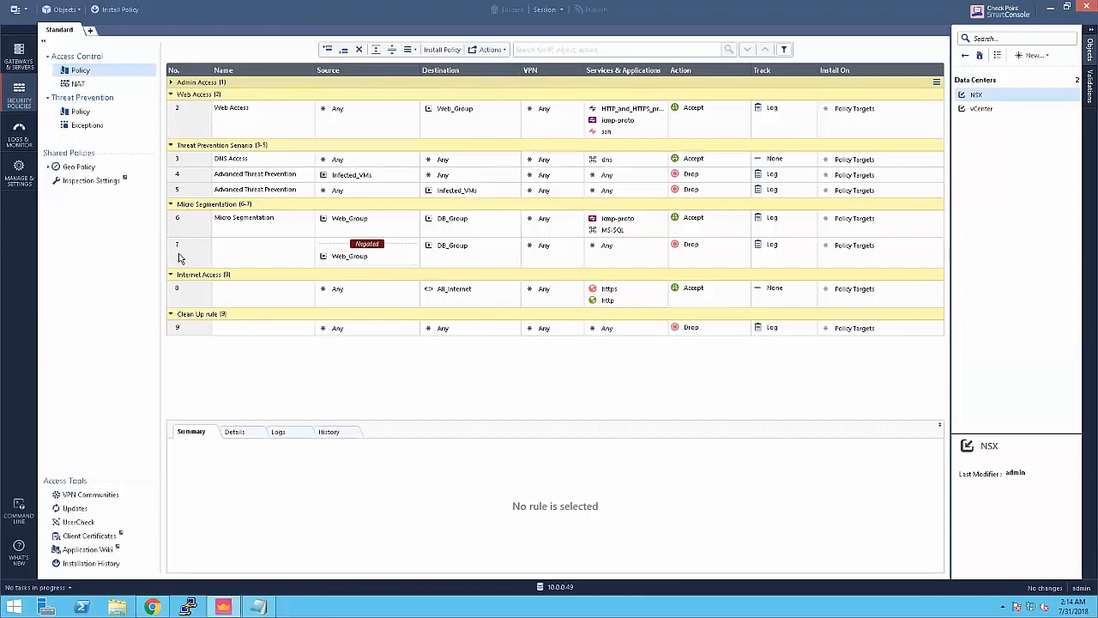
# Step: Add a new rule below rule 8 in the Internet Access section
pyautogui.click(189, 300)
pyautogui.rightClick(189, 302)
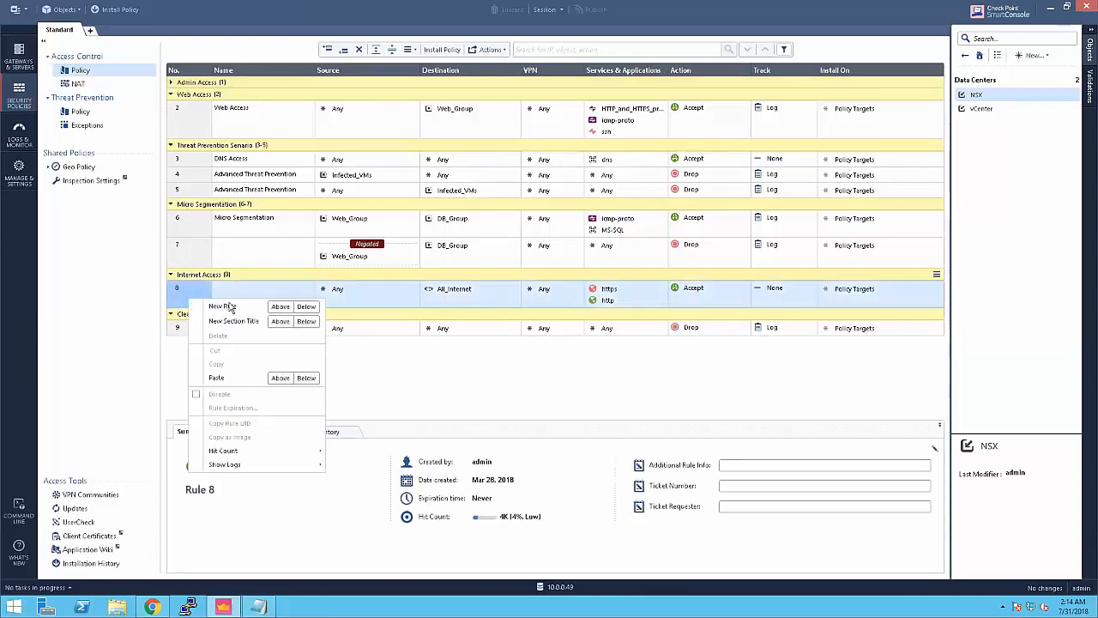
pyautogui.click(304, 308)
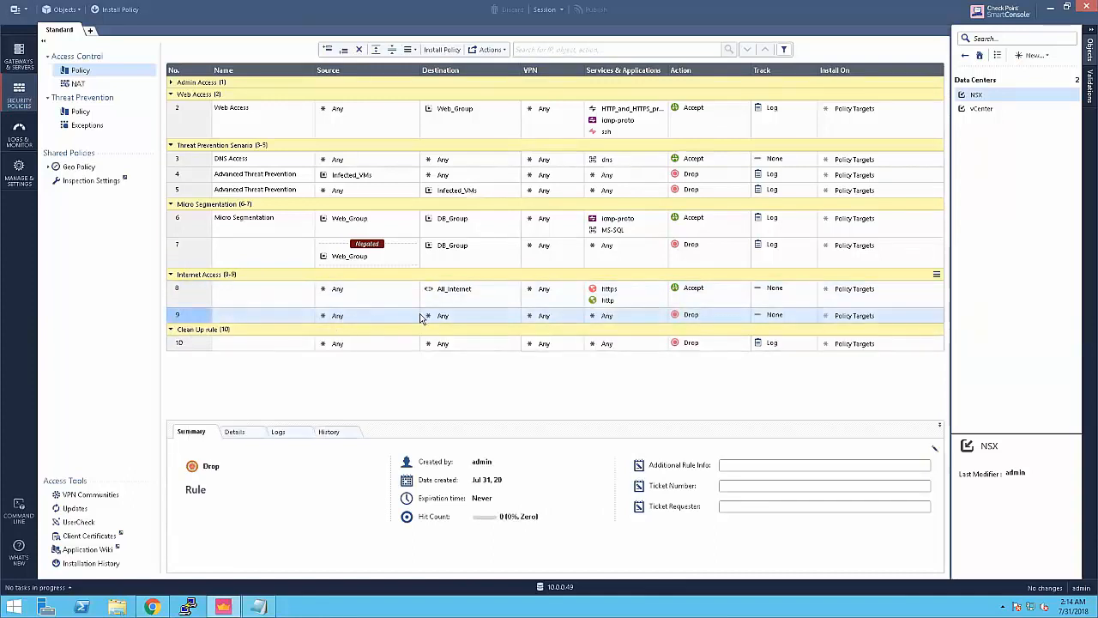
# Step: Show the New > More > Server > Data Center types: APIC, AWS, Azure, NSX, OpenStack, vCenter
pyautogui.click(1037, 55)
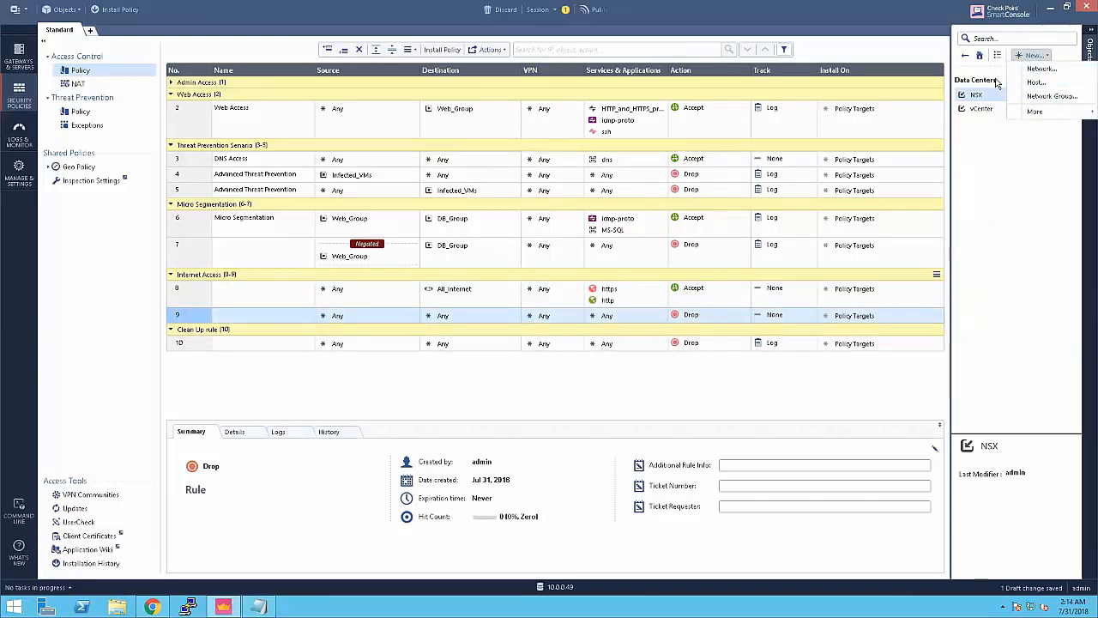
pyautogui.click(990, 128)
pyautogui.click(1038, 55)
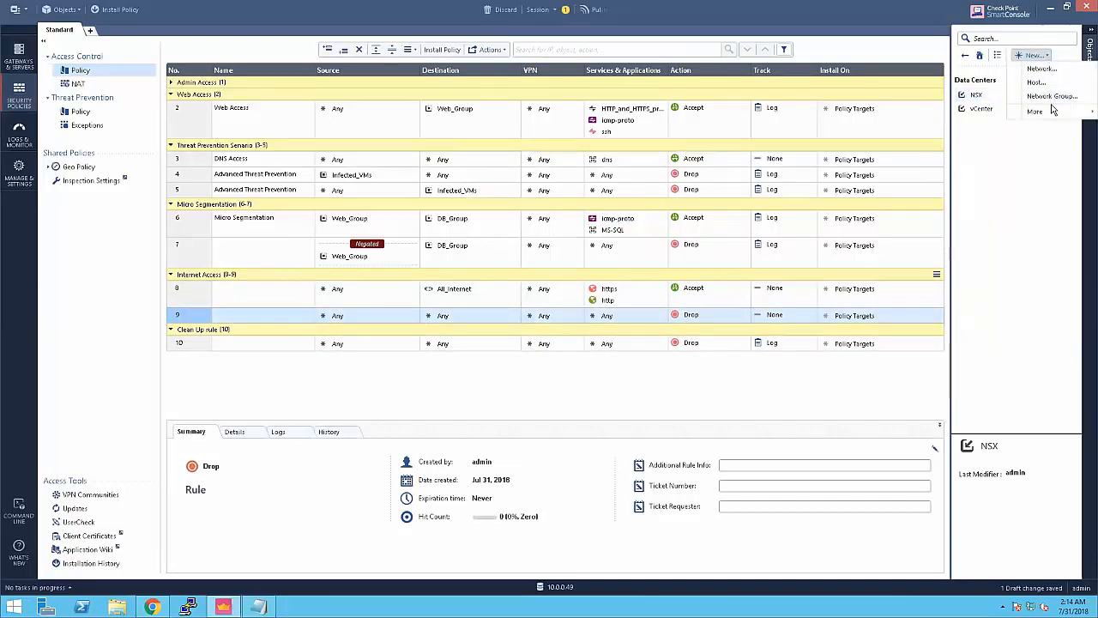
pyautogui.moveTo(1030, 112)
pyautogui.moveTo(946, 197)
pyautogui.moveTo(876, 203)
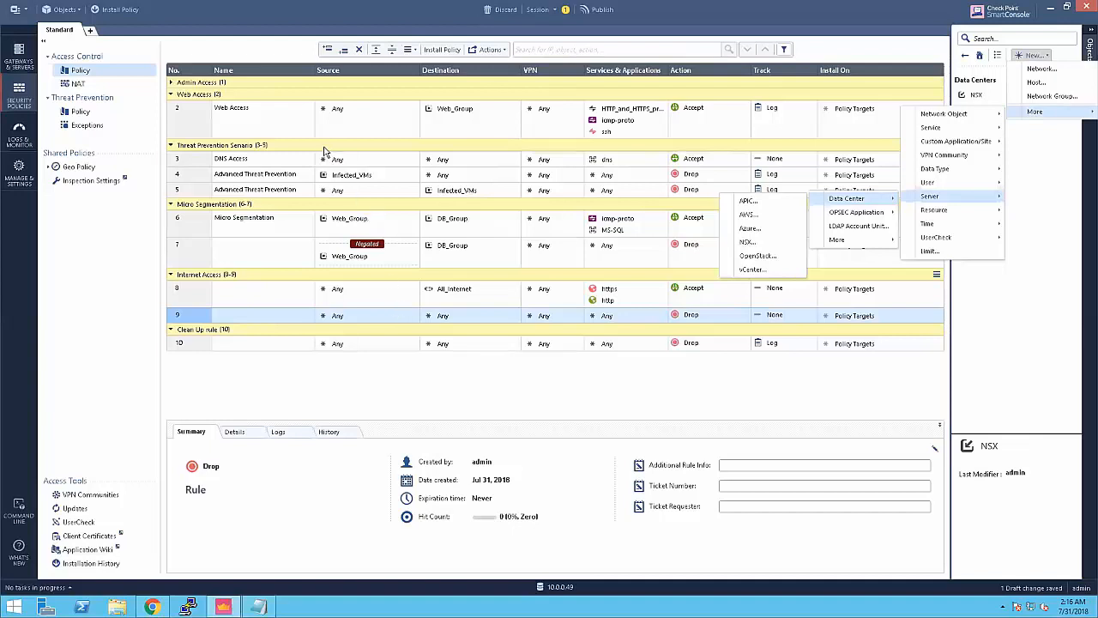
# Step: Open the object picker for rule 9's Source cell and browse its network objects
pyautogui.click(425, 318)
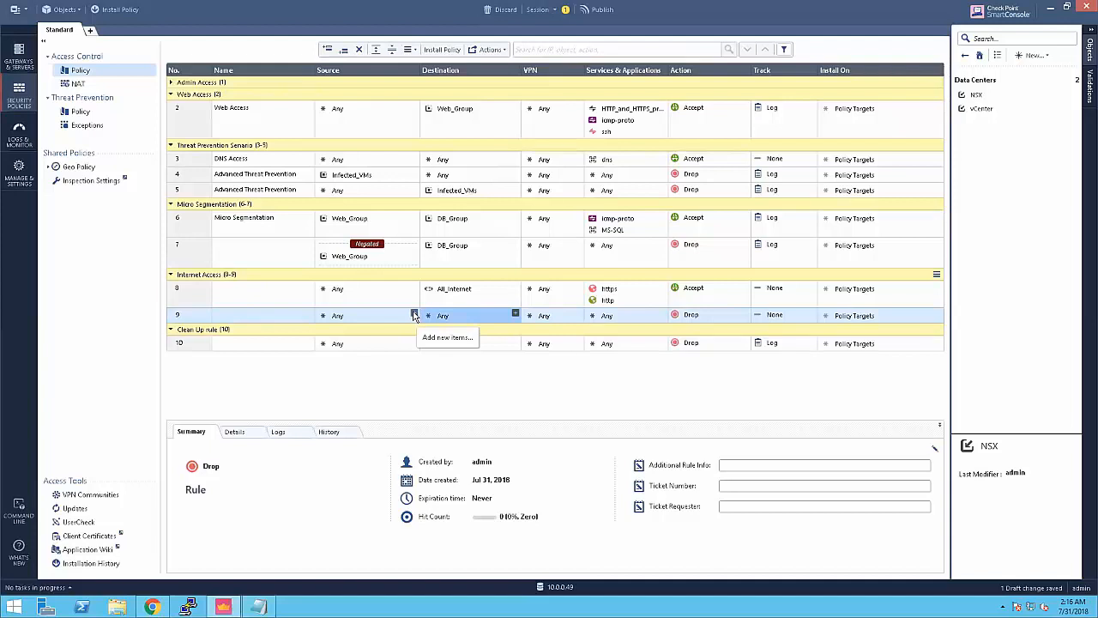
pyautogui.click(414, 315)
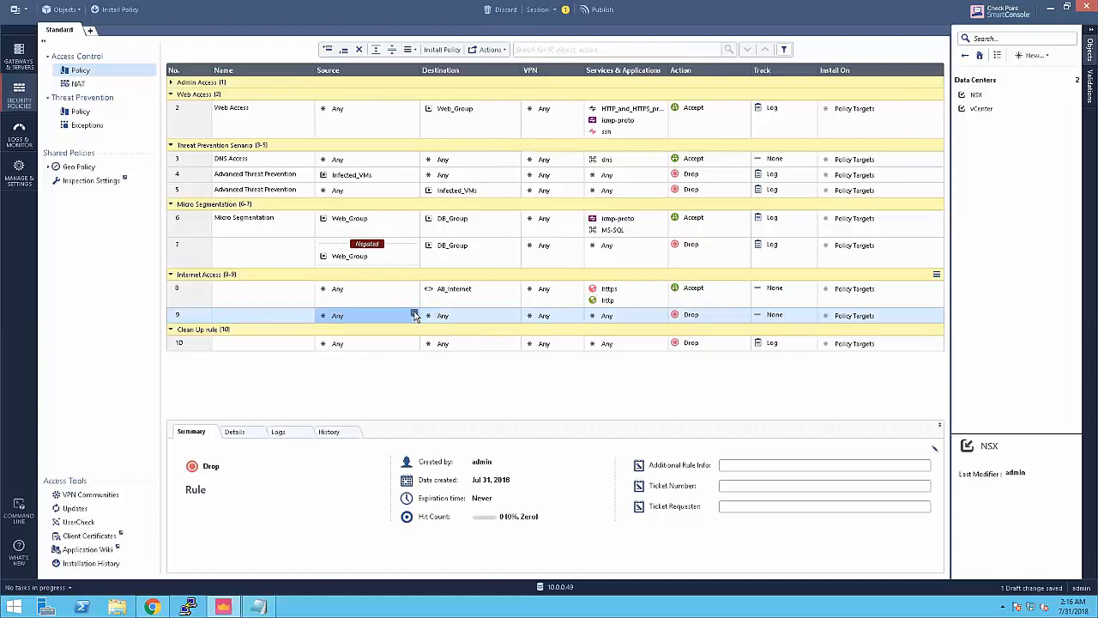
pyautogui.click(414, 315)
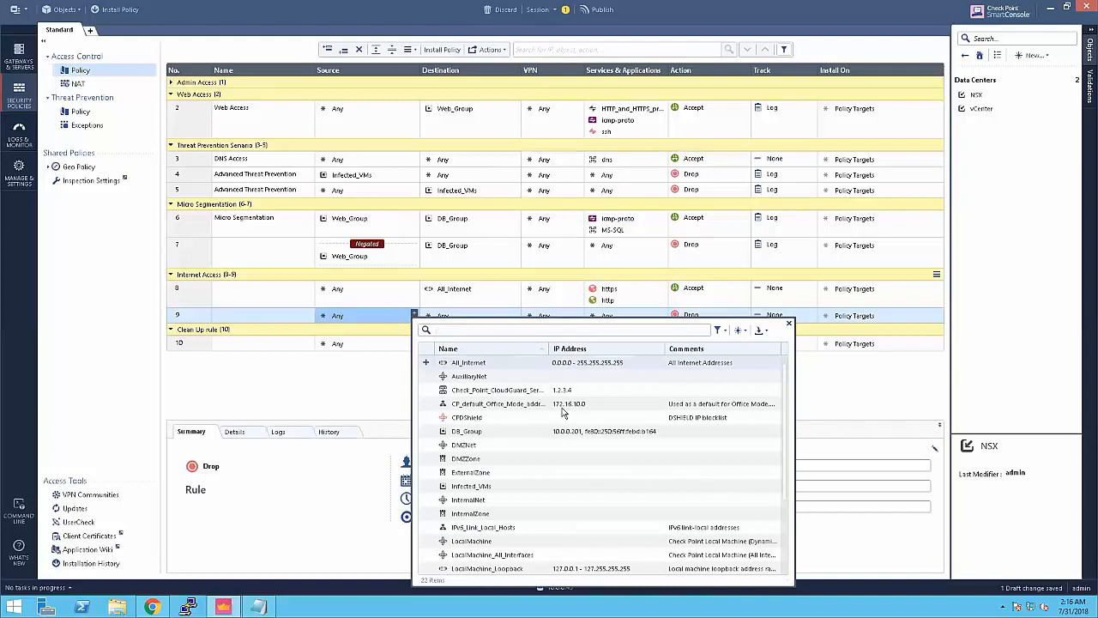
pyautogui.scroll(-2, 479, 420)
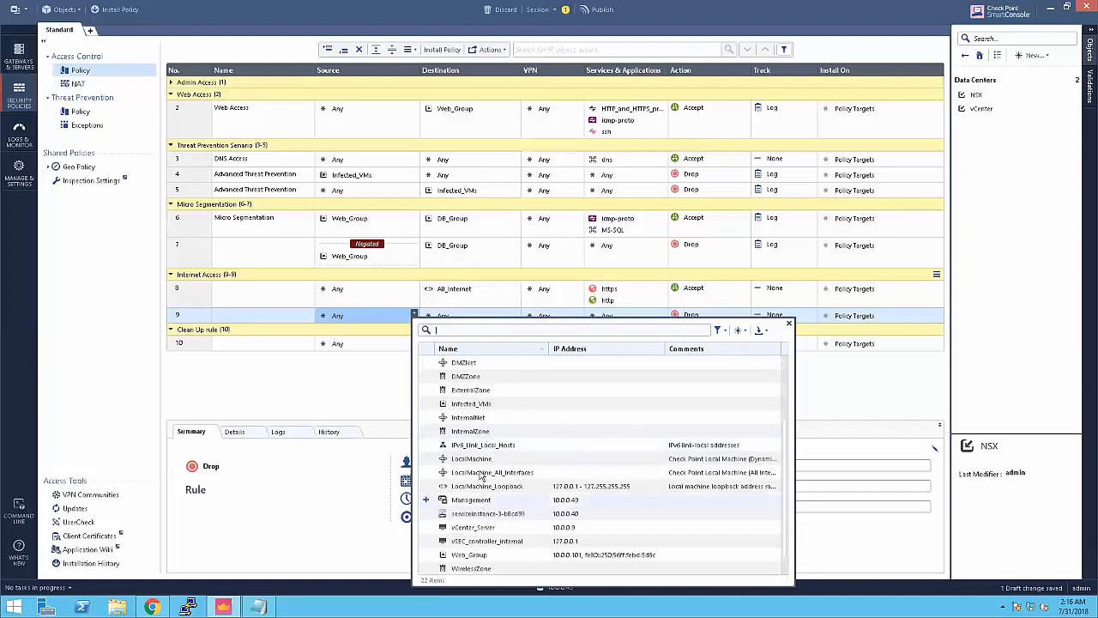
pyautogui.scroll(1, 485, 434)
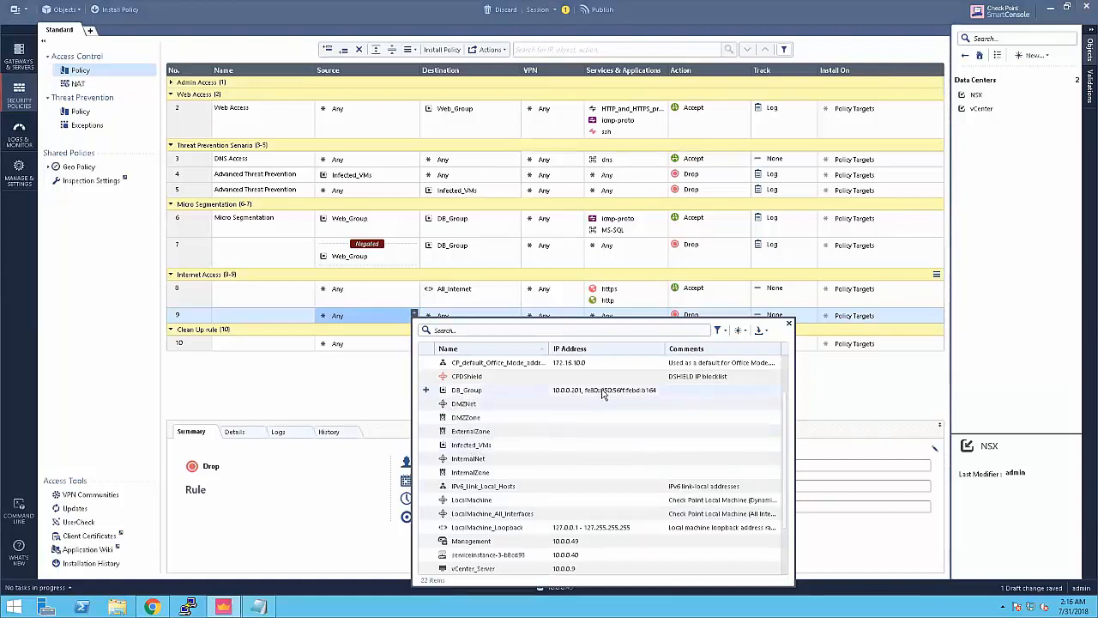
# Step: Choose vCenter from the picker's data center import options
pyautogui.click(766, 332)
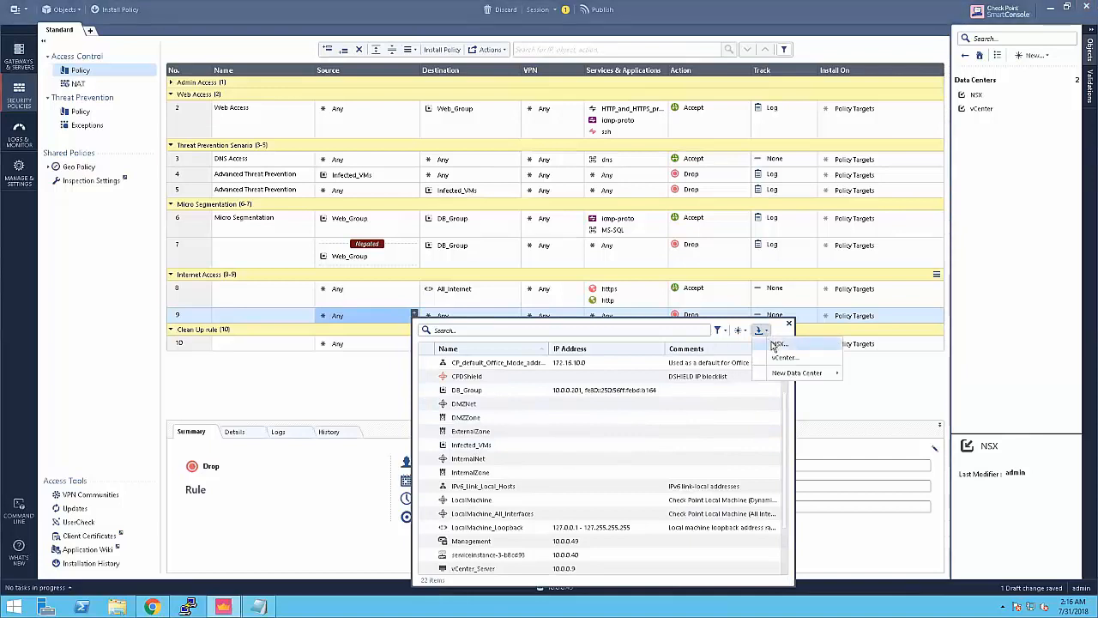
pyautogui.moveTo(790, 378)
pyautogui.click(745, 331)
pyautogui.click(745, 332)
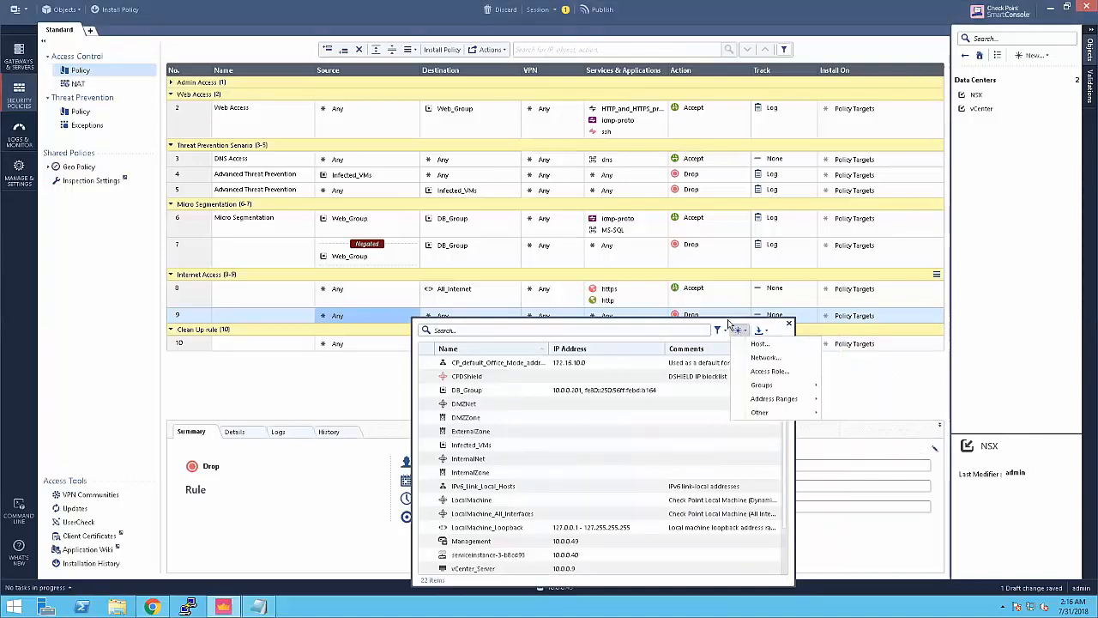
pyautogui.click(738, 331)
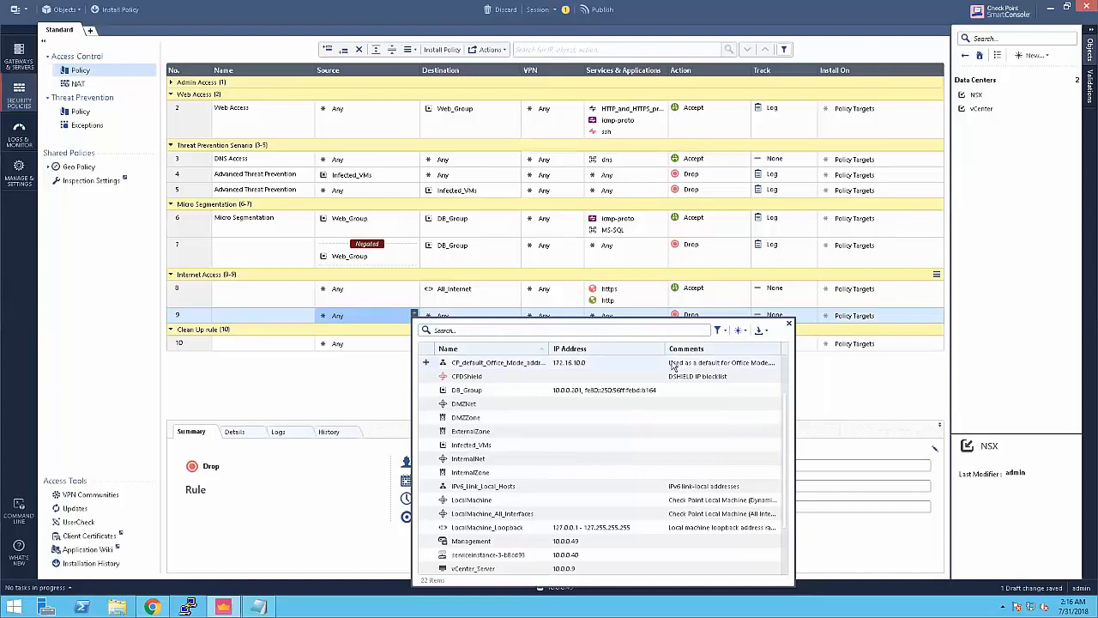
pyautogui.click(759, 332)
pyautogui.click(759, 332)
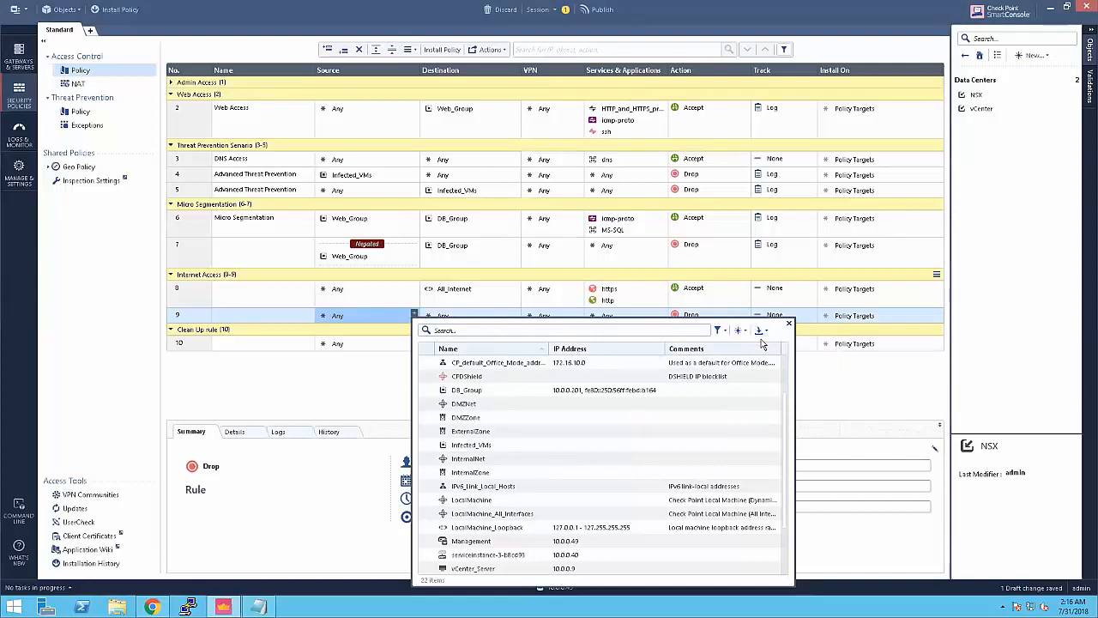
pyautogui.click(760, 332)
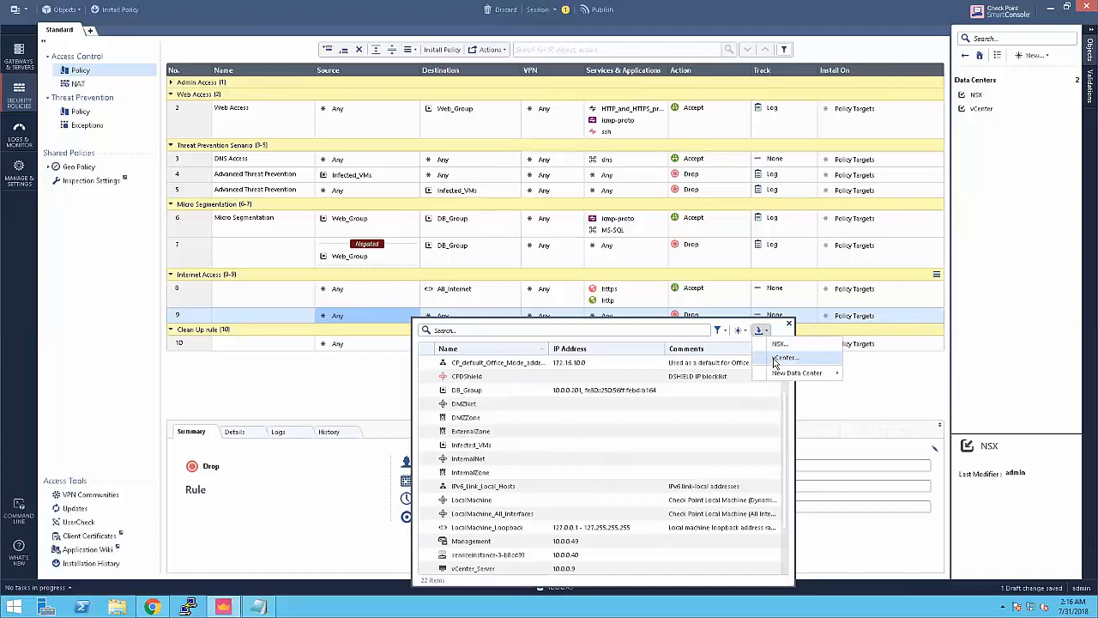
pyautogui.click(781, 358)
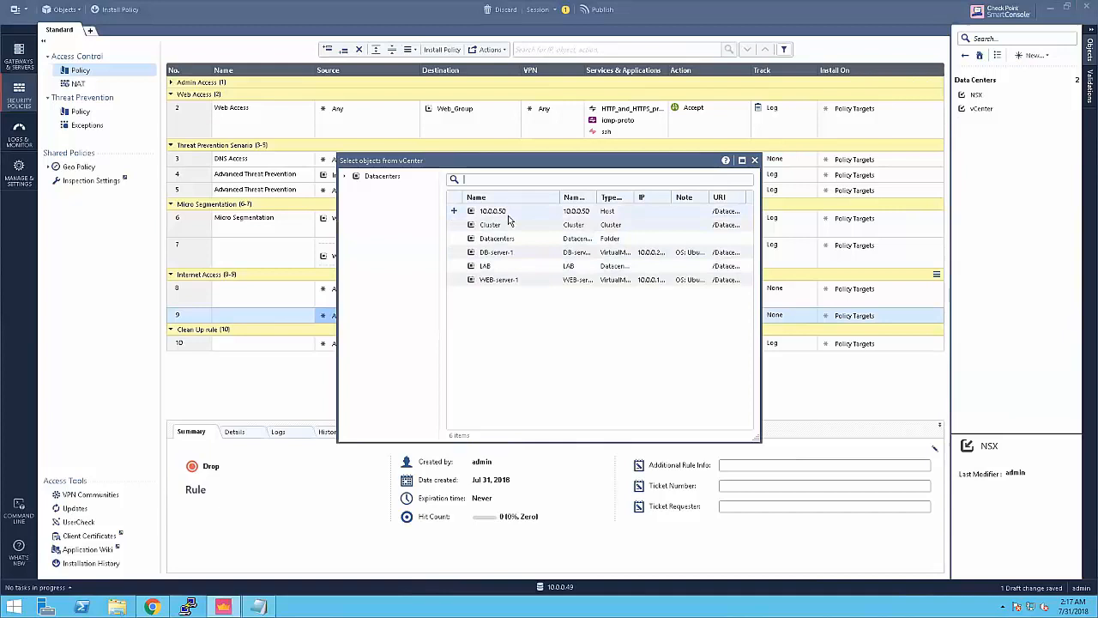
# Step: Expand Datacenters > LAB > Cluster in the vCenter tree, then switch to vSphere Web Client
pyautogui.click(345, 180)
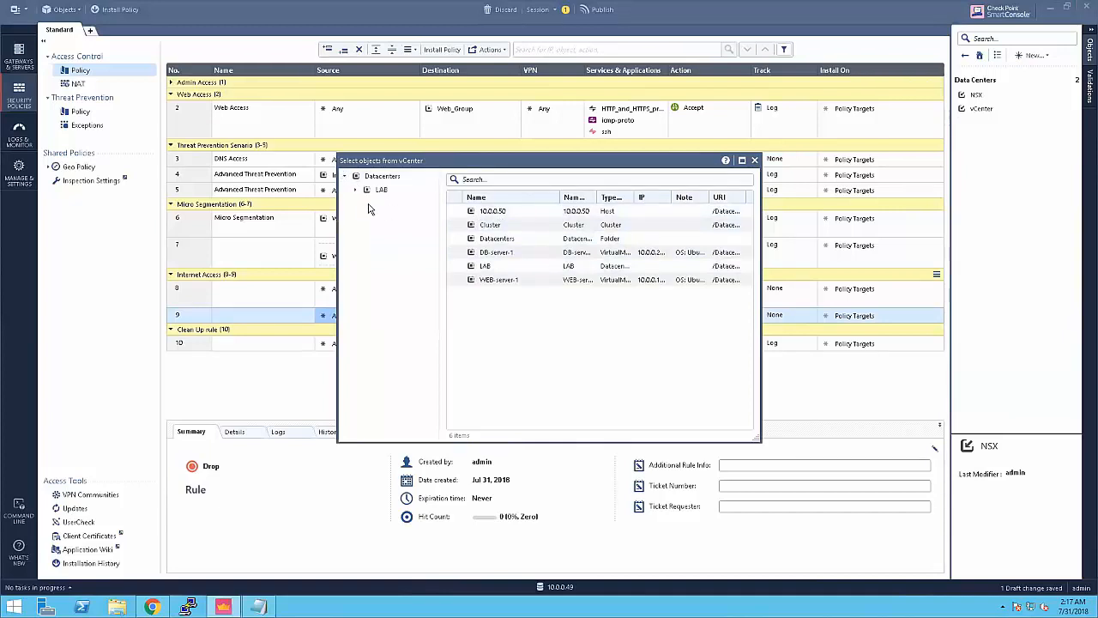
pyautogui.click(357, 190)
pyautogui.click(378, 204)
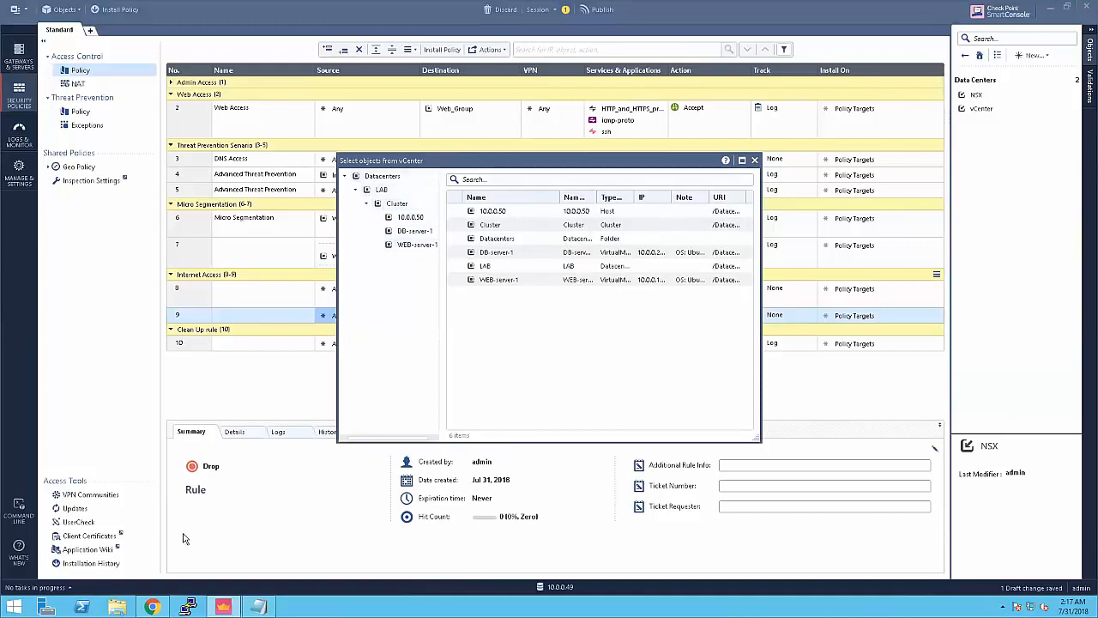
pyautogui.click(152, 605)
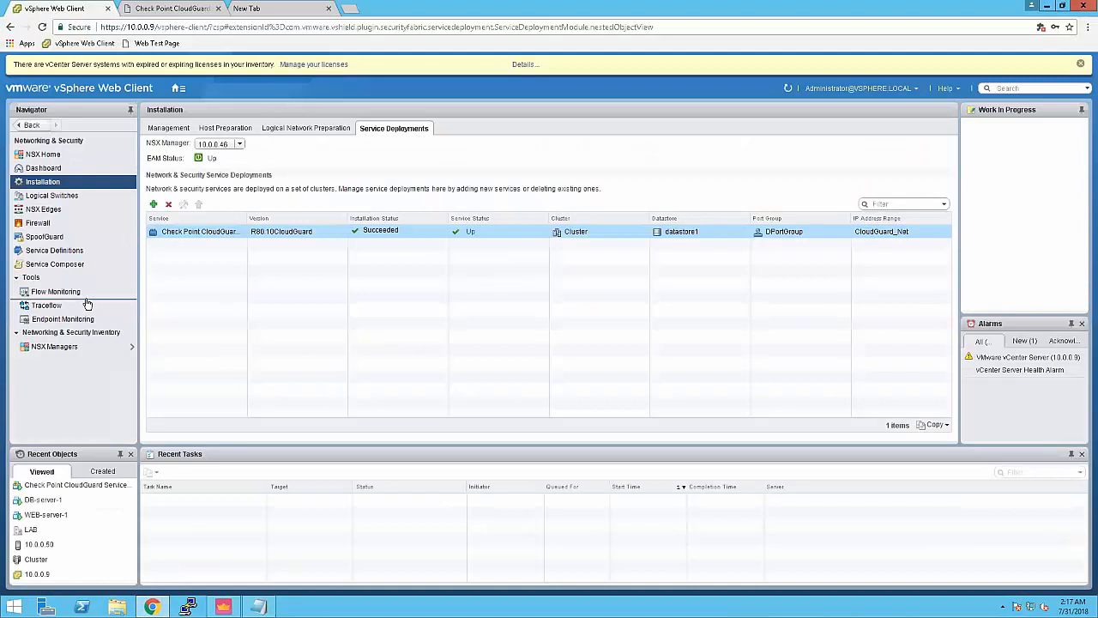
# Step: View the CloudGuard Service VM summary under Hosts and Clusters, then return to SmartConsole
pyautogui.click(38, 93)
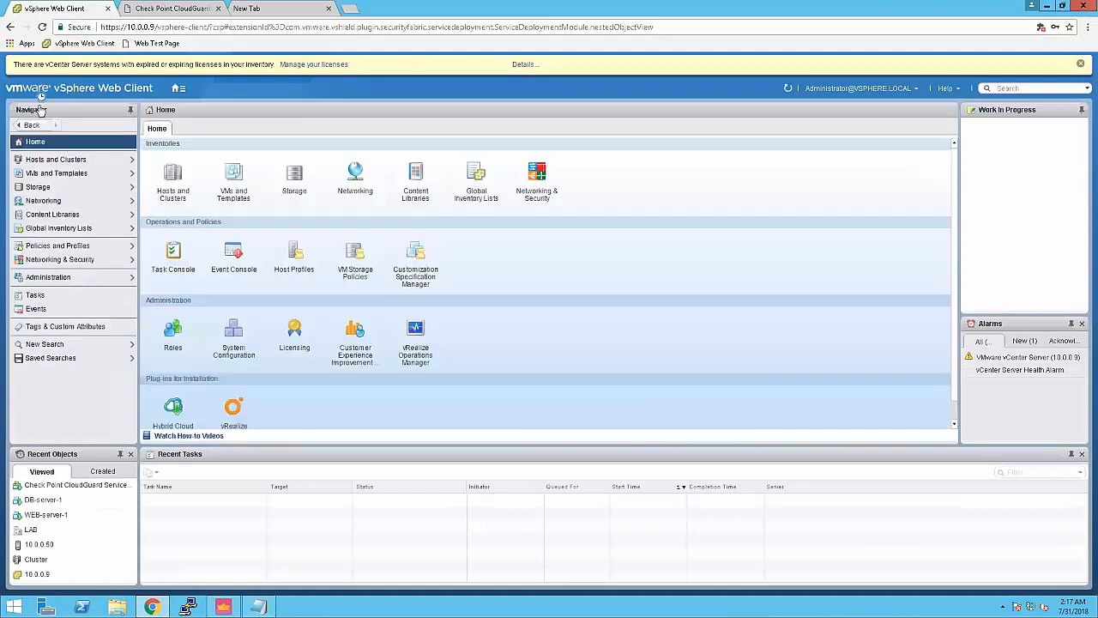
pyautogui.click(56, 159)
pyautogui.click(82, 199)
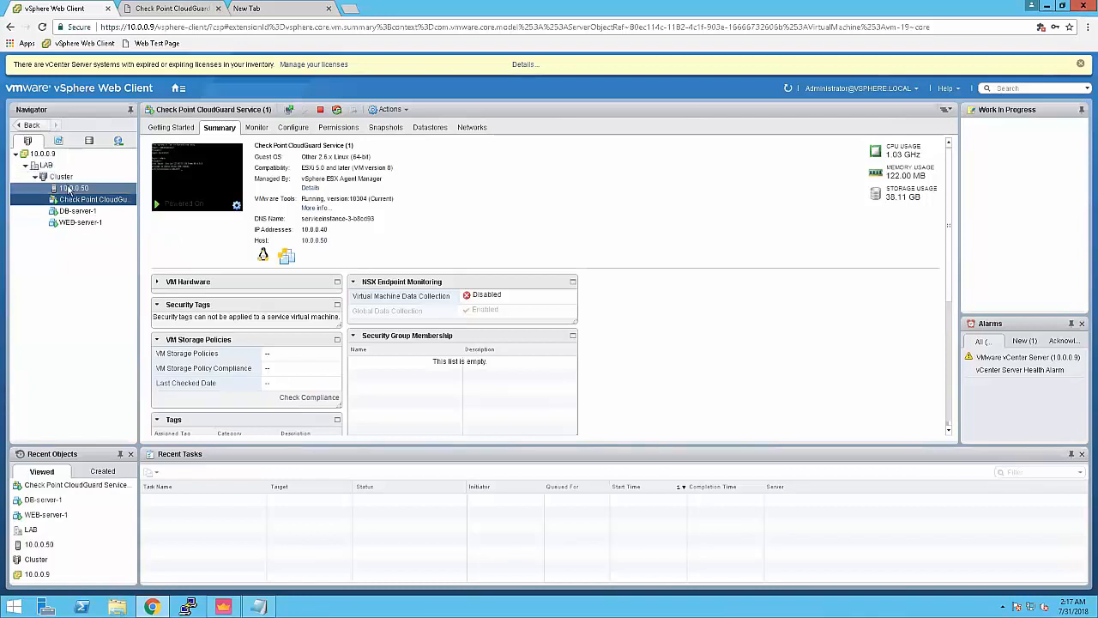
pyautogui.click(223, 607)
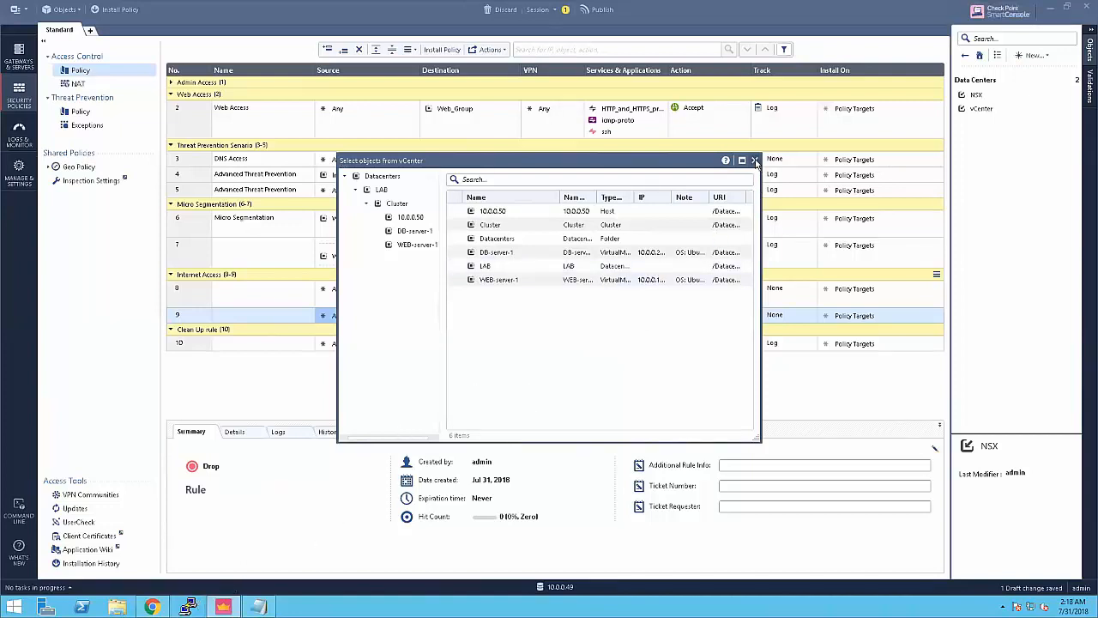
# Step: Close the vCenter browser and set rule 9's source to DB_Group and destination to Web_Group
pyautogui.click(755, 162)
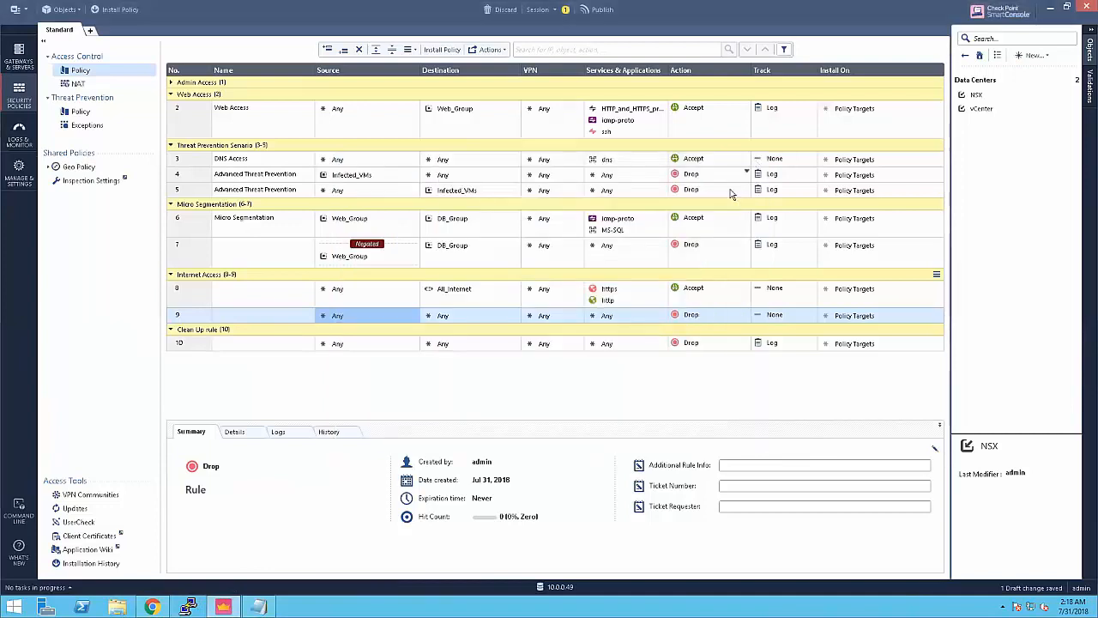
pyautogui.click(414, 315)
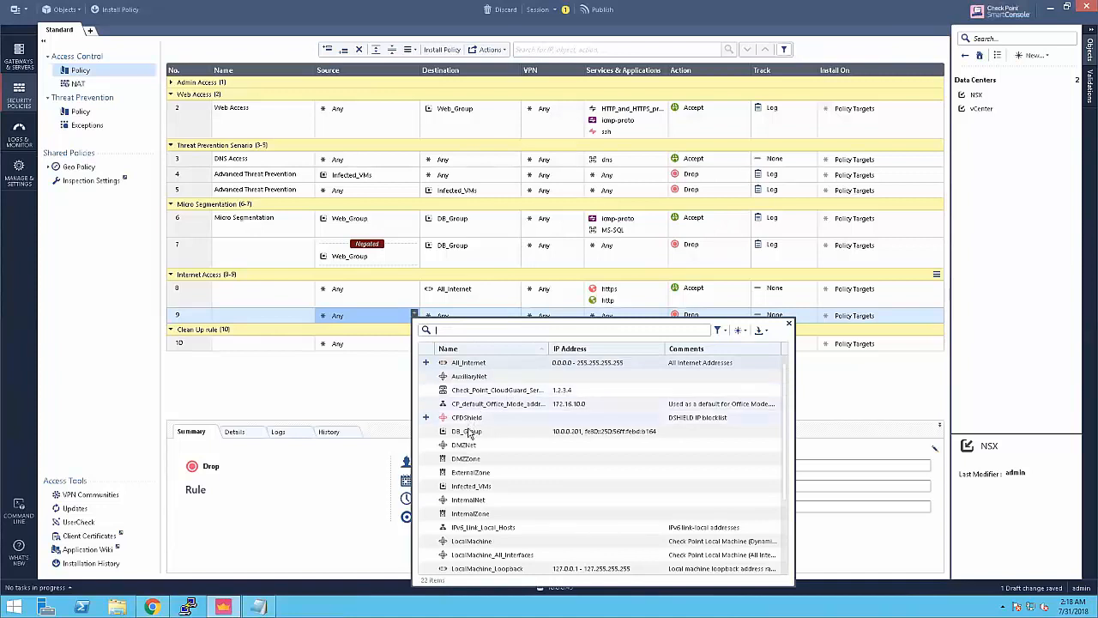
pyautogui.click(470, 435)
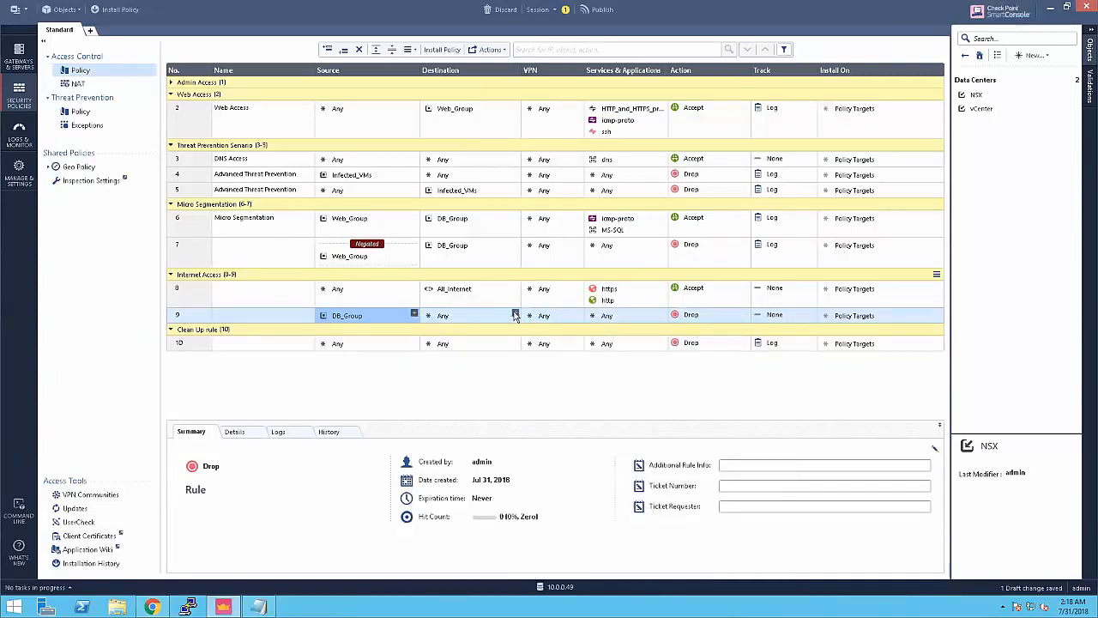
pyautogui.click(515, 315)
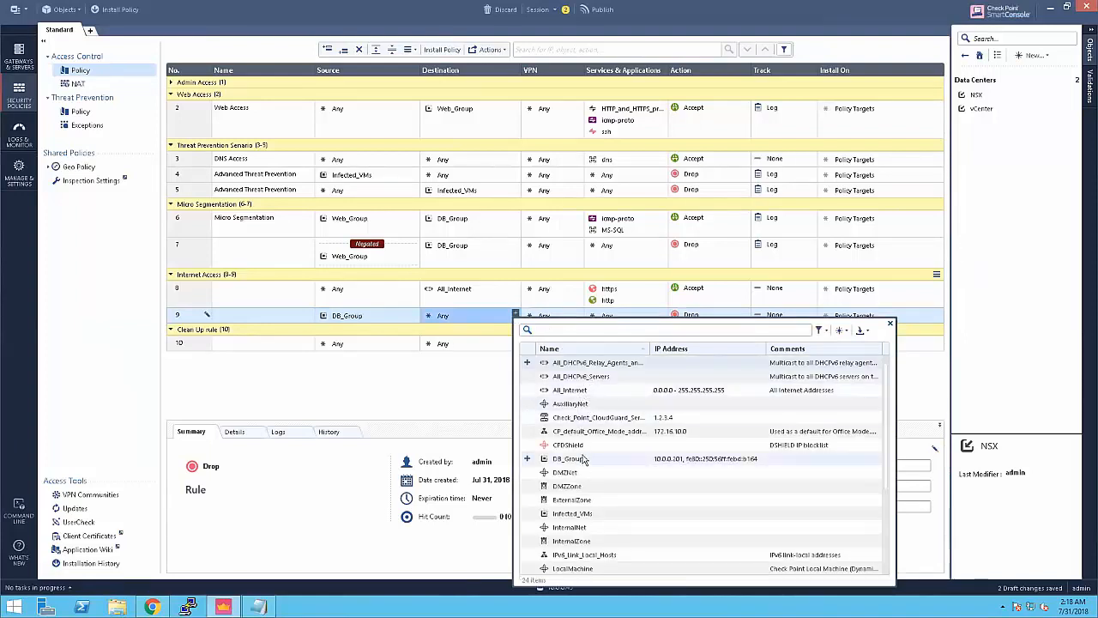
pyautogui.scroll(-3, 582, 460)
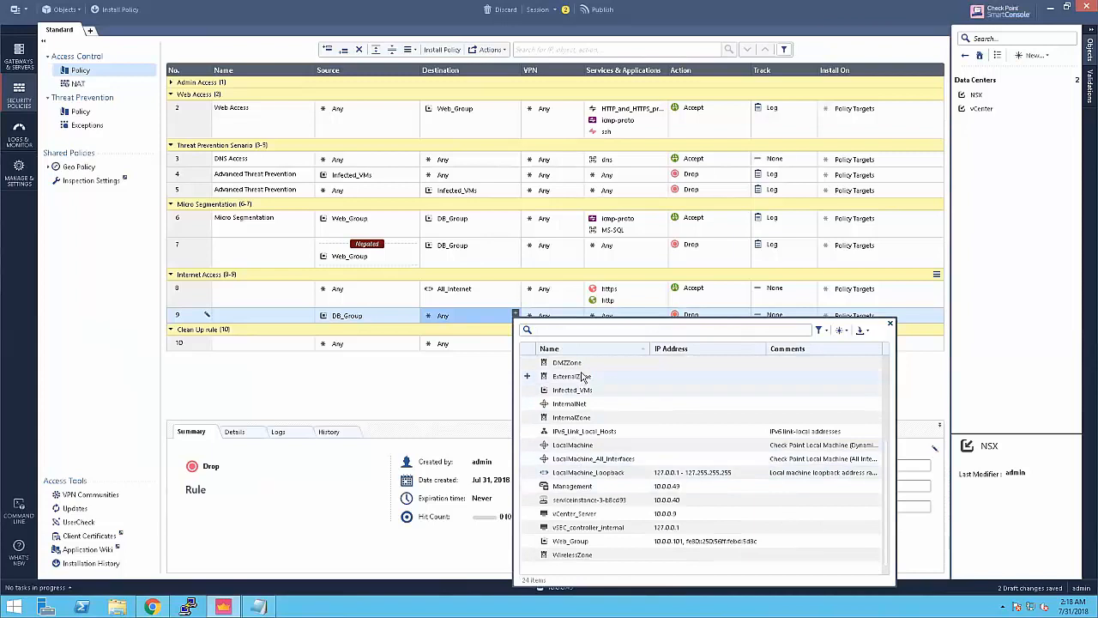
pyautogui.click(581, 543)
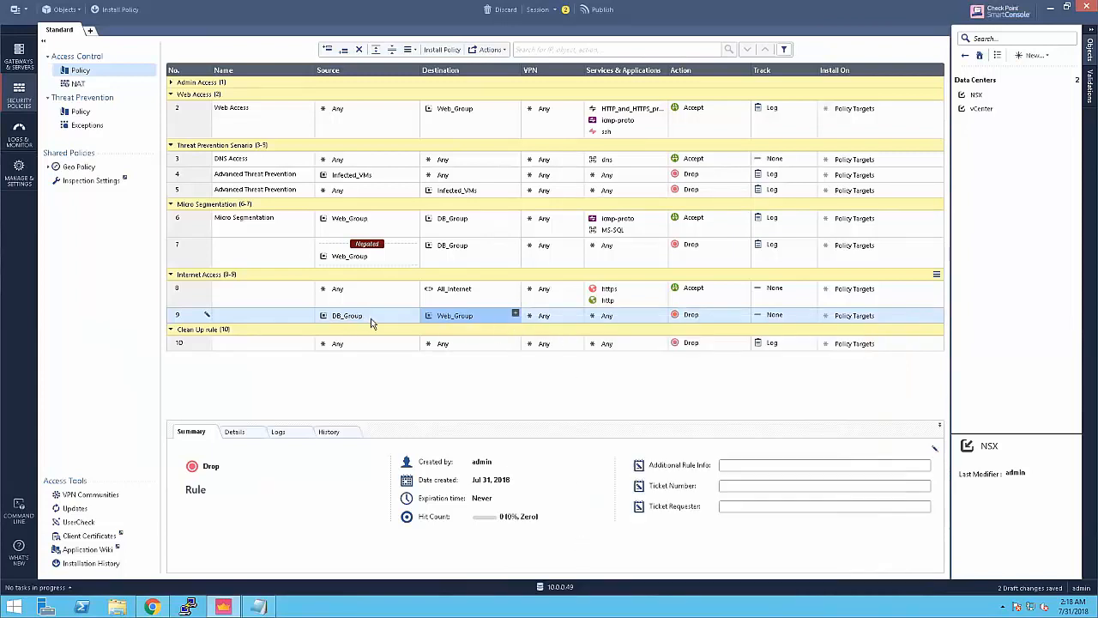
# Step: Set rule 9's Track to Log and its Action to Accept
pyautogui.click(813, 315)
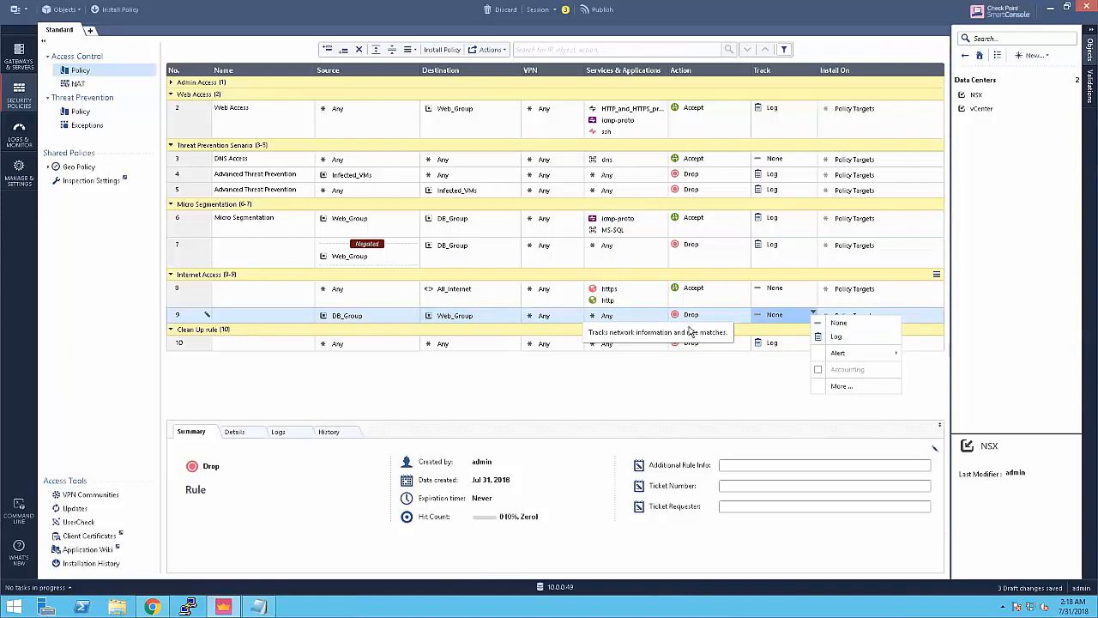
pyautogui.click(834, 336)
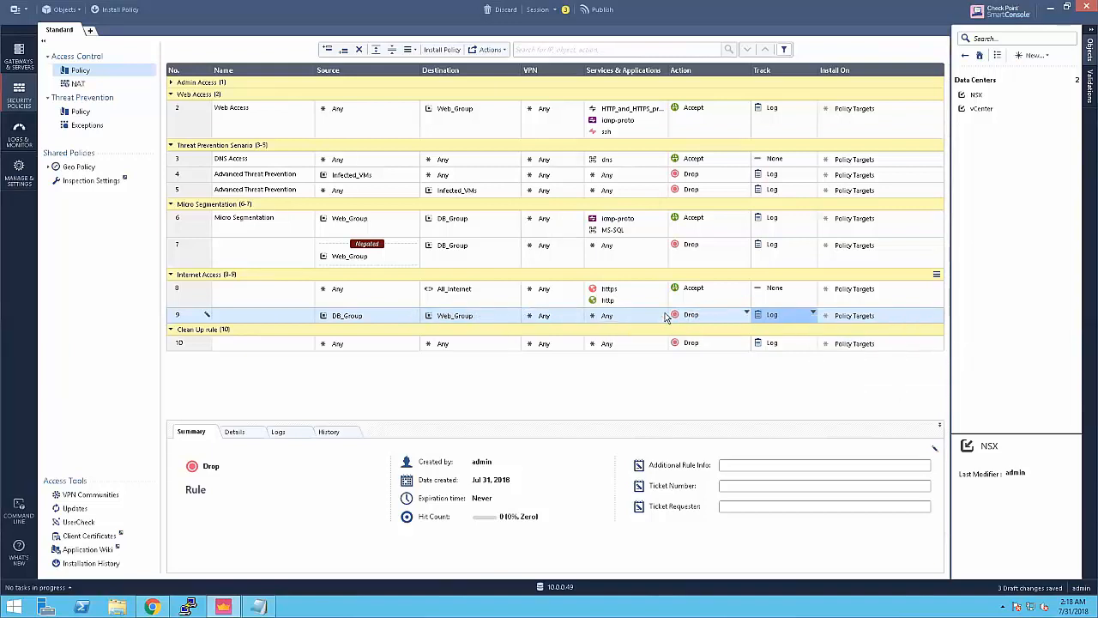
pyautogui.click(746, 314)
pyautogui.click(771, 322)
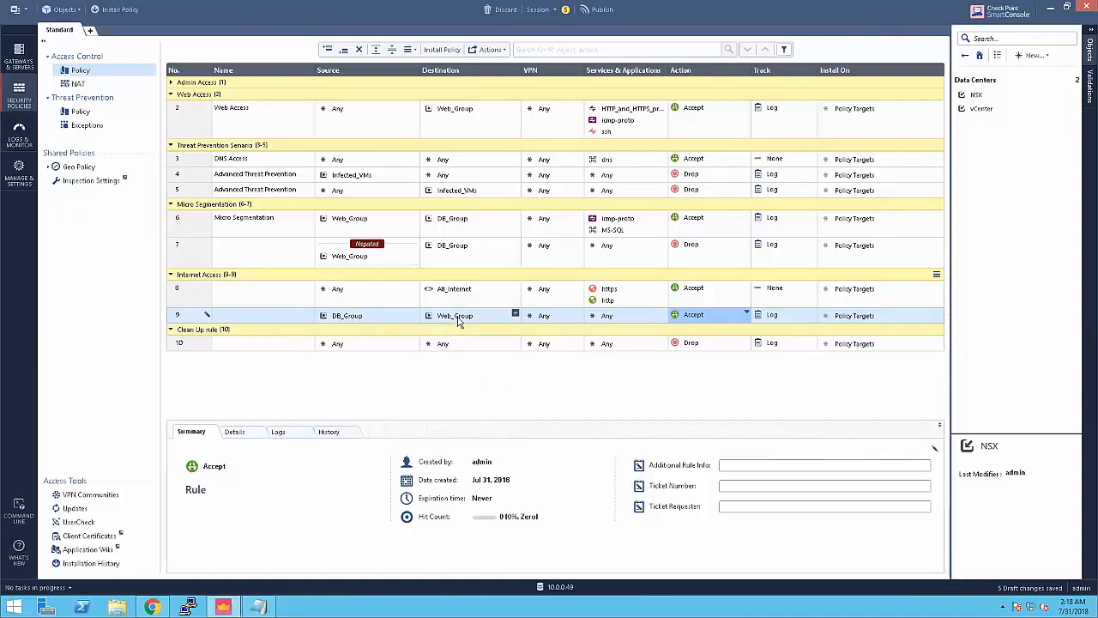
pyautogui.moveTo(458, 321)
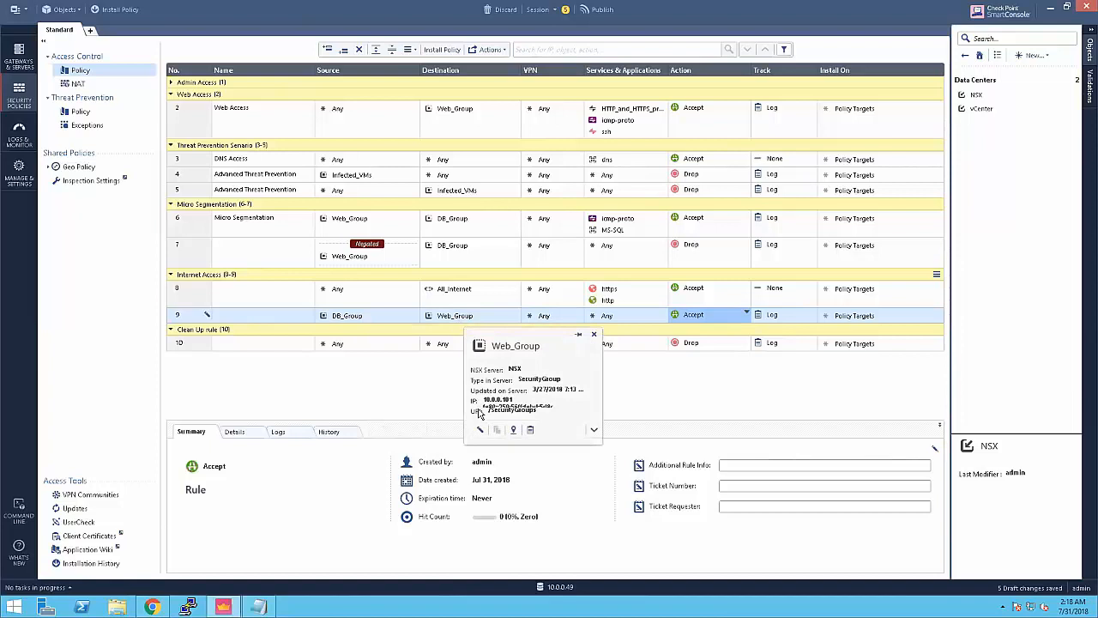
# Step: Pin and expand the Web_Group card and select its IP field showing 10.0.0.101
pyautogui.click(578, 336)
pyautogui.click(594, 431)
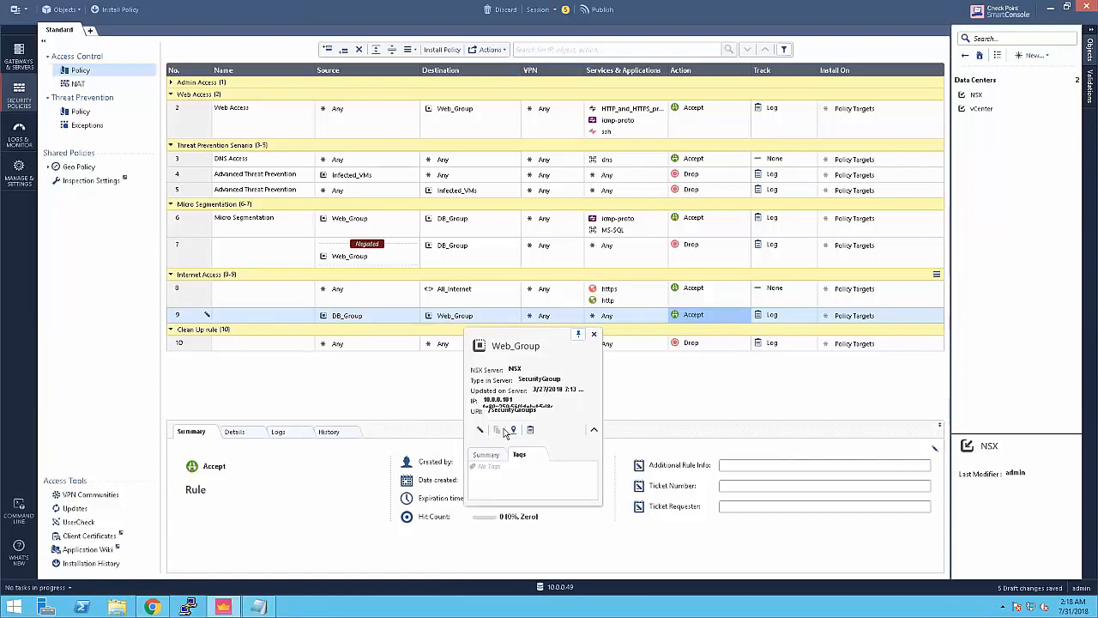
pyautogui.moveTo(493, 400); pyautogui.dragTo(495, 413)
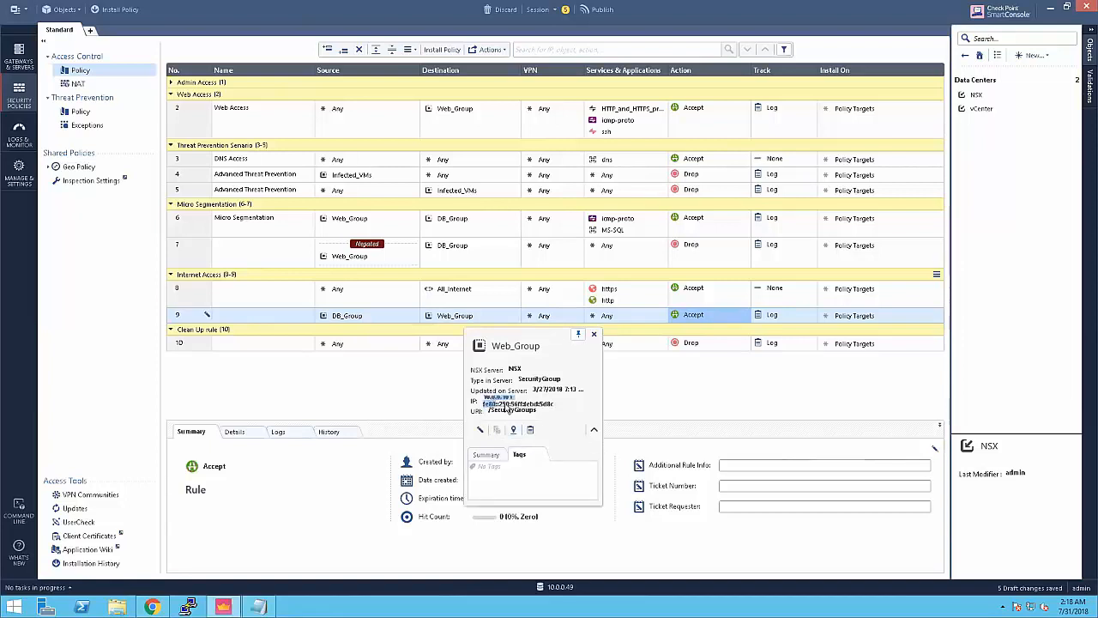
pyautogui.click(508, 401)
pyautogui.scroll(-1, 508, 403)
pyautogui.scroll(1, 511, 401)
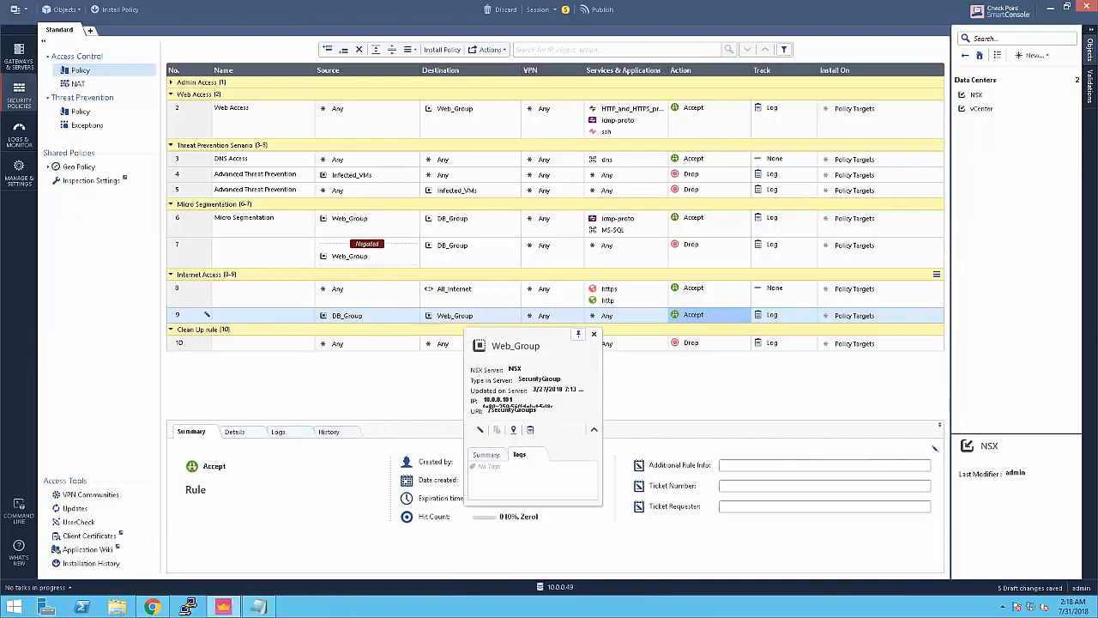
# Step: Open a console on WEB-server-1 in vSphere Web Client and wake the login prompt
pyautogui.click(151, 607)
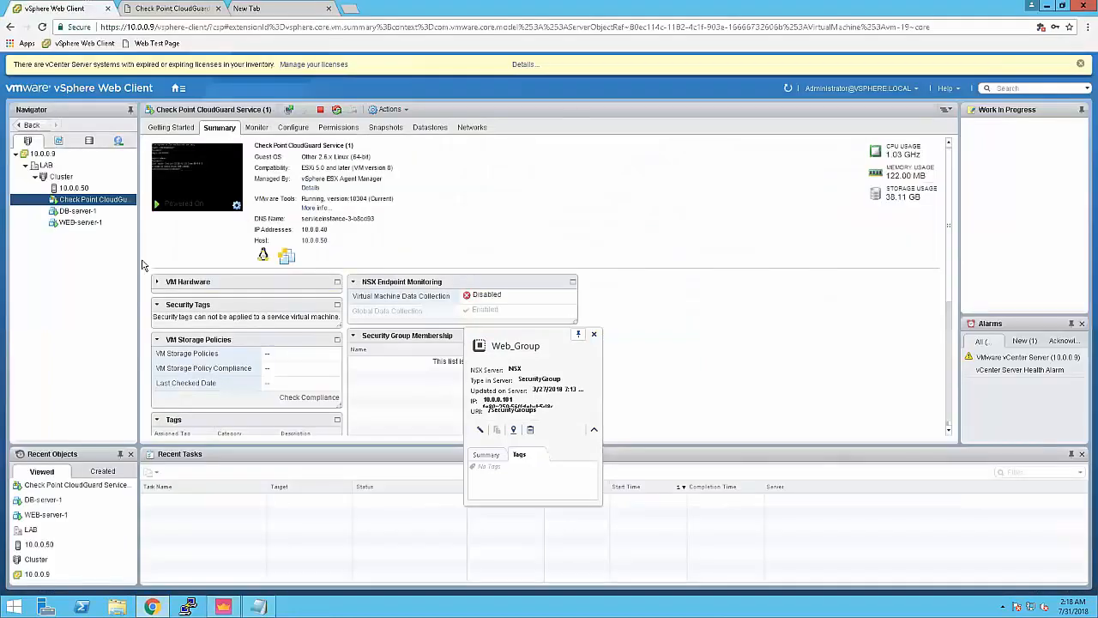
pyautogui.rightClick(75, 224)
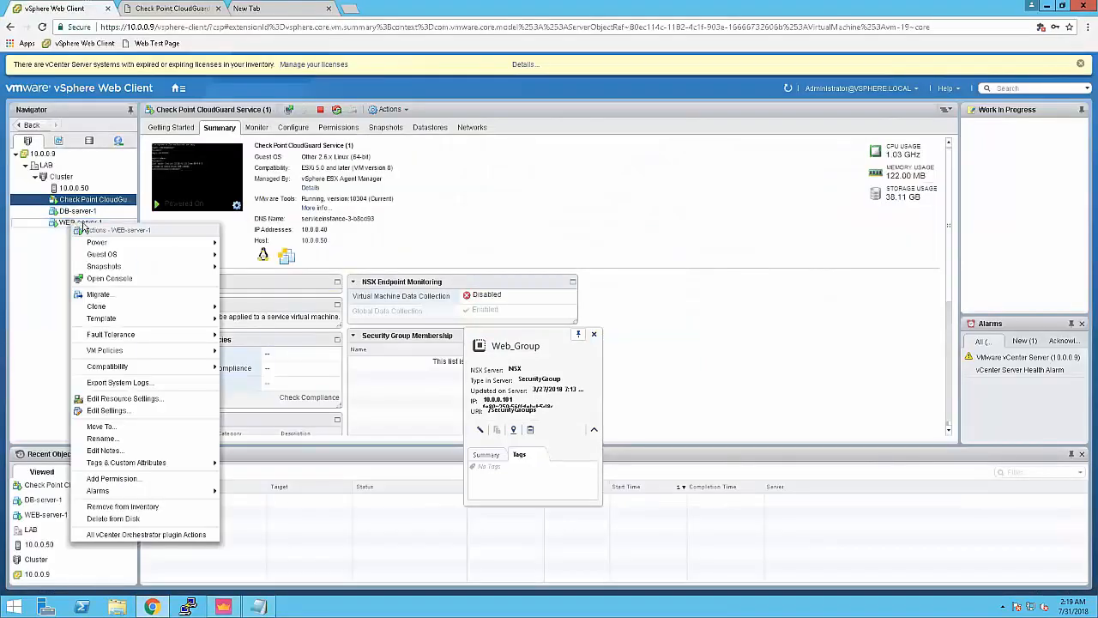
pyautogui.click(109, 279)
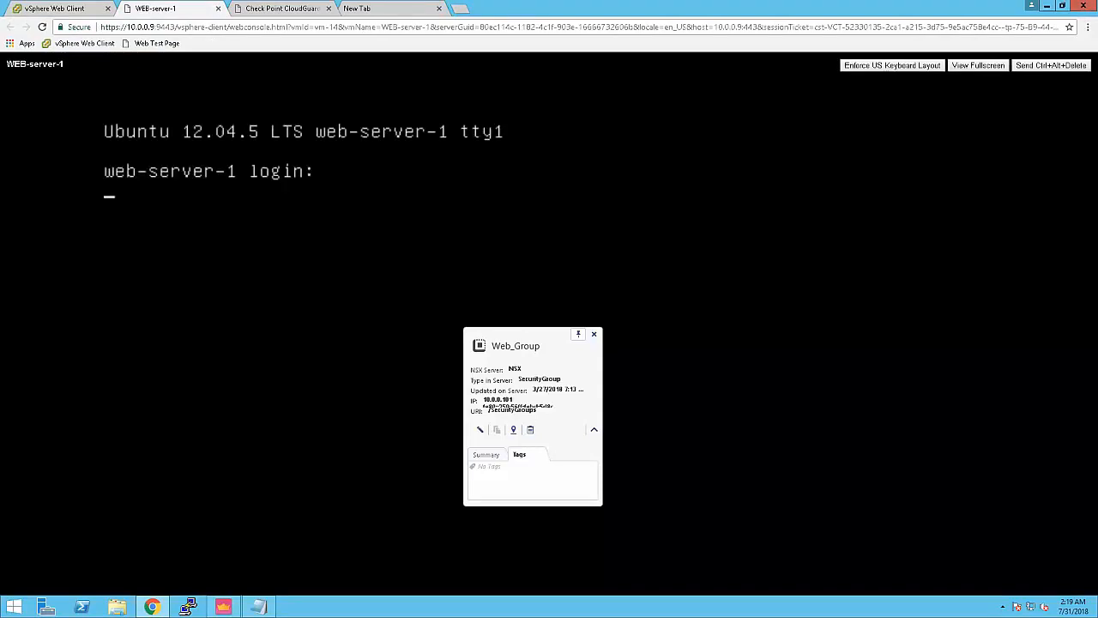
pyautogui.press('Return')
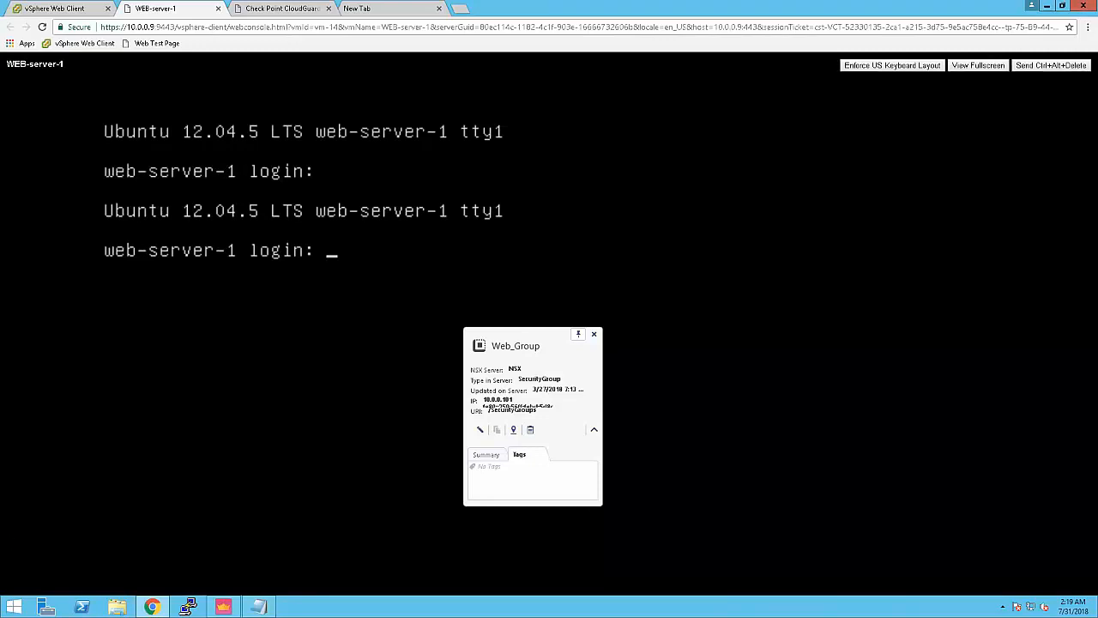
# Step: Submit the username root to reach the password prompt, then minimise Chrome
pyautogui.hotkey('alt', 'Tab')
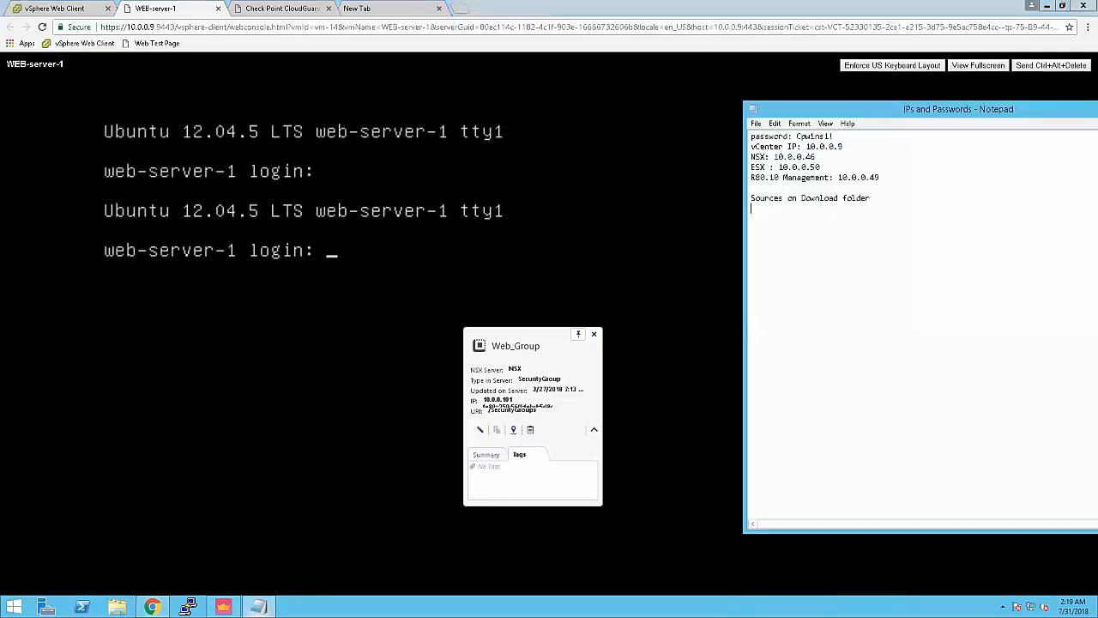
pyautogui.hotkey('alt', 'Tab')
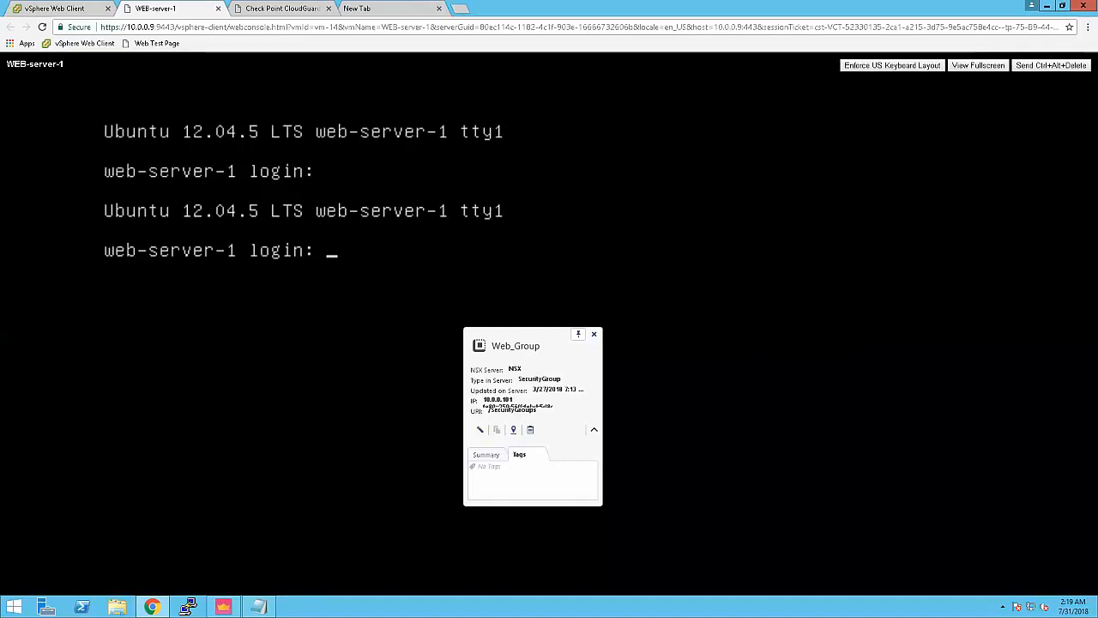
pyautogui.write('root')
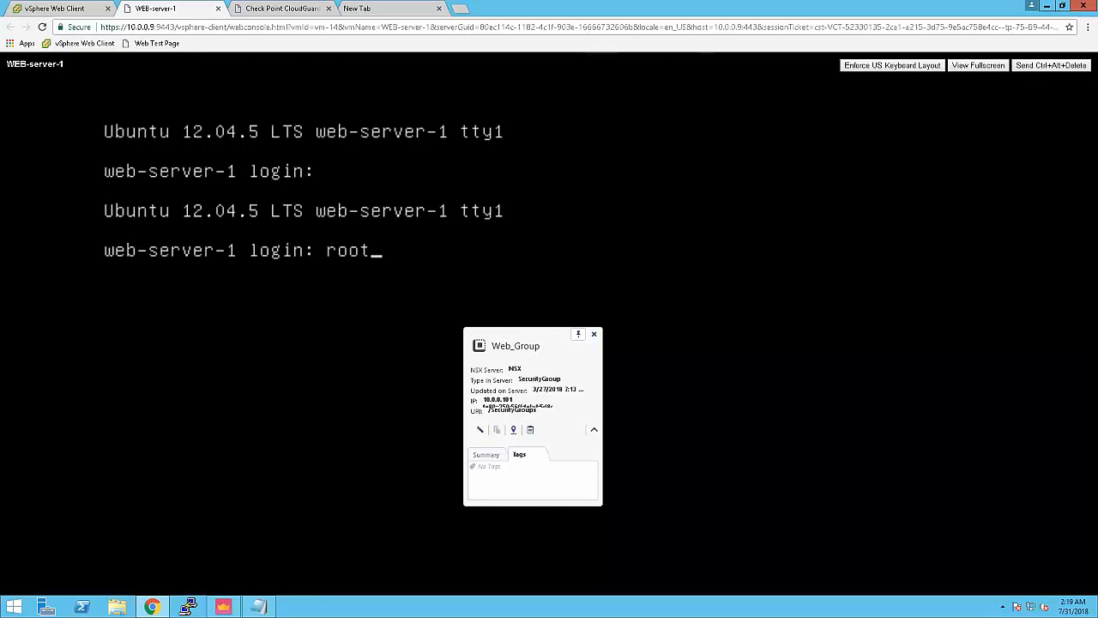
pyautogui.press('Return')
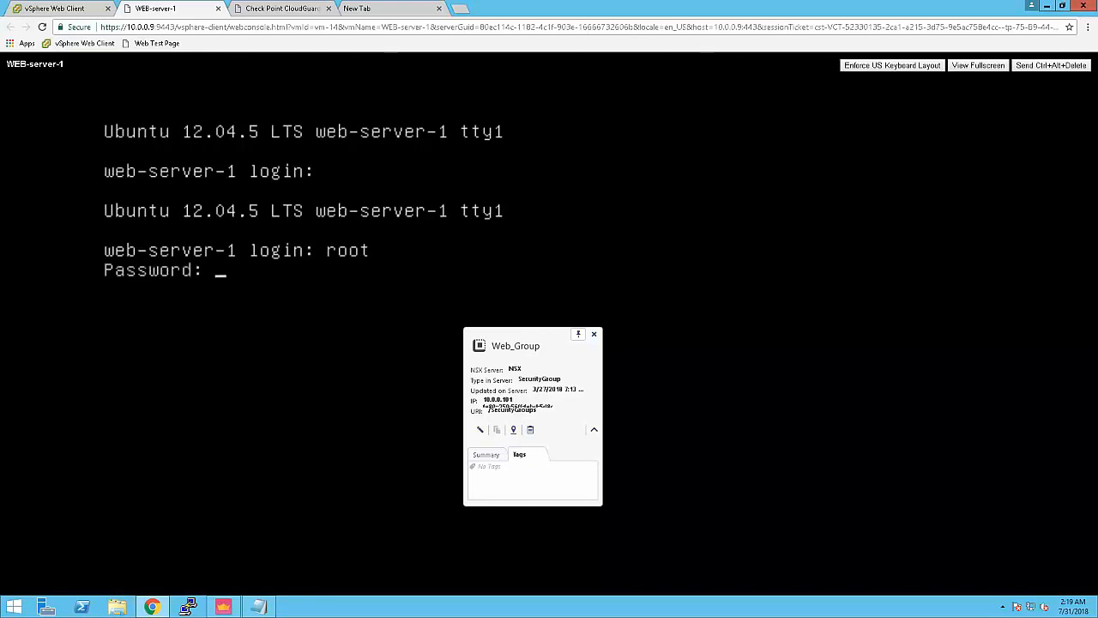
pyautogui.click(1047, 5)
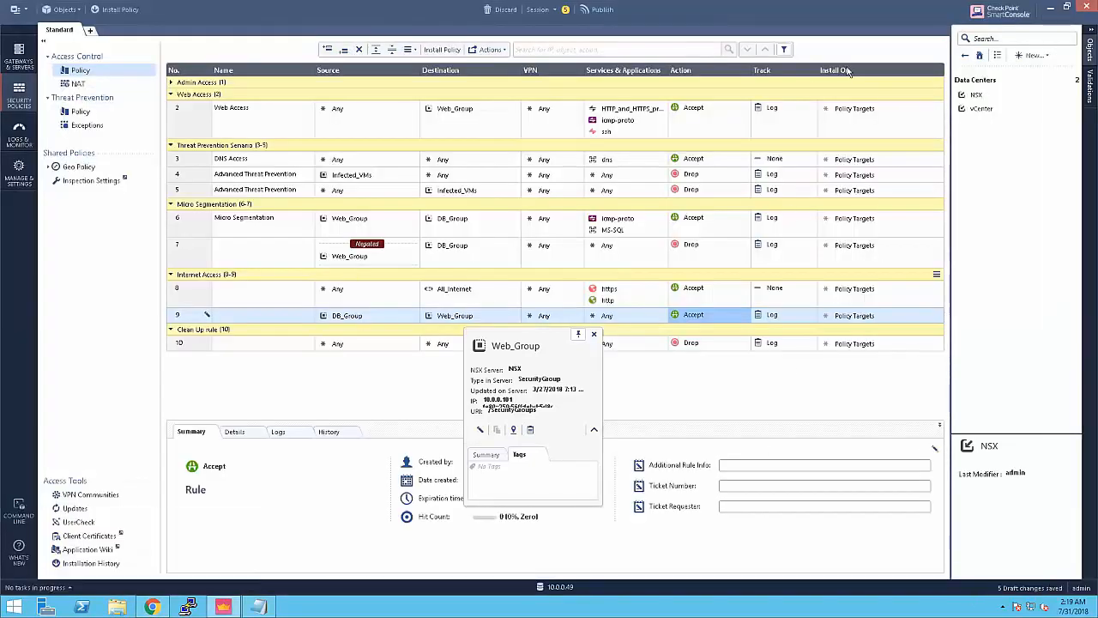
# Step: Open an SSH session to Web Server 101 and enlarge the terminal window
pyautogui.click(1050, 10)
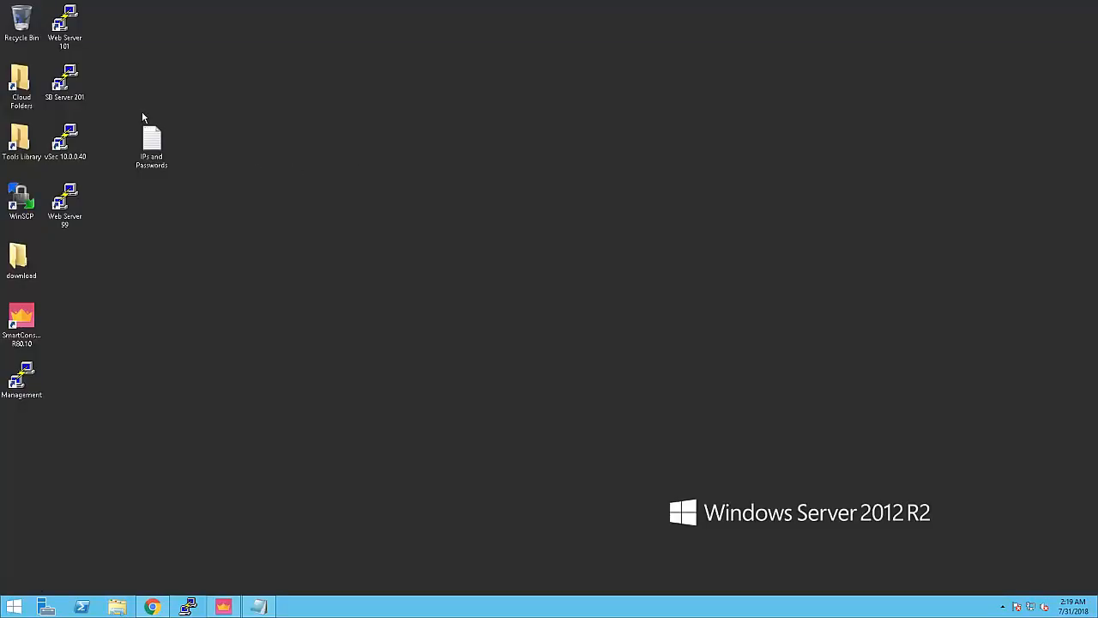
pyautogui.doubleClick(73, 32)
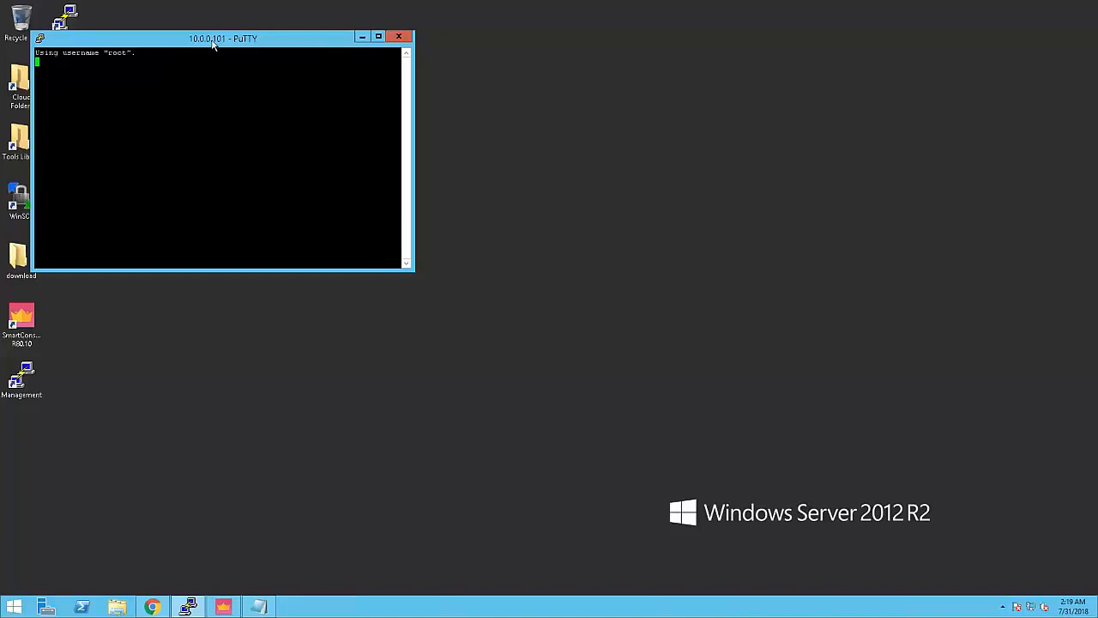
pyautogui.moveTo(209, 41); pyautogui.dragTo(324, 61)
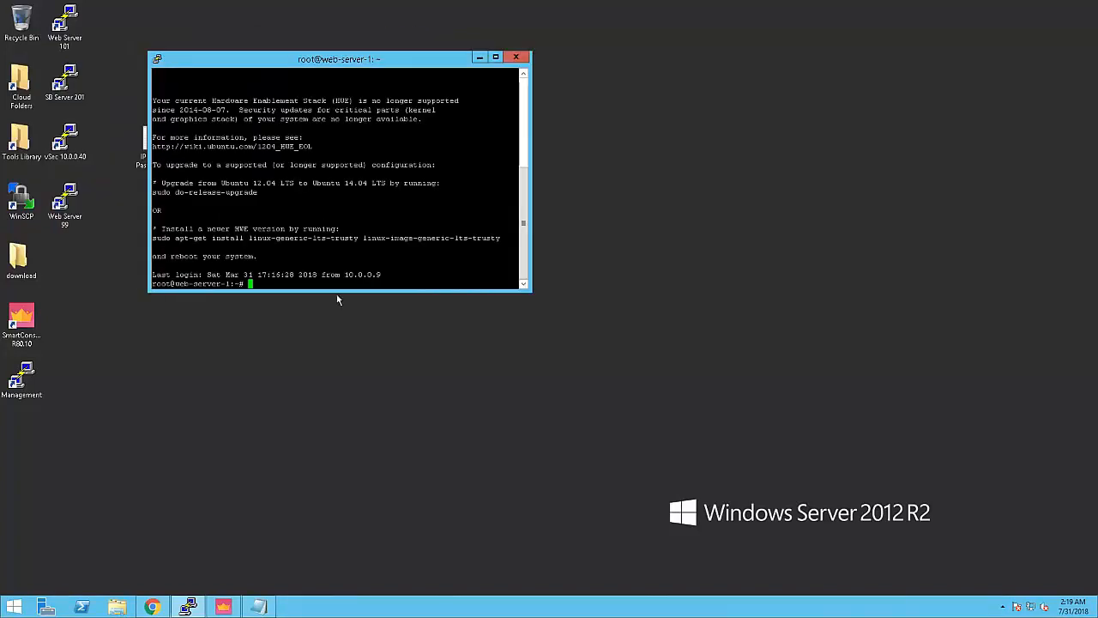
pyautogui.moveTo(337, 292); pyautogui.dragTo(335, 365)
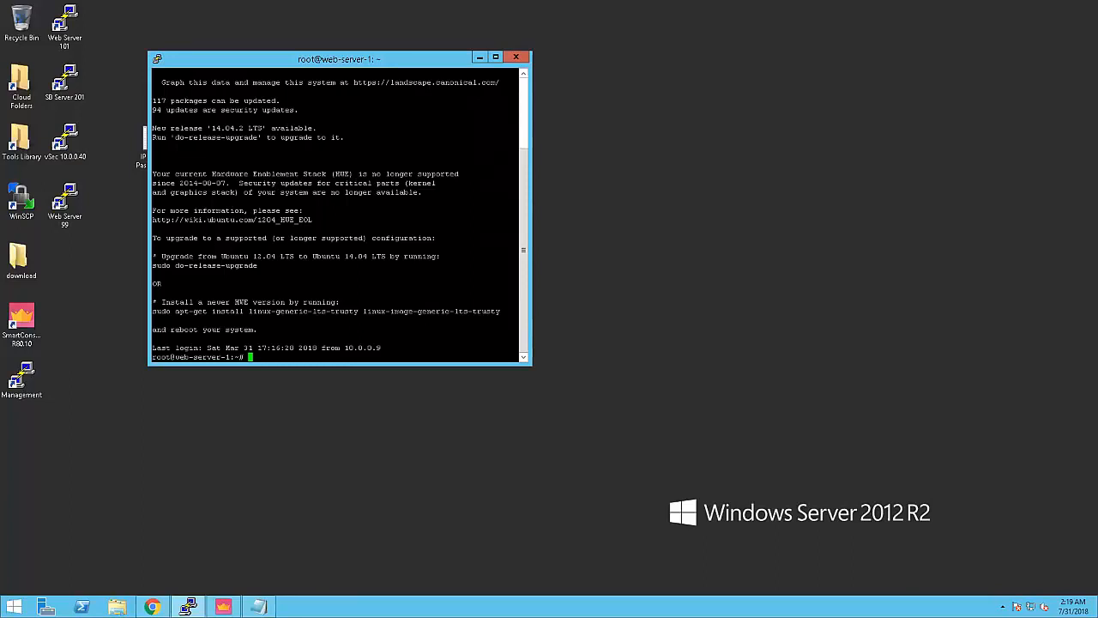
# Step: Run ifconfig and highlight eth0's address 10.0.0.101
pyautogui.write('con')
pyautogui.press('Return')
pyautogui.hotkey('ctrl', 'c')
pyautogui.write('ifconfig')
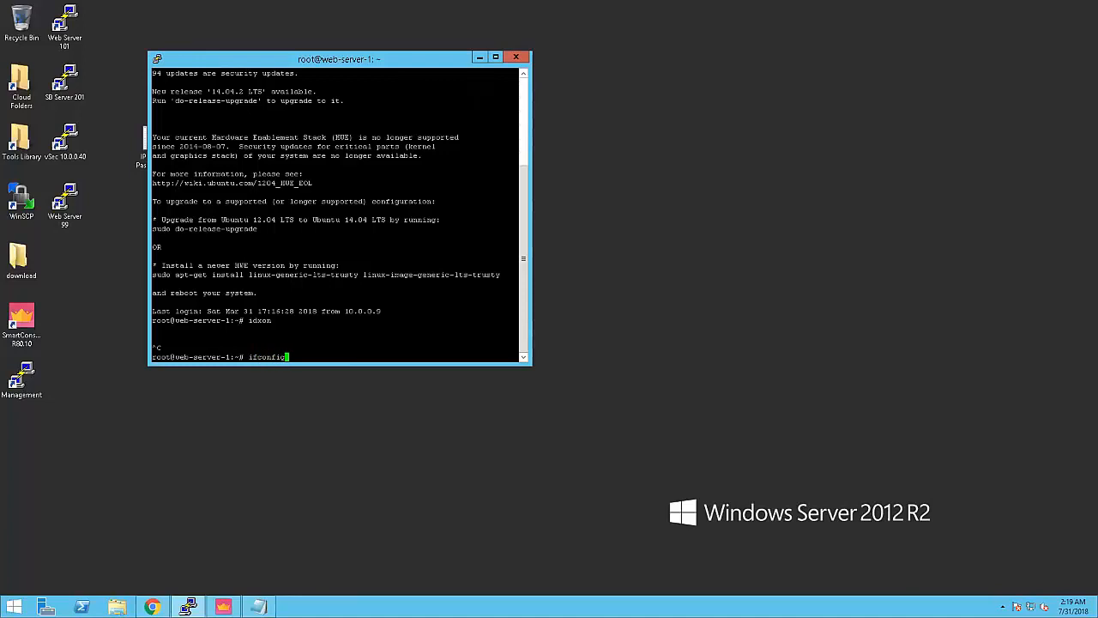
pyautogui.press('Return')
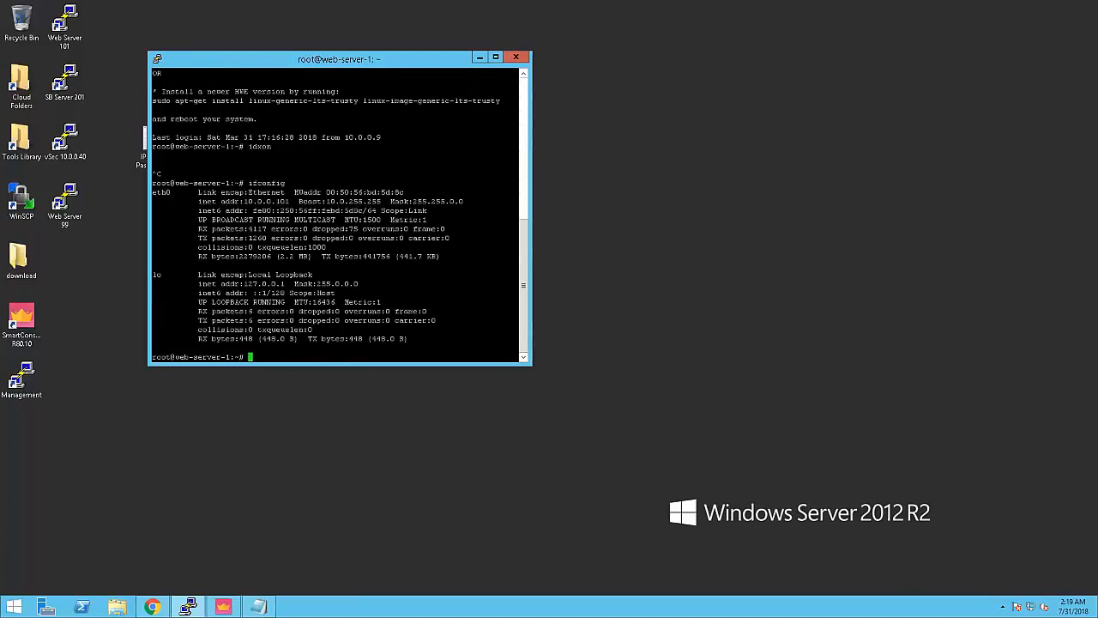
pyautogui.moveTo(244, 201); pyautogui.dragTo(290, 200)
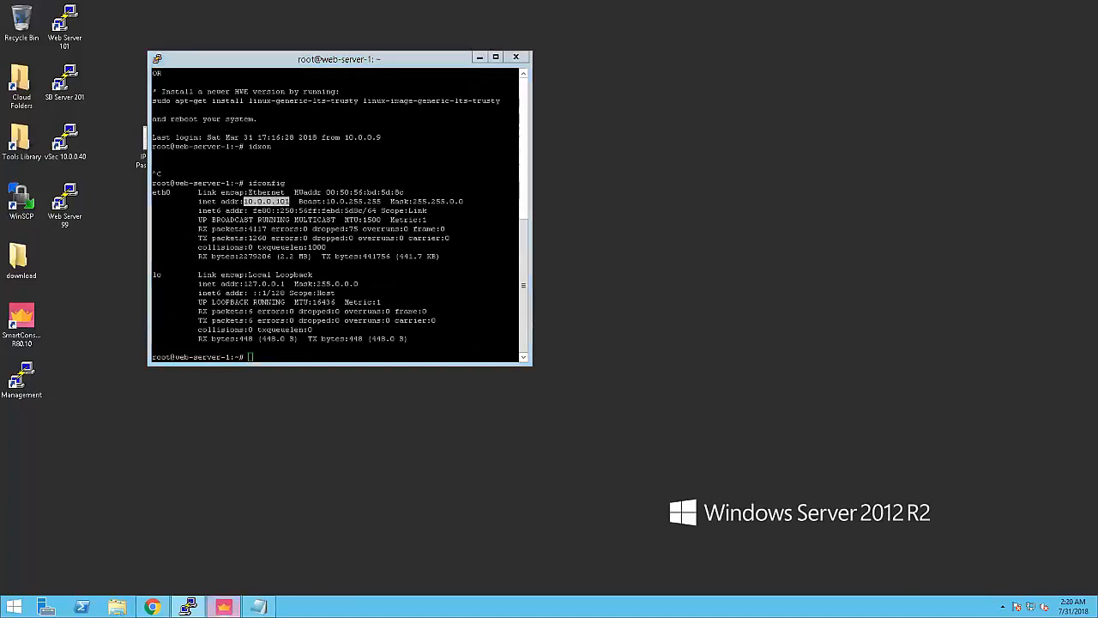
pyautogui.click(223, 606)
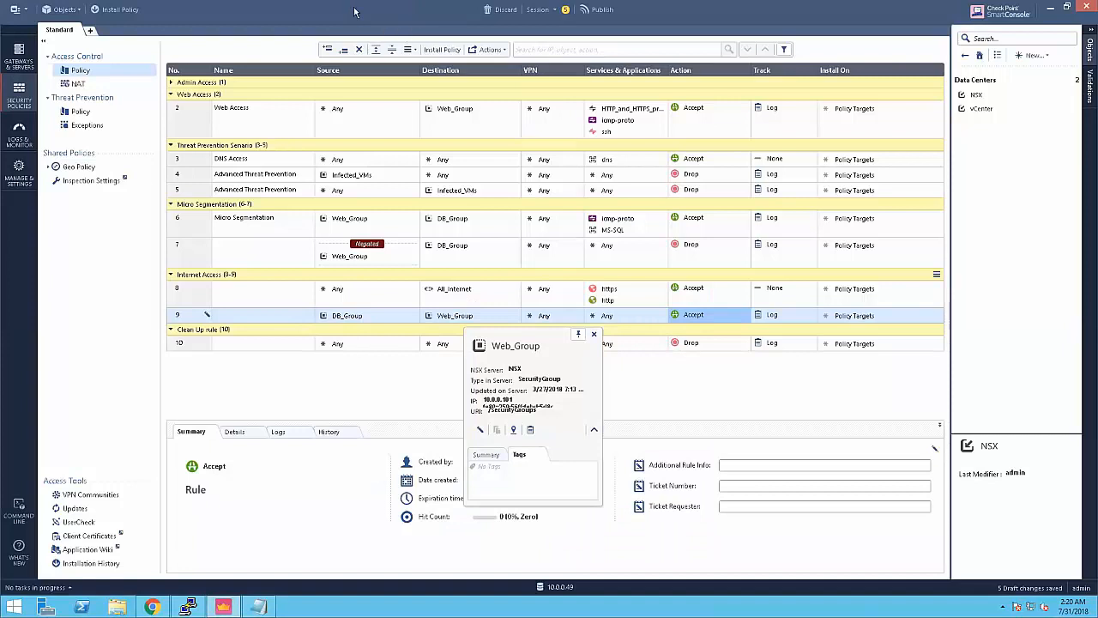
# Step: Snap SmartConsole to the right half, close the Web_Group card, and return to the browser
pyautogui.press('super+Right')
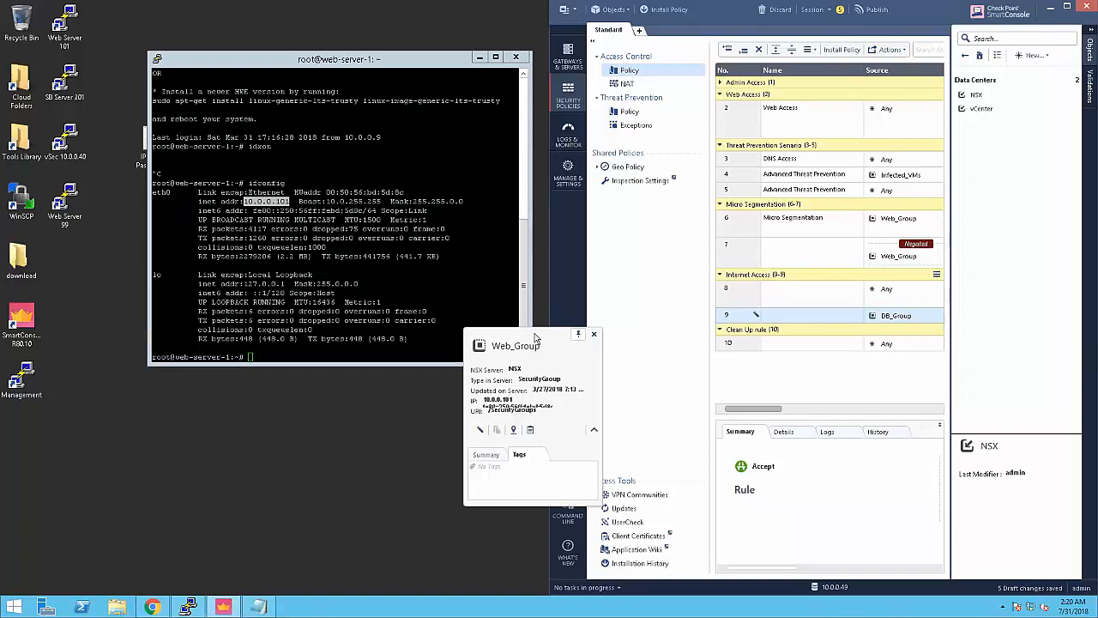
pyautogui.moveTo(536, 335); pyautogui.dragTo(1028, 197)
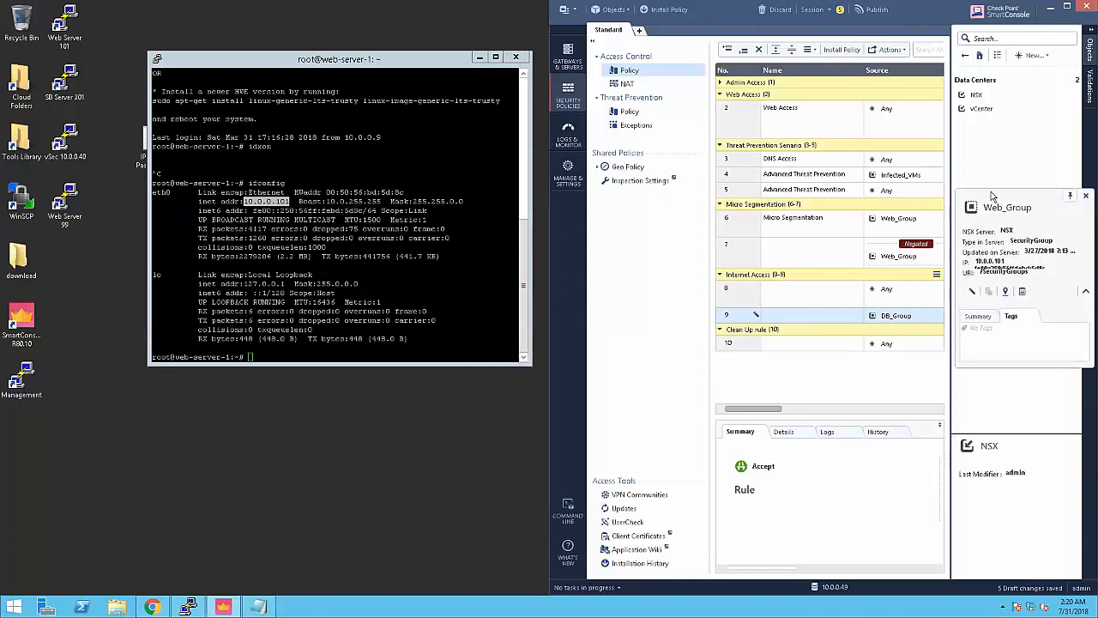
pyautogui.click(1084, 195)
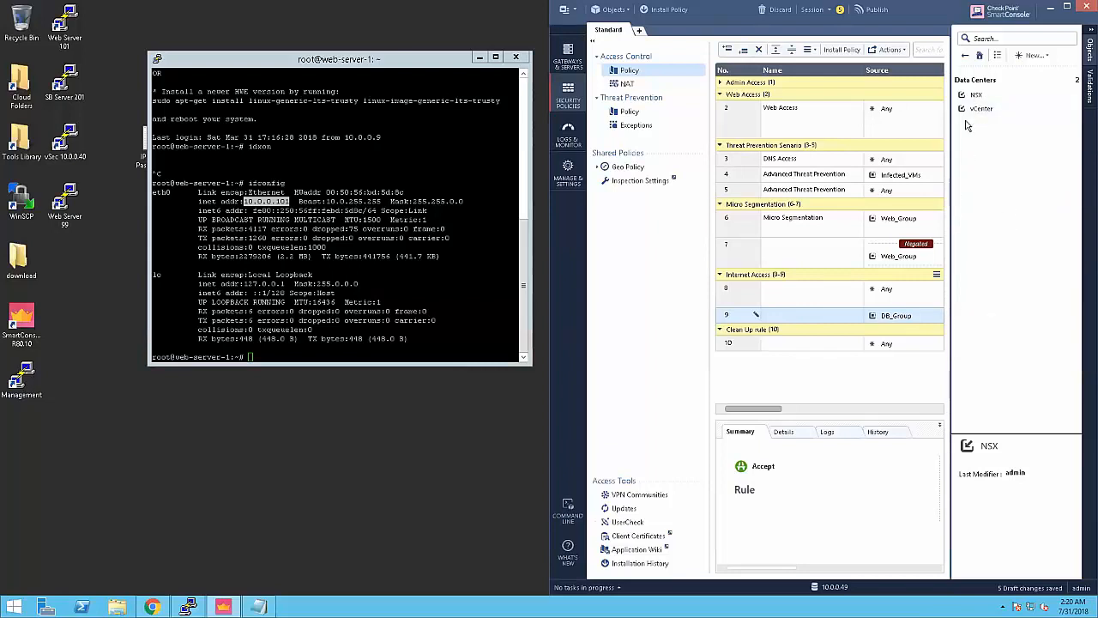
pyautogui.click(152, 607)
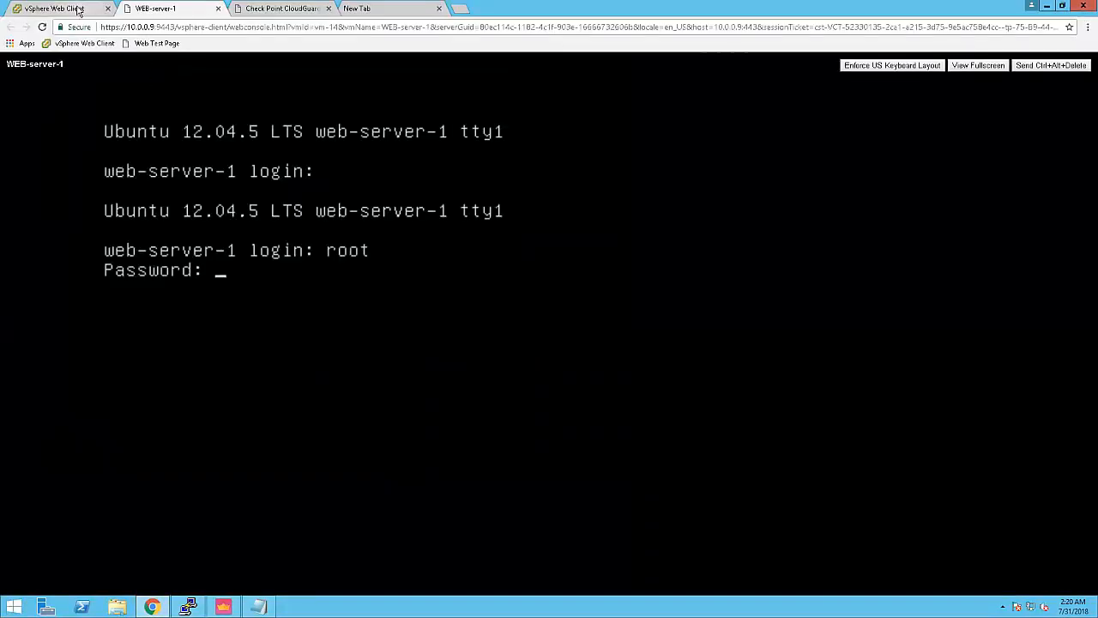
# Step: In Service Composer, list Web_Group's member VMs, showing only WEB-server-1
pyautogui.click(76, 8)
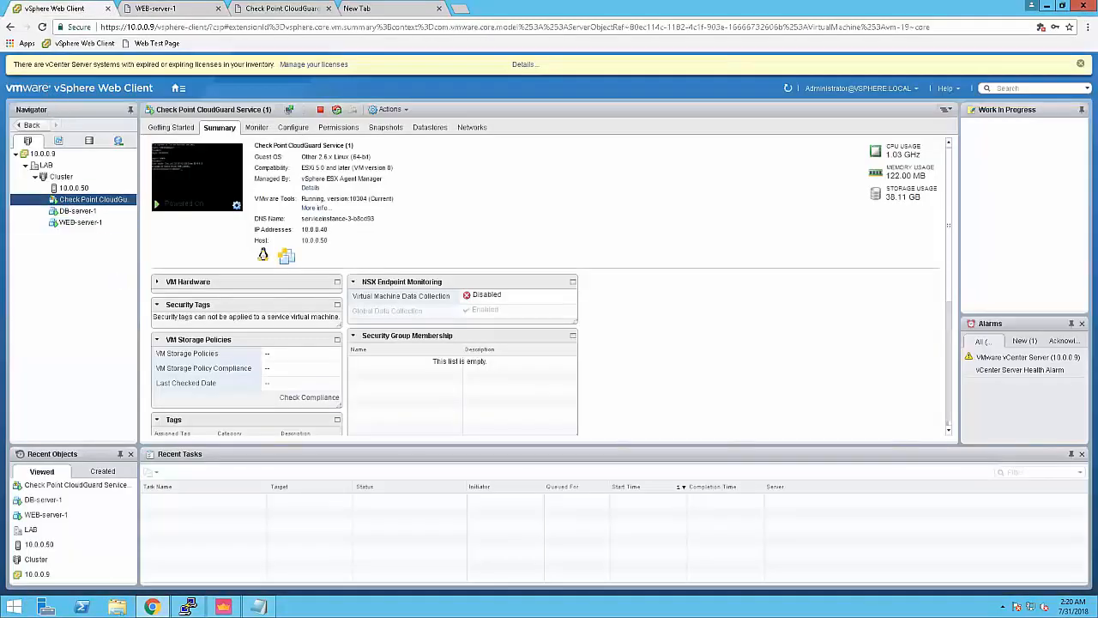
pyautogui.click(45, 90)
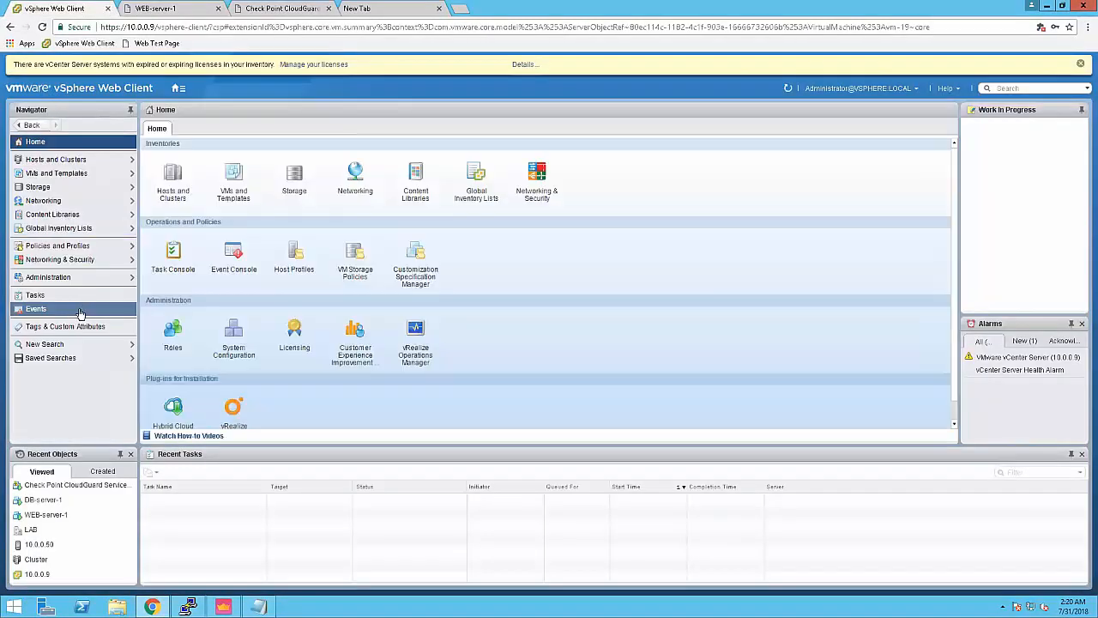
pyautogui.click(53, 260)
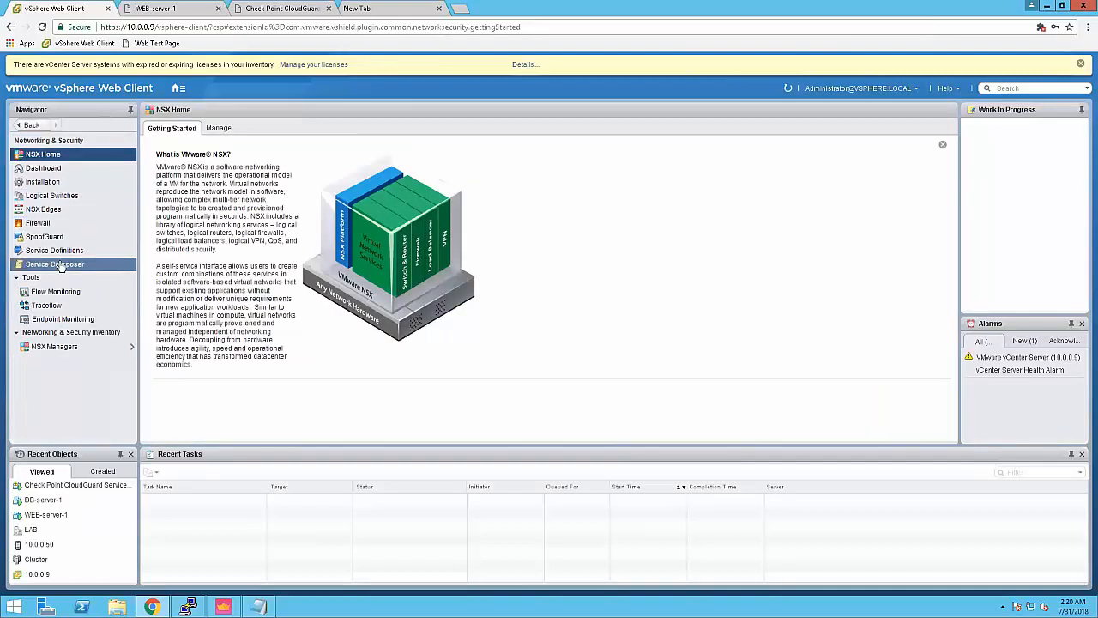
pyautogui.click(58, 264)
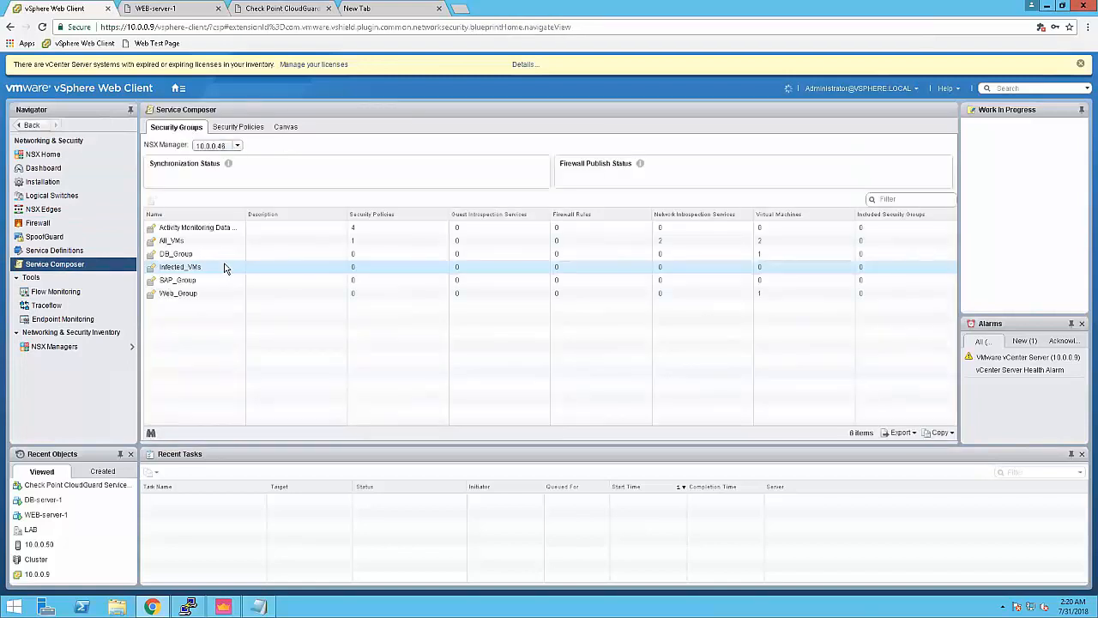
pyautogui.click(184, 295)
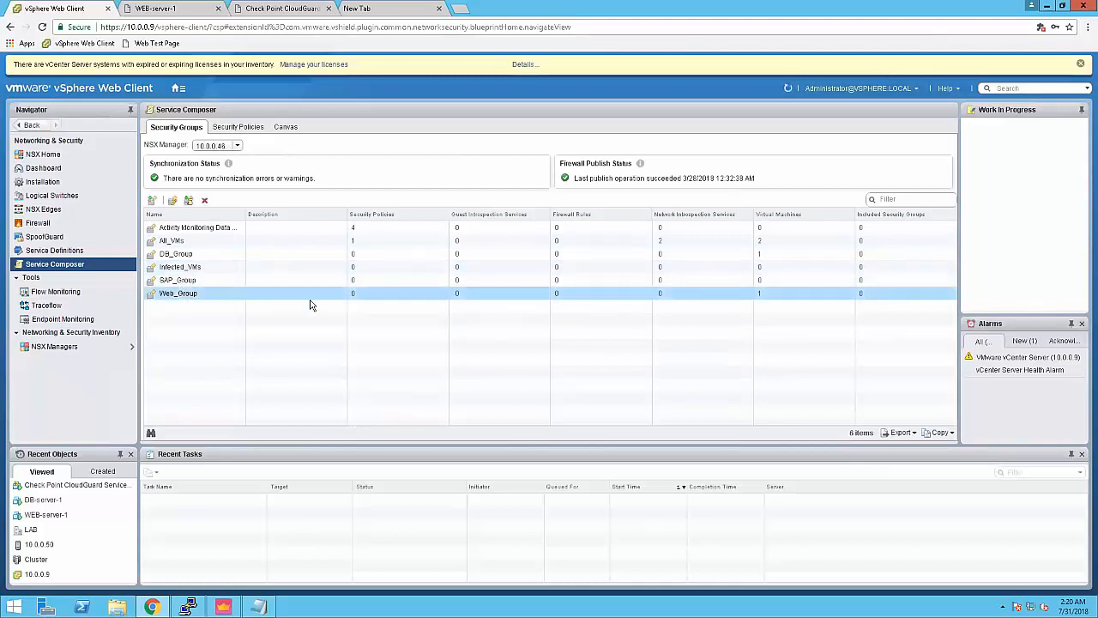
pyautogui.click(760, 294)
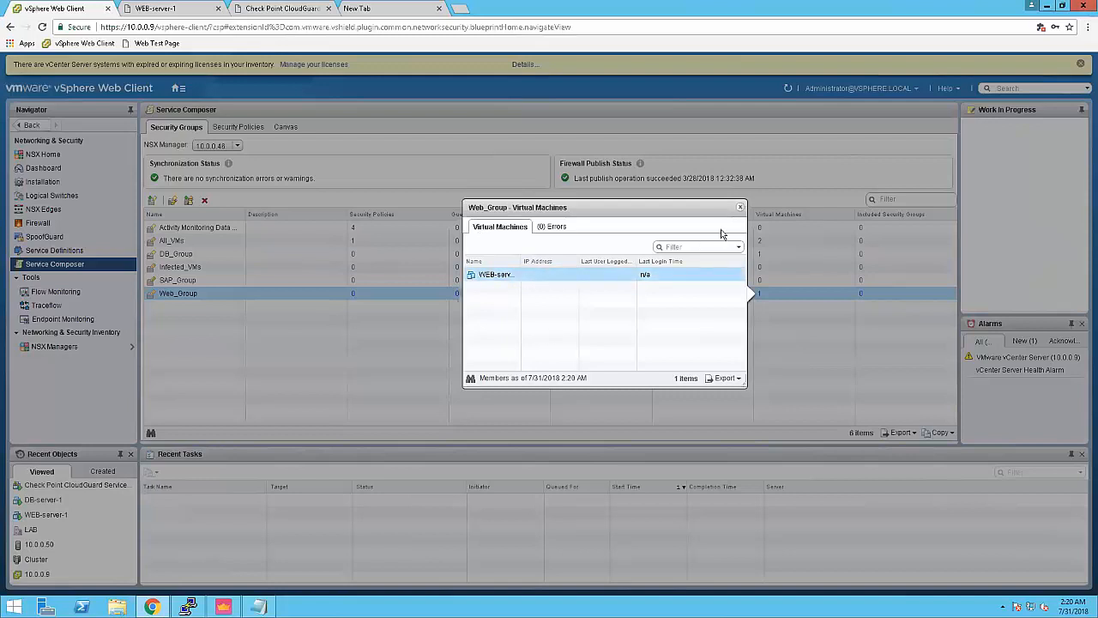
# Step: Check that All_VMs holds WEB-server-1 and DB-server-1, then reselect Web_Group
pyautogui.click(743, 210)
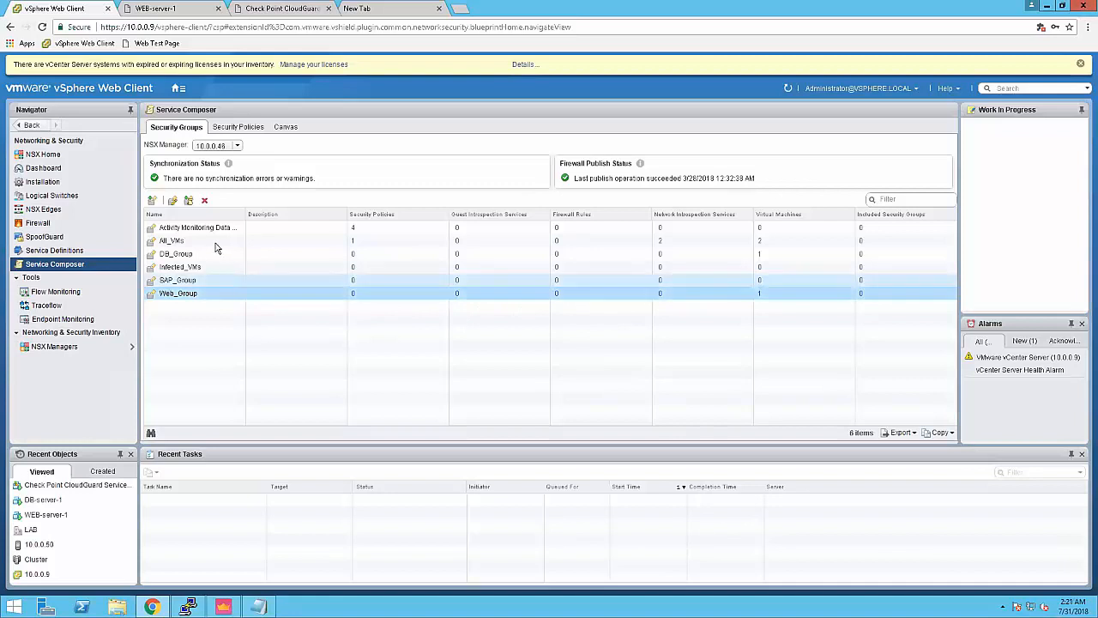
pyautogui.click(760, 243)
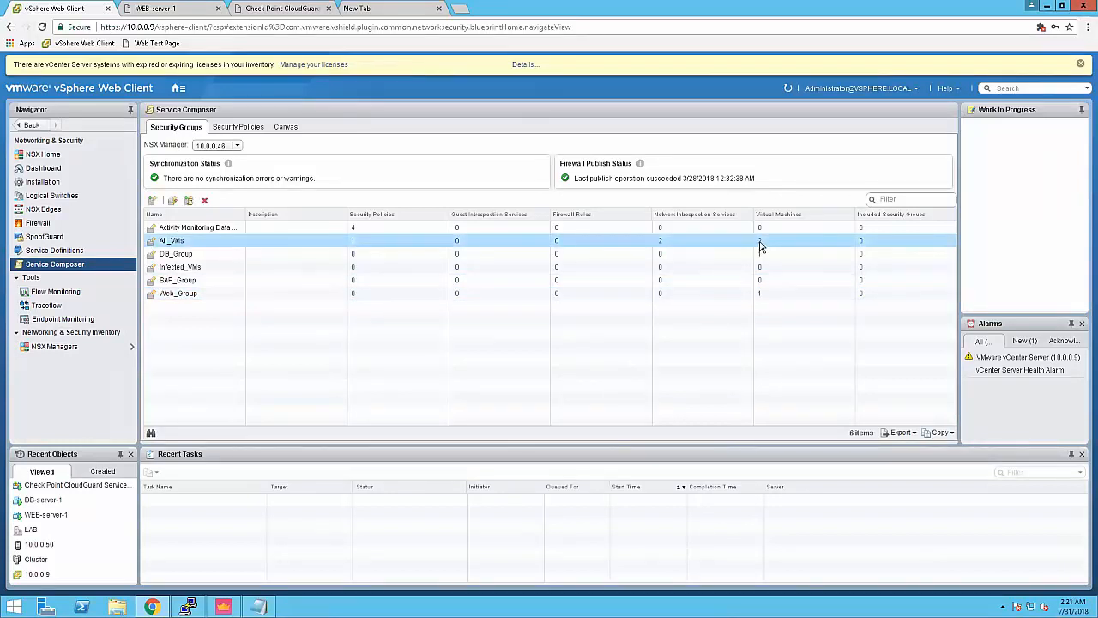
pyautogui.click(760, 243)
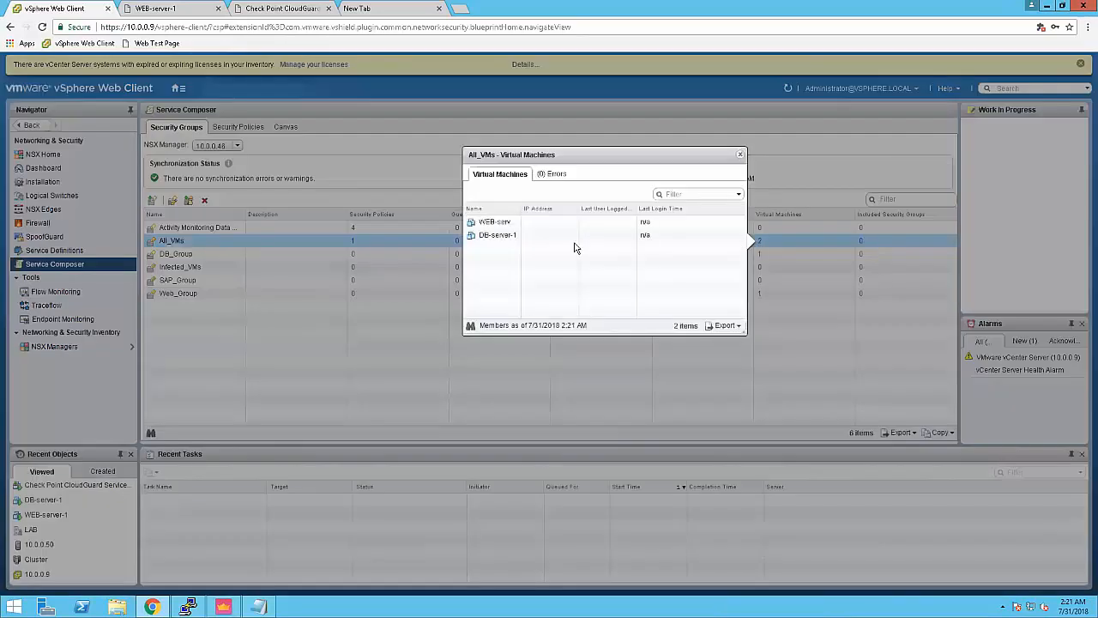
pyautogui.click(740, 157)
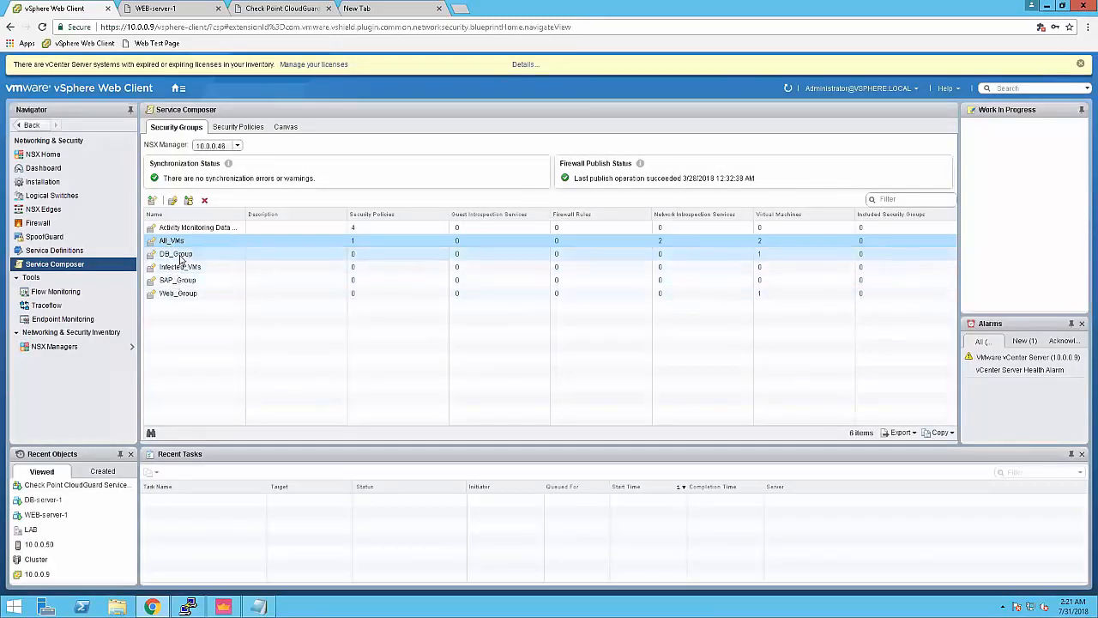
pyautogui.click(180, 297)
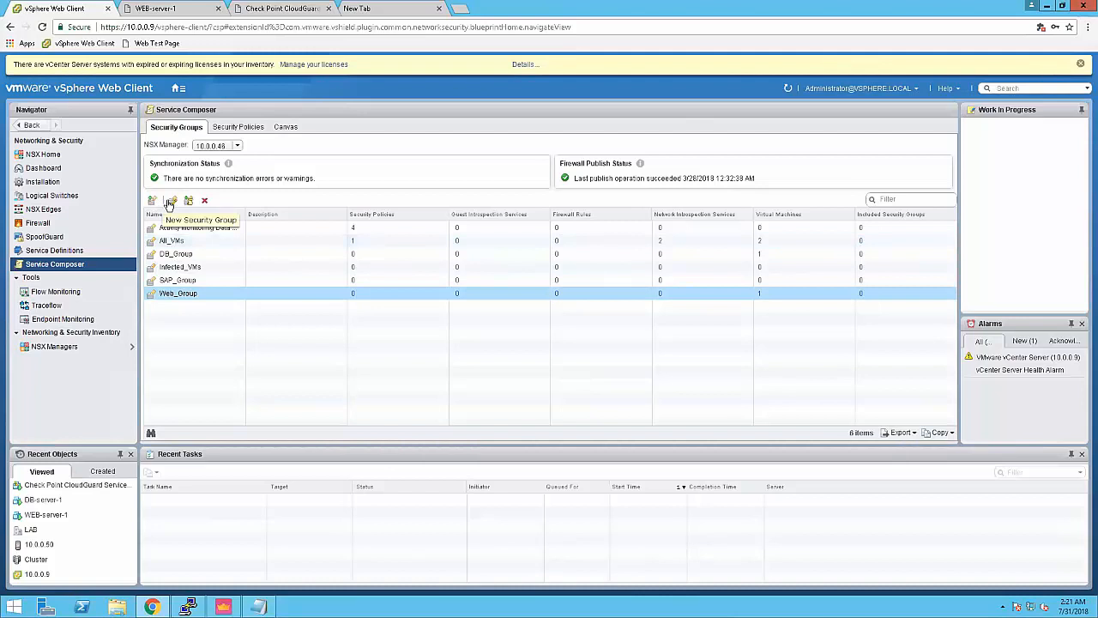
# Step: Review Web_Group's 'VM Name contains WEB' rule, trial an extra criterion, and cancel unchanged
pyautogui.click(173, 202)
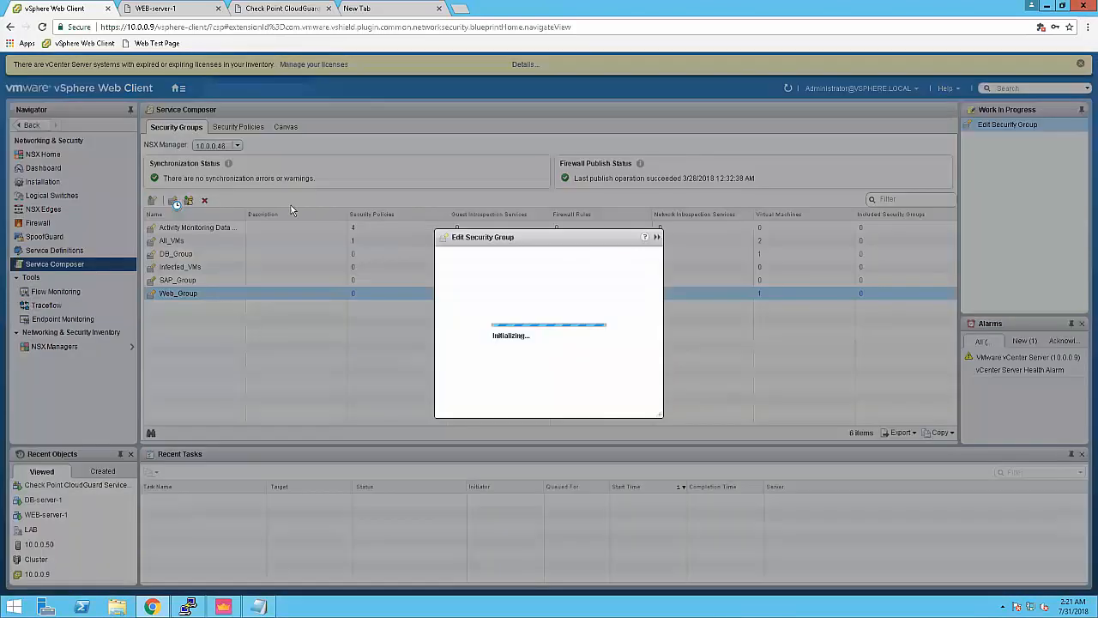
pyautogui.click(345, 220)
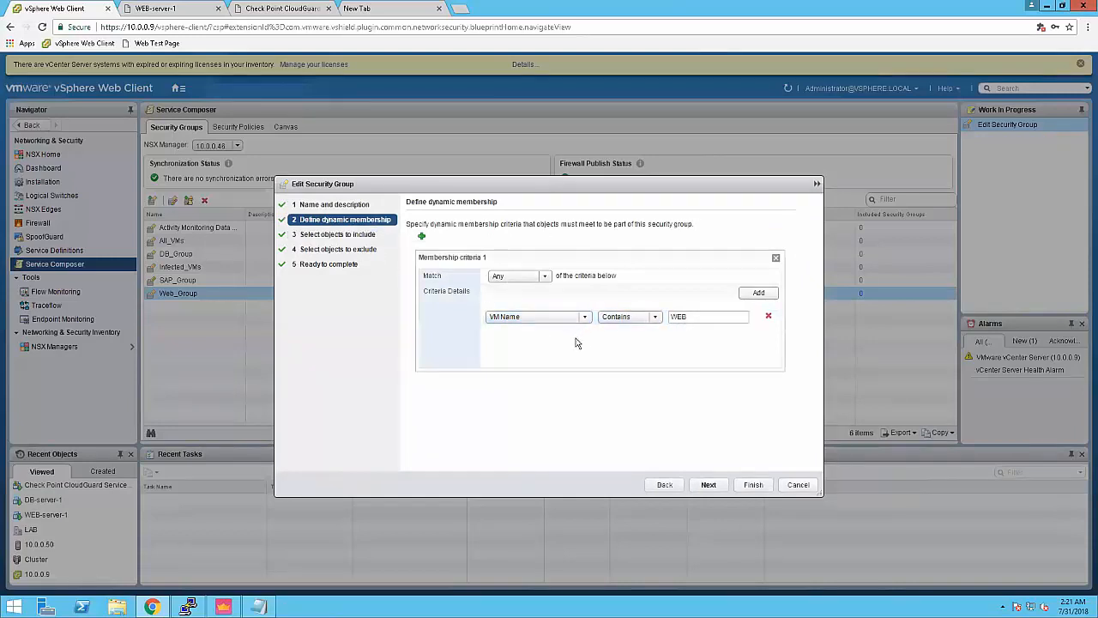
pyautogui.click(759, 294)
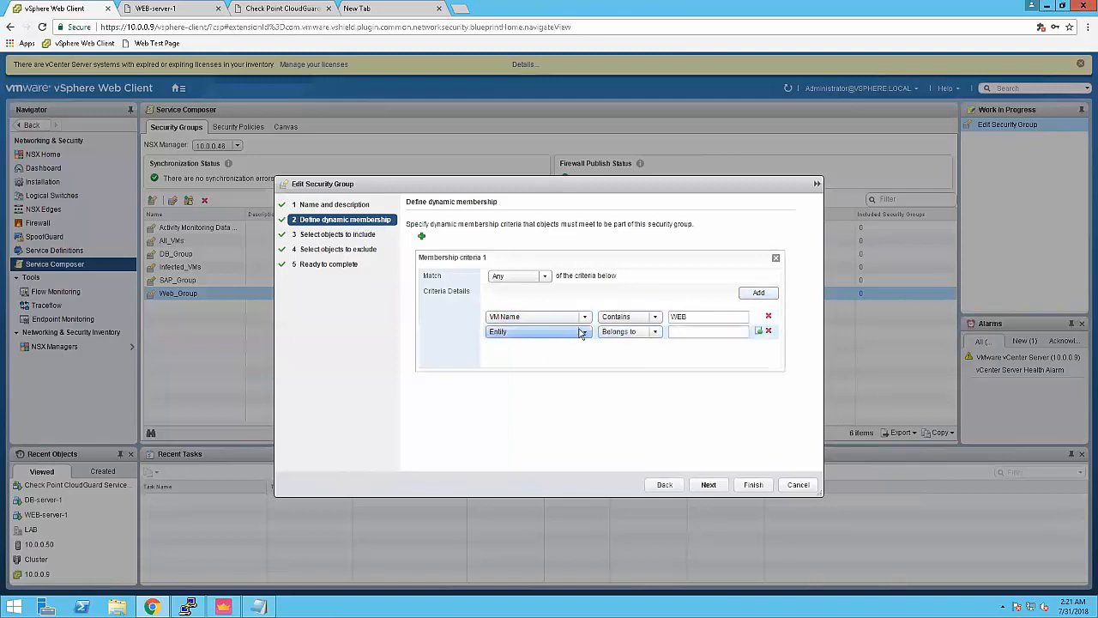
pyautogui.click(584, 333)
pyautogui.click(527, 389)
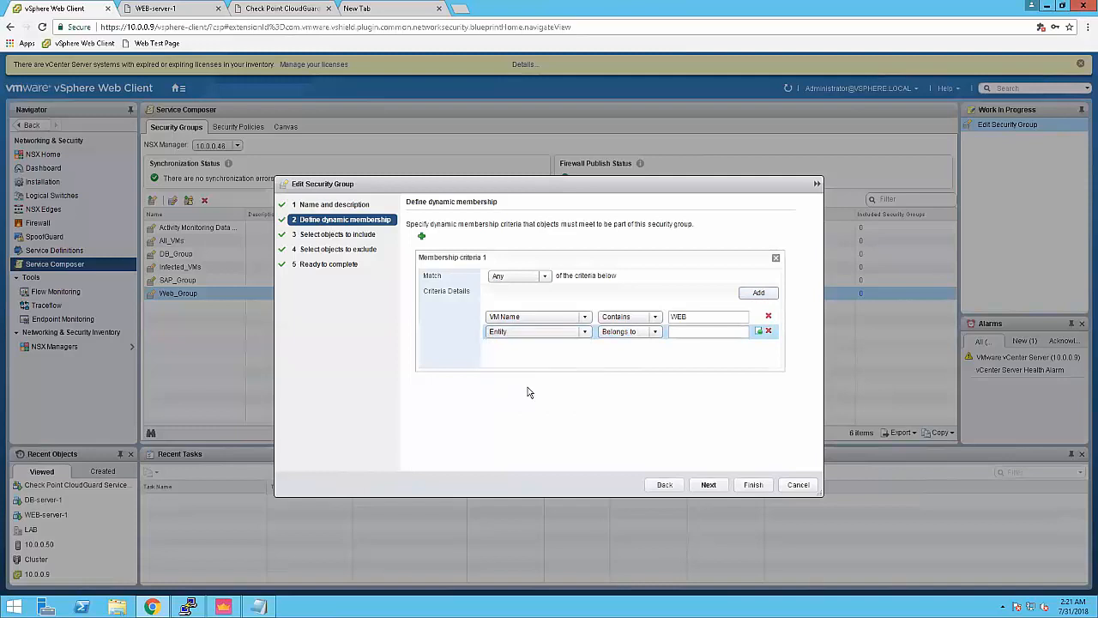
pyautogui.click(582, 334)
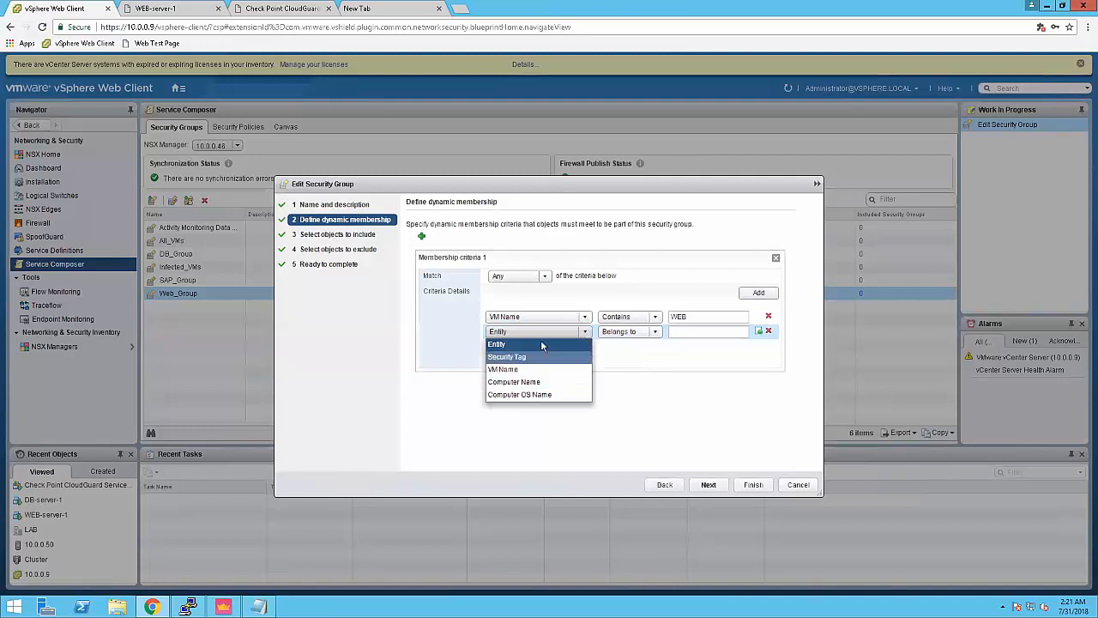
pyautogui.click(769, 333)
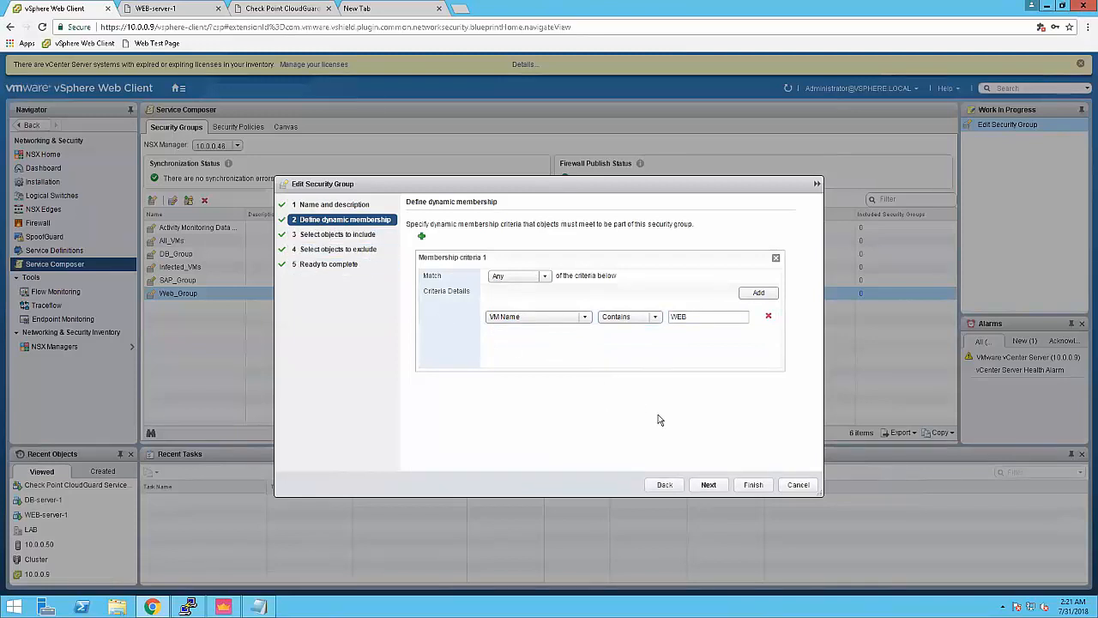
pyautogui.click(797, 486)
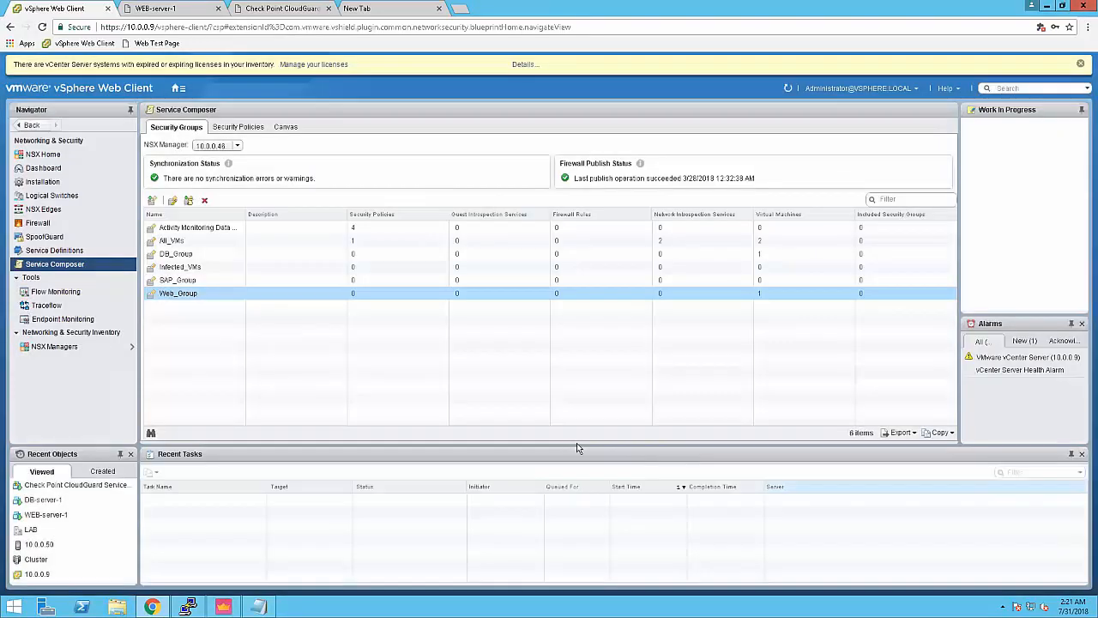
pyautogui.click(223, 607)
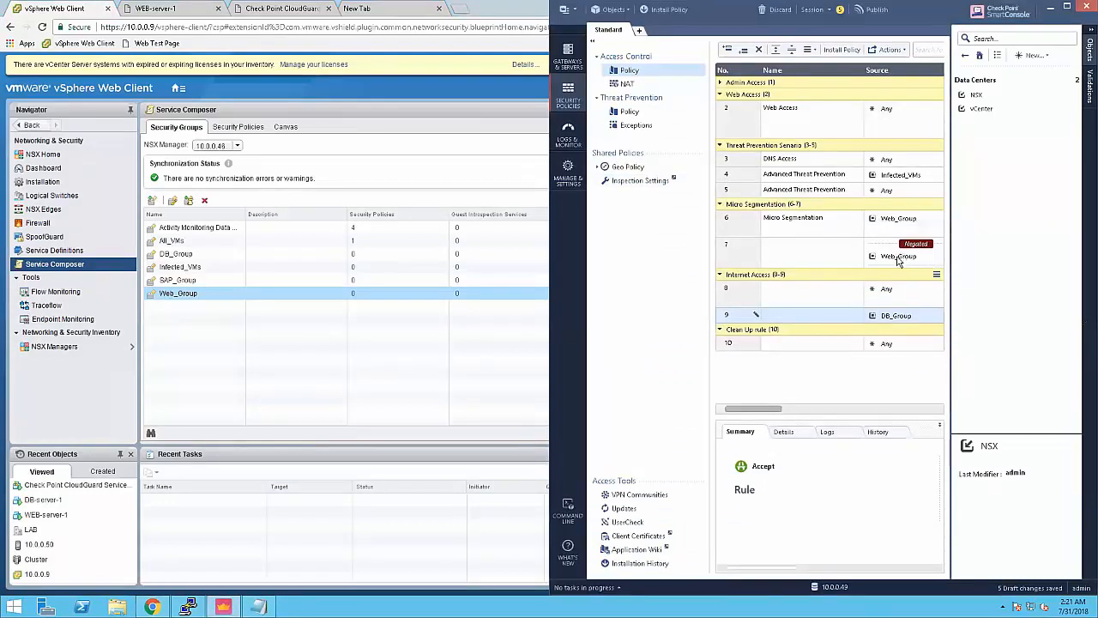
pyautogui.moveTo(899, 262)
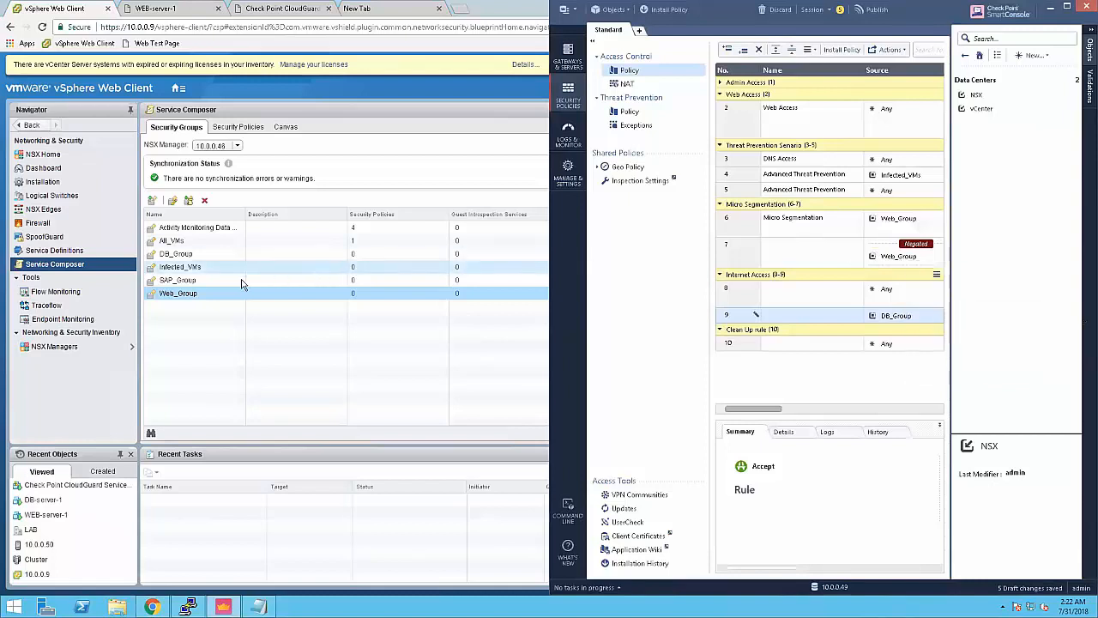
pyautogui.click(176, 299)
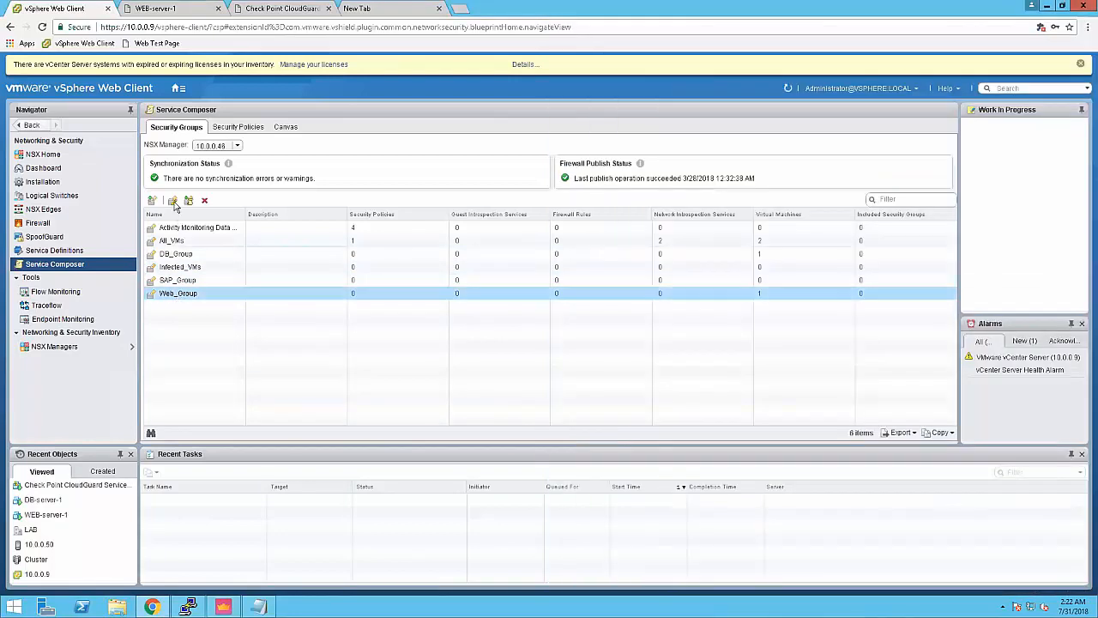
# Step: Rename the Web_Group security group to WebGroup and save it
pyautogui.click(173, 200)
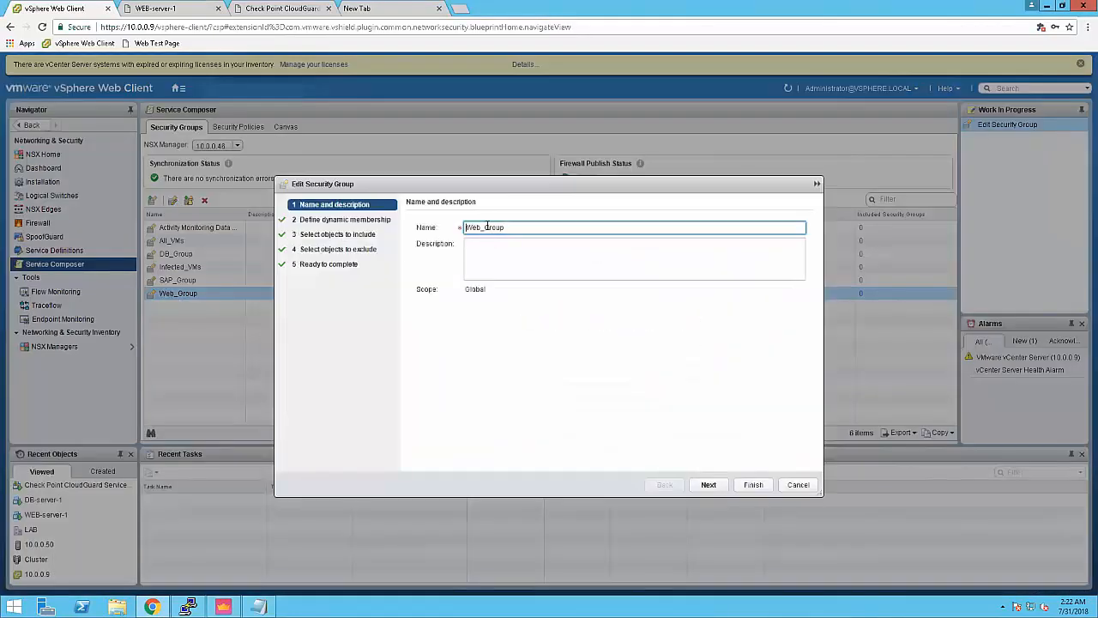
pyautogui.press('BackSpace')
pyautogui.click(753, 485)
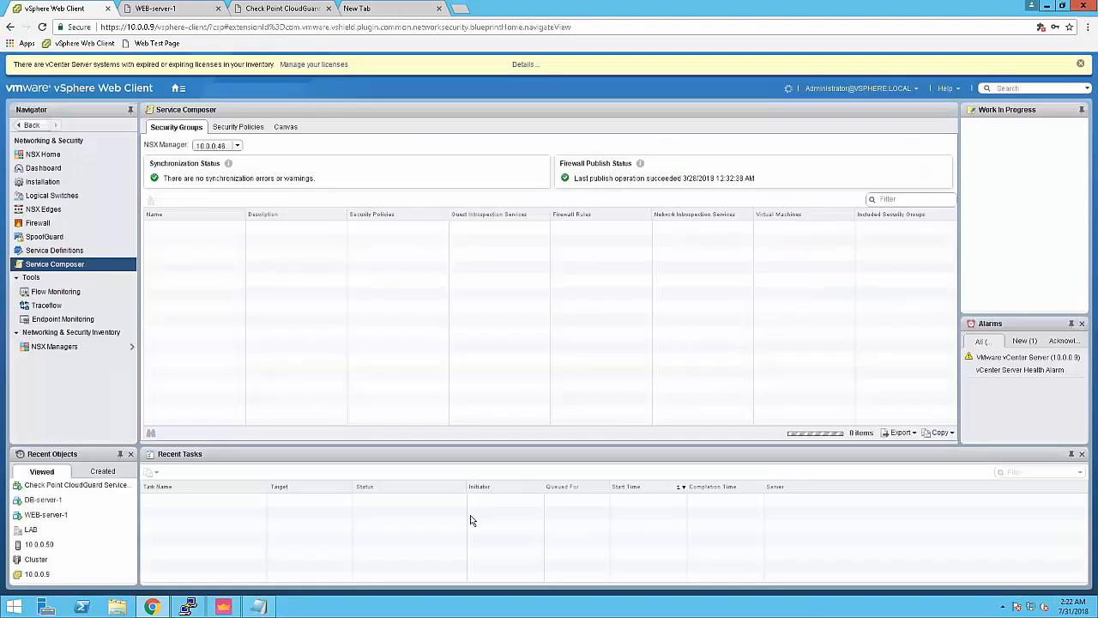
# Step: Check SmartConsole's policy, then reopen WebGroup's security group settings
pyautogui.click(224, 607)
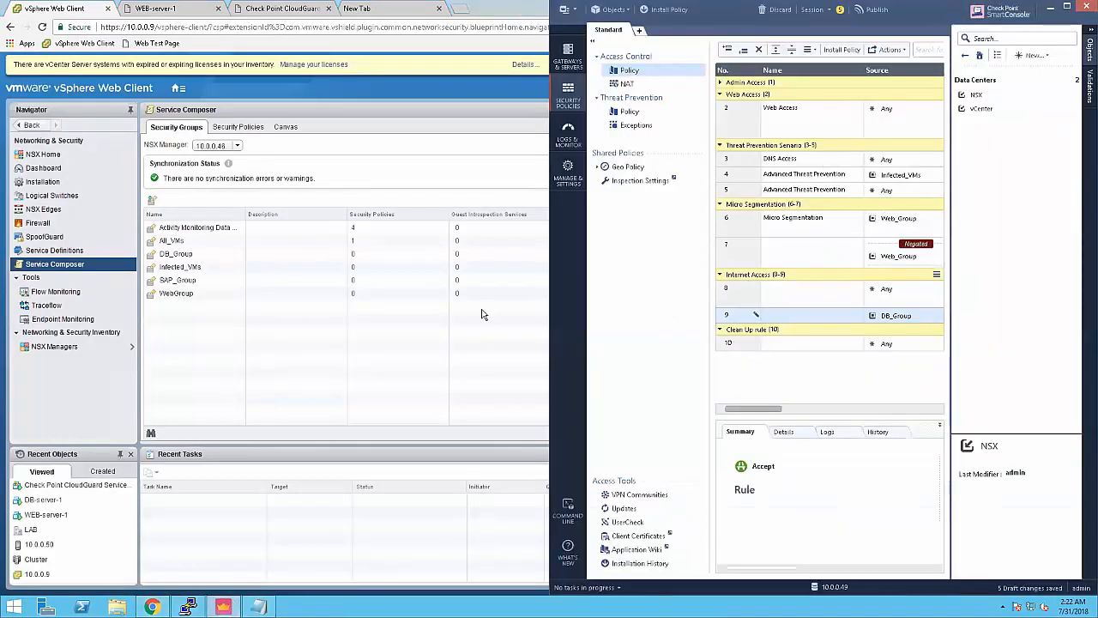
pyautogui.click(400, 330)
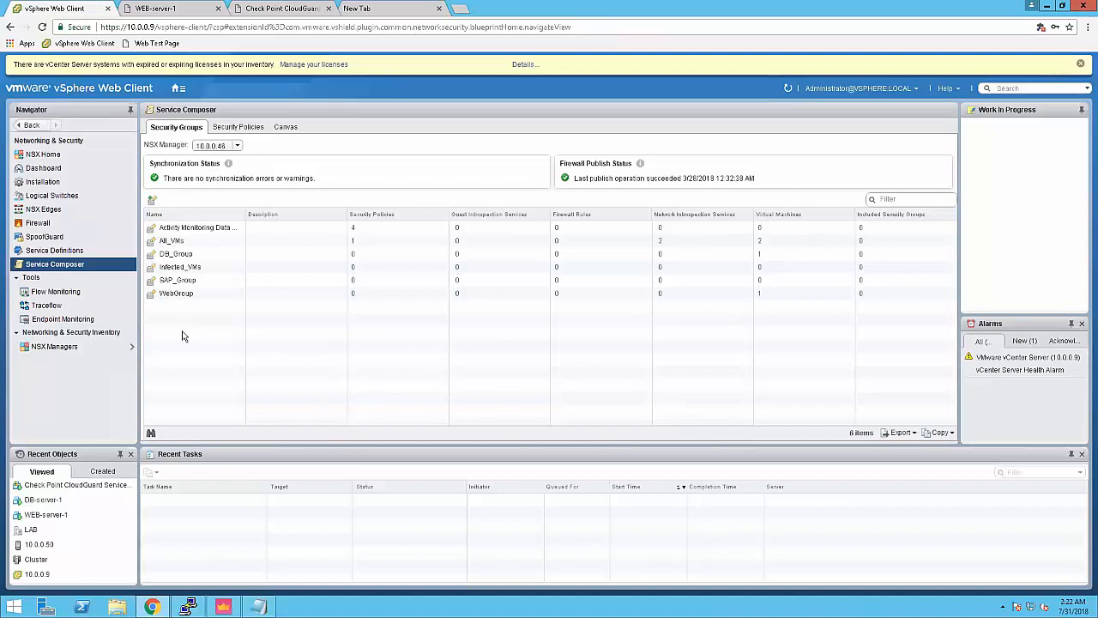
pyautogui.click(182, 295)
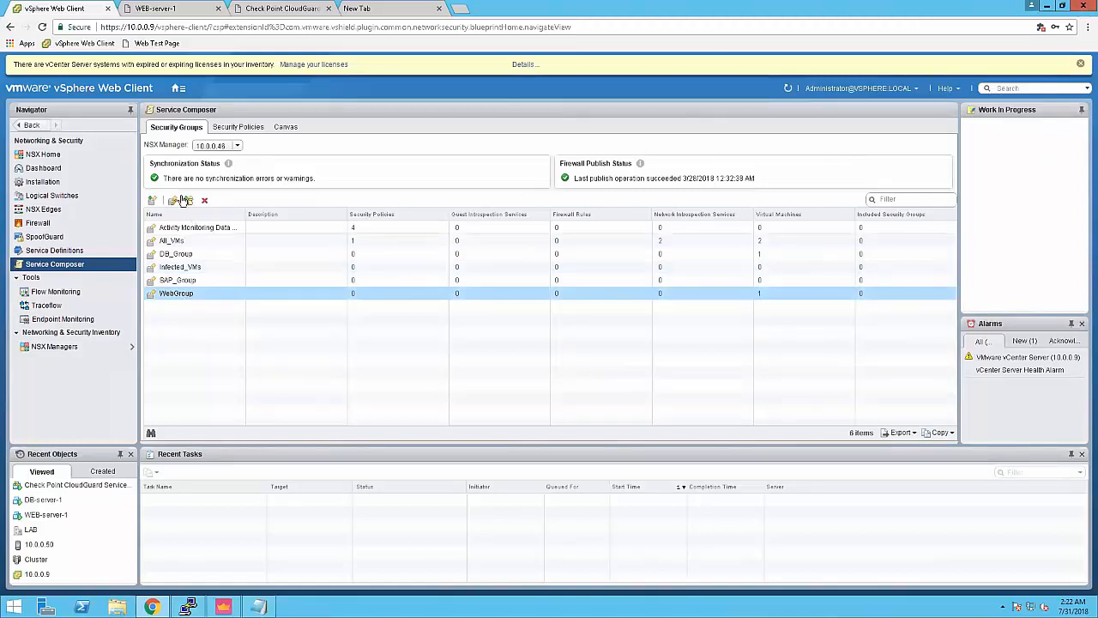
pyautogui.click(172, 201)
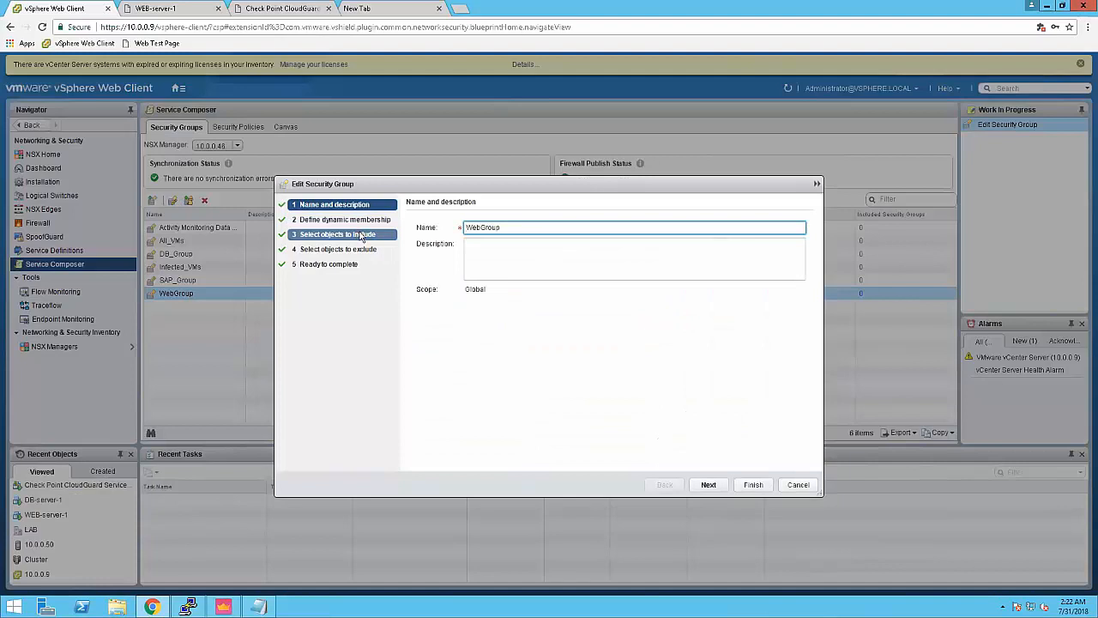
# Step: Change WebGroup's membership operator from Contains to Ends with WEB and save
pyautogui.click(343, 220)
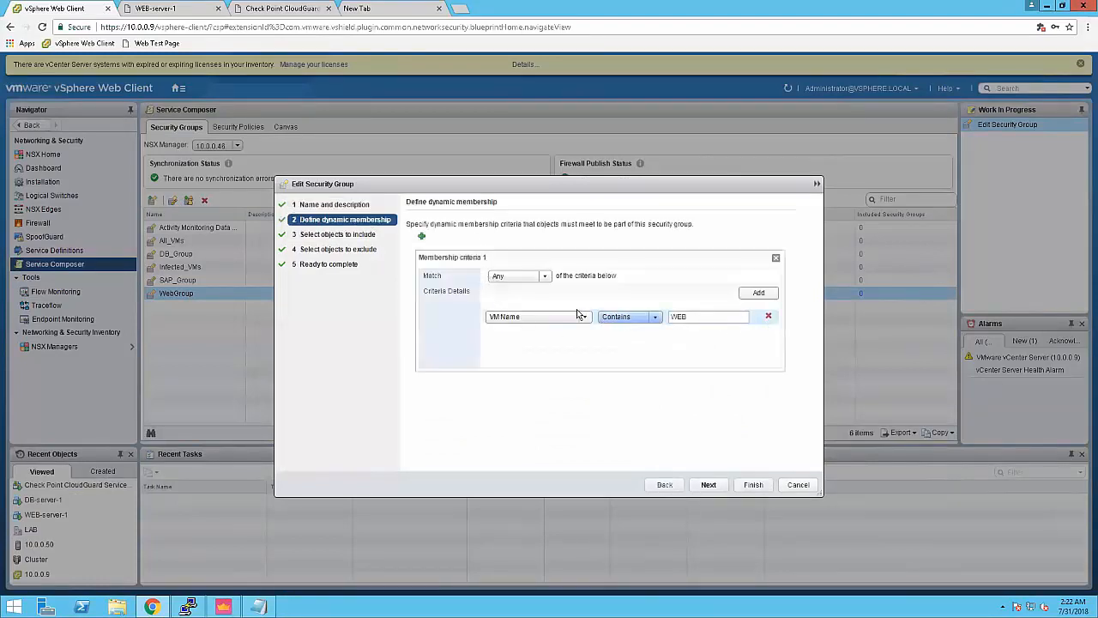
pyautogui.click(637, 317)
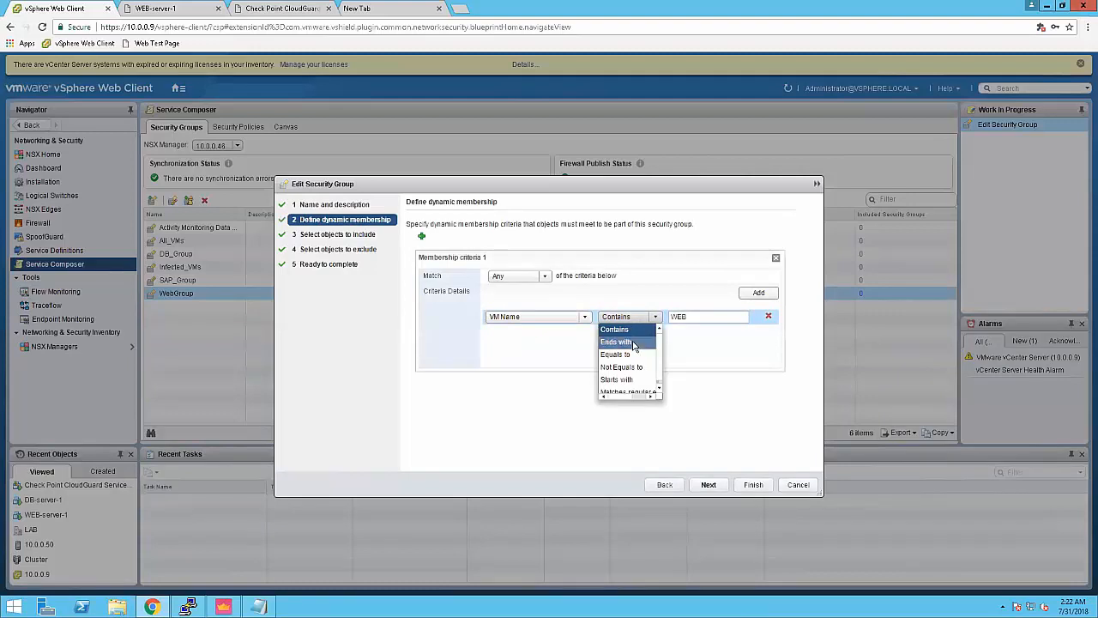
pyautogui.click(635, 343)
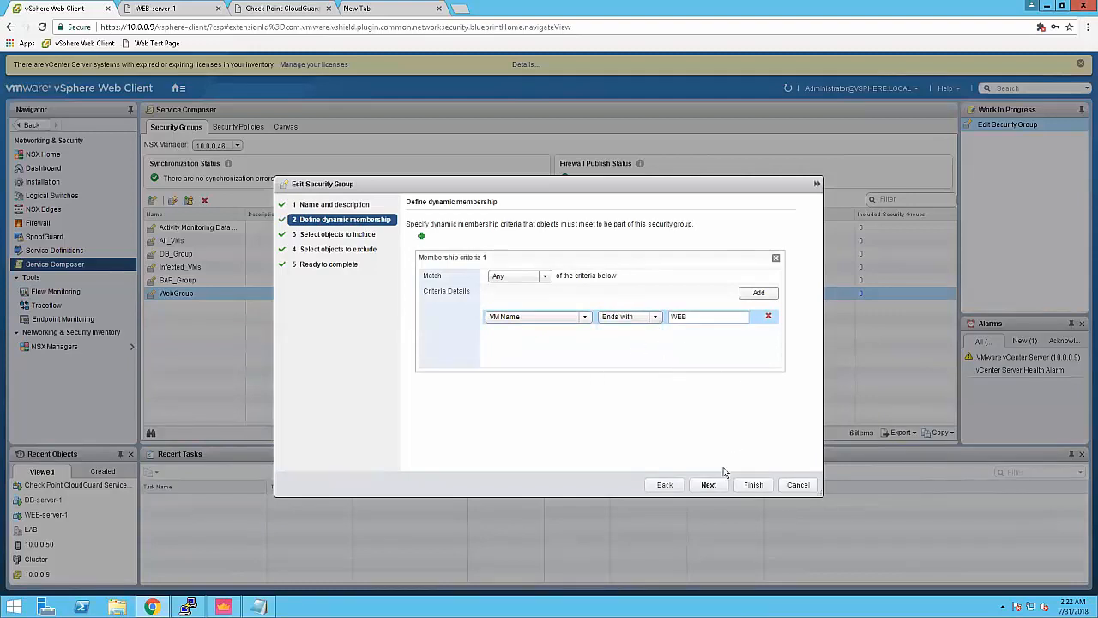
pyautogui.click(753, 486)
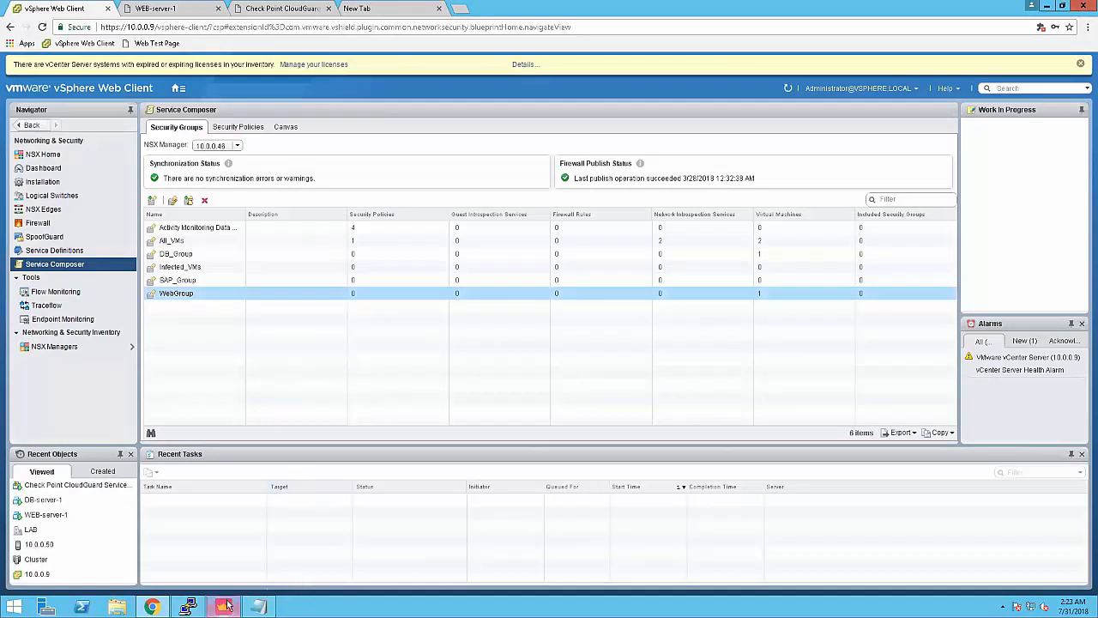
# Step: Bring SmartConsole forward to confirm rules 6 and 7 reference WebGroup
pyautogui.moveTo(226, 606)
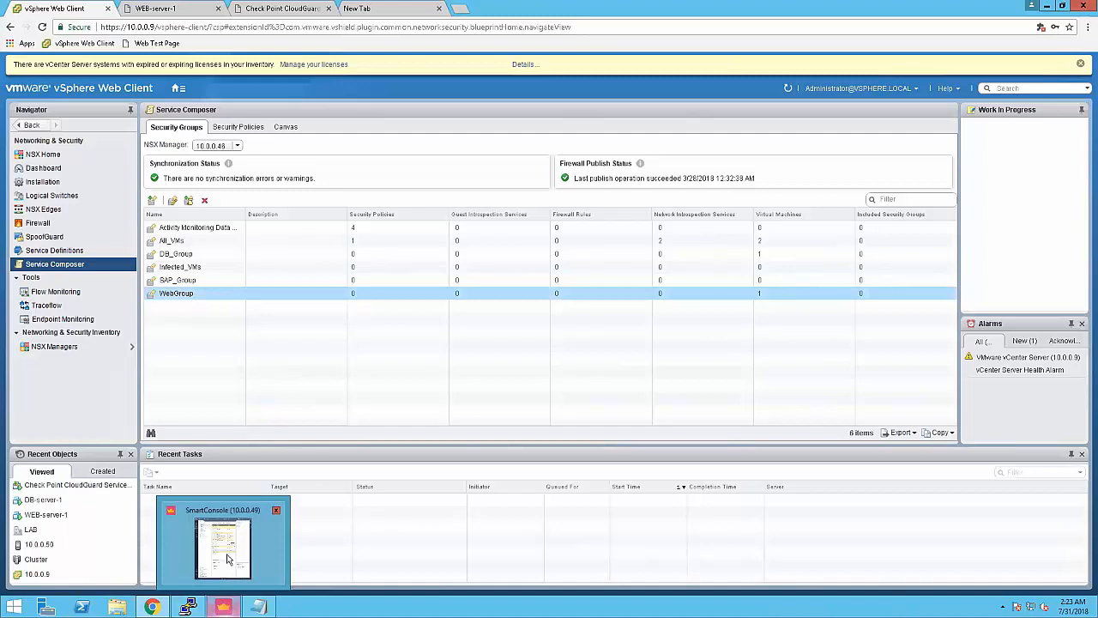
pyautogui.click(226, 550)
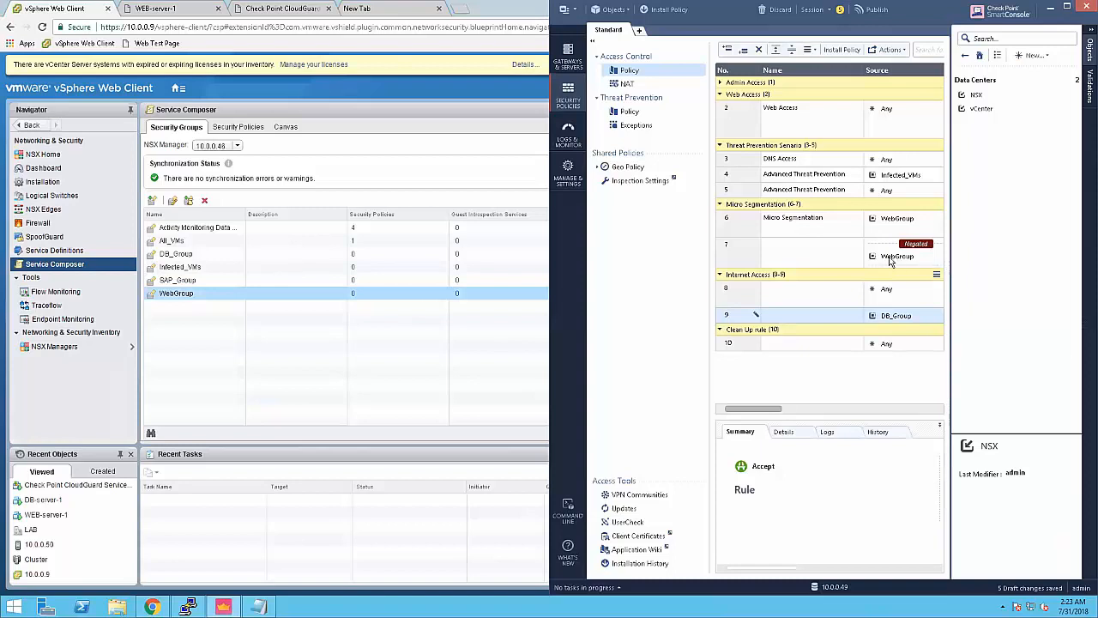
pyautogui.moveTo(899, 262)
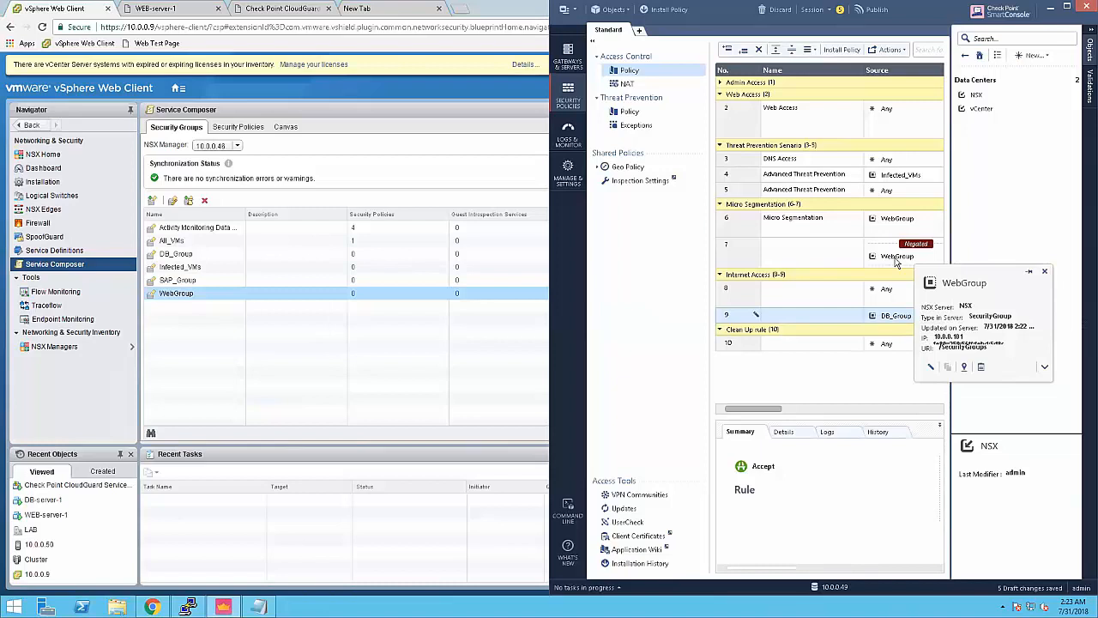
# Step: Rename WebGroup back to Web_Group, check SmartConsole, then minimise it
pyautogui.click(174, 201)
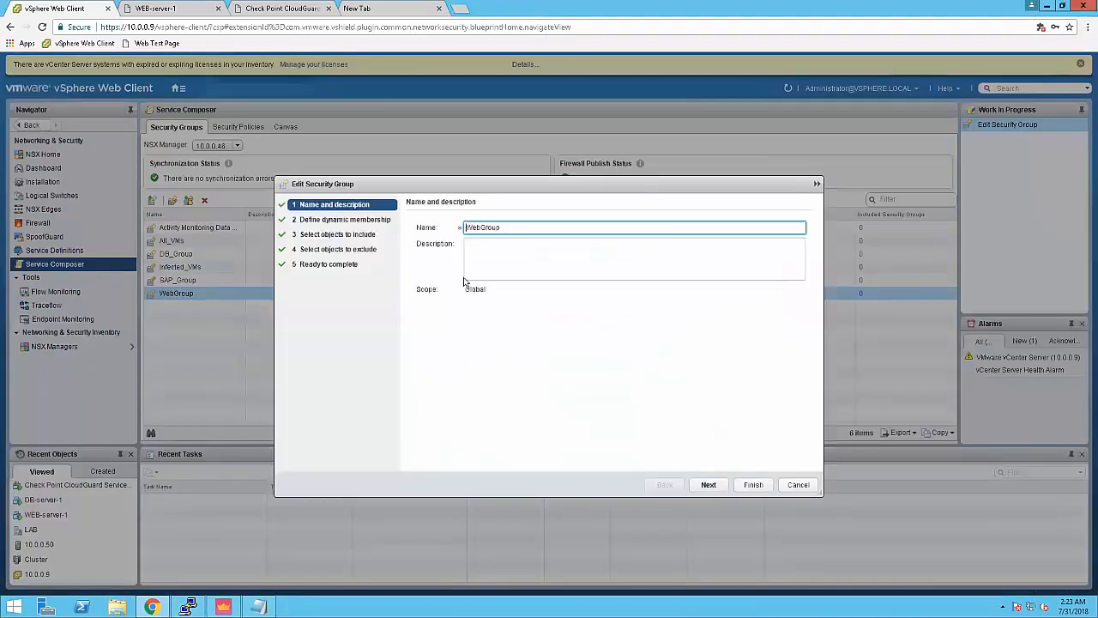
pyautogui.write('_')
pyautogui.click(752, 486)
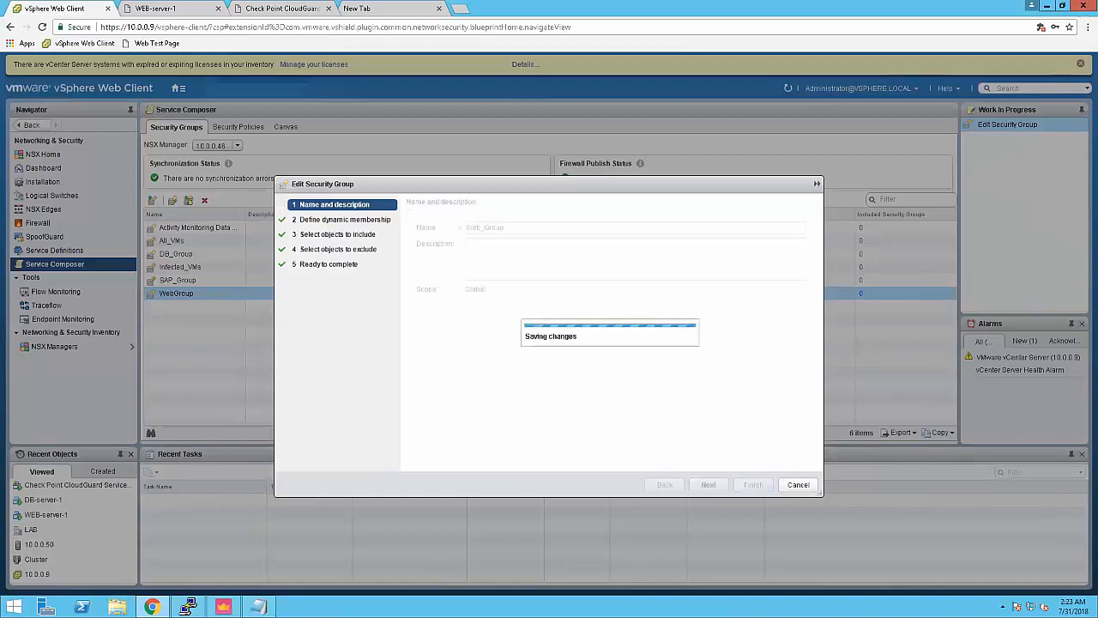
pyautogui.hotkey('alt', 'Tab')
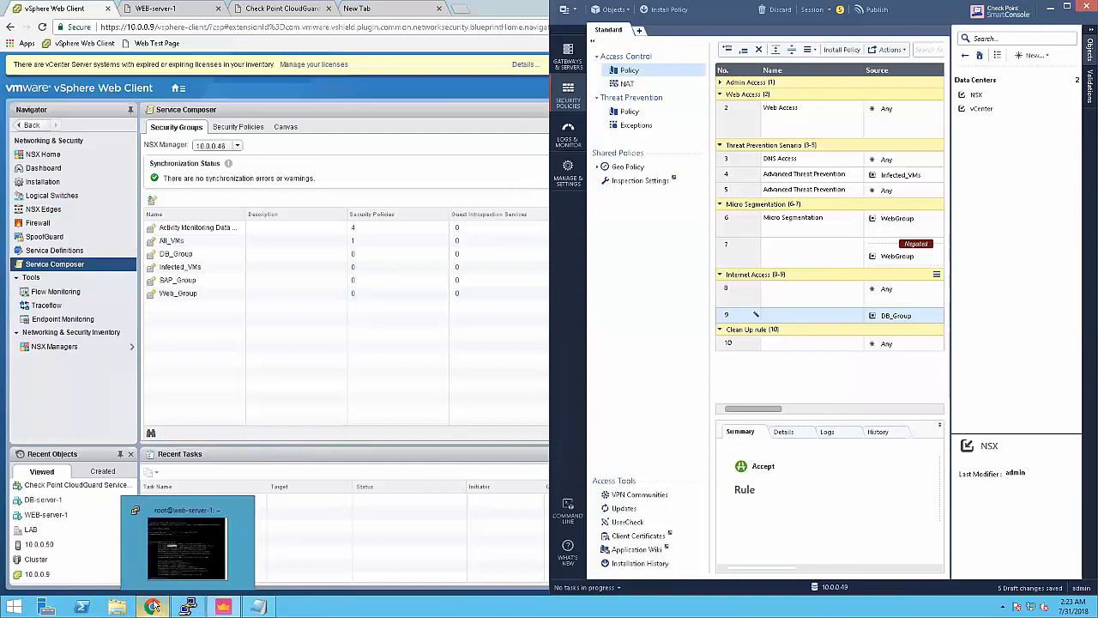
pyautogui.click(1051, 8)
# Step: Open an SSH session to gateway 10.0.0.40 and enter expert mode
pyautogui.click(1044, 6)
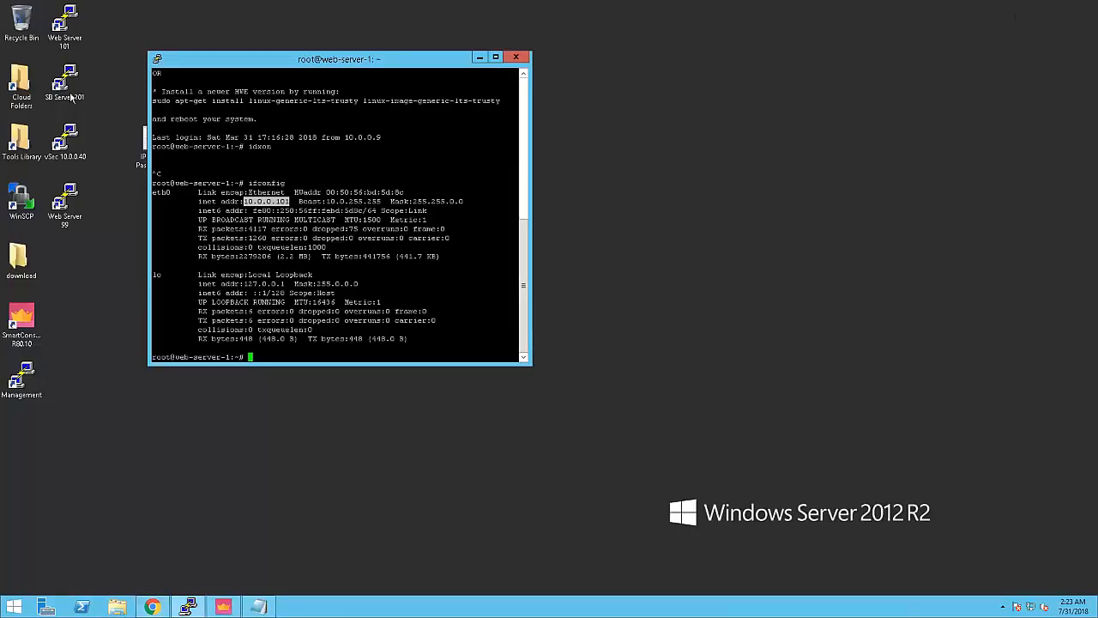
pyautogui.doubleClick(68, 135)
pyautogui.moveTo(182, 60); pyautogui.dragTo(230, 115)
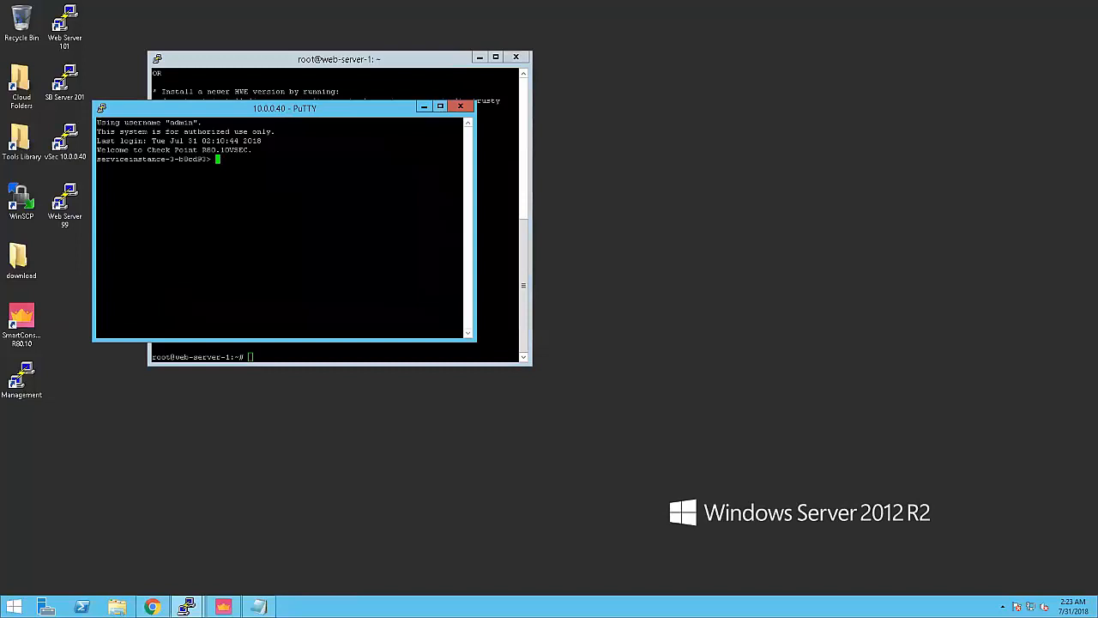
pyautogui.write('exp')
pyautogui.press('Tab')
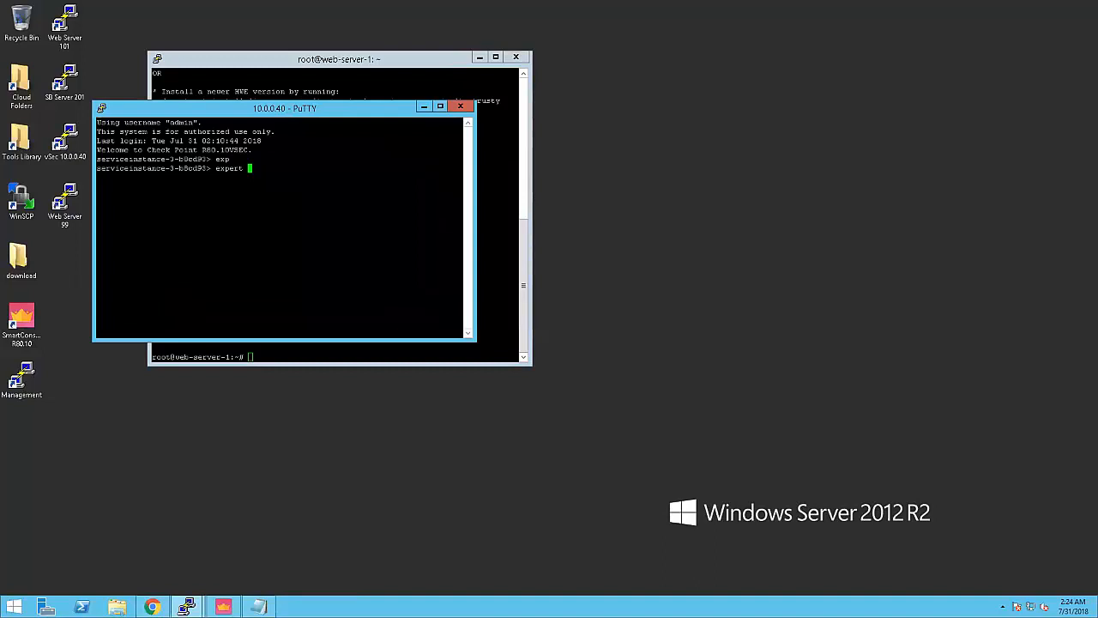
pyautogui.press('Return')
pyautogui.press('Return')
# Step: Run 'pdp m a' and highlight Web_Group and session IP 10.0.0.101
pyautogui.write('pdp m a')
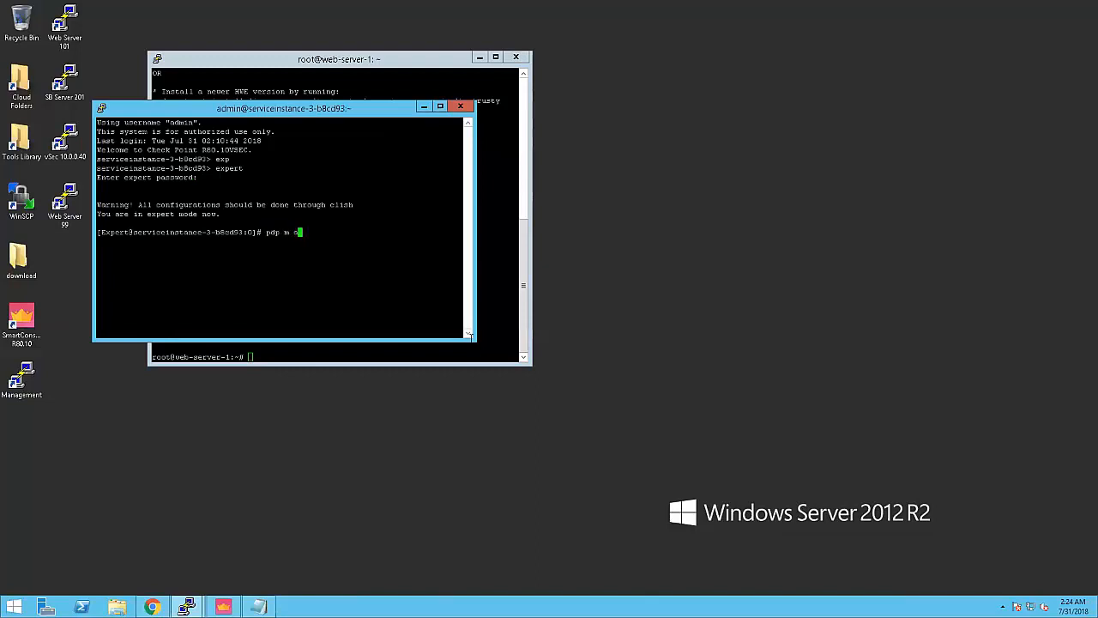
pyautogui.press('Return')
pyautogui.moveTo(146, 196); pyautogui.dragTo(188, 195)
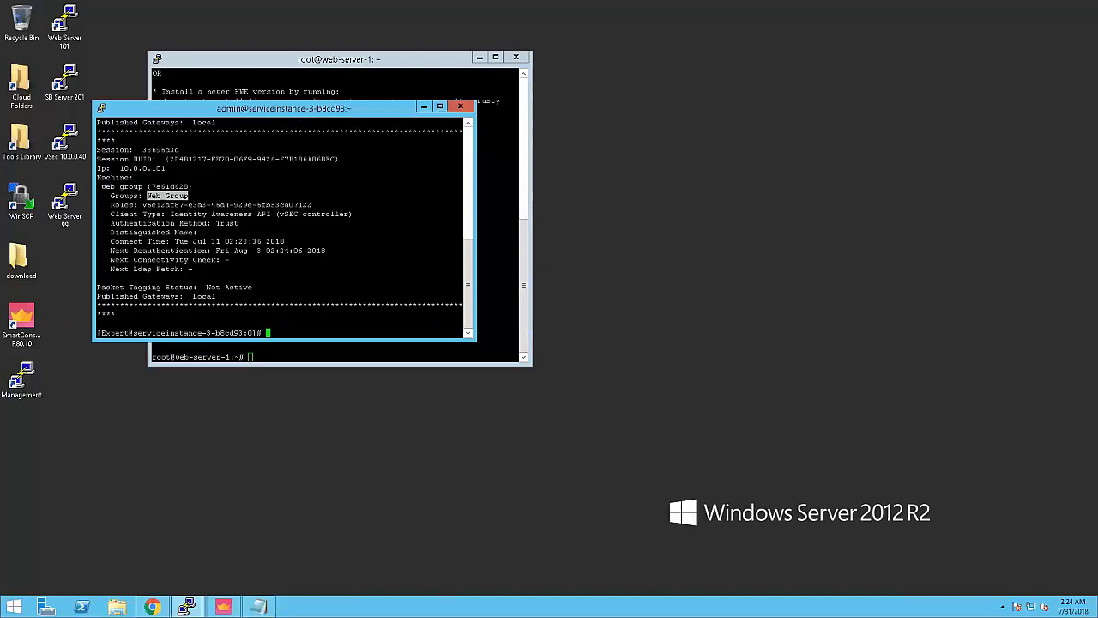
pyautogui.moveTo(116, 169); pyautogui.dragTo(166, 168)
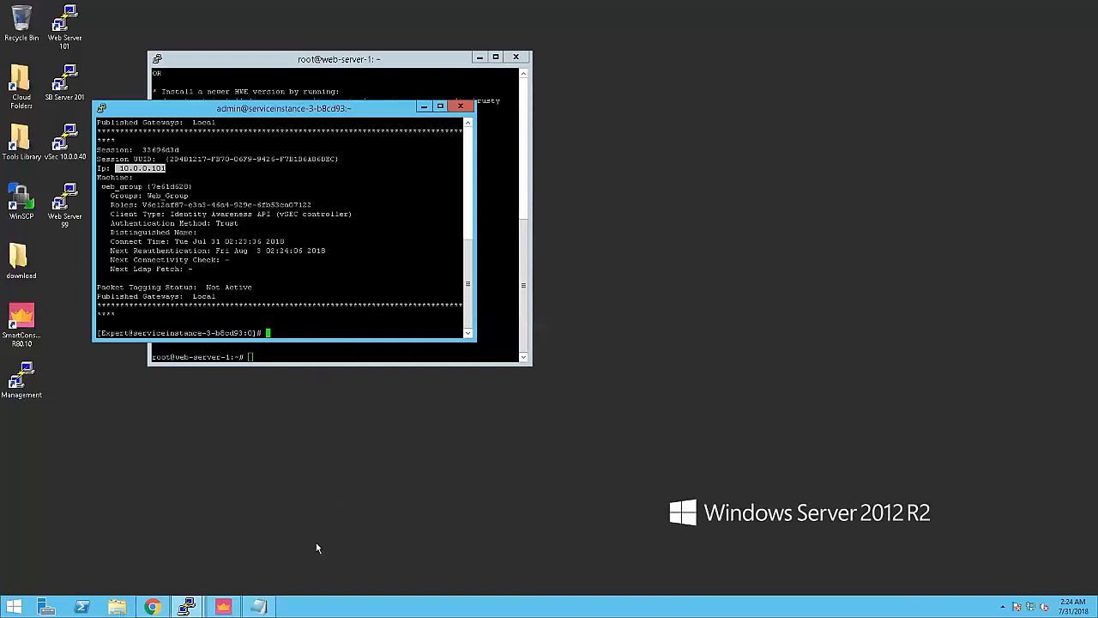
pyautogui.click(224, 607)
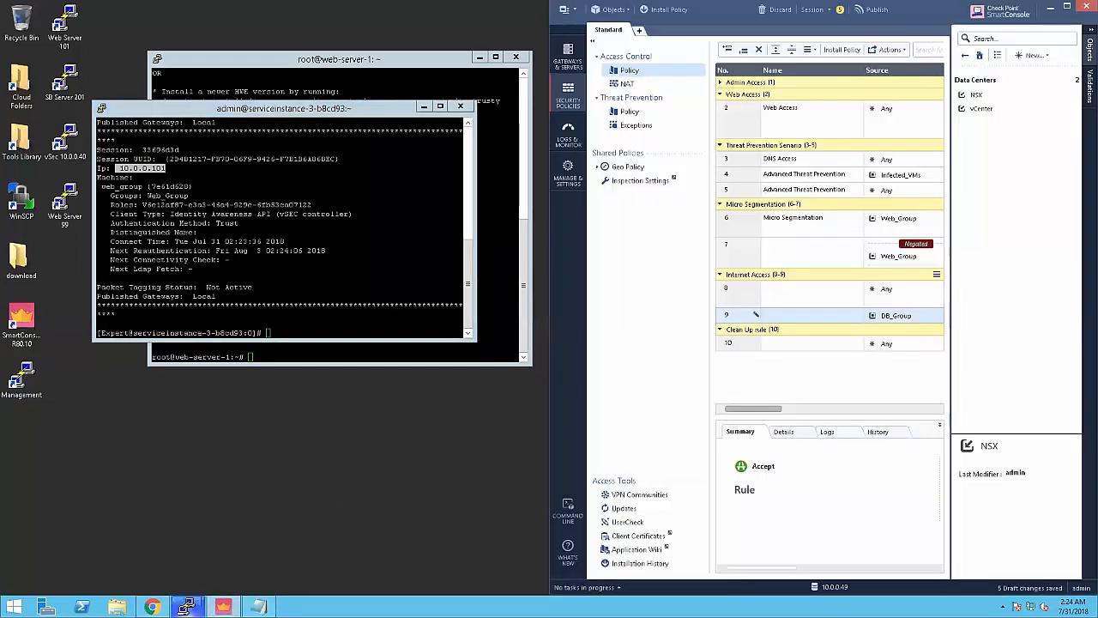
# Step: Maximise SmartConsole and select rule 9's Web_Group destination cell
pyautogui.click(1067, 8)
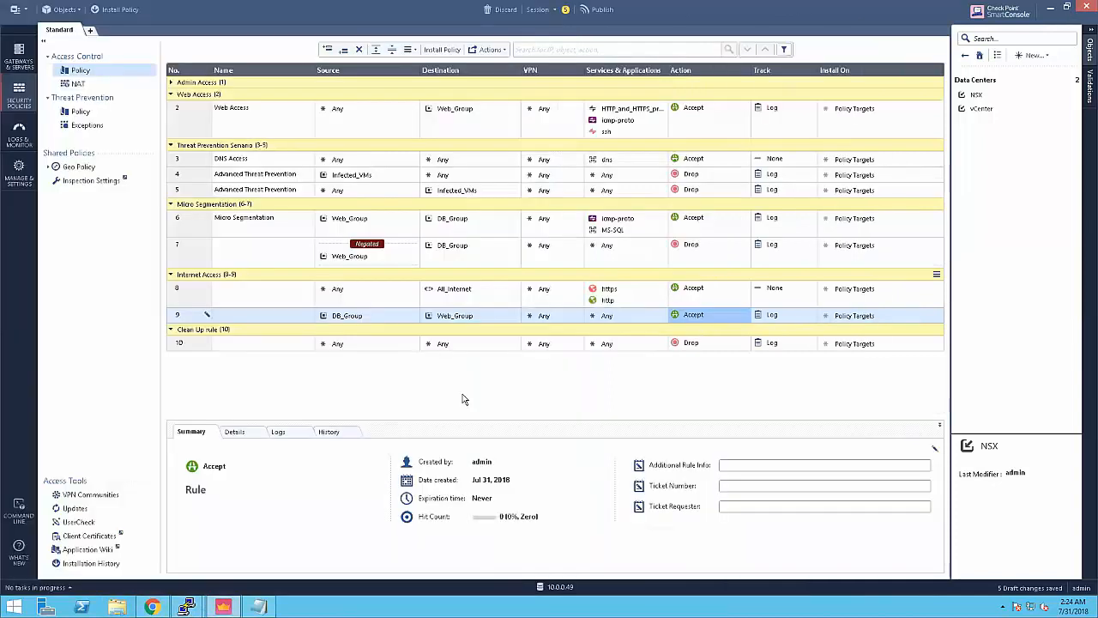
pyautogui.moveTo(459, 322)
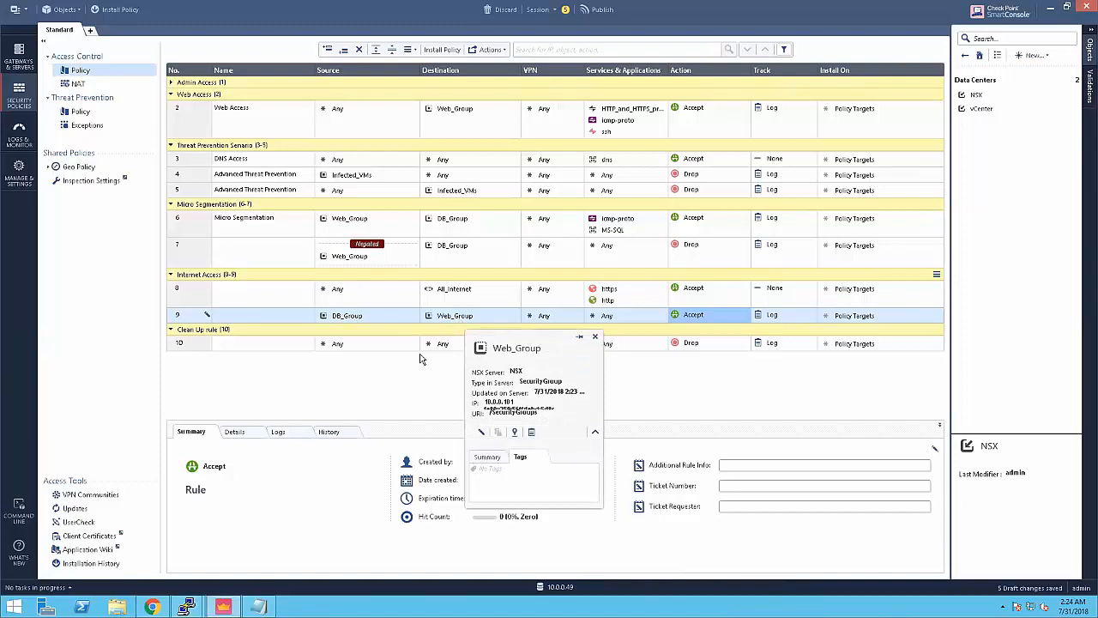
pyautogui.click(455, 317)
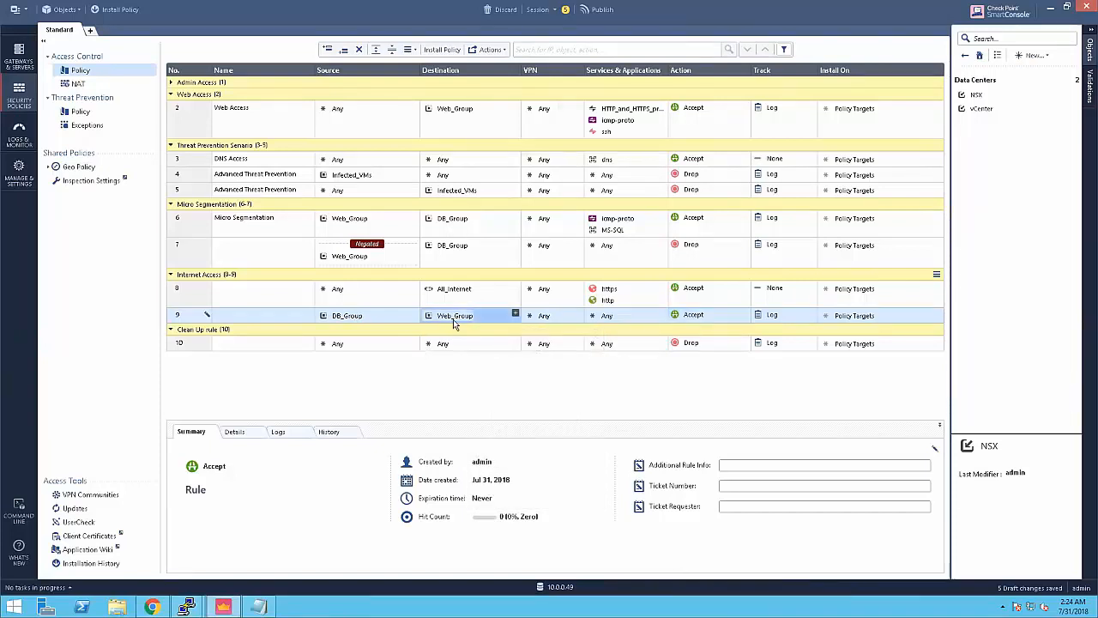
pyautogui.moveTo(457, 323)
pyautogui.moveTo(453, 114)
# Step: Select Web_Group among the NSX security groups in the vSphere Web Client's Service Composer
pyautogui.moveTo(152, 606)
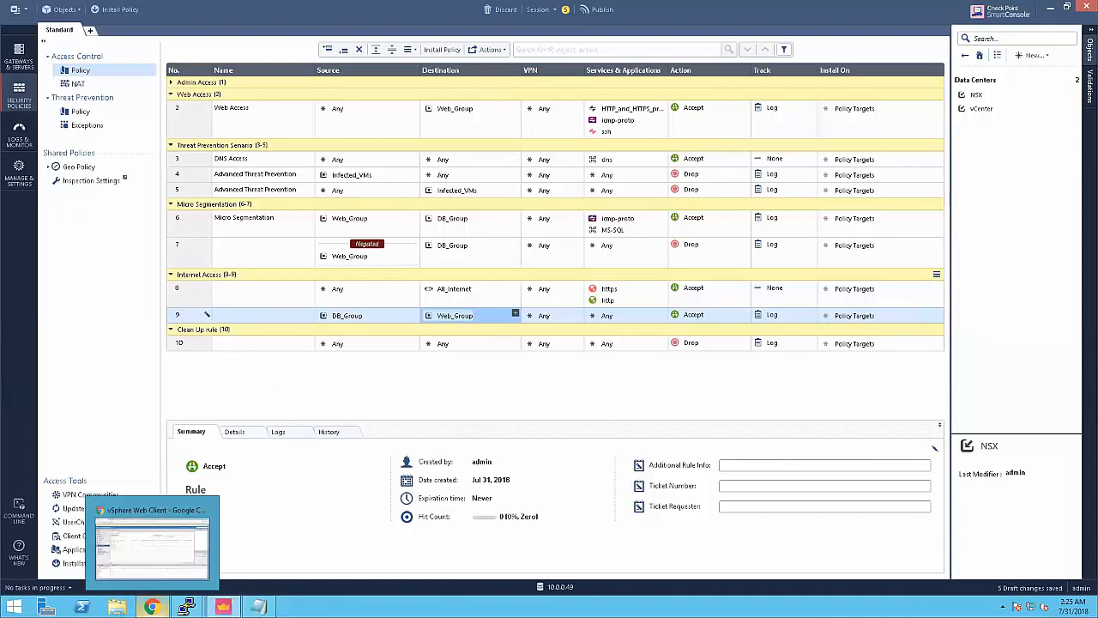
pyautogui.click(166, 546)
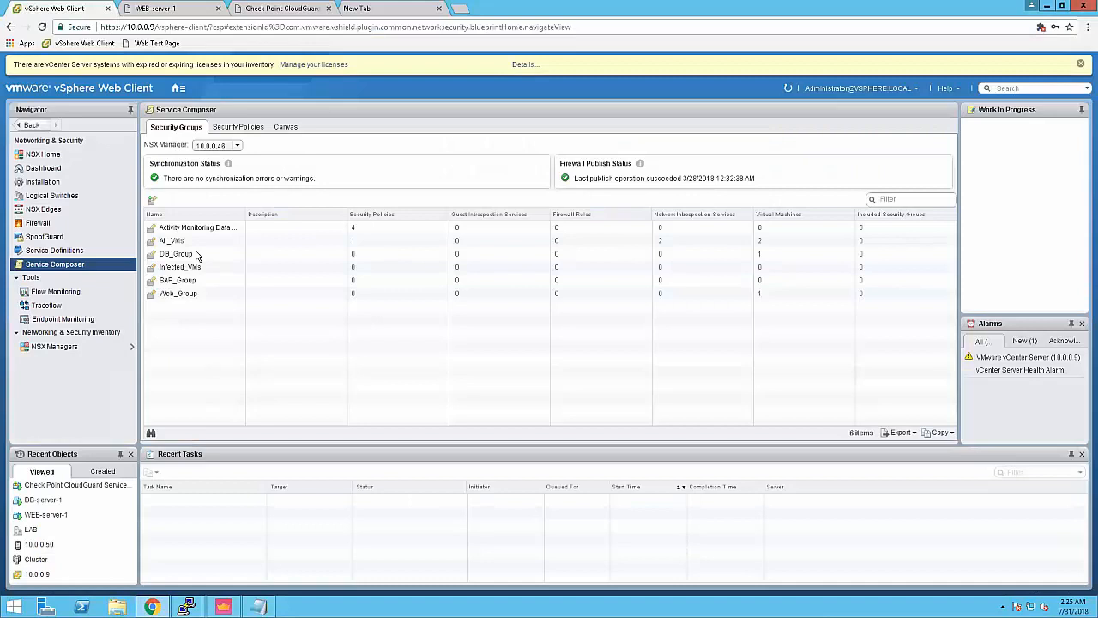
pyautogui.click(171, 293)
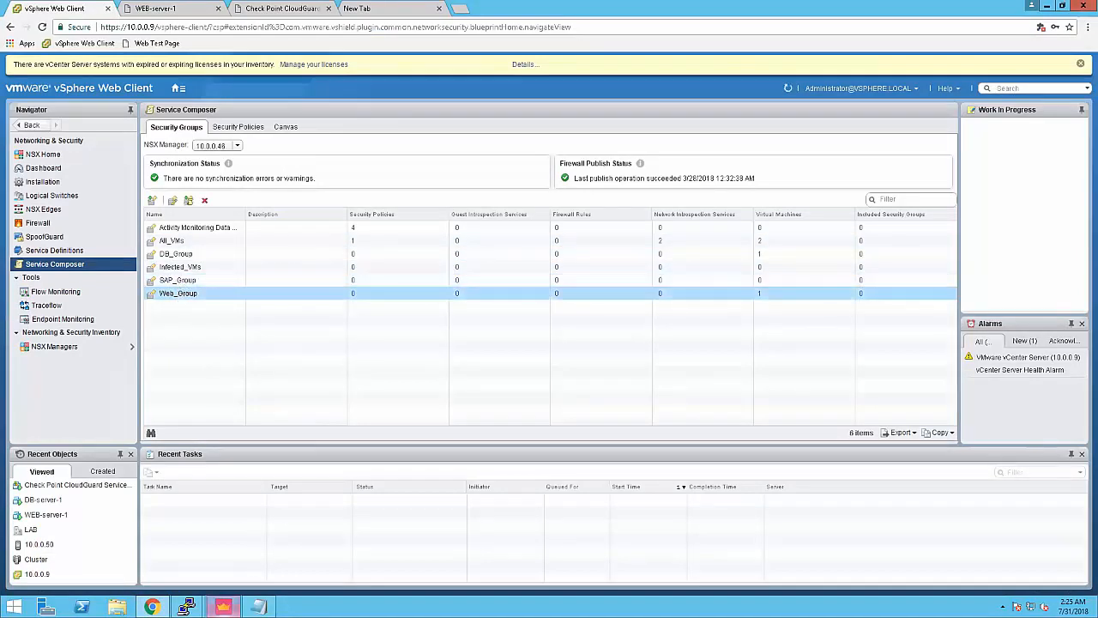
pyautogui.moveTo(223, 607)
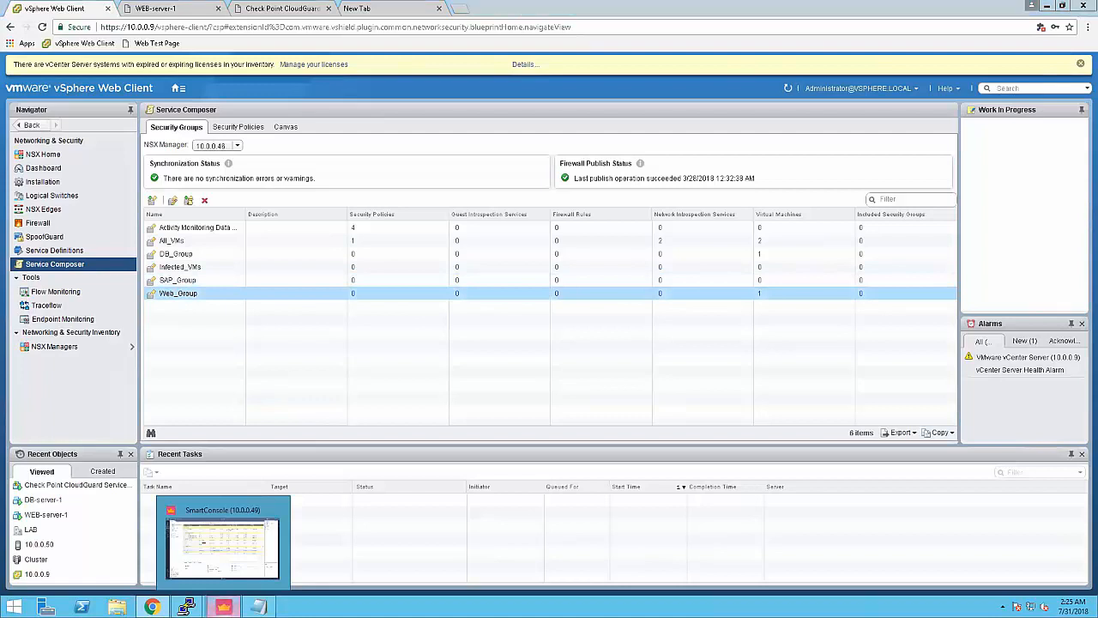
pyautogui.click(226, 596)
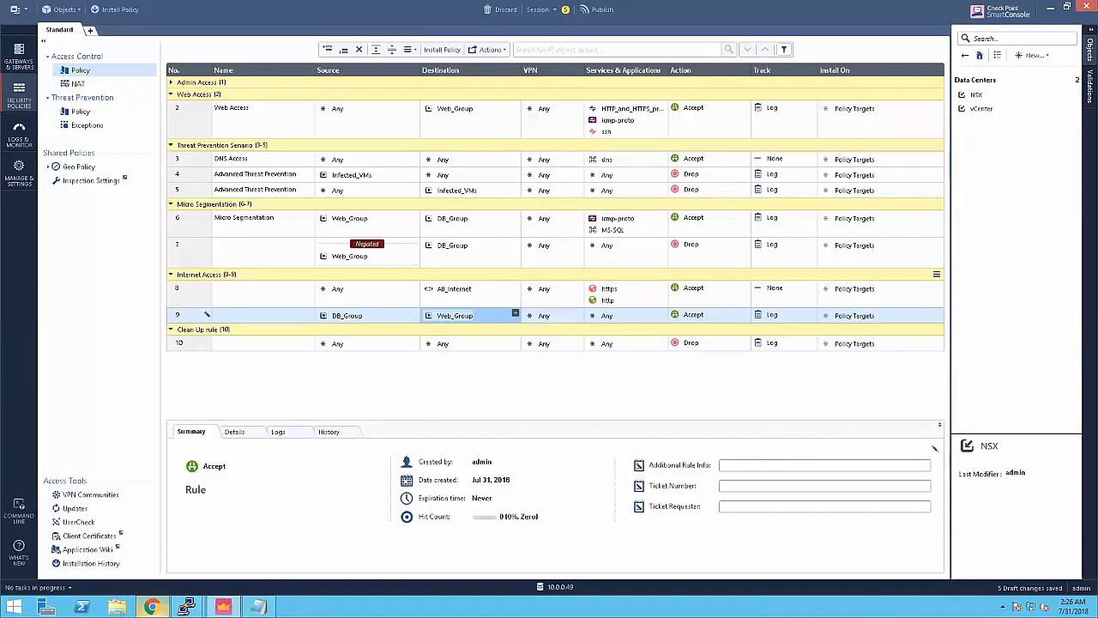
pyautogui.moveTo(151, 607)
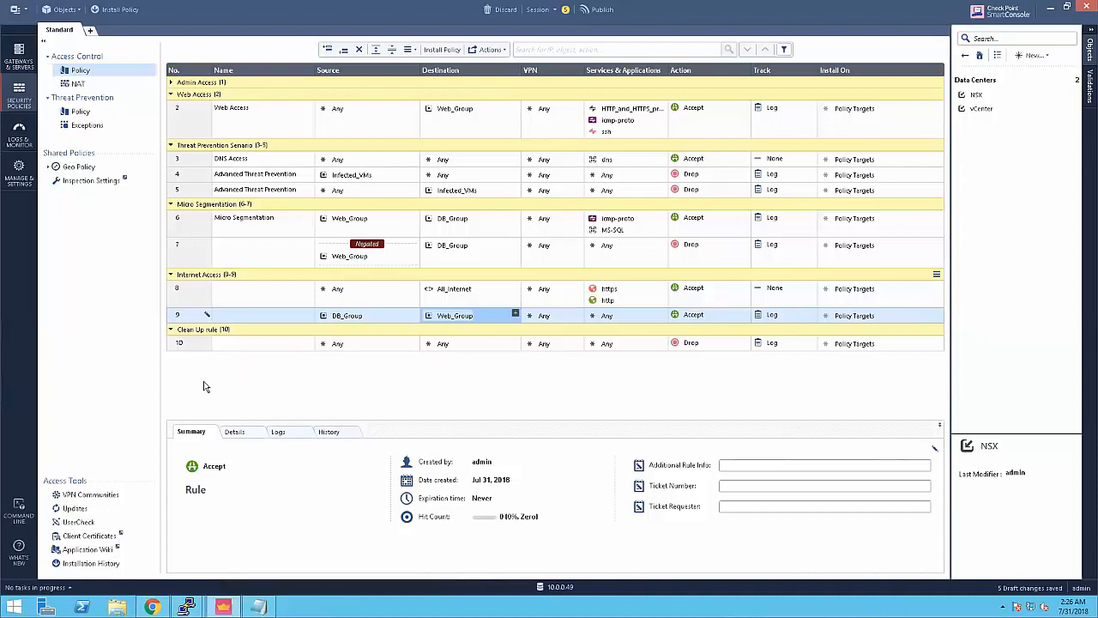
pyautogui.click(151, 606)
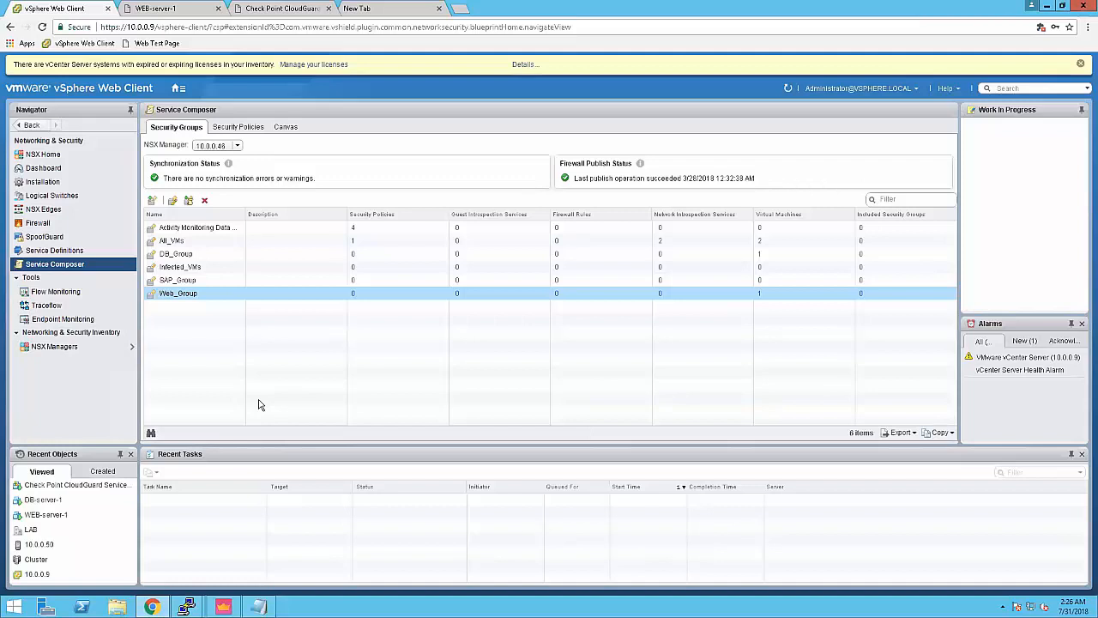
# Step: Back in the SmartConsole rulebase, inspect DB_Group in rule 7's Destination cell
pyautogui.click(223, 607)
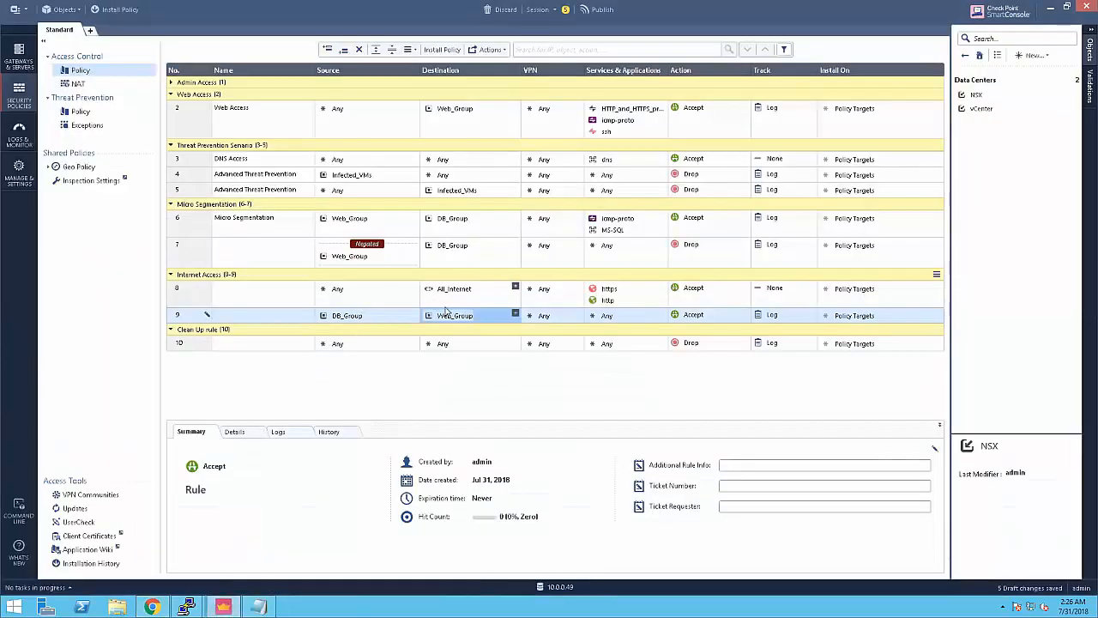
pyautogui.moveTo(445, 251)
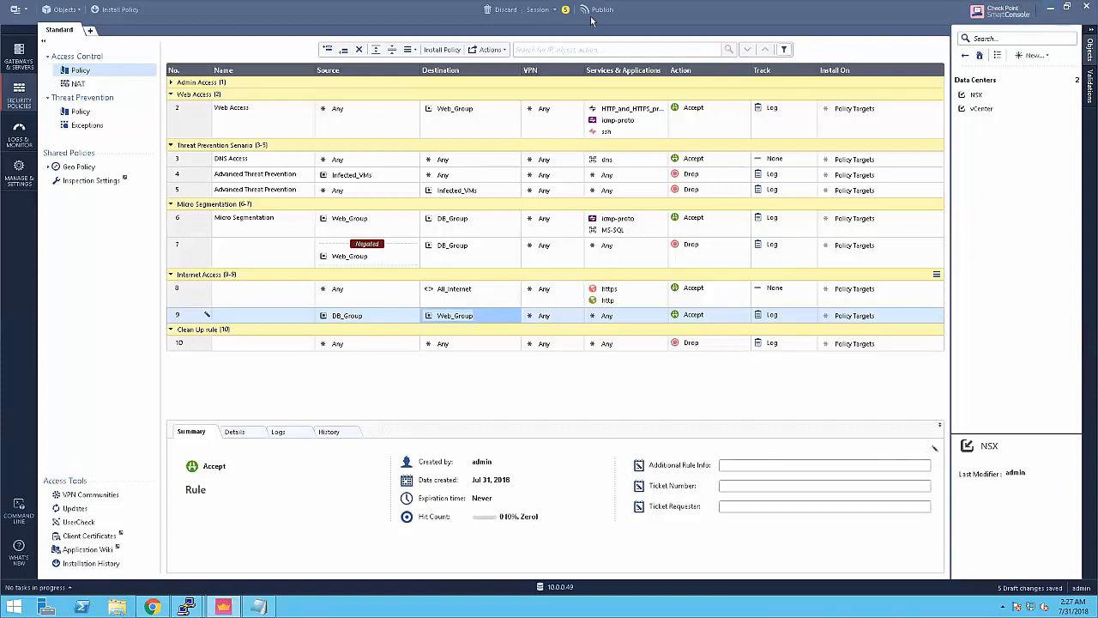
# Step: Show Gateways & Servers with the Check_Point_CloudGuard_Service-LAB-Cluster summary and its blades
pyautogui.click(30, 58)
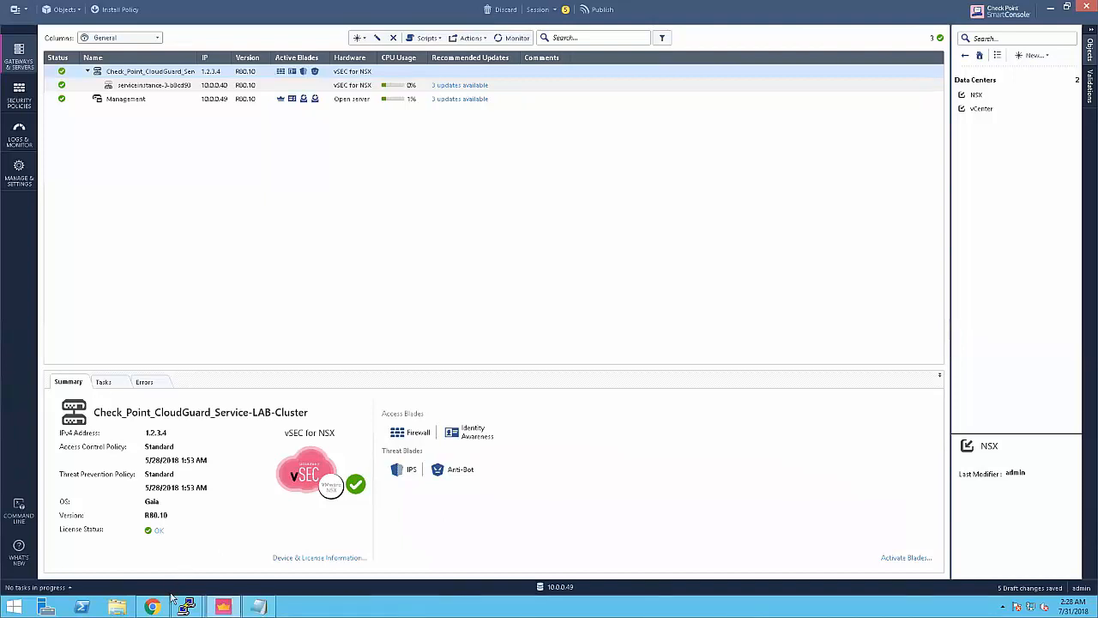
pyautogui.moveTo(151, 607)
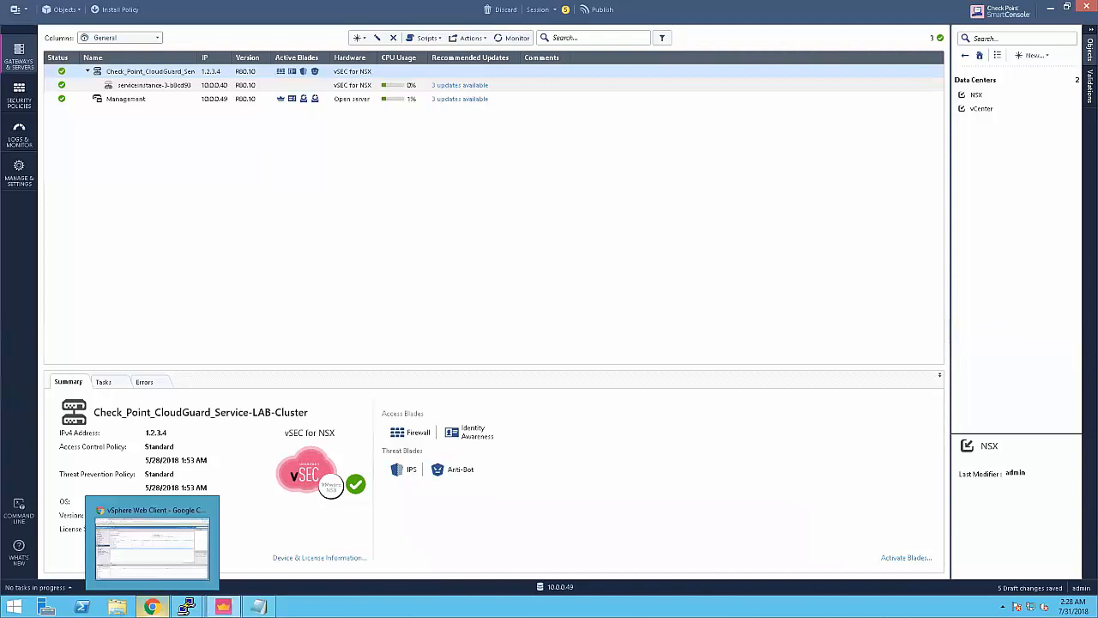
# Step: Delete rule 9, which let DB_Group reach Web_Group, from the Access Control policy
pyautogui.click(26, 102)
pyautogui.click(175, 317)
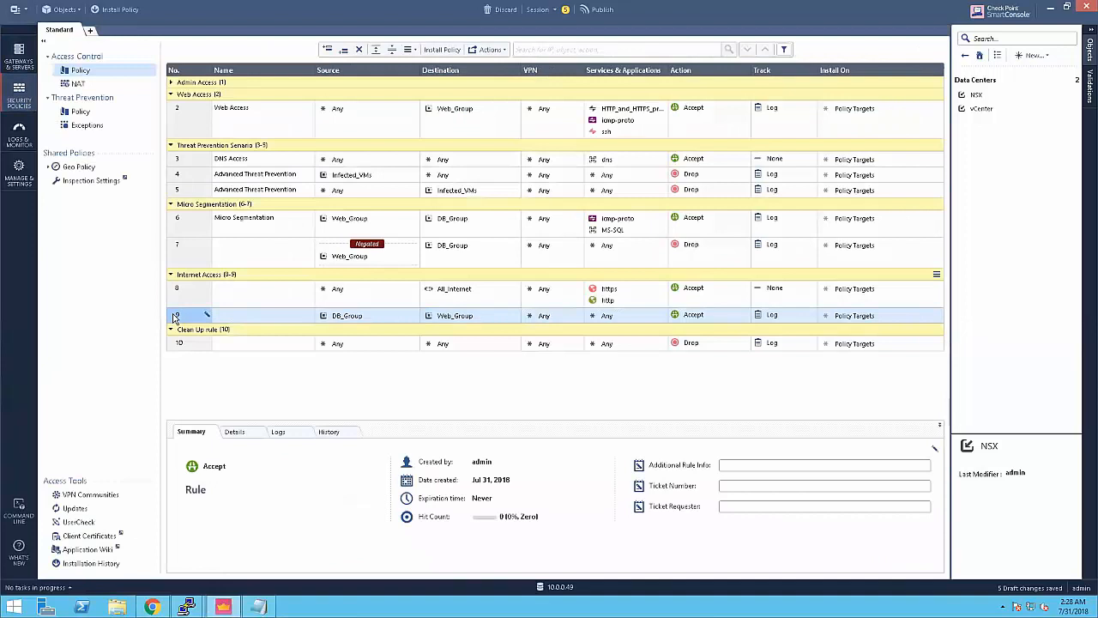
pyautogui.rightClick(175, 317)
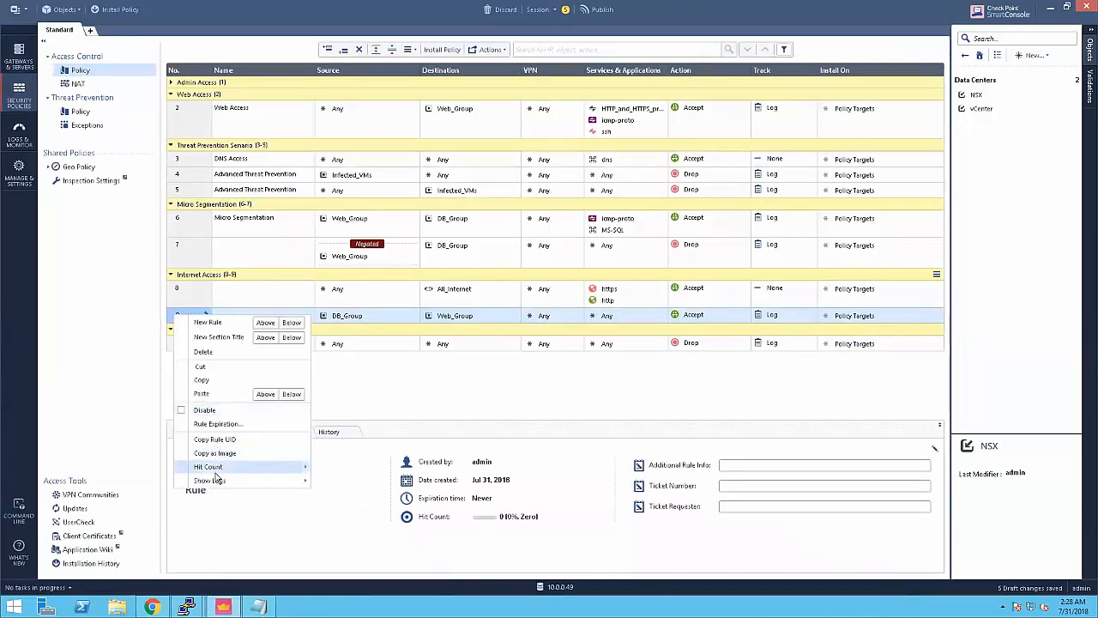
pyautogui.click(224, 349)
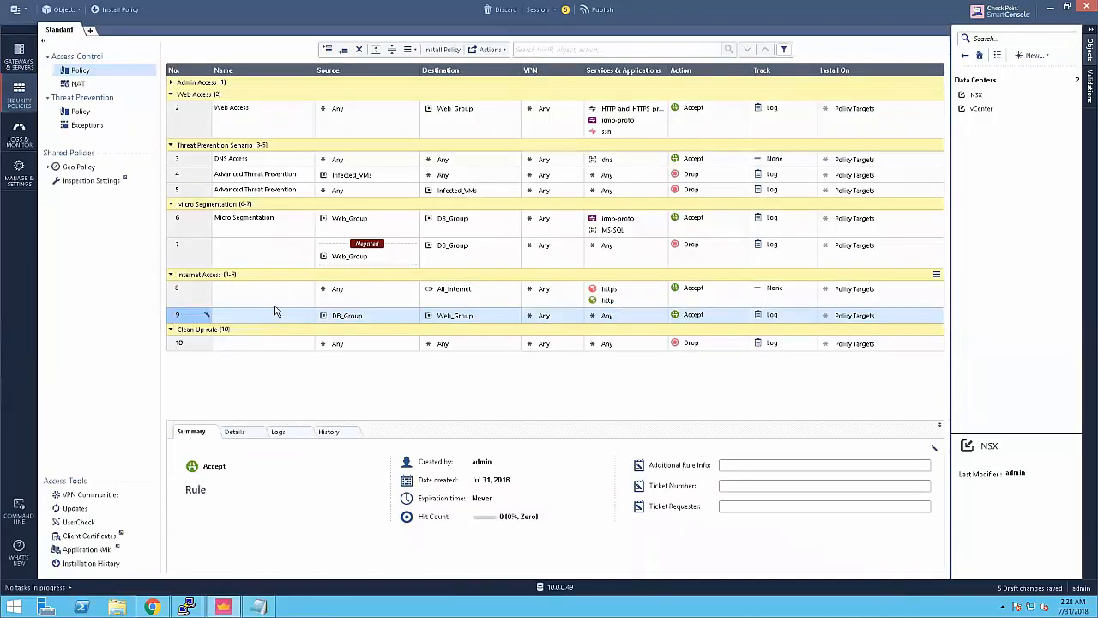
pyautogui.click(606, 336)
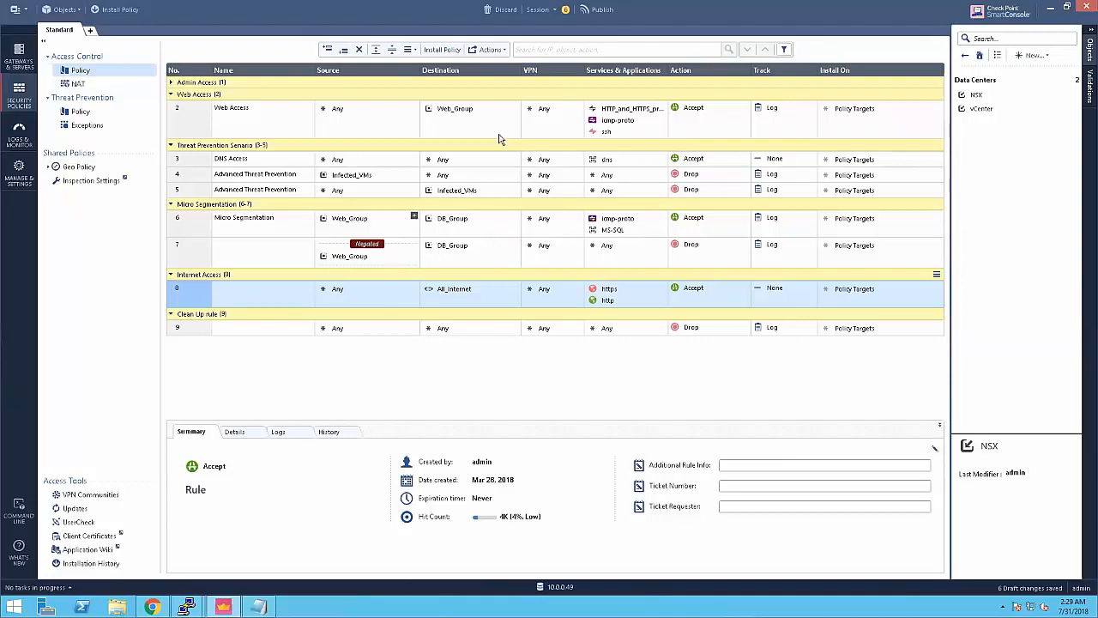
pyautogui.click(1053, 8)
# Step: Arrange the PuTTY terminals and bring the web-server-1 session to the front
pyautogui.click(1051, 7)
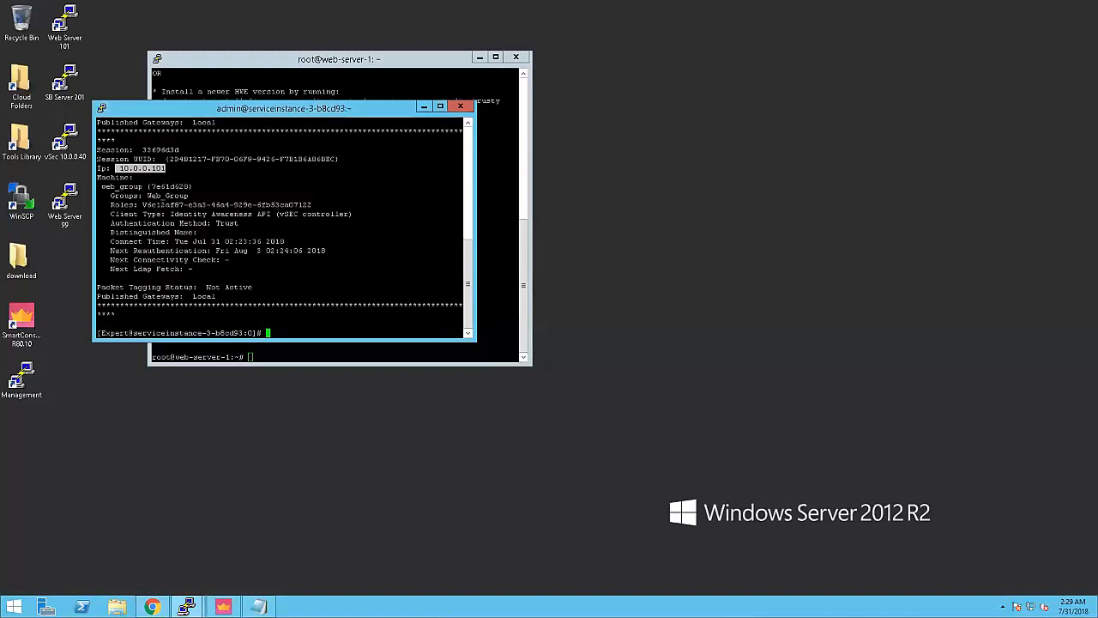
pyautogui.moveTo(379, 113); pyautogui.dragTo(694, 151)
pyautogui.click(369, 197)
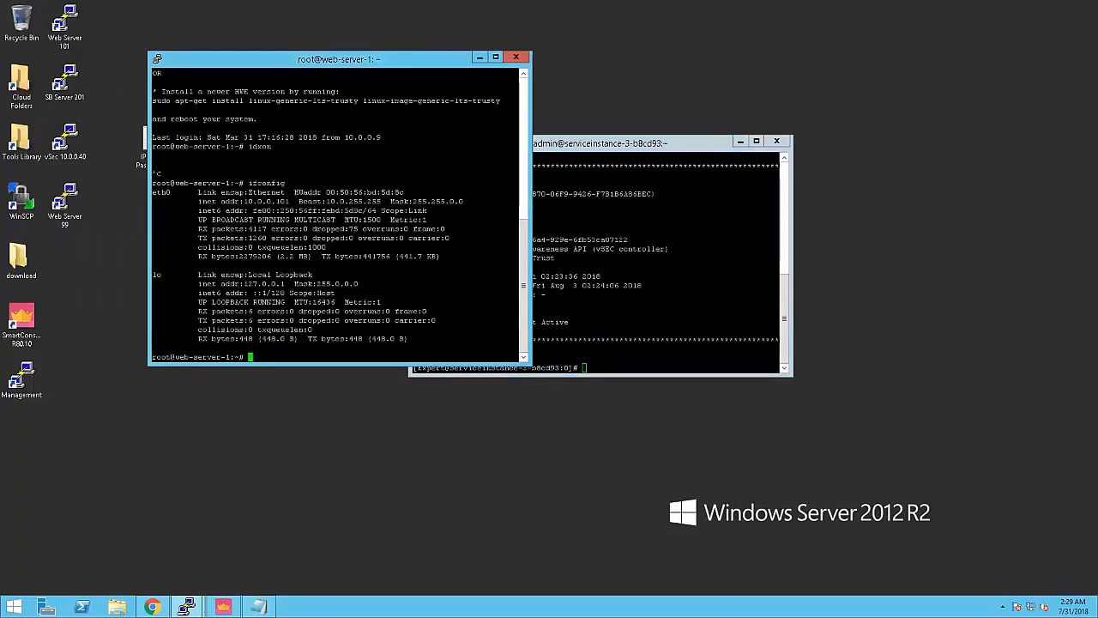
pyautogui.write('pi')
pyautogui.moveTo(635, 138); pyautogui.dragTo(789, 53)
pyautogui.press('Return')
# Step: Run ./connection-test.sh on web-server-1, pinging 10.0.0.201 with 4 packets received, 0% loss
pyautogui.write('./connection-test.sh')
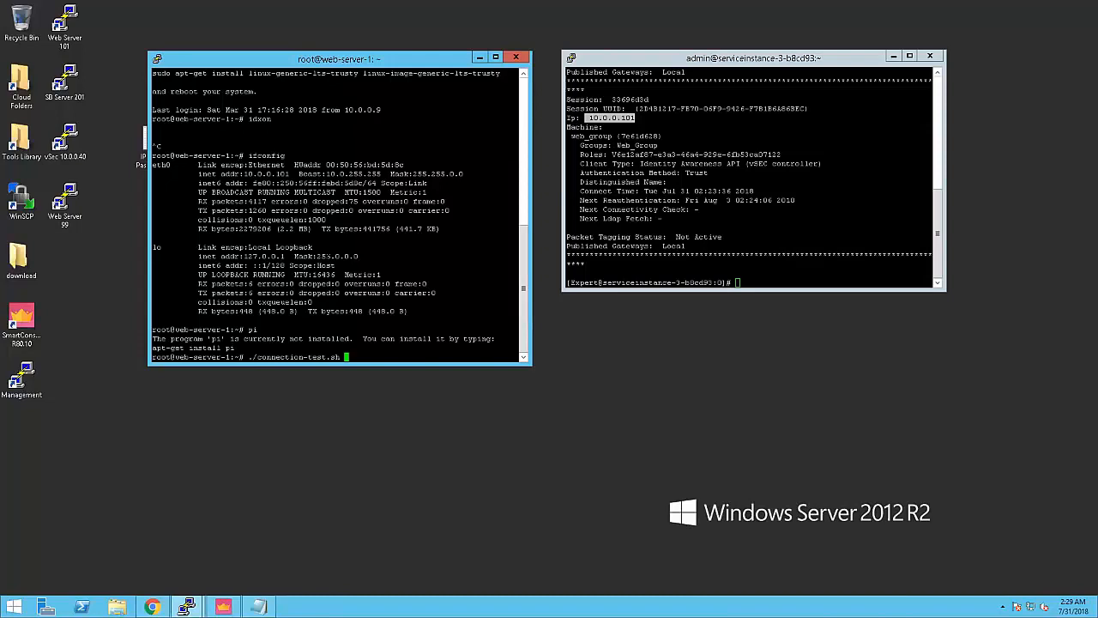
pyautogui.press('Return')
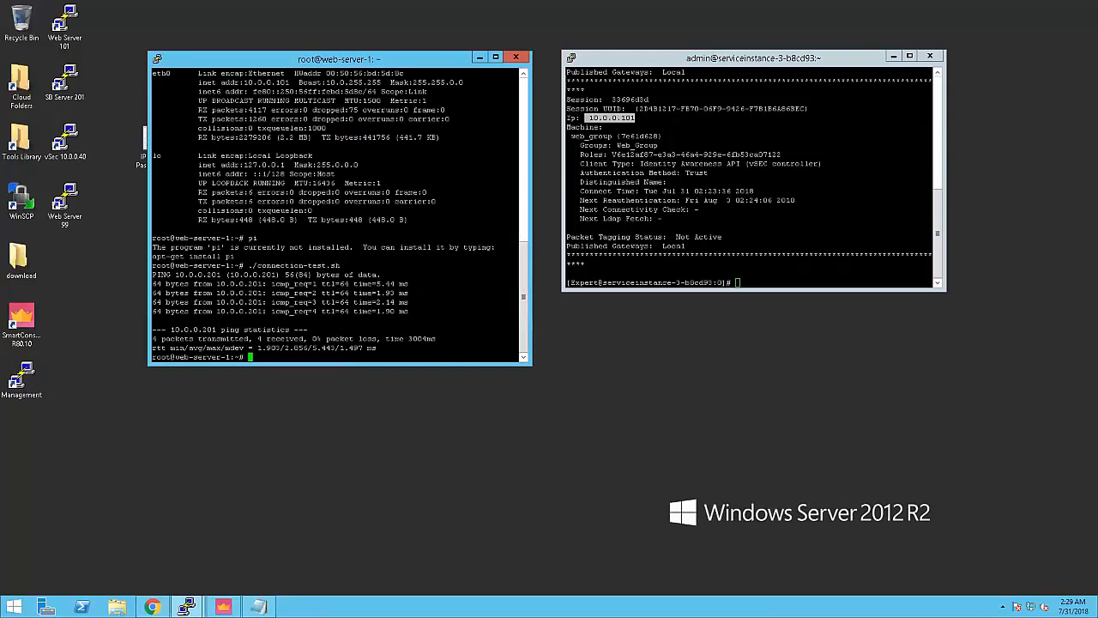
pyautogui.moveTo(225, 606)
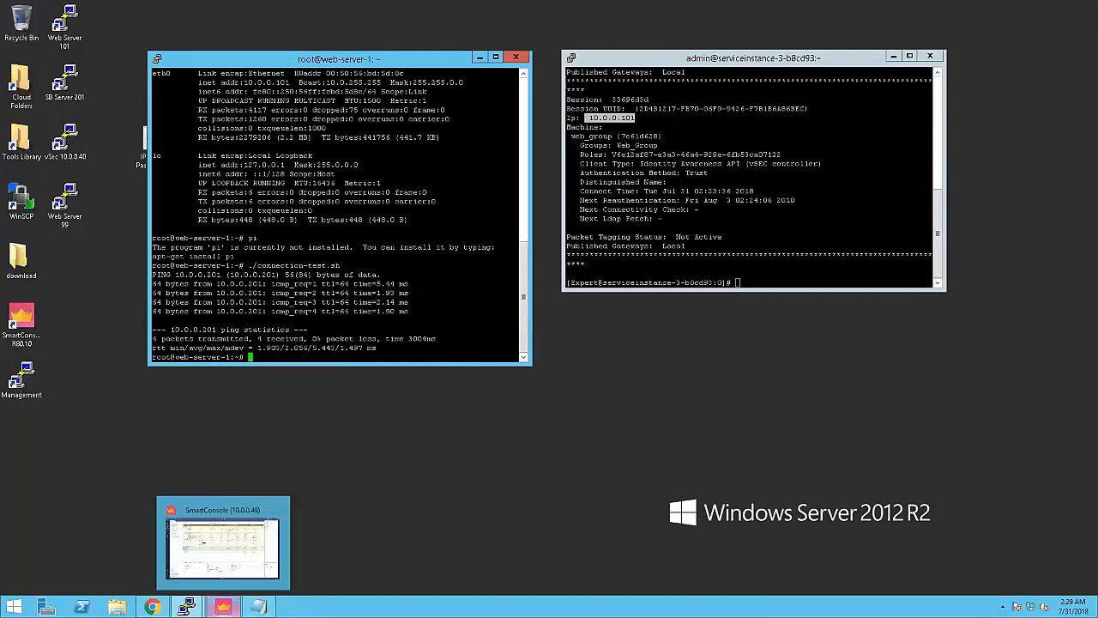
pyautogui.click(254, 565)
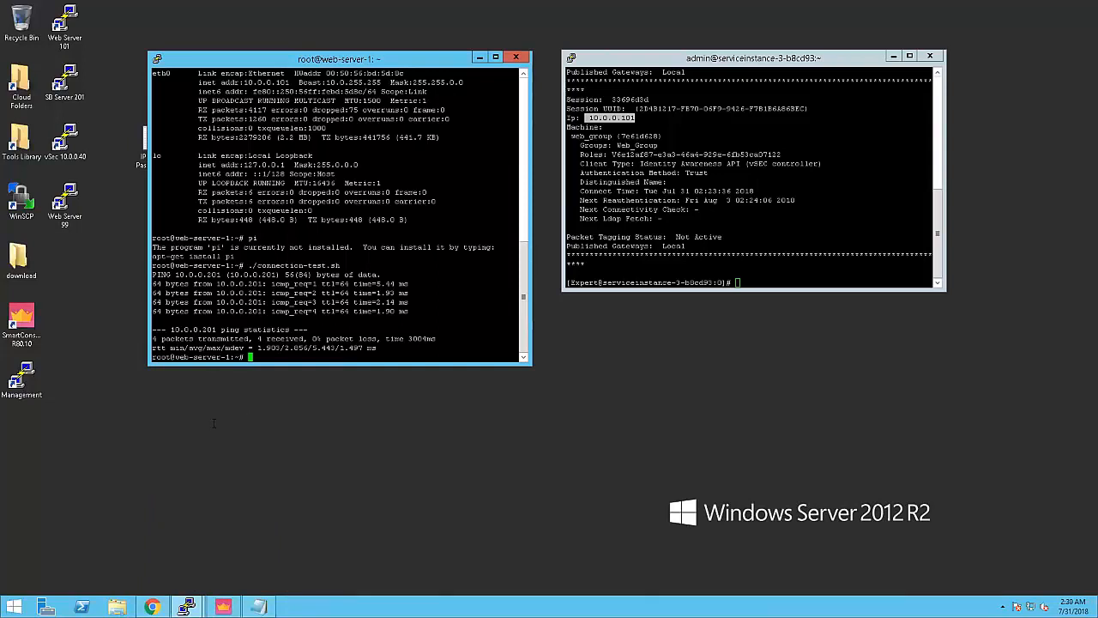
# Step: Refresh the Logs and open the newest icmp-proto Accept entry from web_group to db_group
pyautogui.click(224, 607)
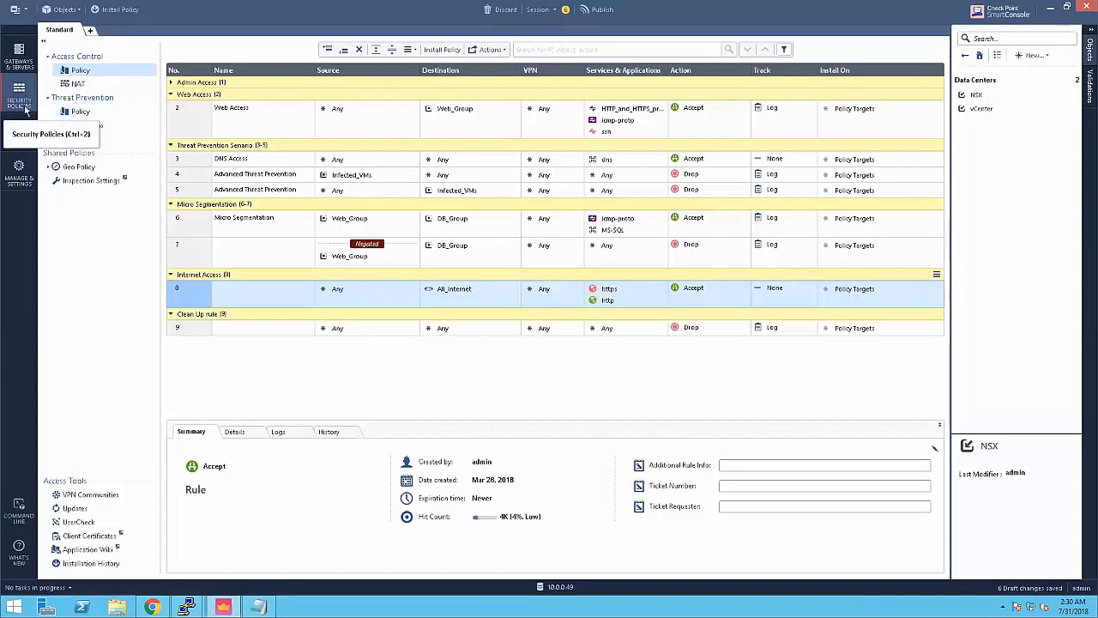
pyautogui.click(19, 133)
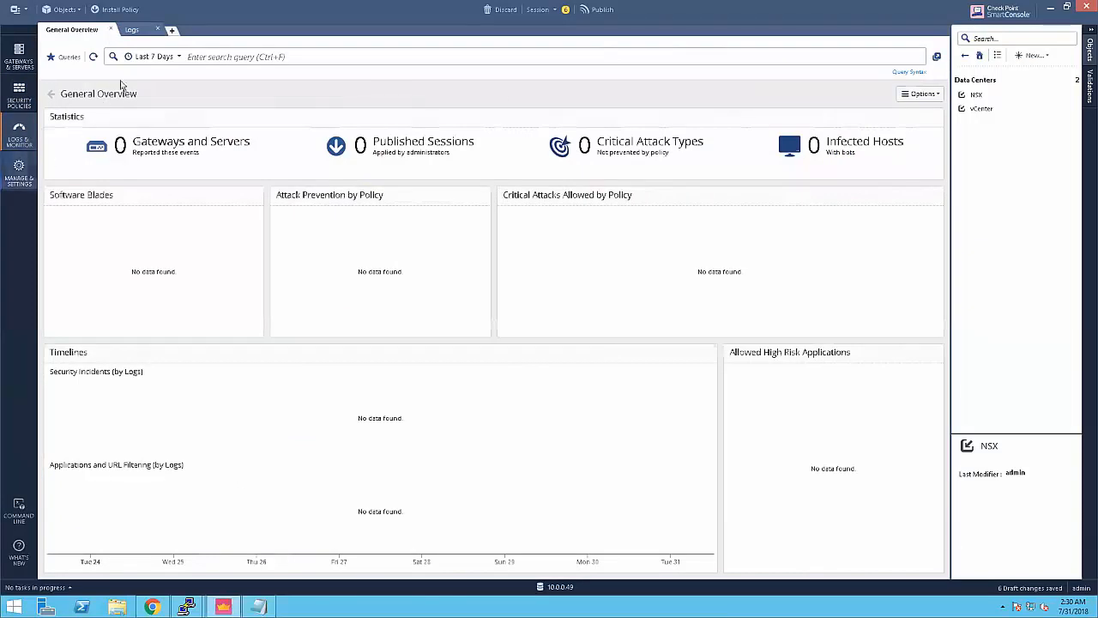
pyautogui.click(135, 31)
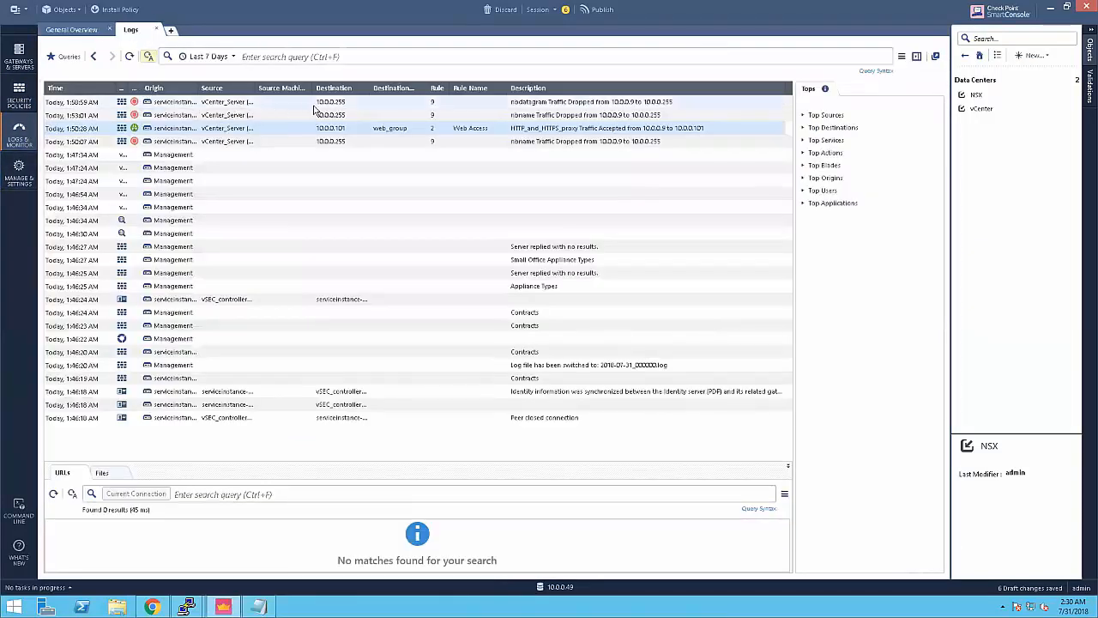
pyautogui.click(129, 56)
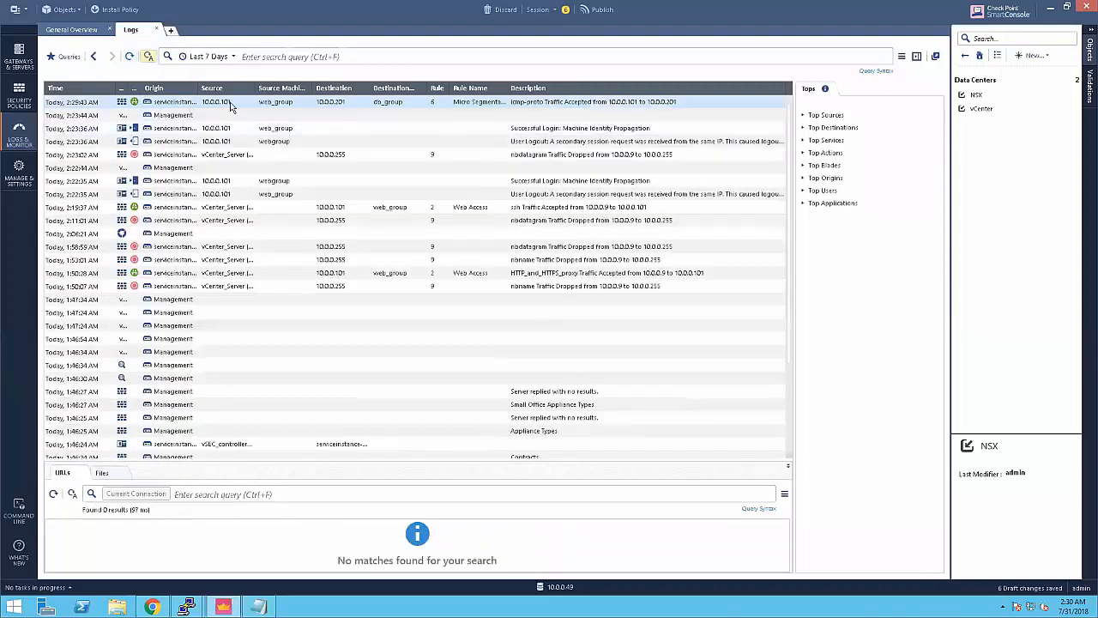
pyautogui.doubleClick(230, 106)
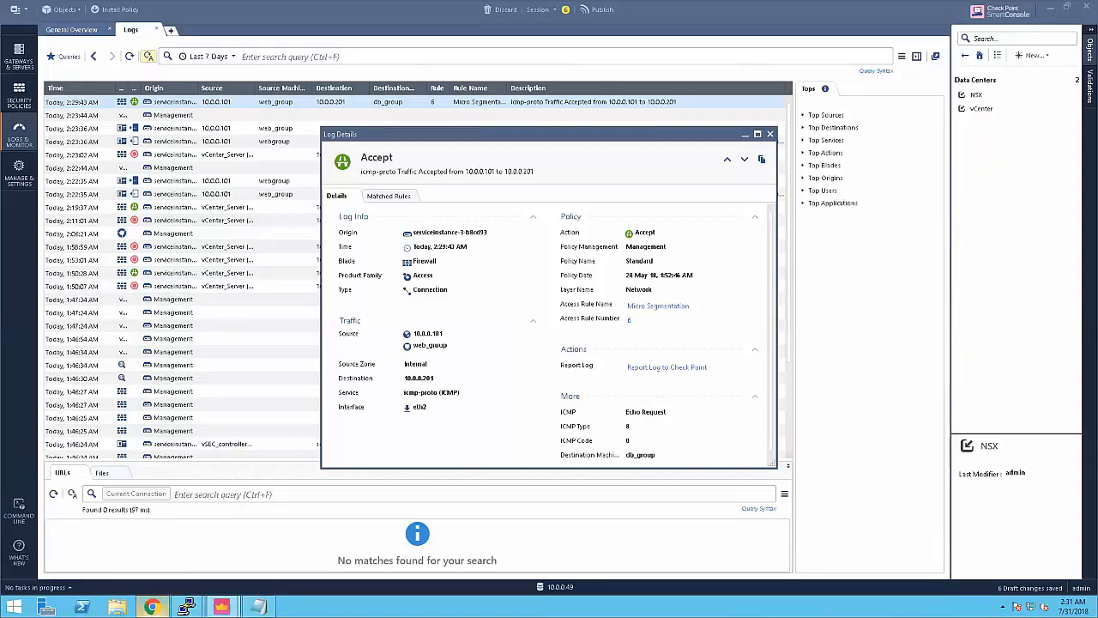
pyautogui.click(151, 606)
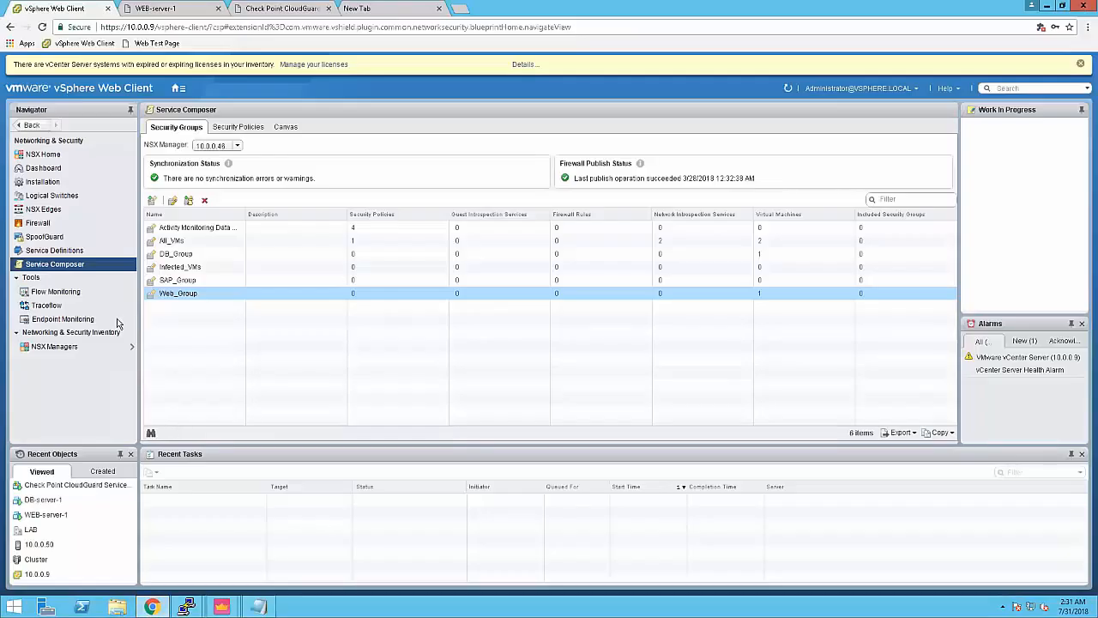
pyautogui.click(41, 225)
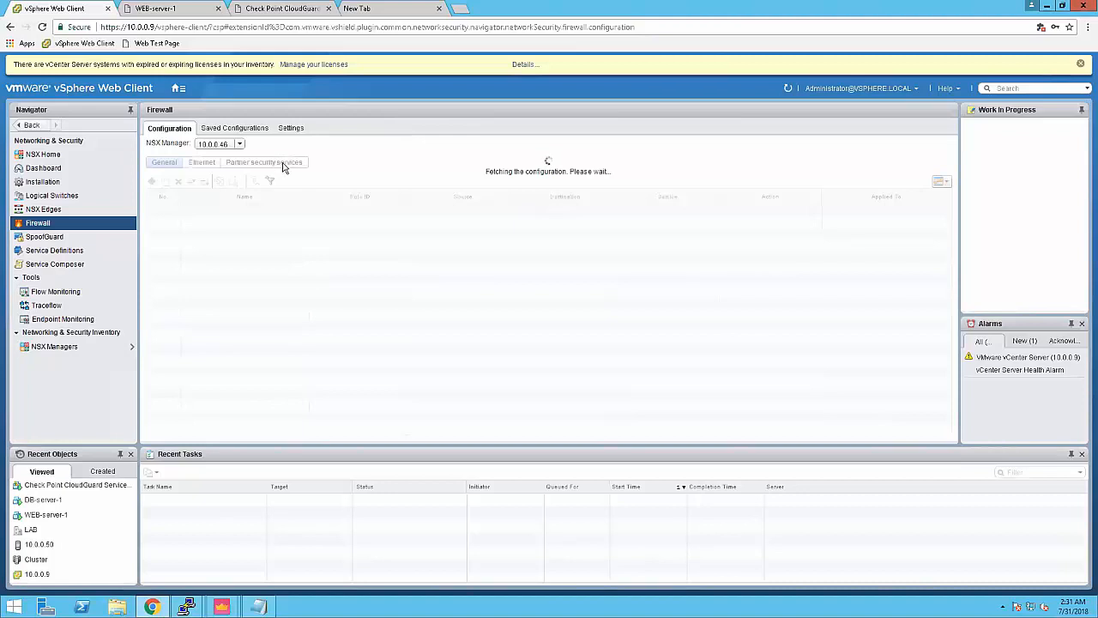
pyautogui.click(270, 187)
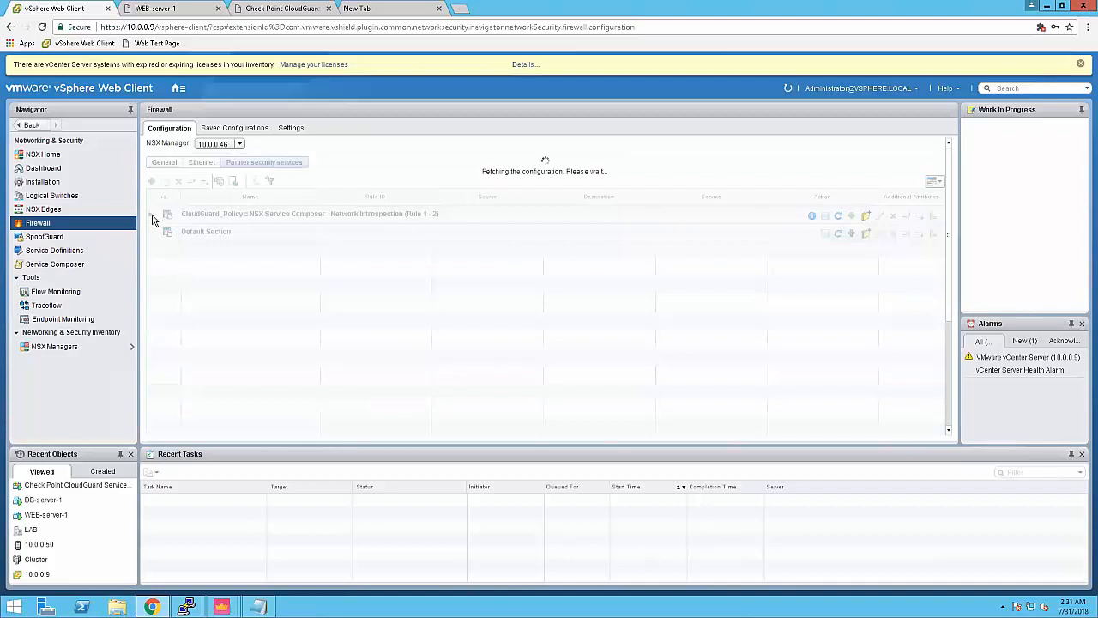
pyautogui.click(151, 238)
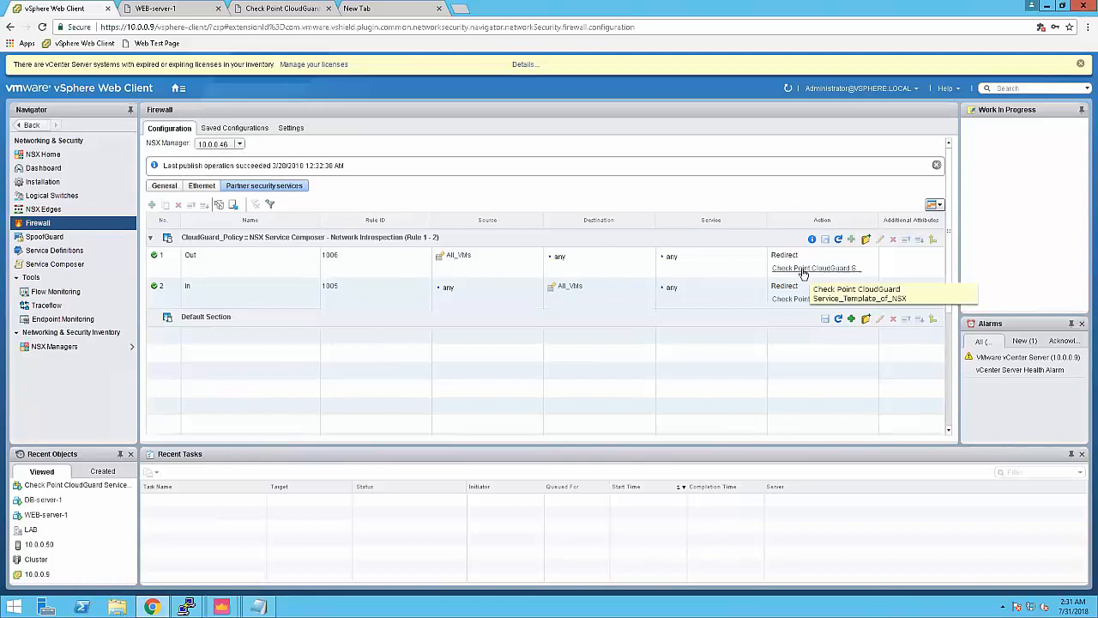
pyautogui.click(570, 287)
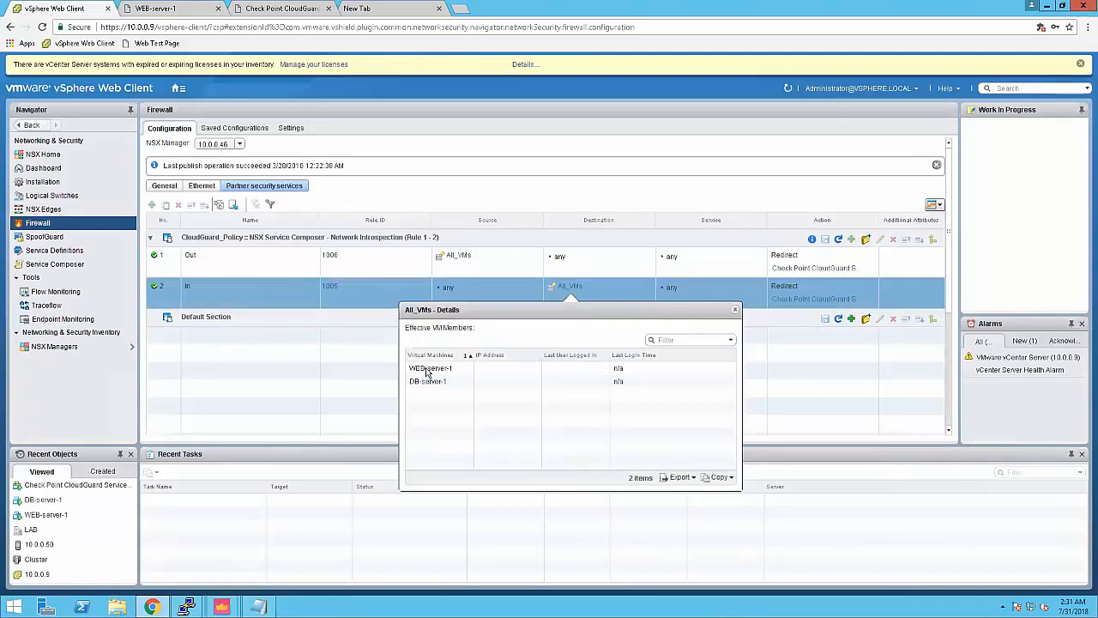
pyautogui.click(734, 309)
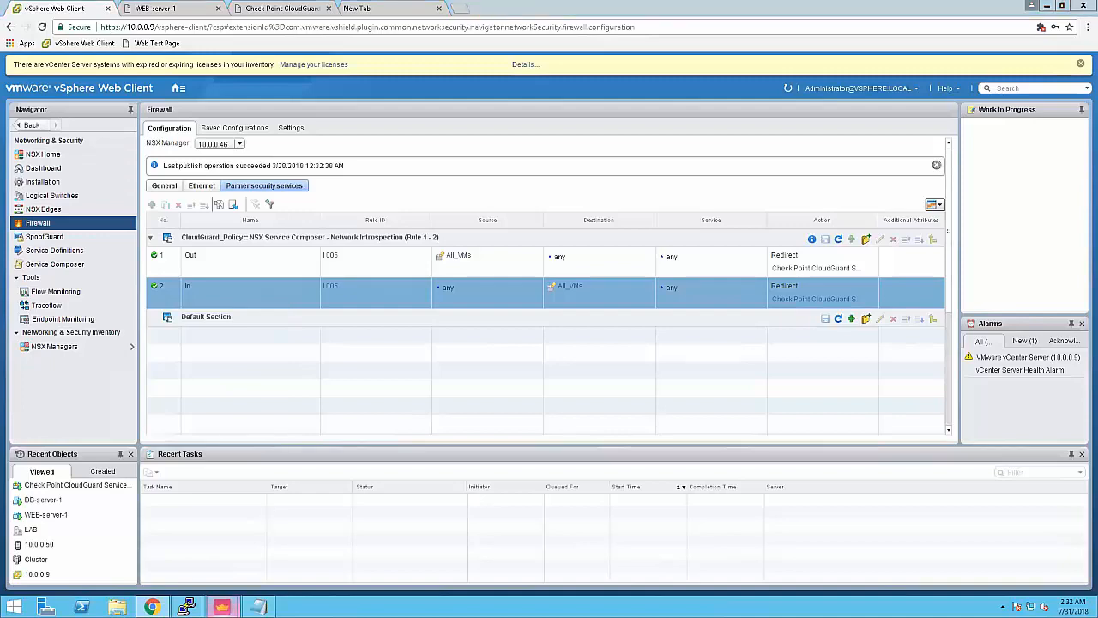
pyautogui.moveTo(222, 607)
pyautogui.click(280, 541)
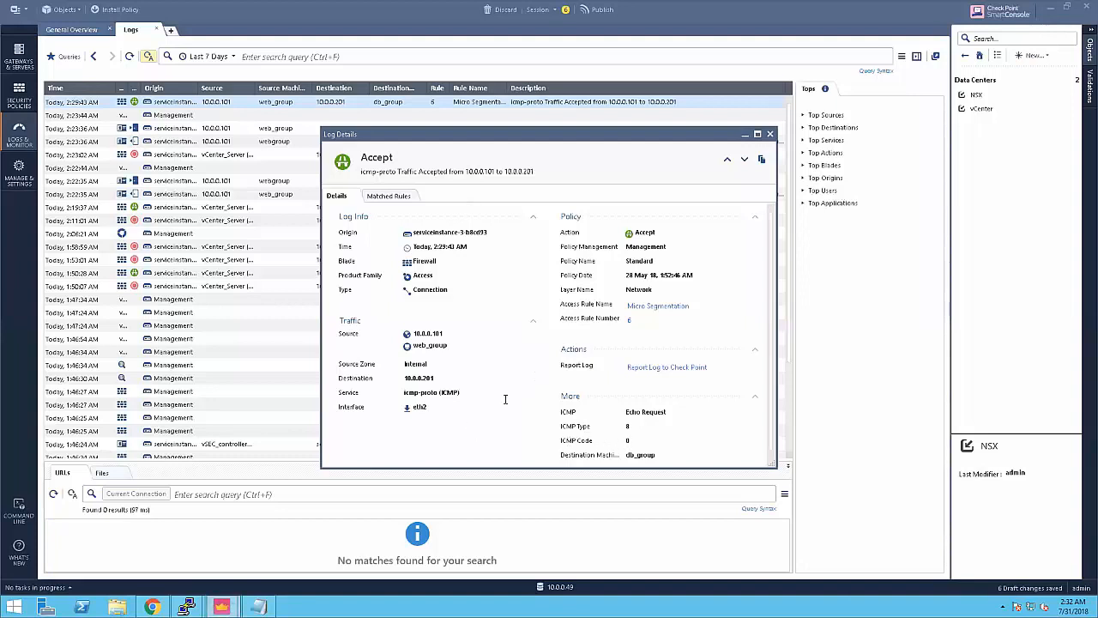
# Step: Enlarge the ICMP Log Details window and check source 10.0.0.101 and interface eth2
pyautogui.doubleClick(430, 334)
pyautogui.click(642, 456)
pyautogui.moveTo(772, 464); pyautogui.dragTo(782, 501)
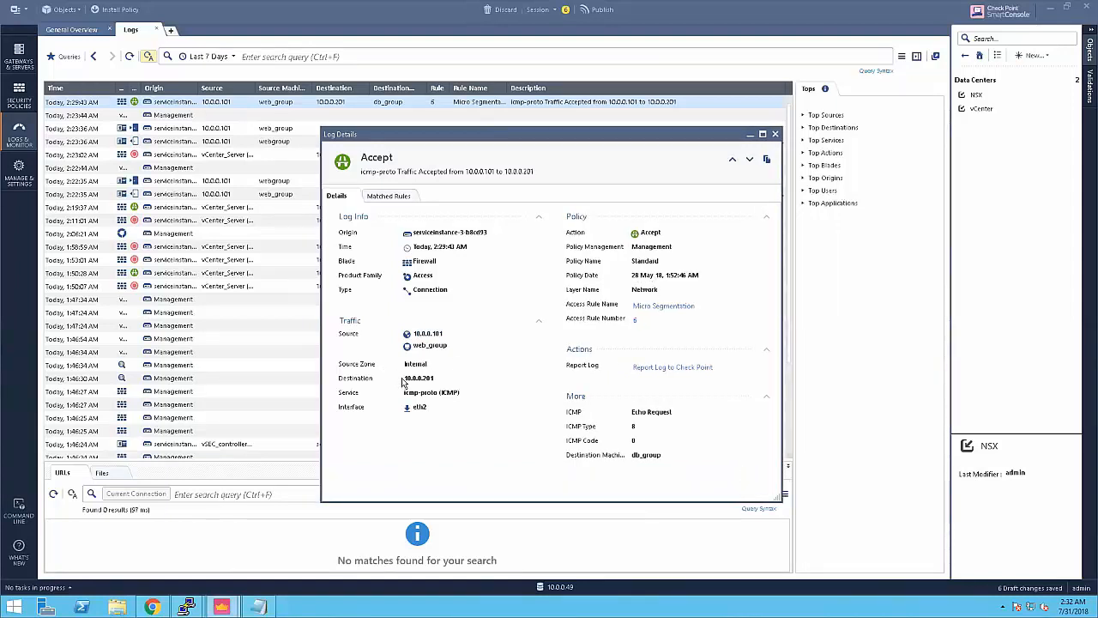
pyautogui.click(418, 407)
pyautogui.click(188, 607)
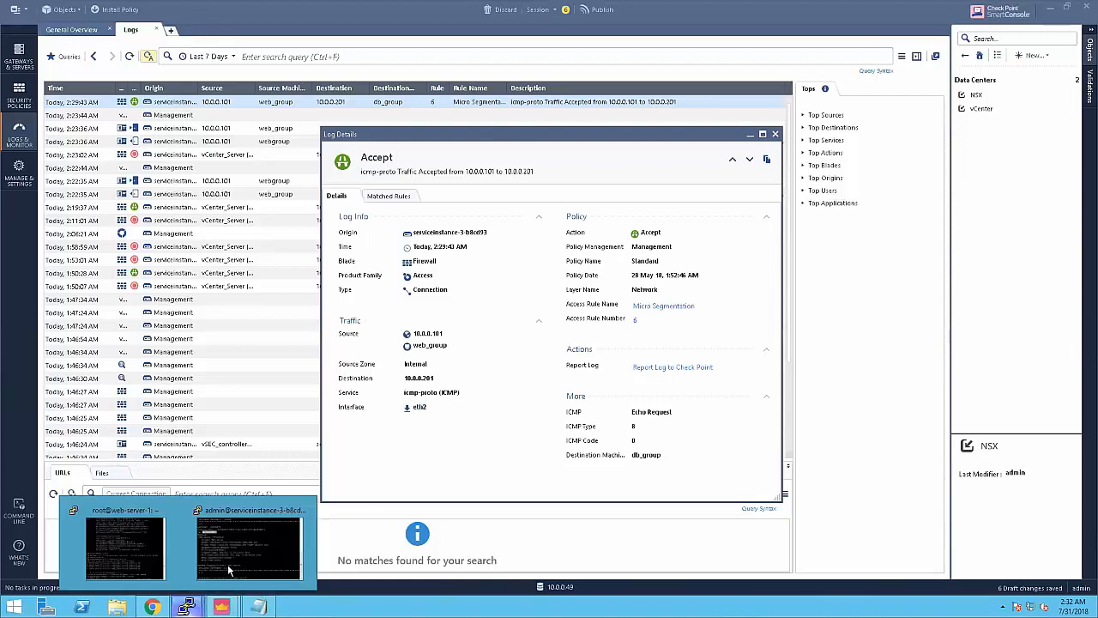
# Step: Run ifconfig on the gateway and compare its eth2 interface with the log entry
pyautogui.click(249, 548)
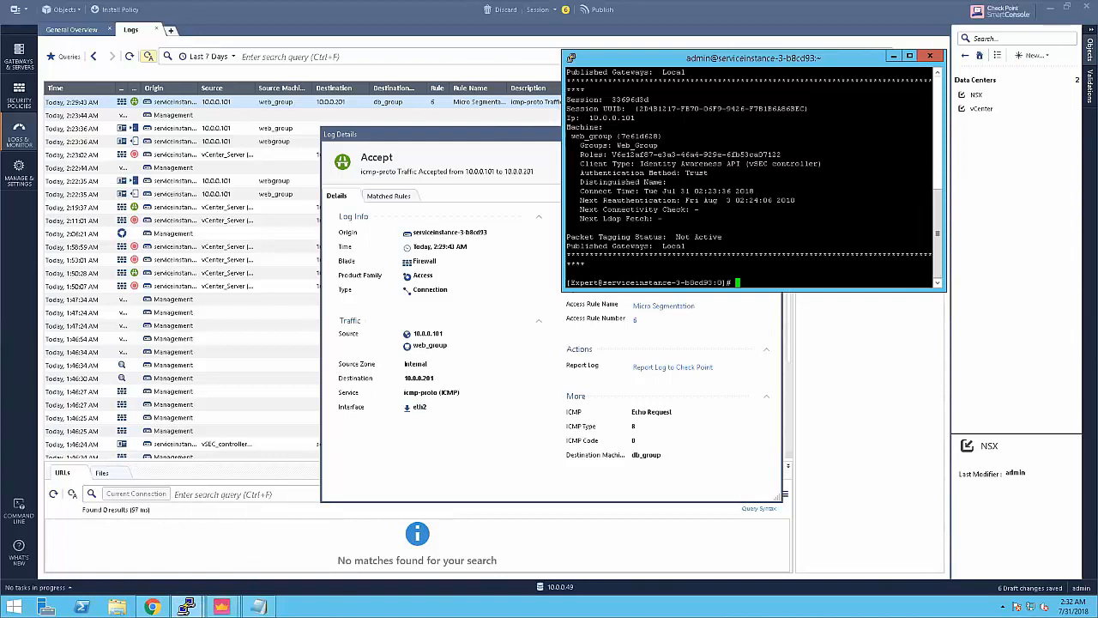
pyautogui.write('ifconfig')
pyautogui.press('Return')
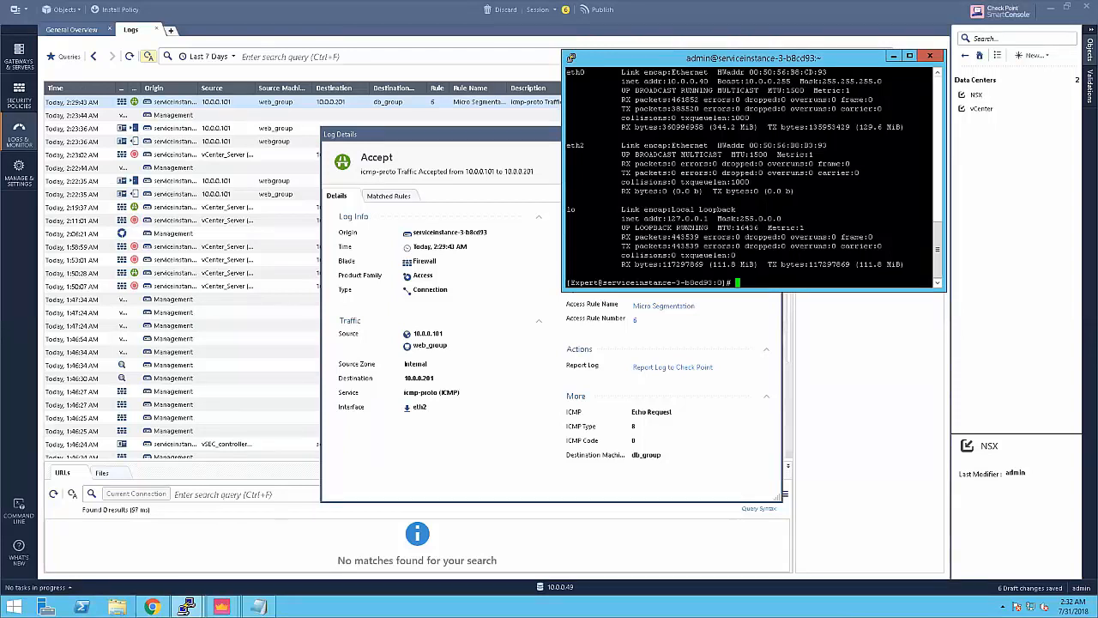
pyautogui.doubleClick(418, 407)
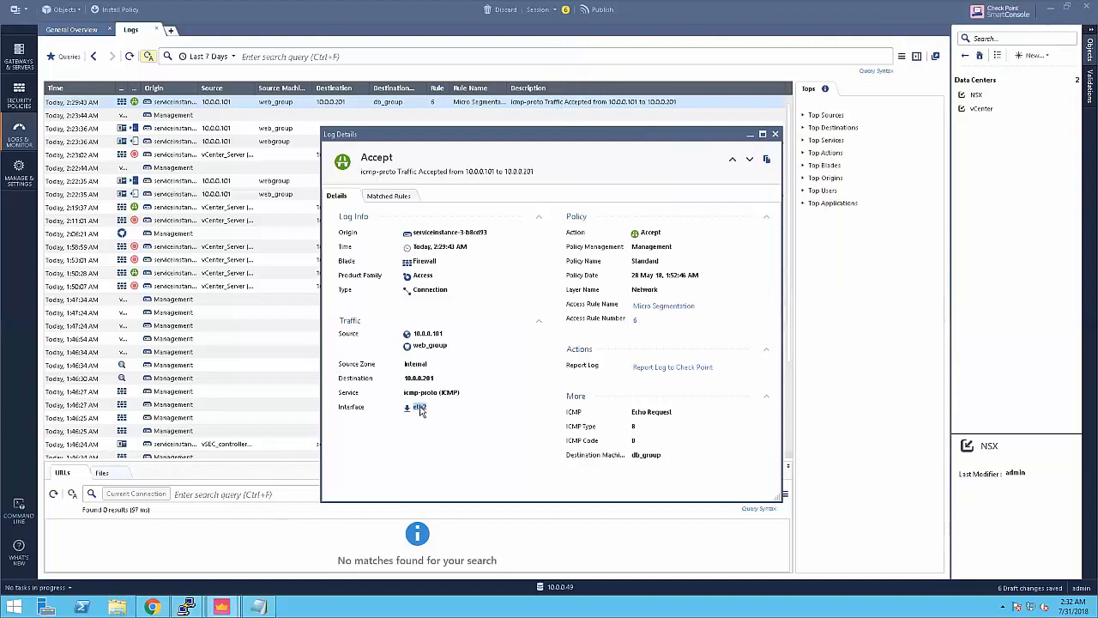
# Step: Run fw monitor on the gateway to print the fw command usage
pyautogui.click(186, 607)
pyautogui.click(272, 542)
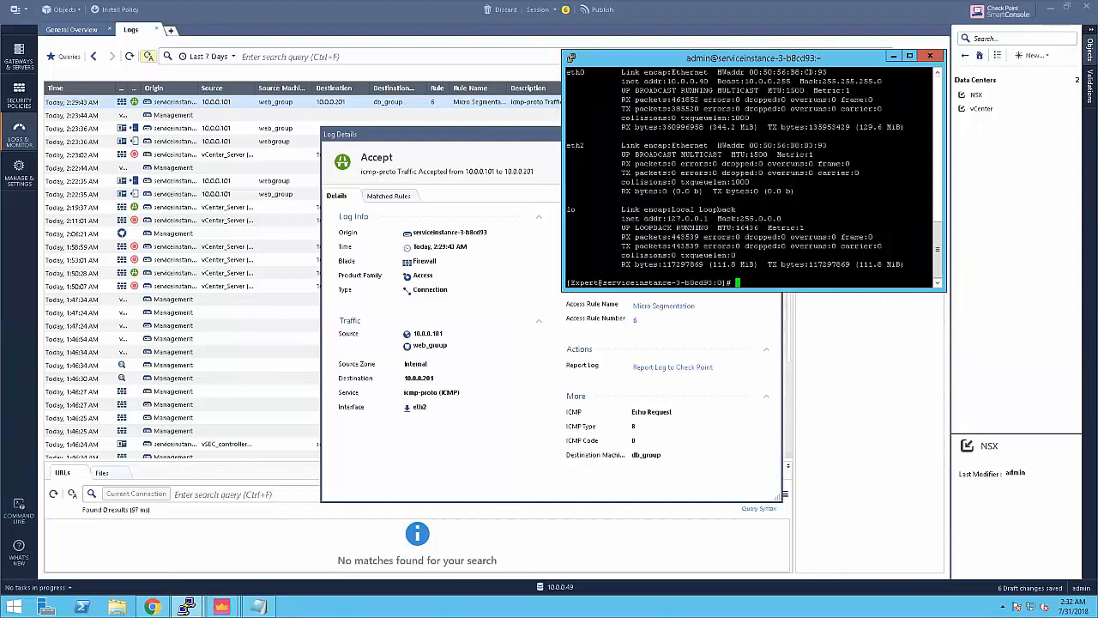
pyautogui.write('fw monitor')
pyautogui.press('Return')
pyautogui.press('Return')
pyautogui.press('Return')
pyautogui.press('Return')
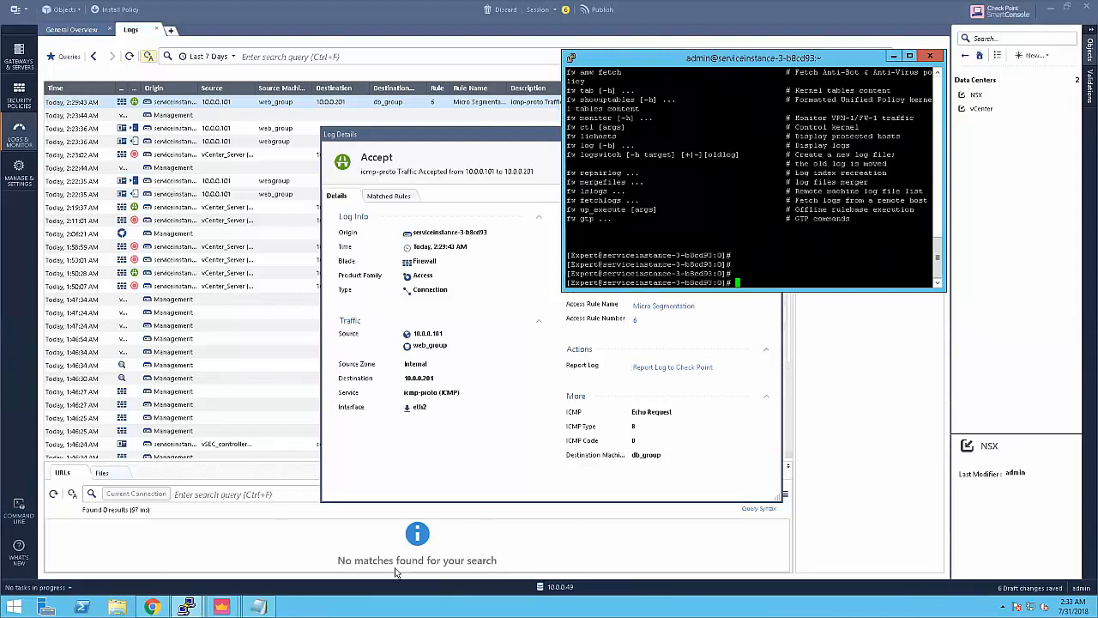
pyautogui.moveTo(187, 606)
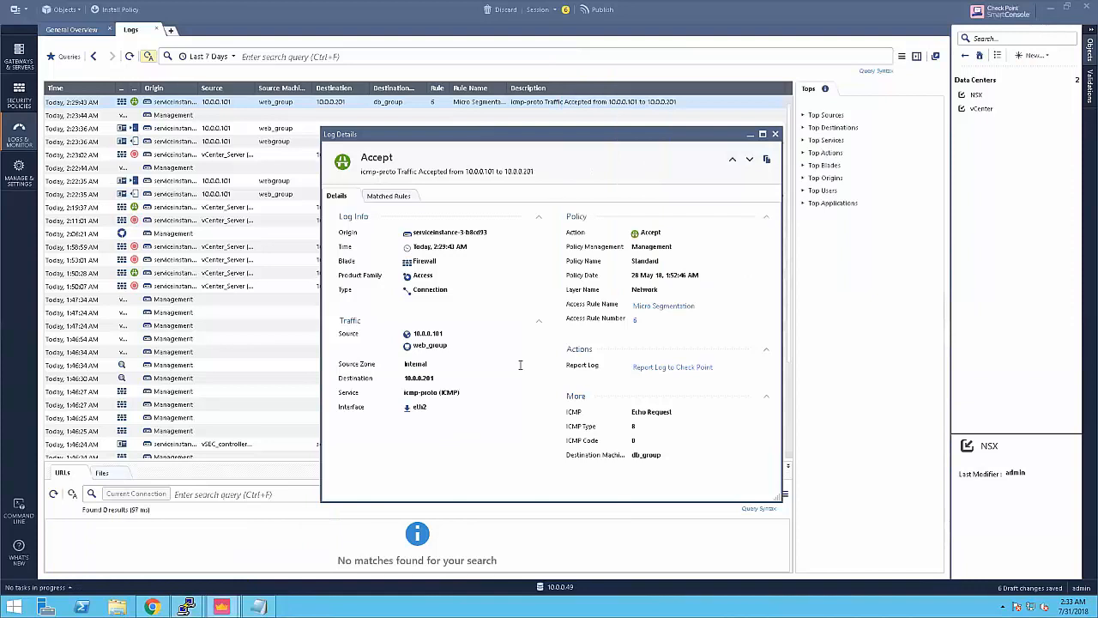
# Step: Close Log Details and run ./exec_sql_query_on_db.sh from web-server-1
pyautogui.click(776, 135)
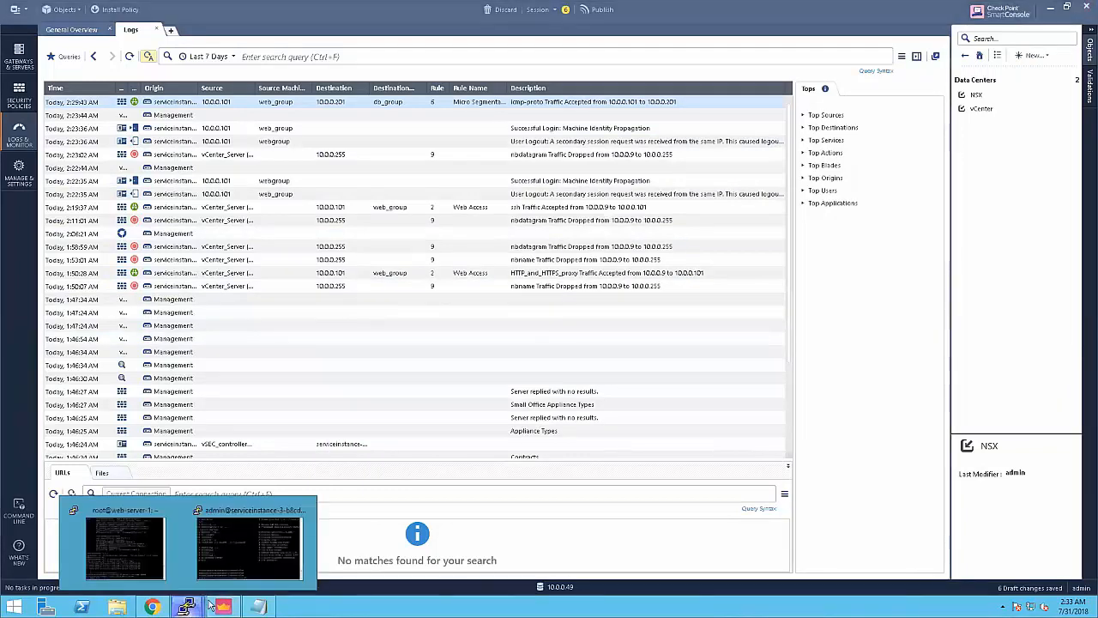
pyautogui.click(135, 557)
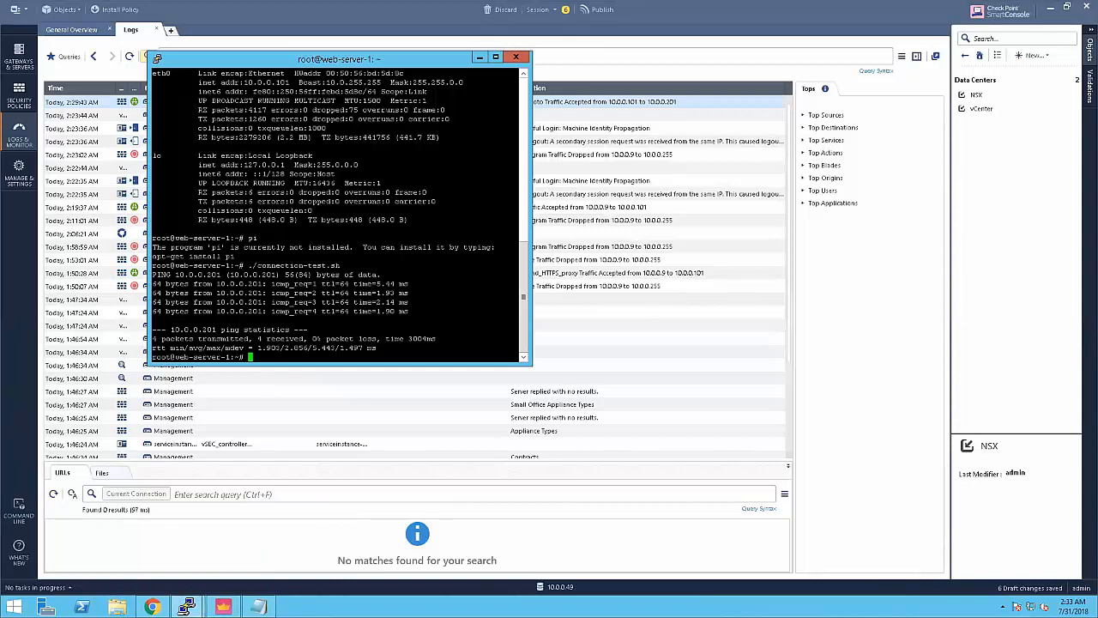
pyautogui.write('./')
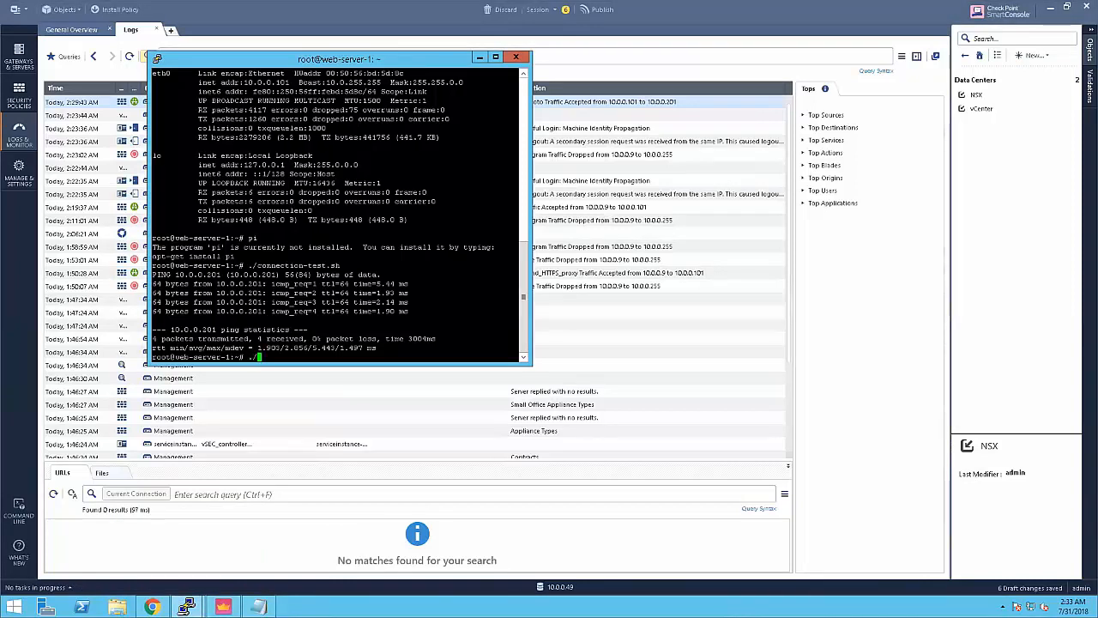
pyautogui.write('exe')
pyautogui.press('Tab')
pyautogui.press('Return')
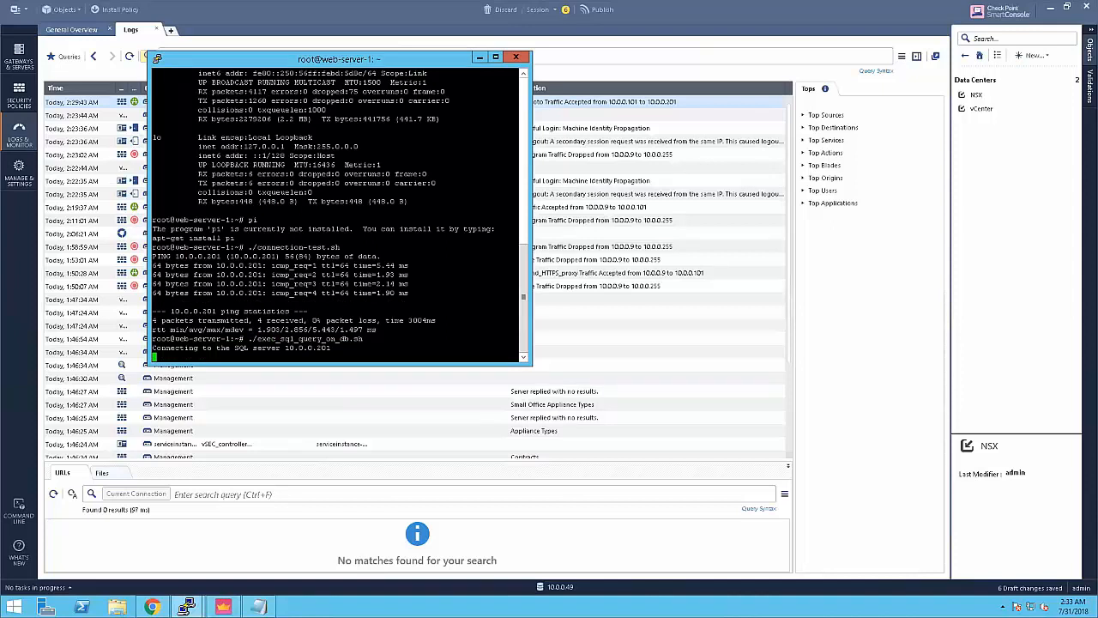
# Step: Refresh the SmartConsole Logs and select the new MS-SQL-Server entry accepted by rule 6
pyautogui.click(688, 14)
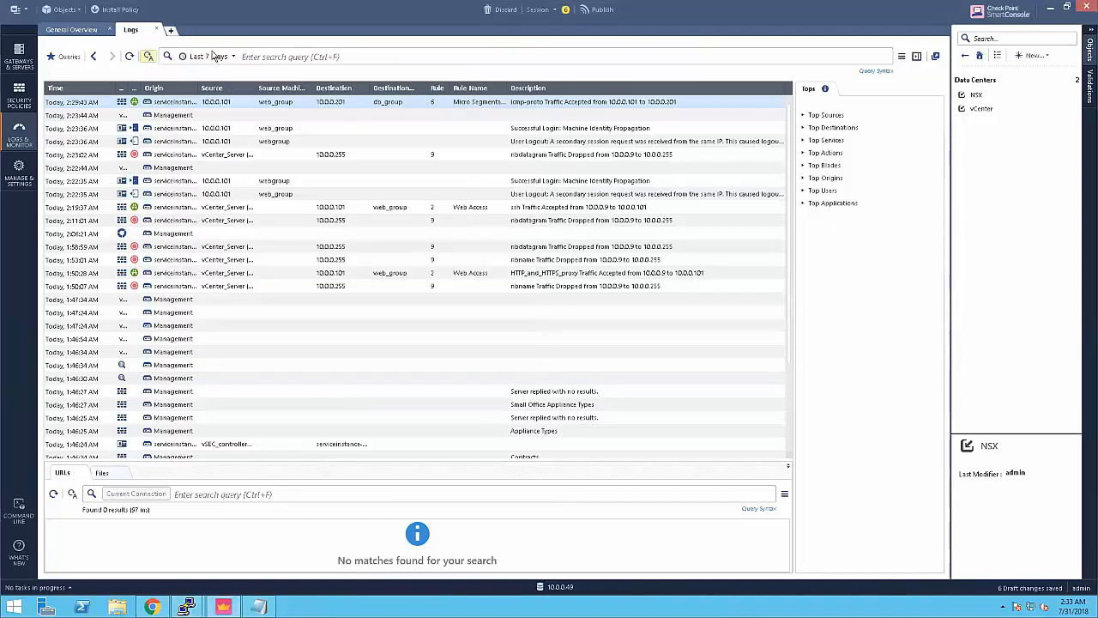
pyautogui.click(129, 56)
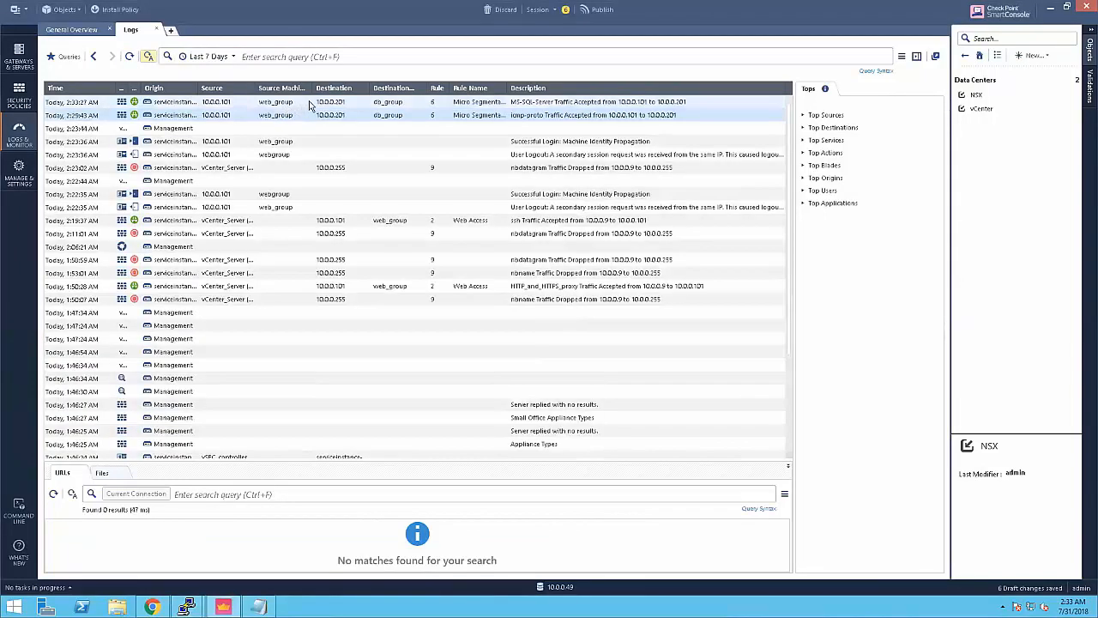
pyautogui.click(310, 103)
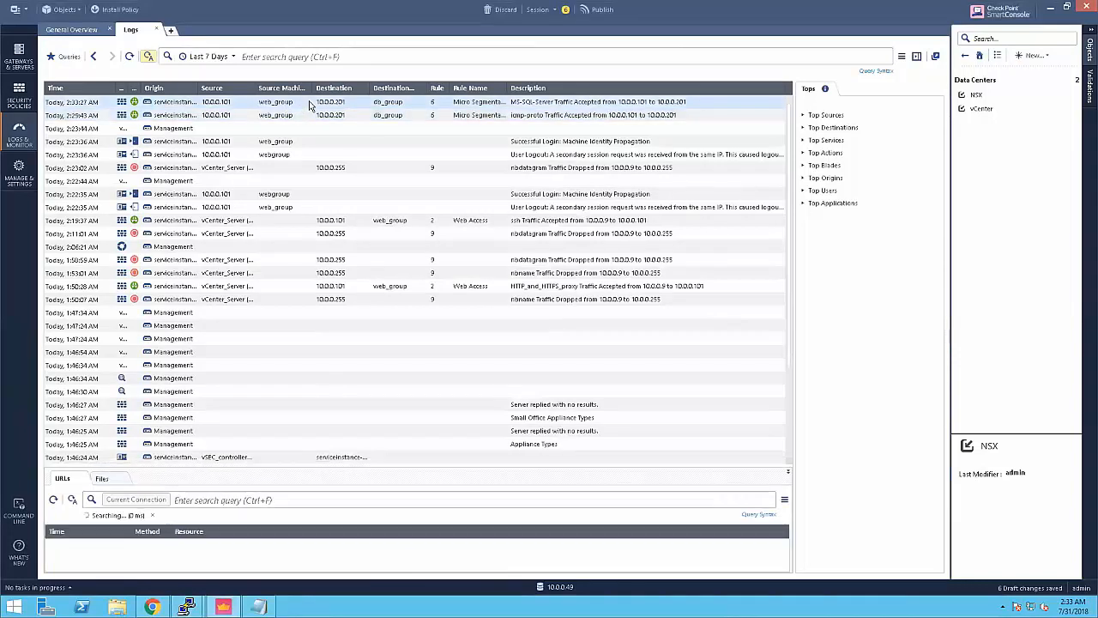
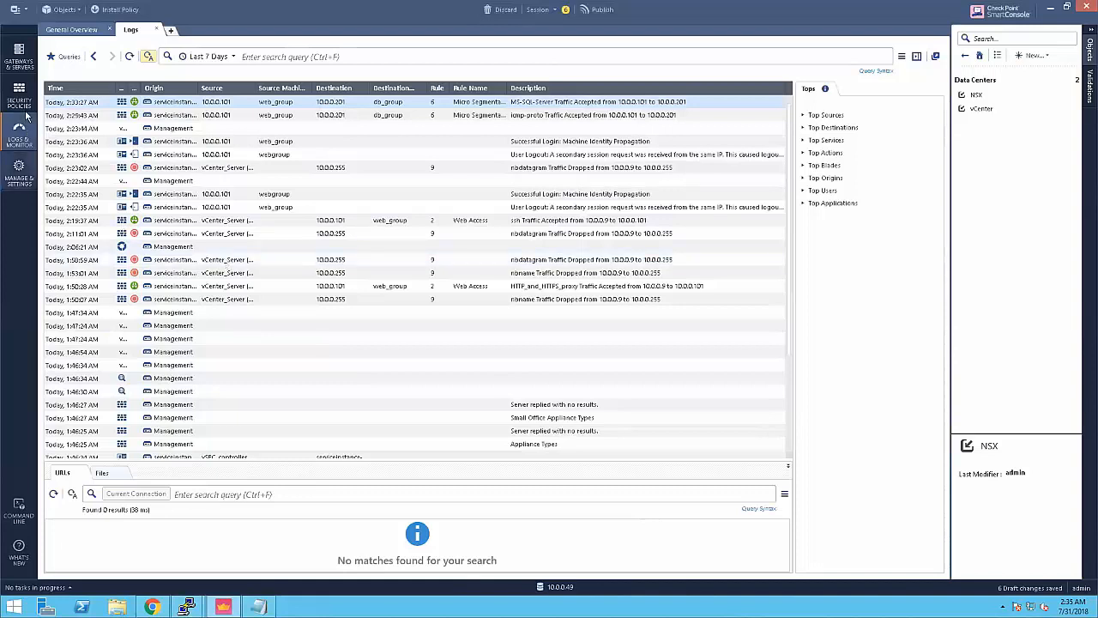
# Step: Leave the logs and show the Standard access-control rulebase under Security Policies
pyautogui.click(26, 96)
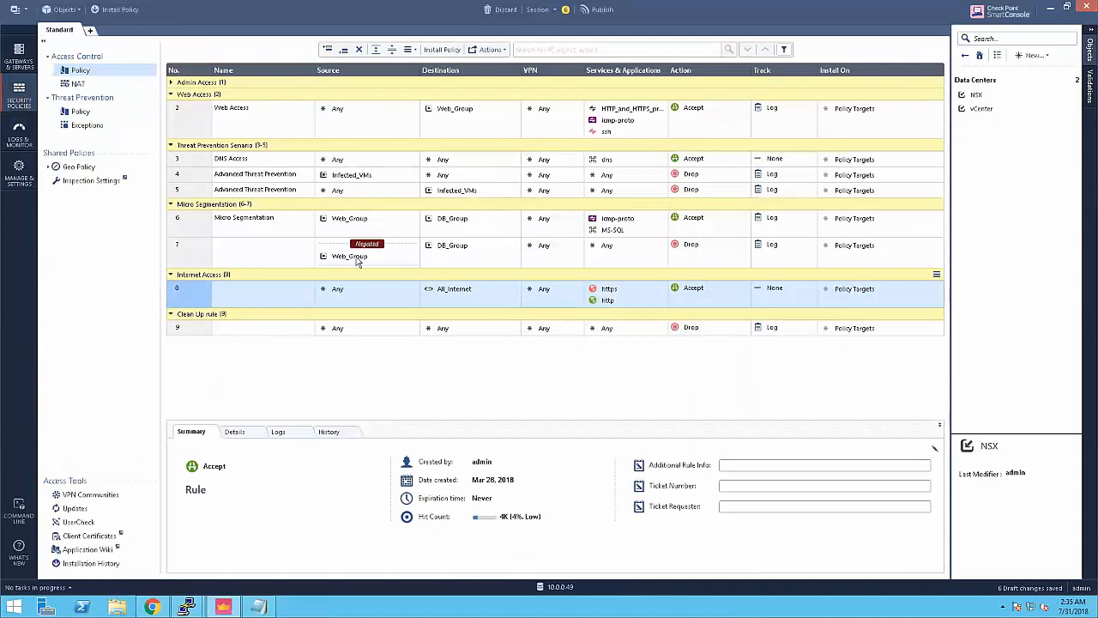
pyautogui.moveTo(358, 261)
# Step: Run ./change_ip.sh in the root@web-server-1 session to give the server a new IP
pyautogui.moveTo(196, 592)
pyautogui.click(111, 553)
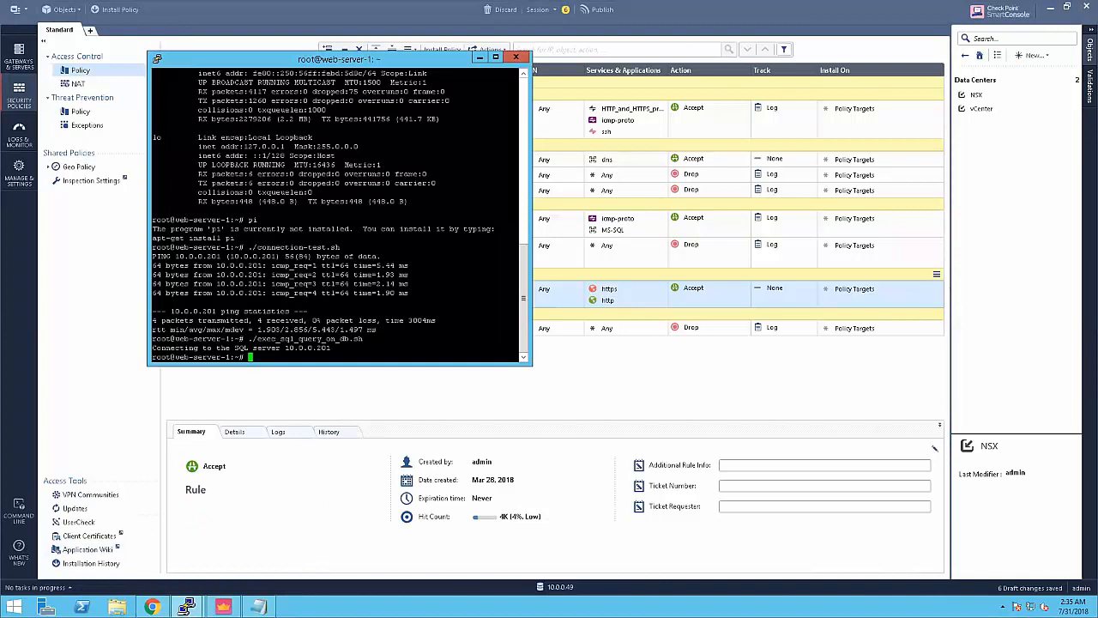
pyautogui.press('Return')
pyautogui.press('Return')
pyautogui.write('./')
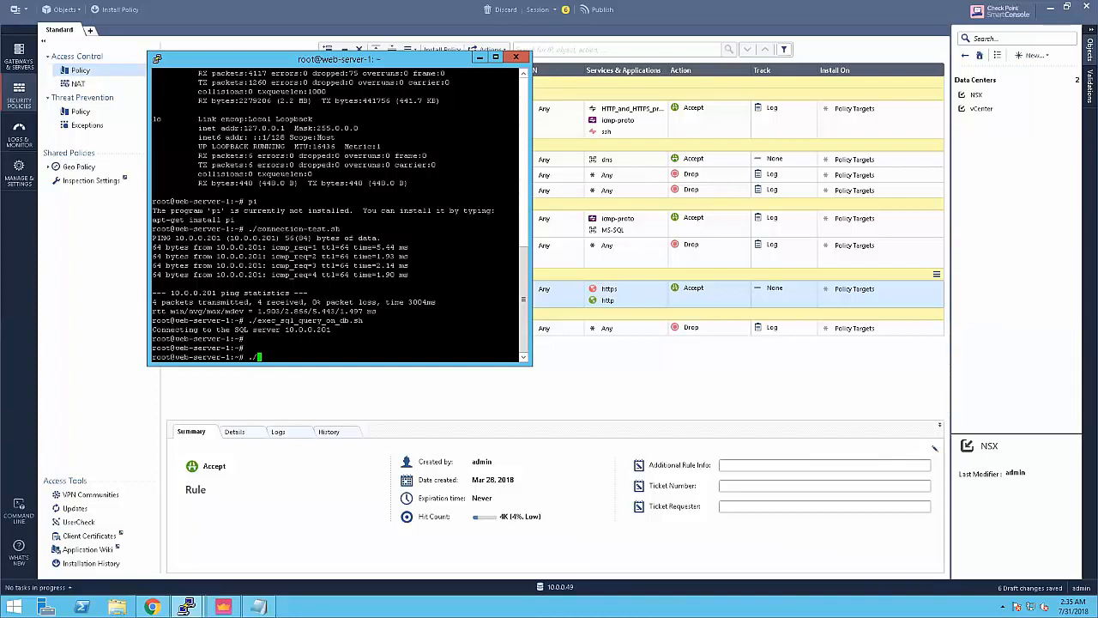
pyautogui.write('change_ip.sh')
pyautogui.press('Return')
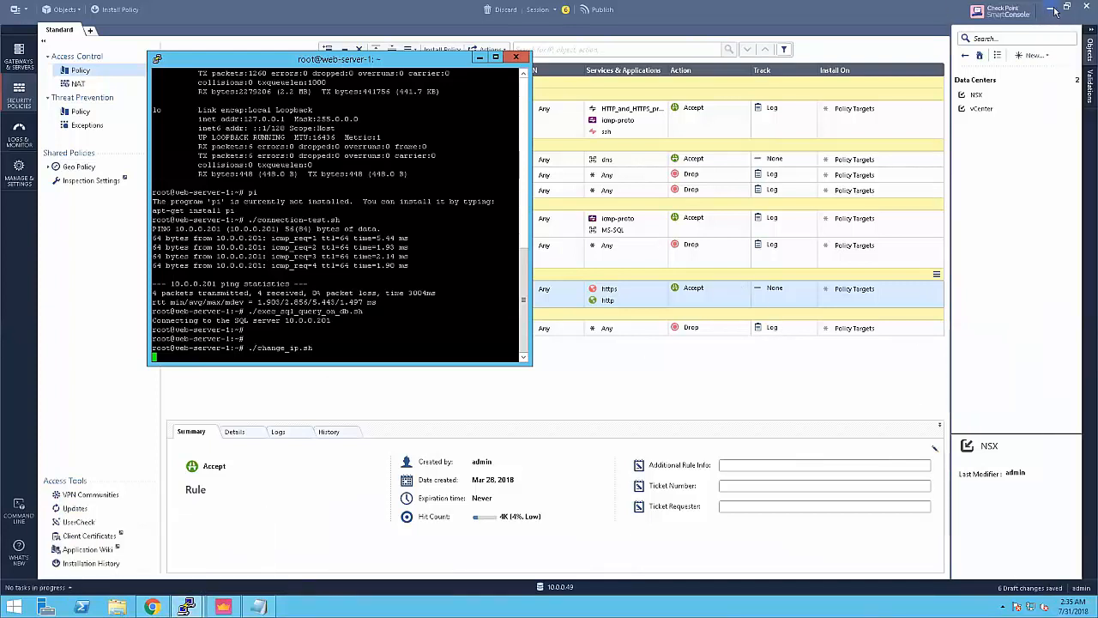
pyautogui.click(1050, 9)
# Step: Open an SSH session to the Web Server 99 host at 10.0.0.99, accepting its host key
pyautogui.click(1050, 10)
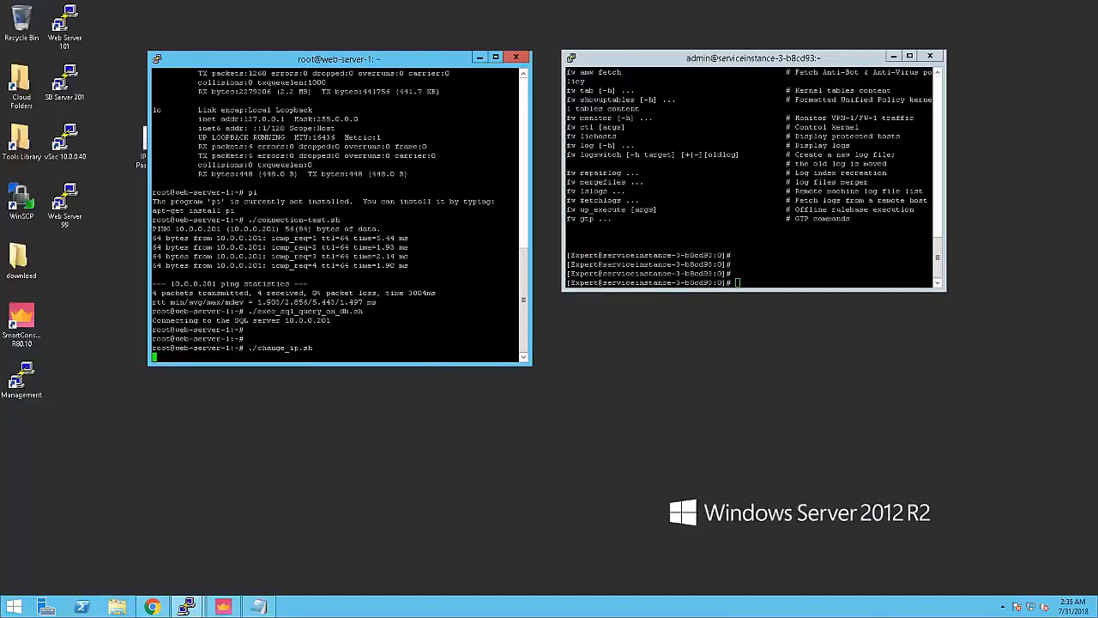
pyautogui.doubleClick(66, 210)
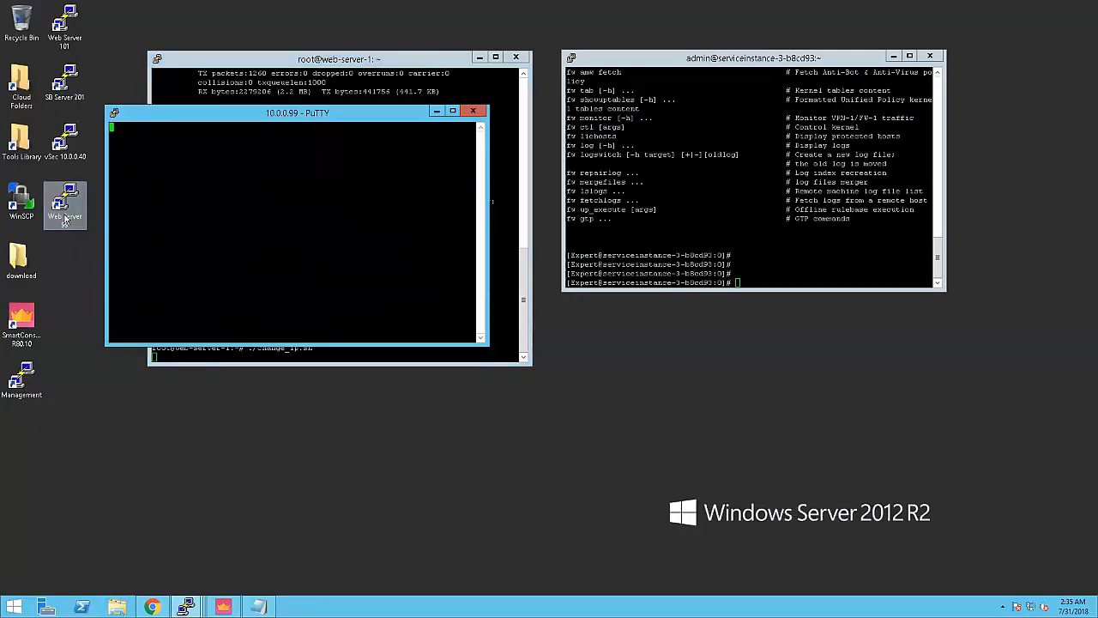
pyautogui.click(491, 383)
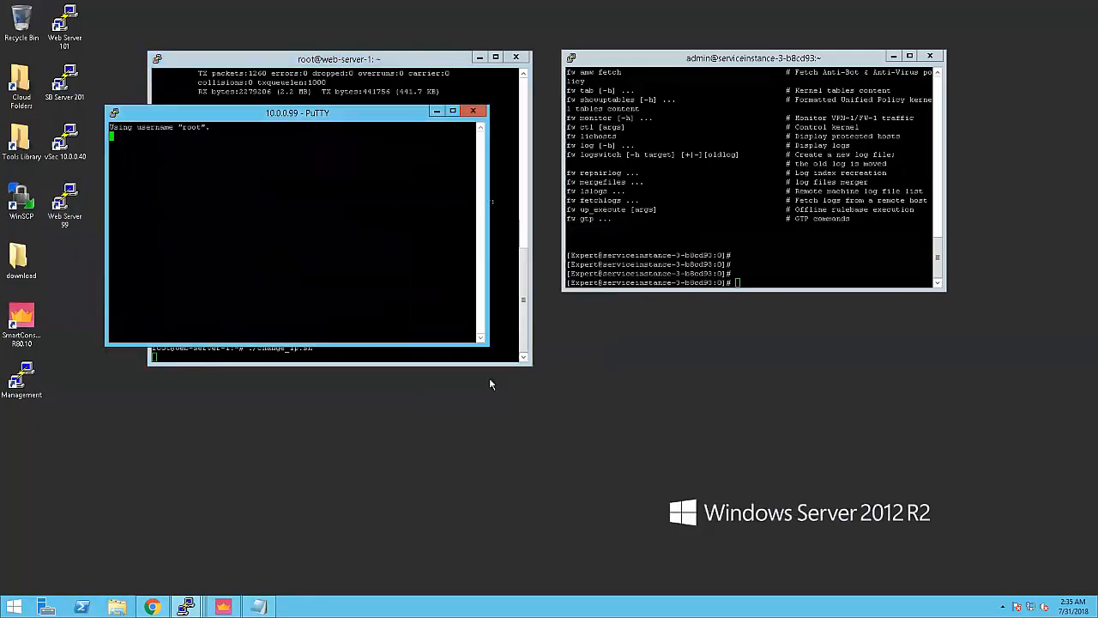
pyautogui.moveTo(300, 112); pyautogui.dragTo(251, 230)
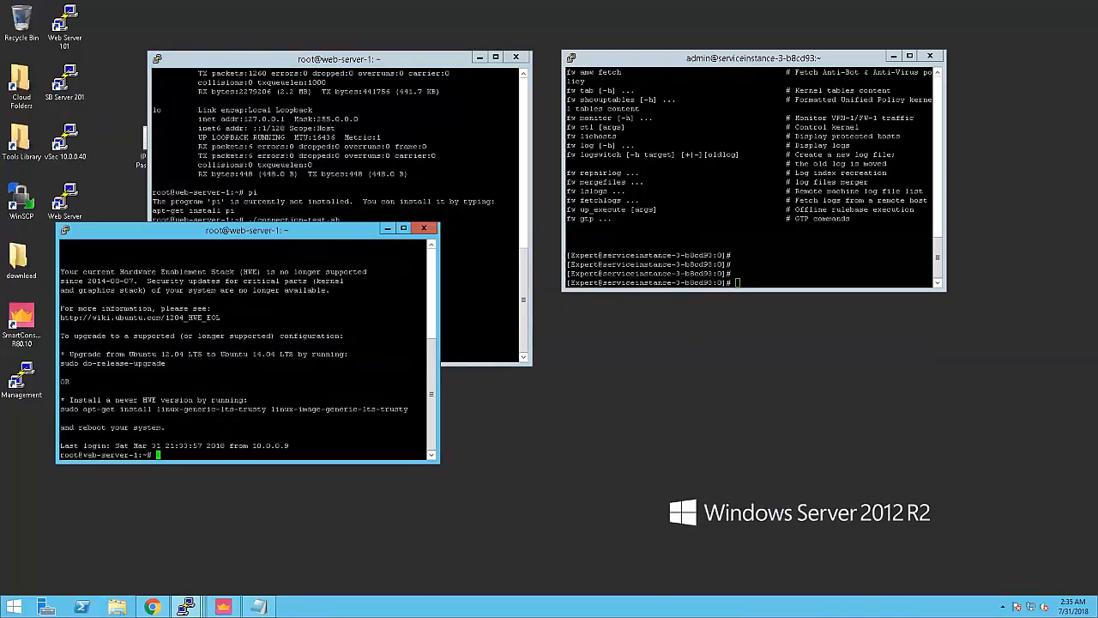
# Step: Run ifconfig to confirm eth0 now reports 10.0.0.99, then return to SmartConsole
pyautogui.press('Return')
pyautogui.press('Return')
pyautogui.write('ifconfig')
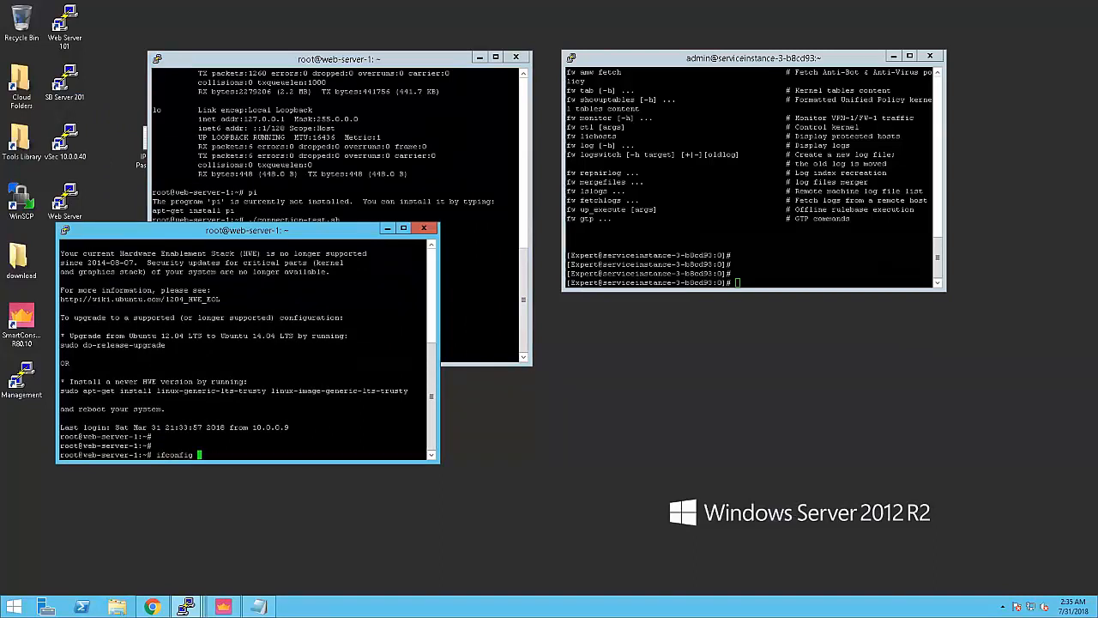
pyautogui.press('Return')
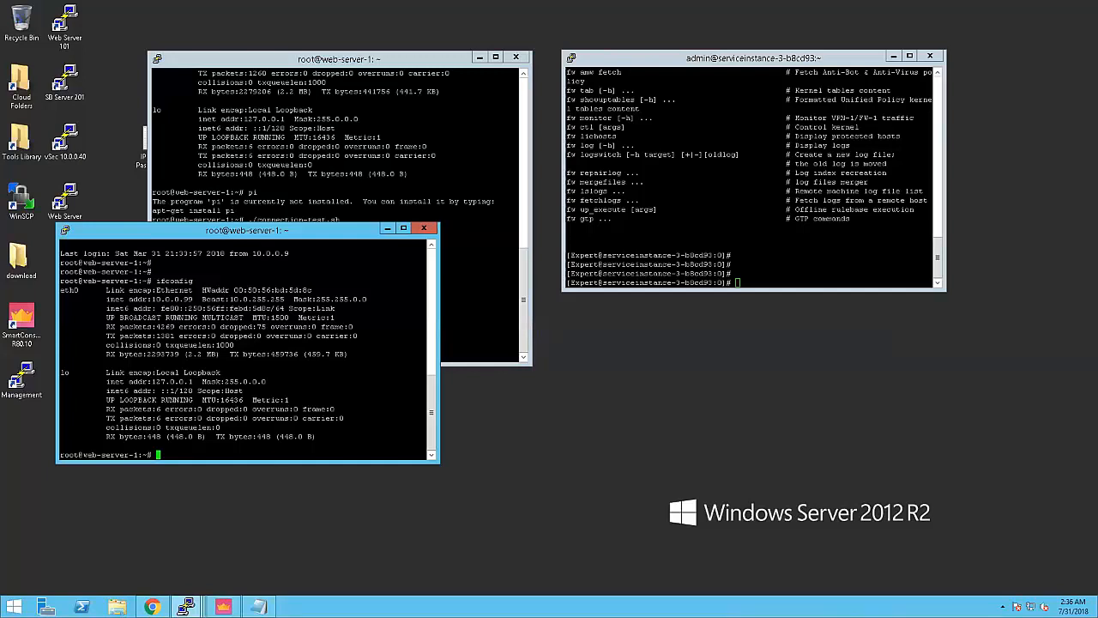
pyautogui.click(223, 607)
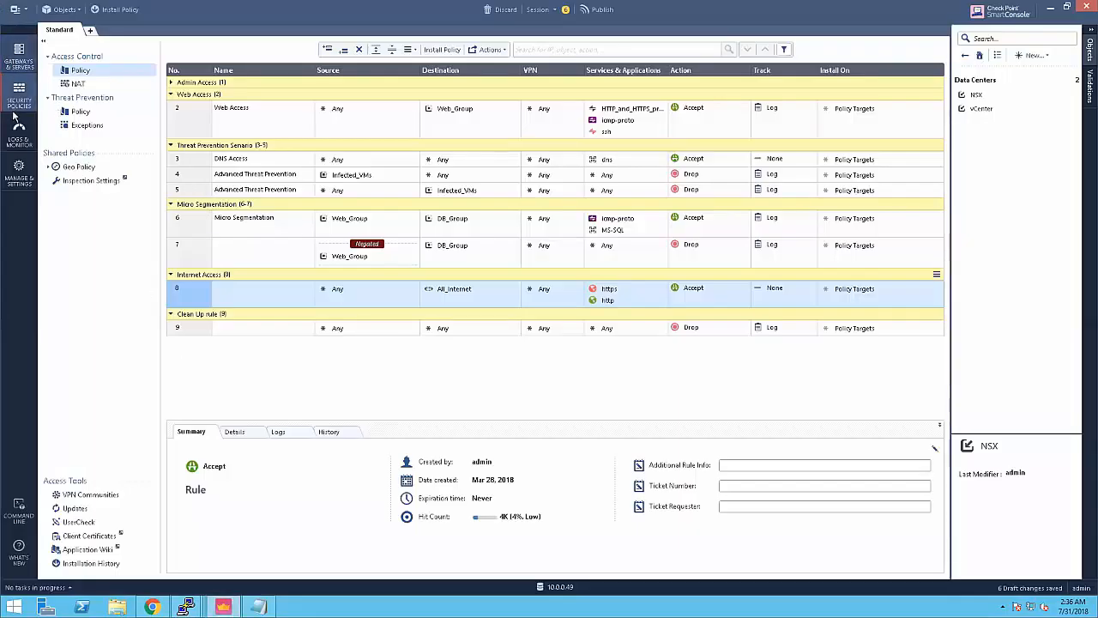
pyautogui.click(20, 137)
pyautogui.click(129, 57)
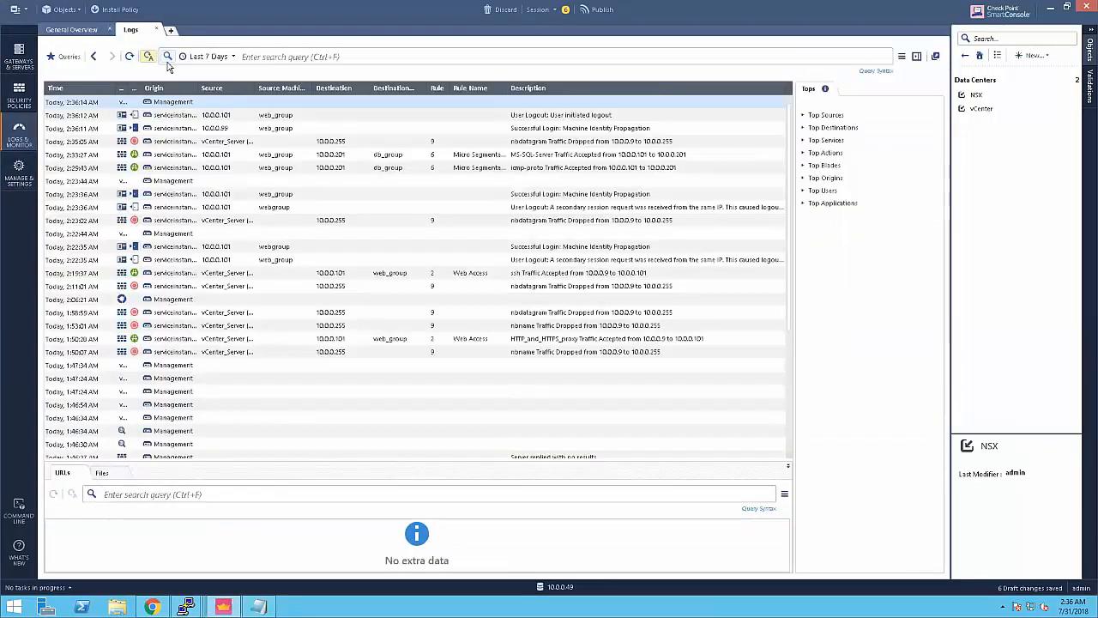
pyautogui.click(19, 94)
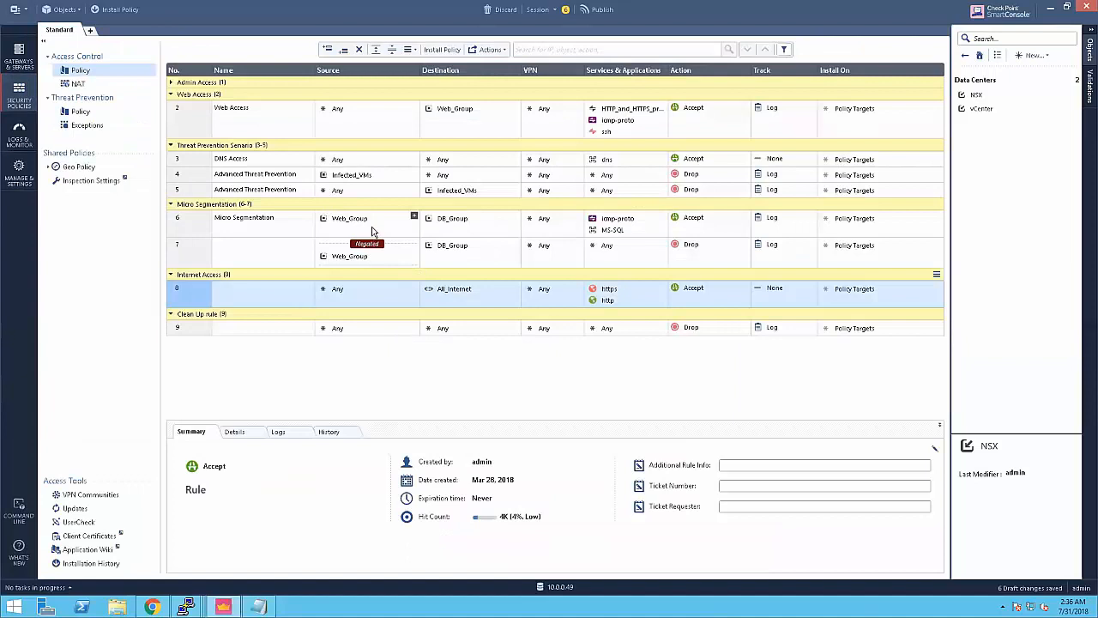
pyautogui.moveTo(354, 222)
pyautogui.moveTo(187, 605)
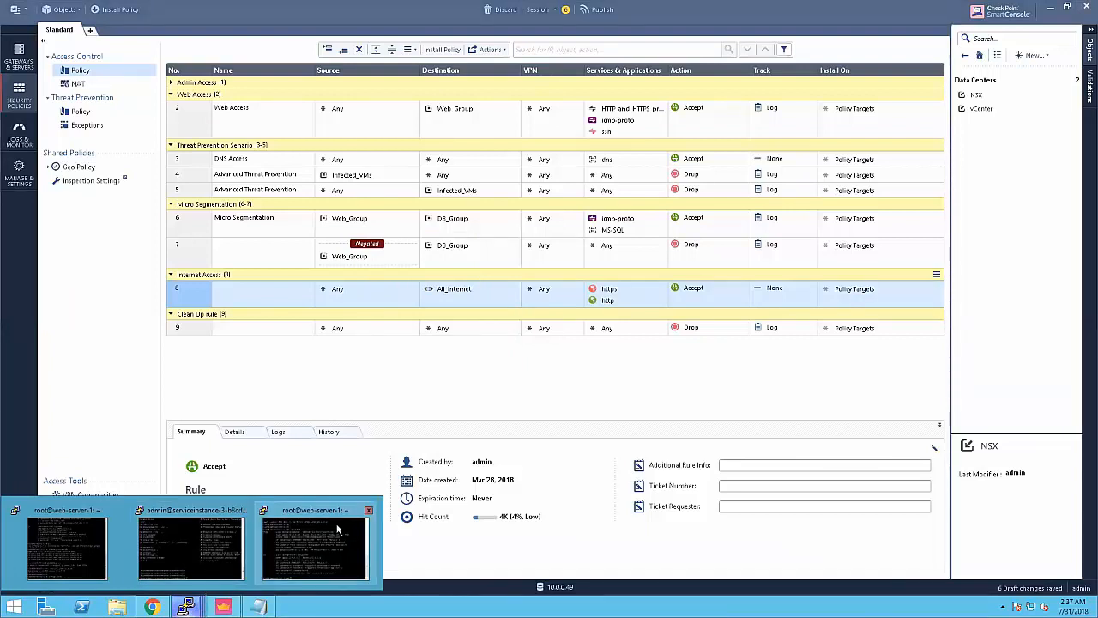
# Step: Run 'pdp m a' on the gateway and mark 10.0.0.99 among the Web_Group identities
pyautogui.click(204, 533)
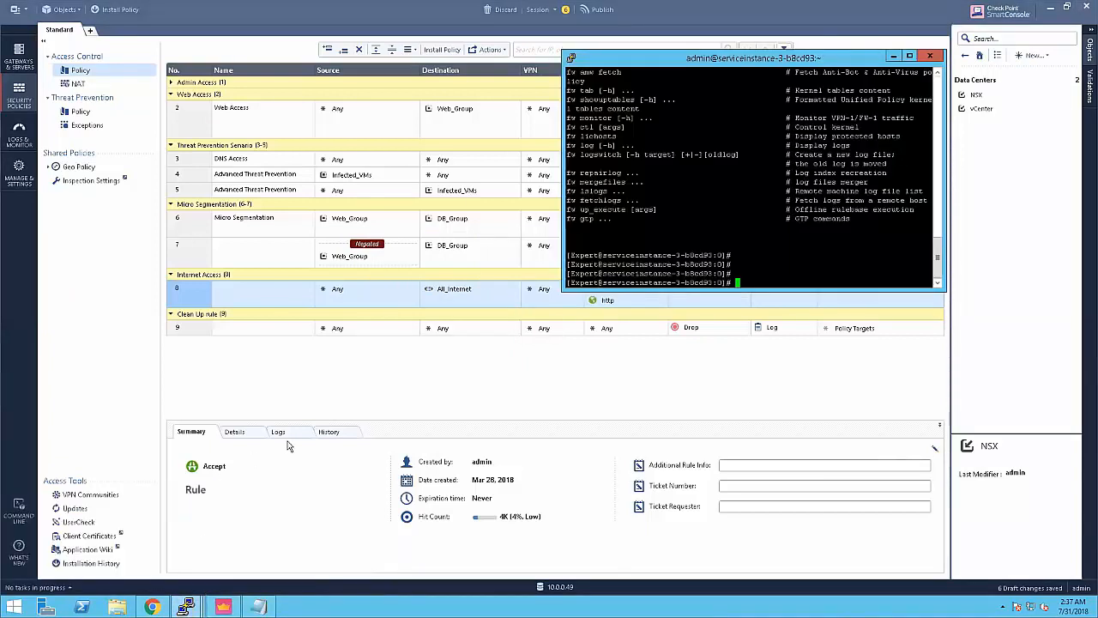
pyautogui.write('pdp m a')
pyautogui.press('Return')
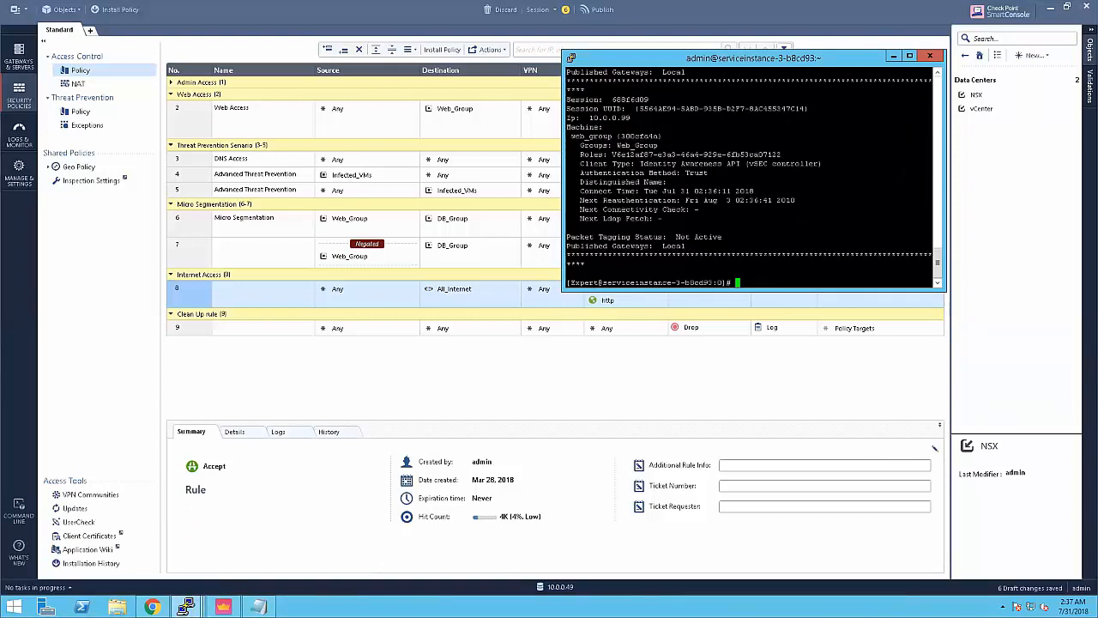
pyautogui.moveTo(588, 118); pyautogui.dragTo(637, 119)
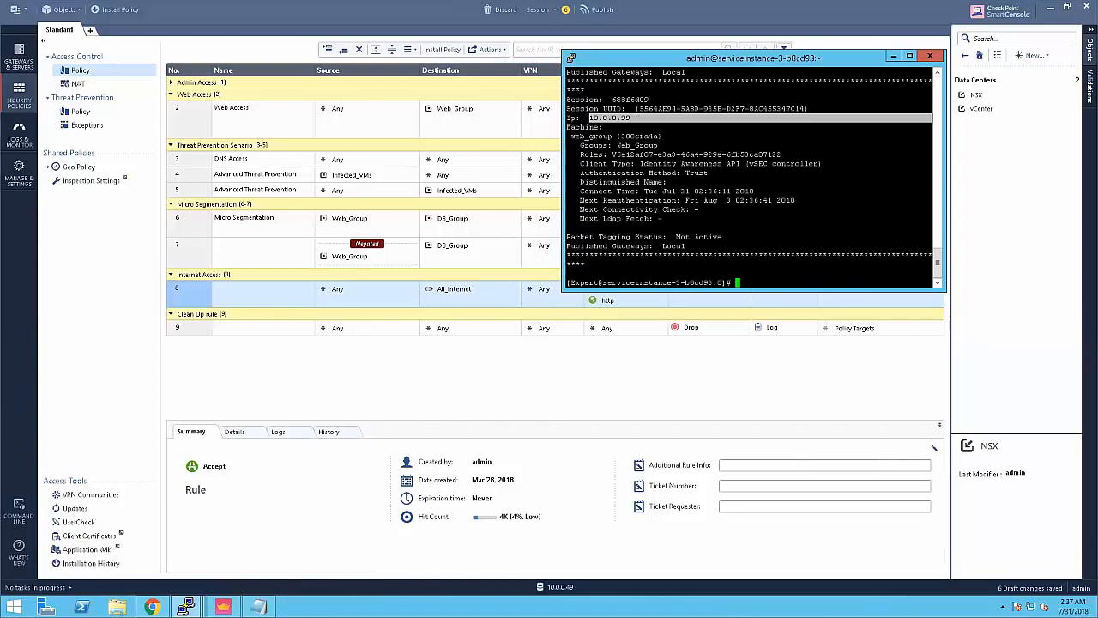
# Step: Return to the web server session and enter ./connection-test.sh at the root prompt
pyautogui.click(457, 390)
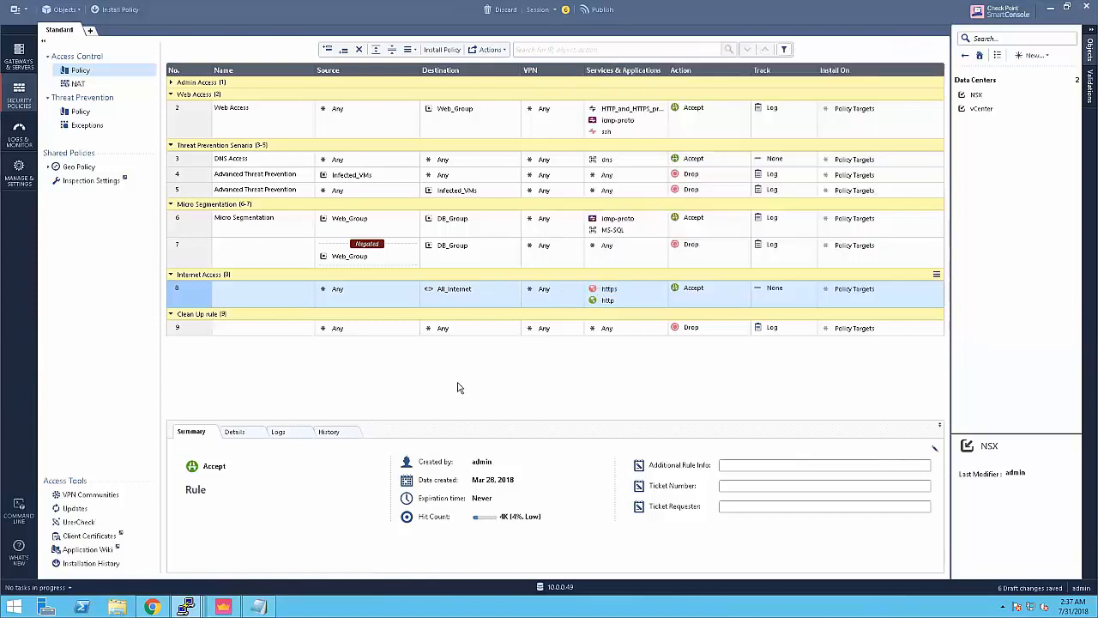
pyautogui.moveTo(186, 605)
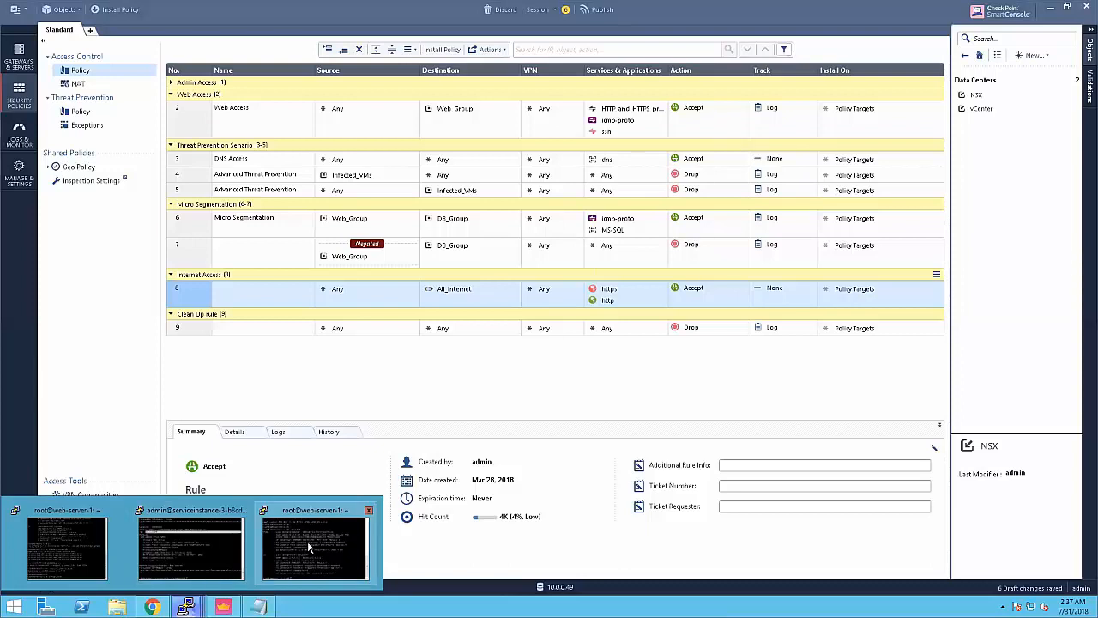
pyautogui.click(307, 541)
pyautogui.write('./connection-test.sh')
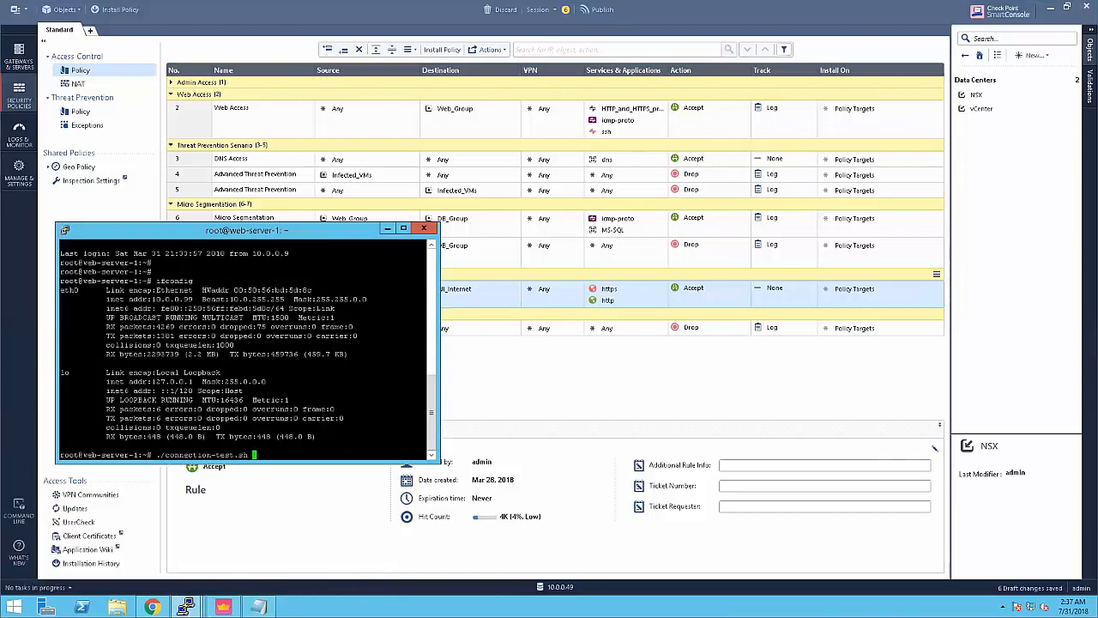
# Step: Execute ./connection-test.sh, getting all four pings to 10.0.0.201 answered with 0% loss
pyautogui.press('Return')
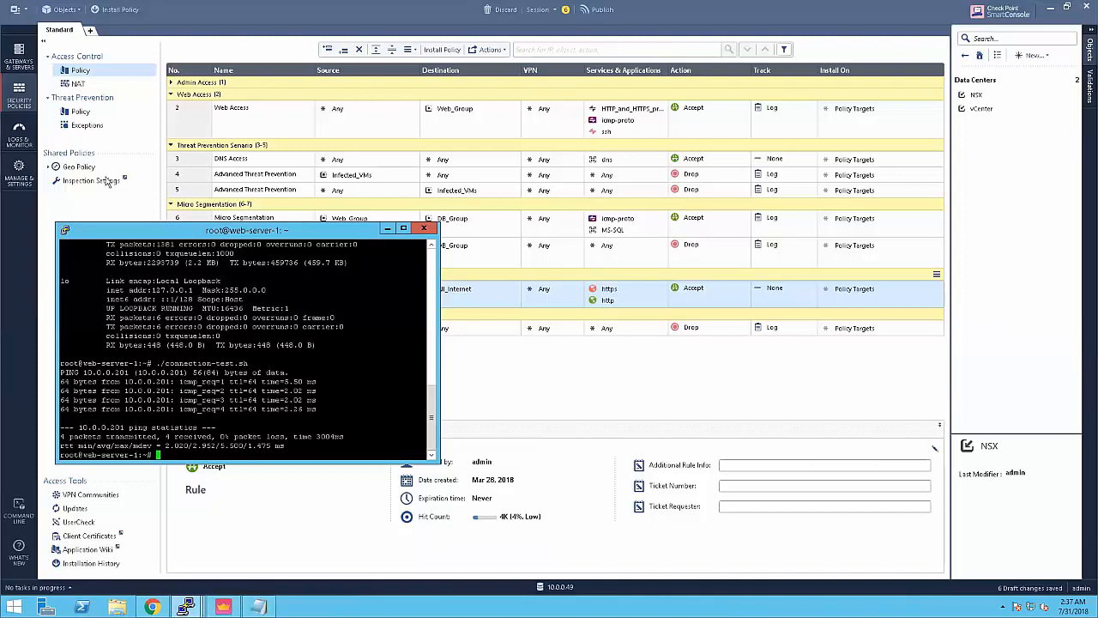
# Step: In Logs & Monitor, inspect the accepted 10.0.0.99 ping and the 10.0.0.101 MS-SQL entries
pyautogui.click(19, 135)
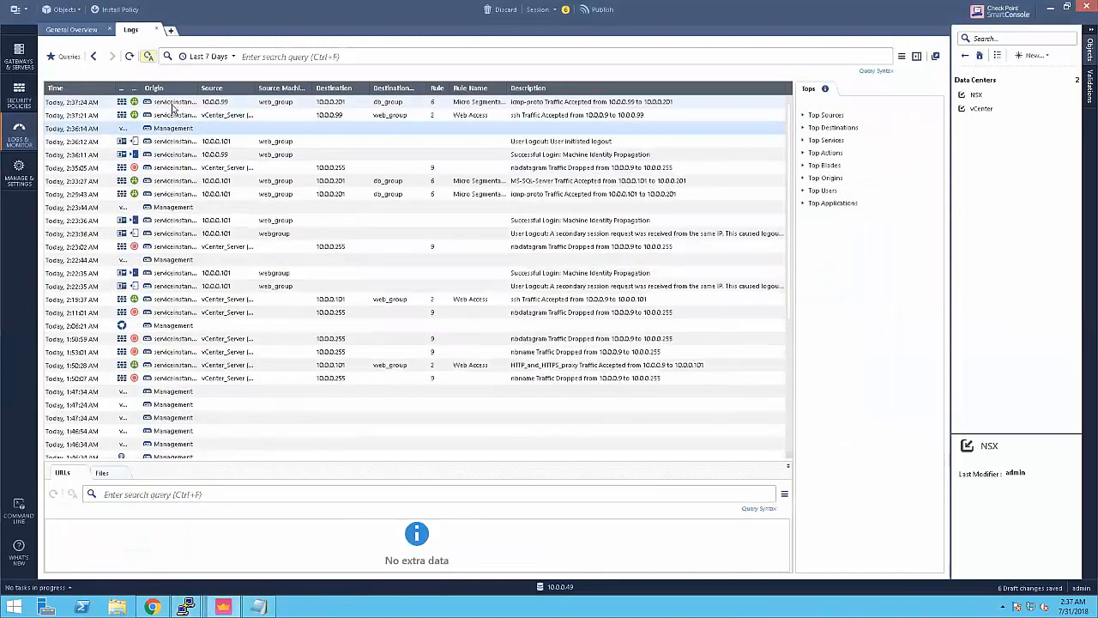
pyautogui.click(171, 104)
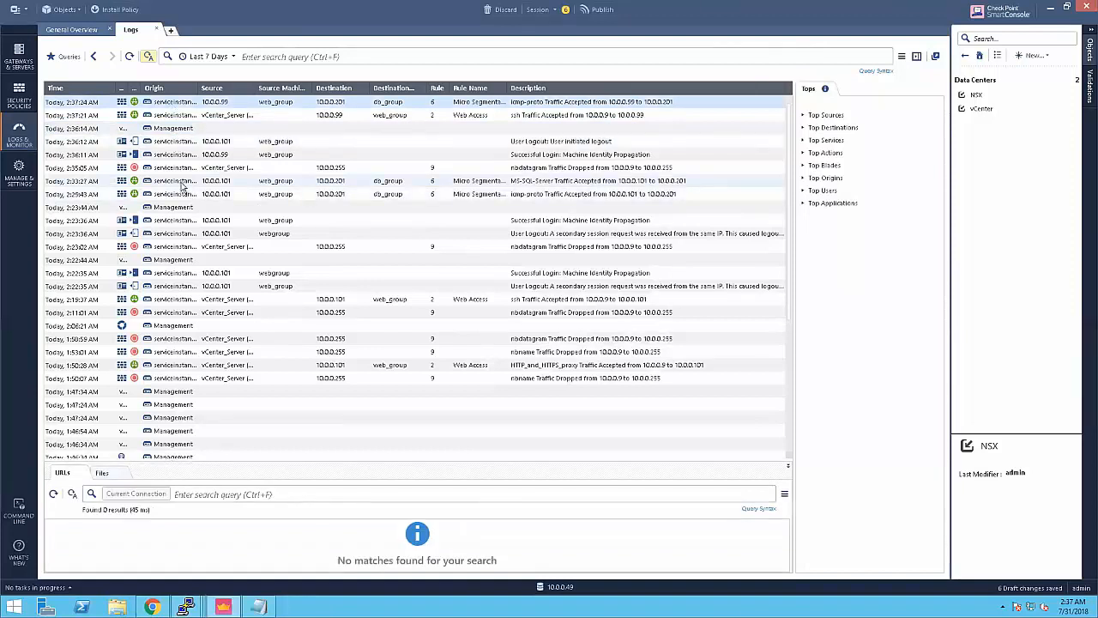
pyautogui.click(189, 181)
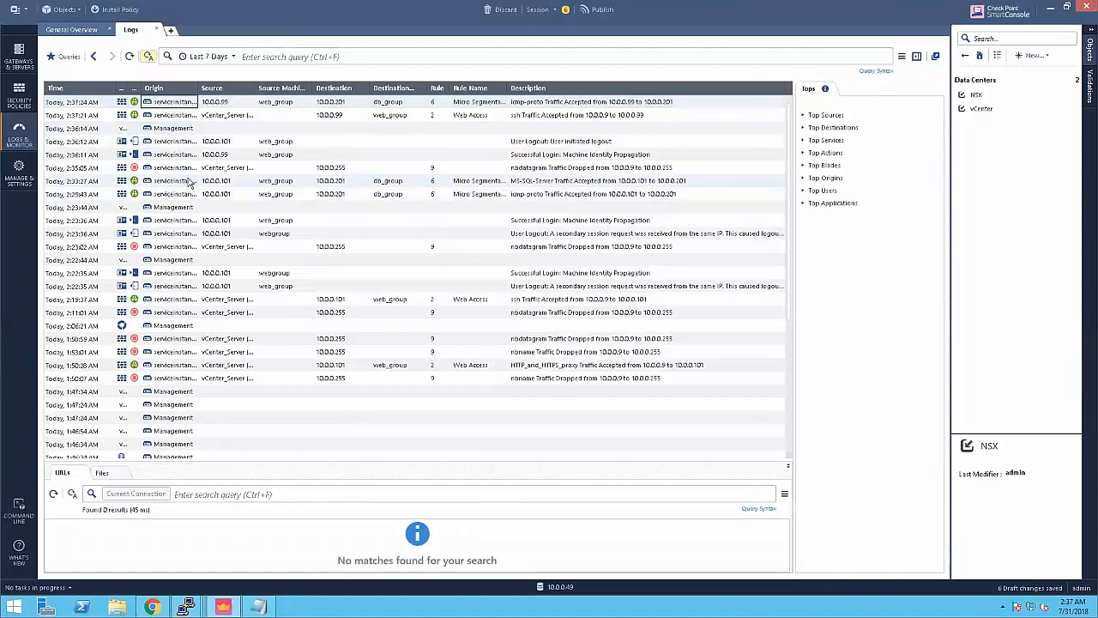
pyautogui.click(194, 107)
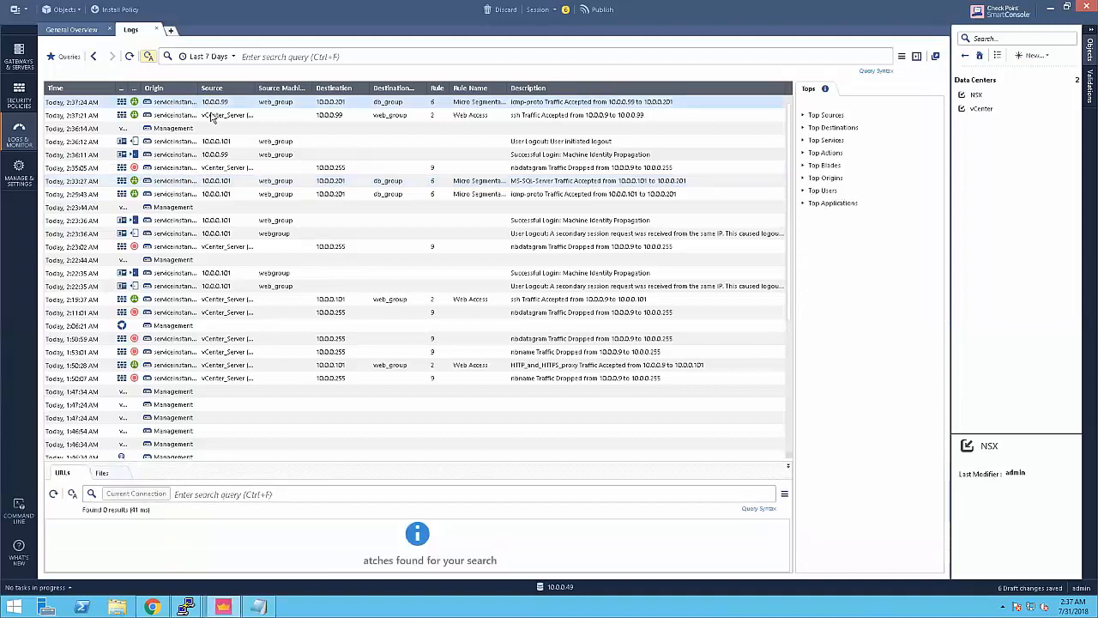
pyautogui.click(290, 183)
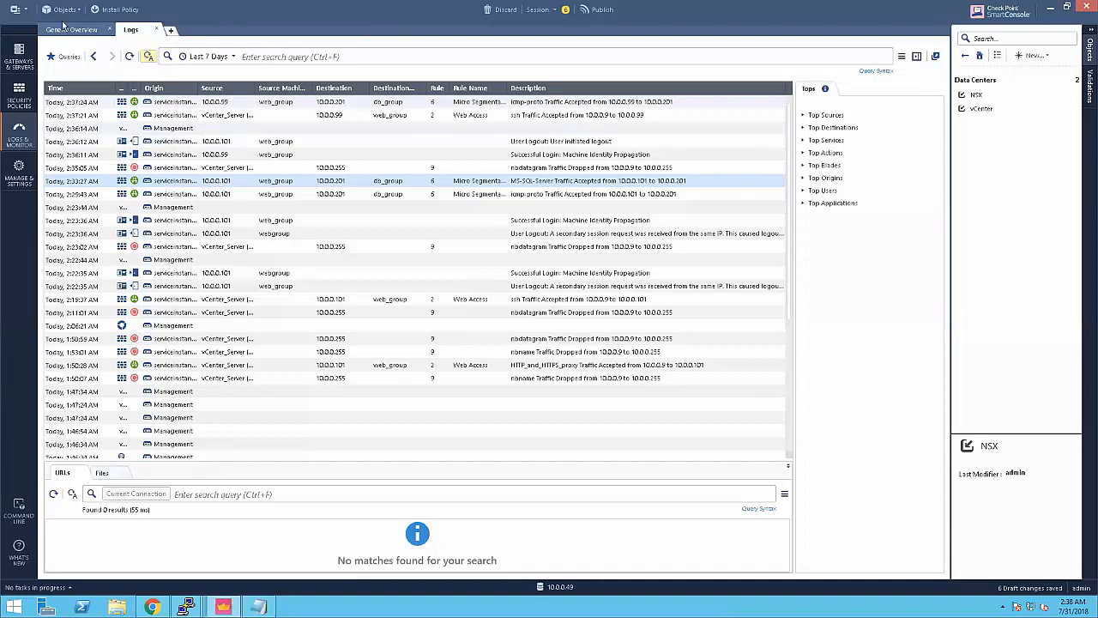
# Step: Open Gateways & Servers to view the CloudGuard Service LAB-Cluster summary
pyautogui.click(19, 59)
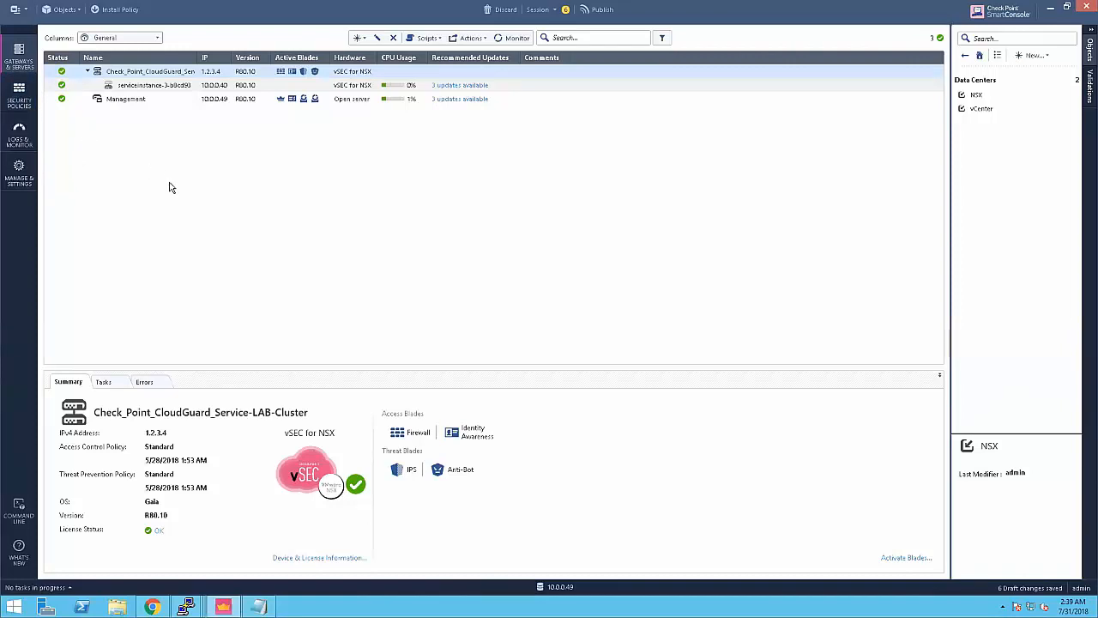
# Step: Return to the Standard rulebase showing the Threat Prevention Scenario rules with Infected_VMs
pyautogui.click(22, 98)
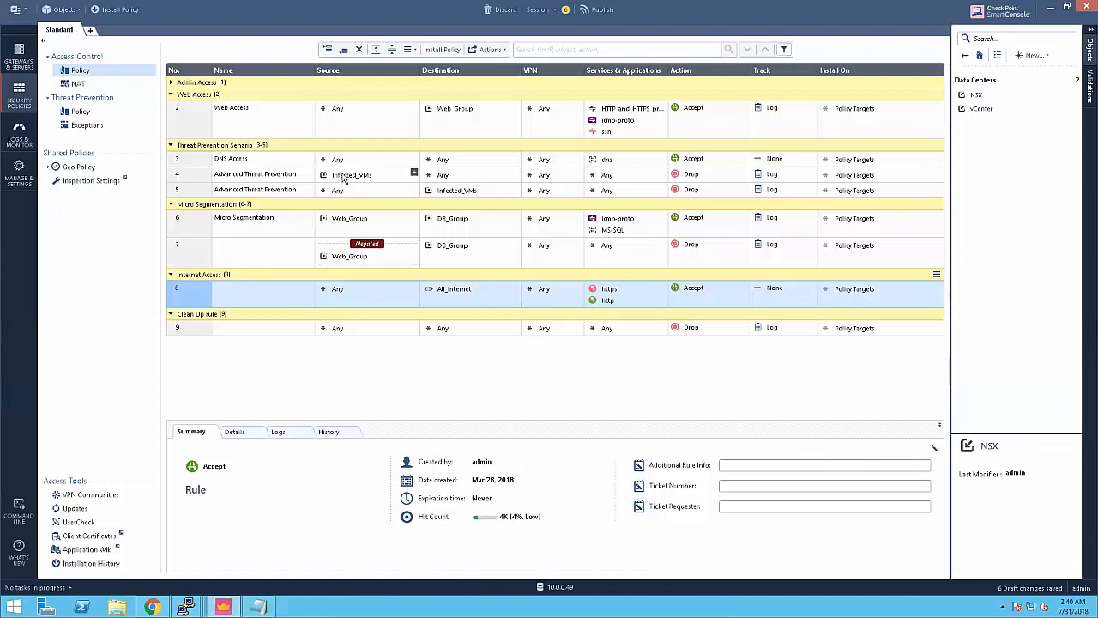
# Step: Review the Infected_VMs group card in rule 4, then switch to the vSphere Web Client
pyautogui.moveTo(344, 178)
pyautogui.moveTo(355, 178)
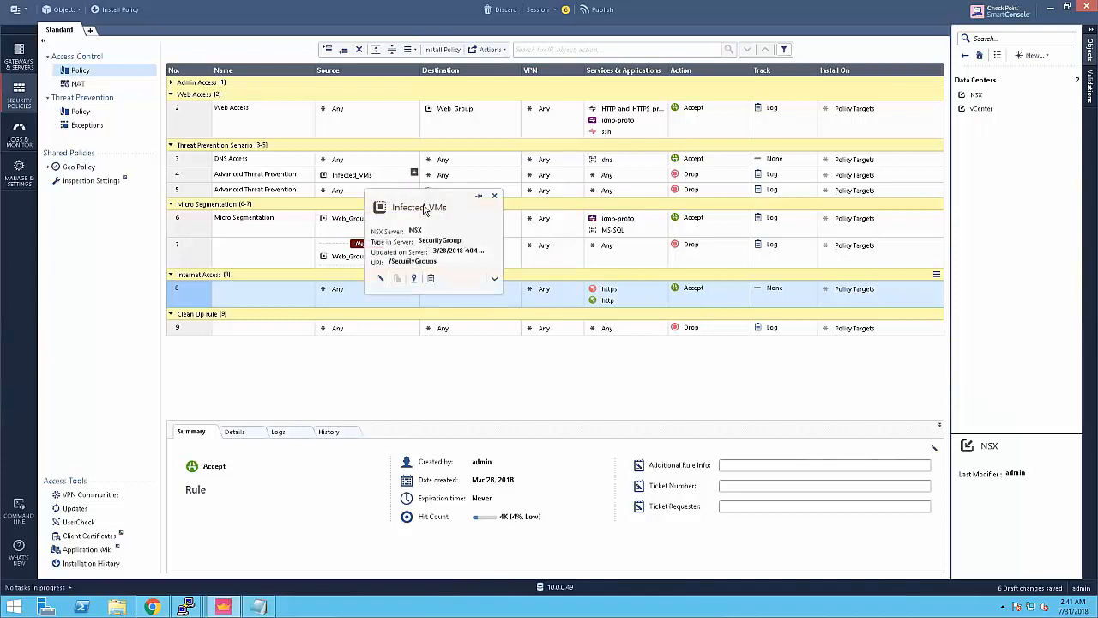
pyautogui.click(151, 607)
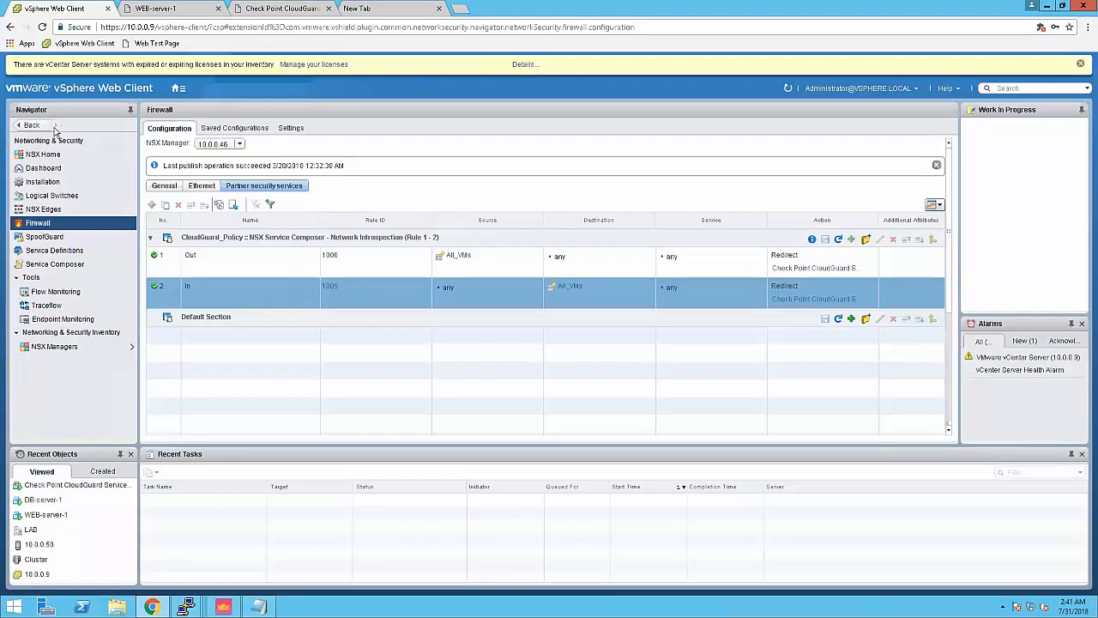
# Step: Show WEB-server-1's summary in Hosts and Clusters, confirming All_VMs and Web_Group membership
pyautogui.click(38, 129)
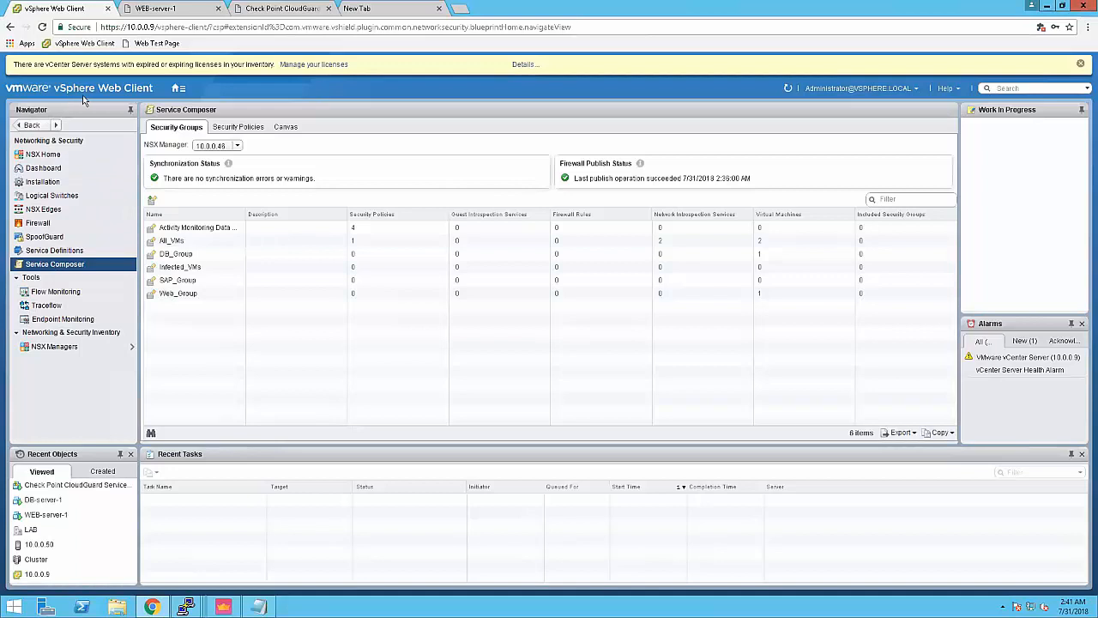
pyautogui.click(180, 87)
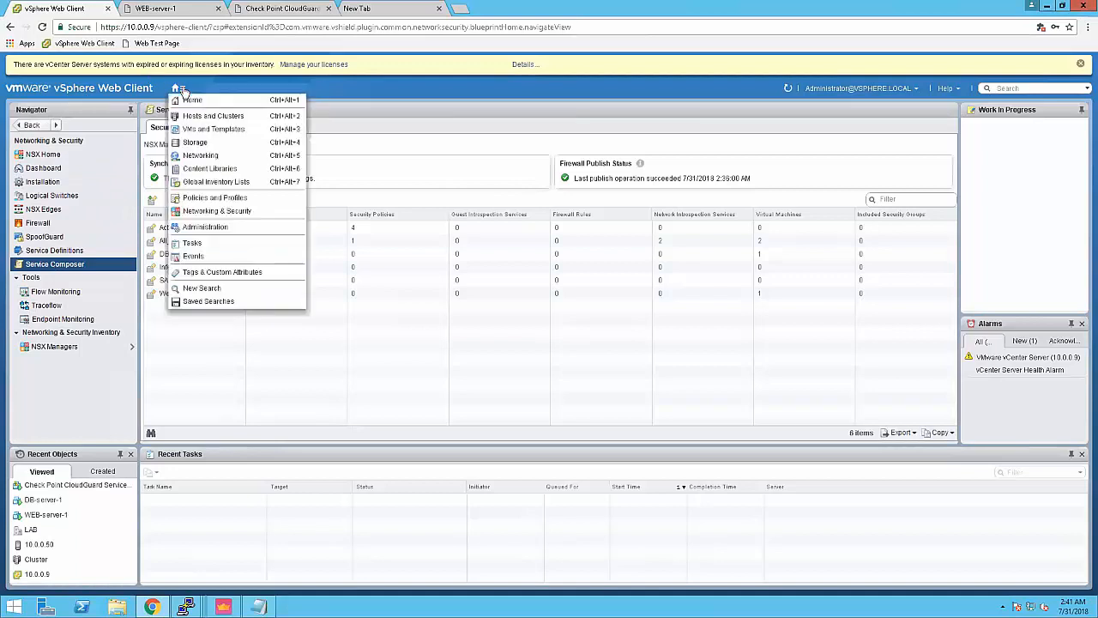
pyautogui.click(206, 116)
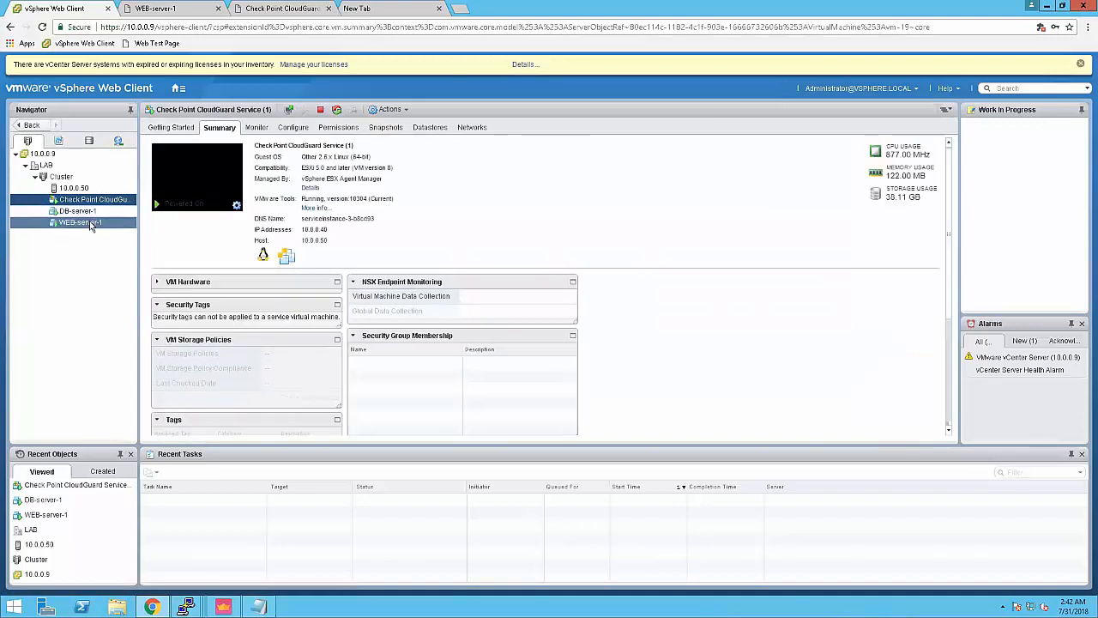
pyautogui.click(91, 224)
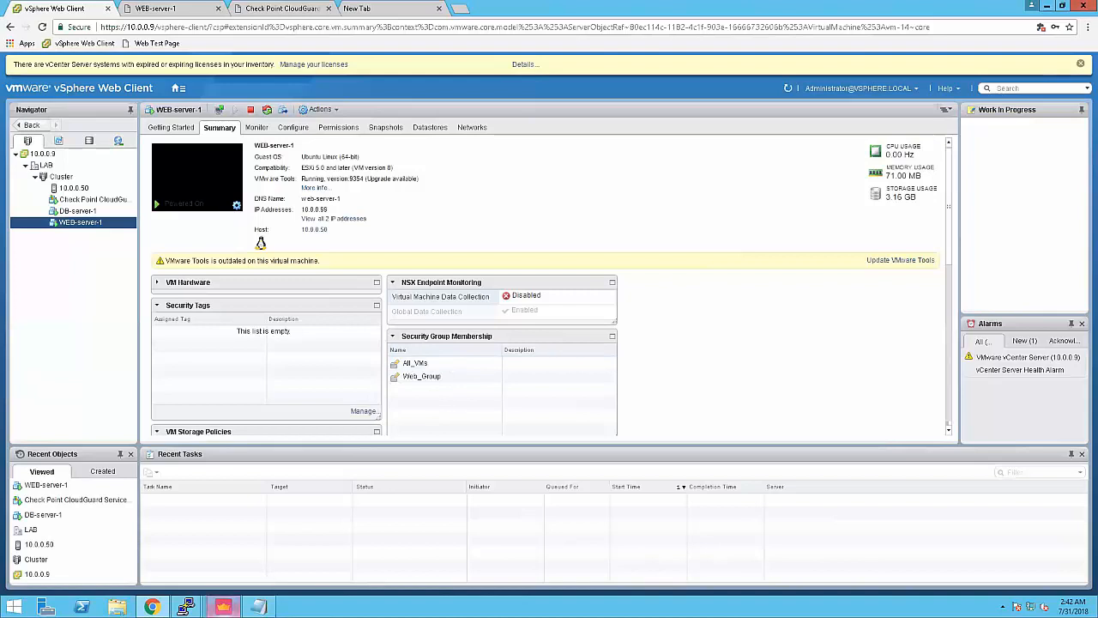
pyautogui.click(223, 607)
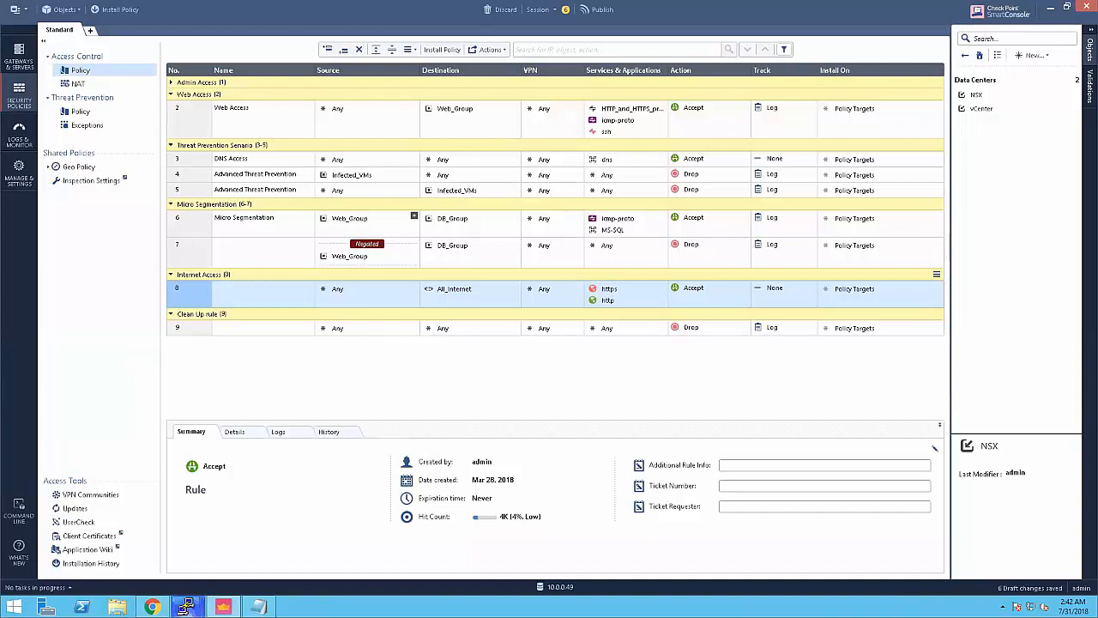
# Step: Bring the web-server-1 PuTTY session forward and begin entering ./propagate_bot.sh at a fresh prompt
pyautogui.moveTo(187, 607)
pyautogui.click(318, 550)
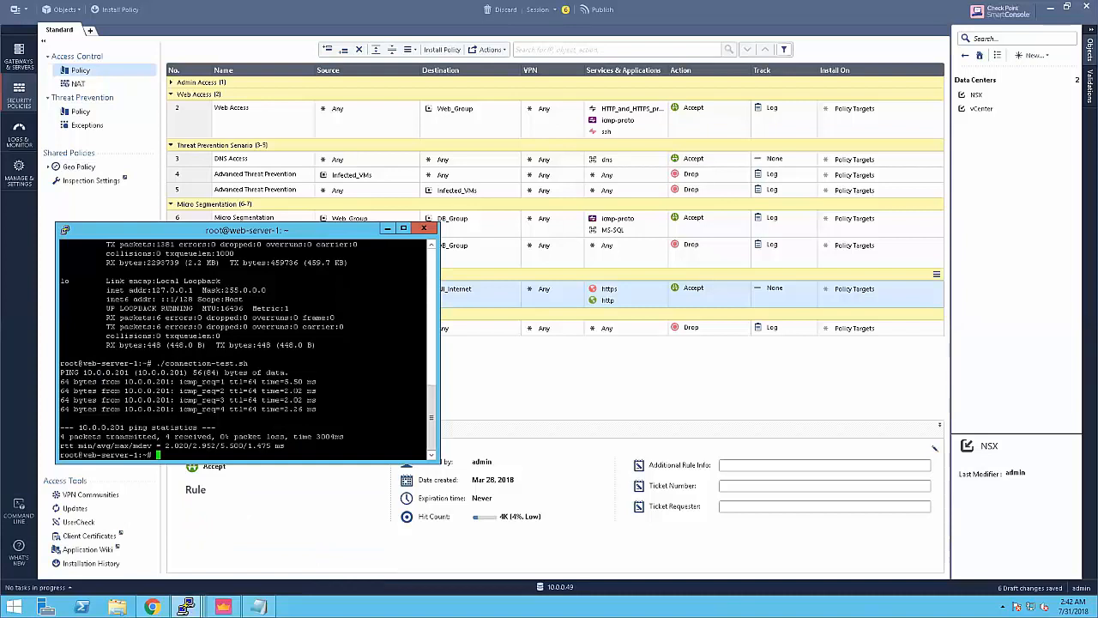
pyautogui.press('Return')
pyautogui.press('Return')
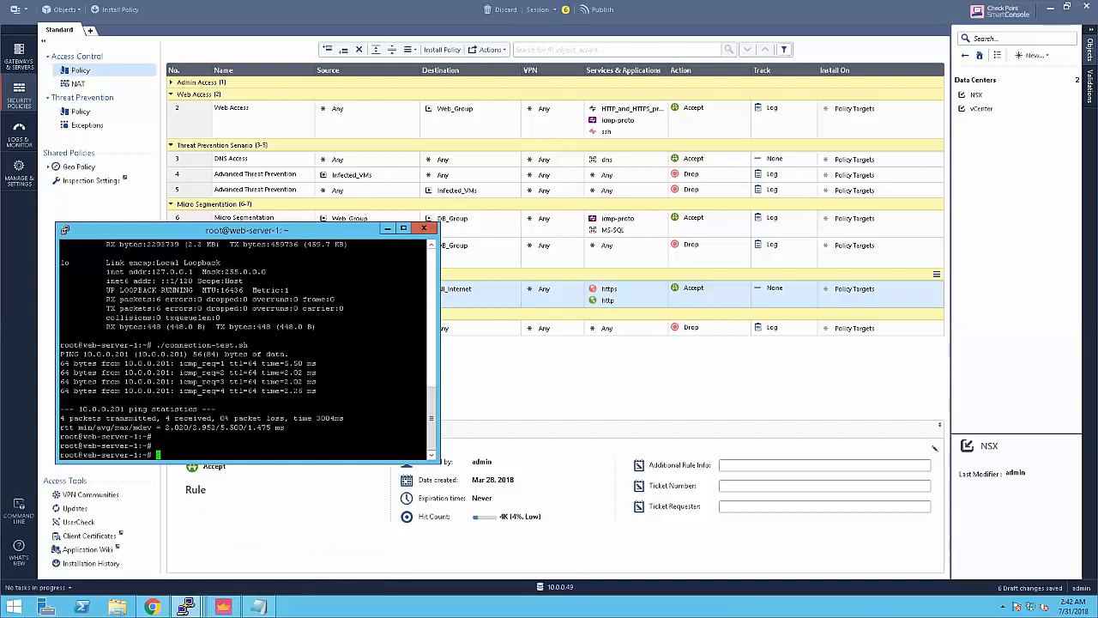
pyautogui.write('./')
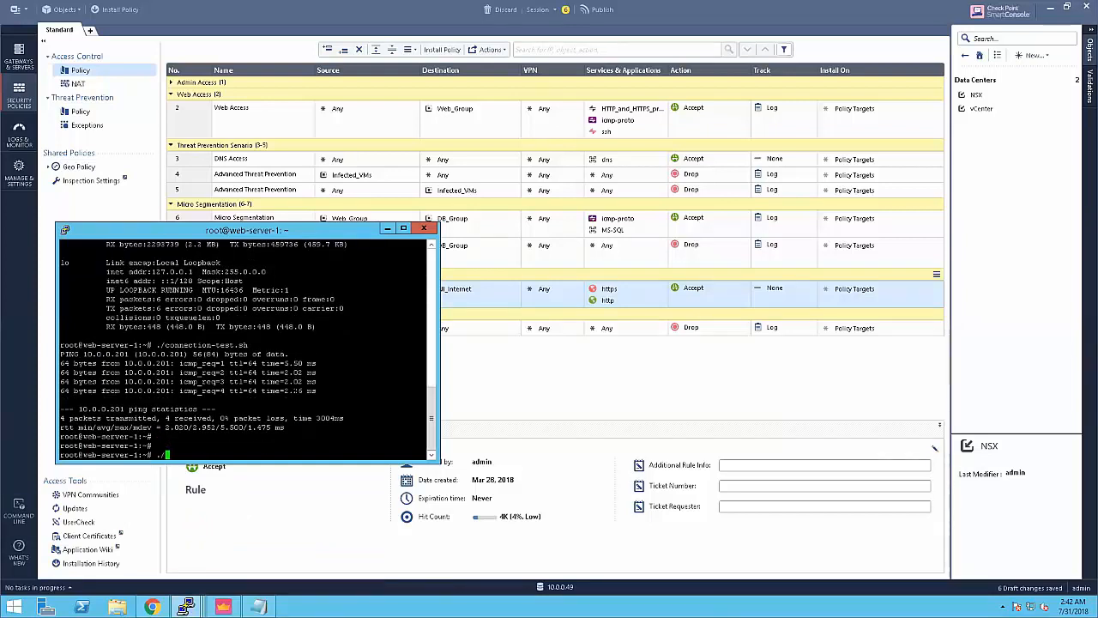
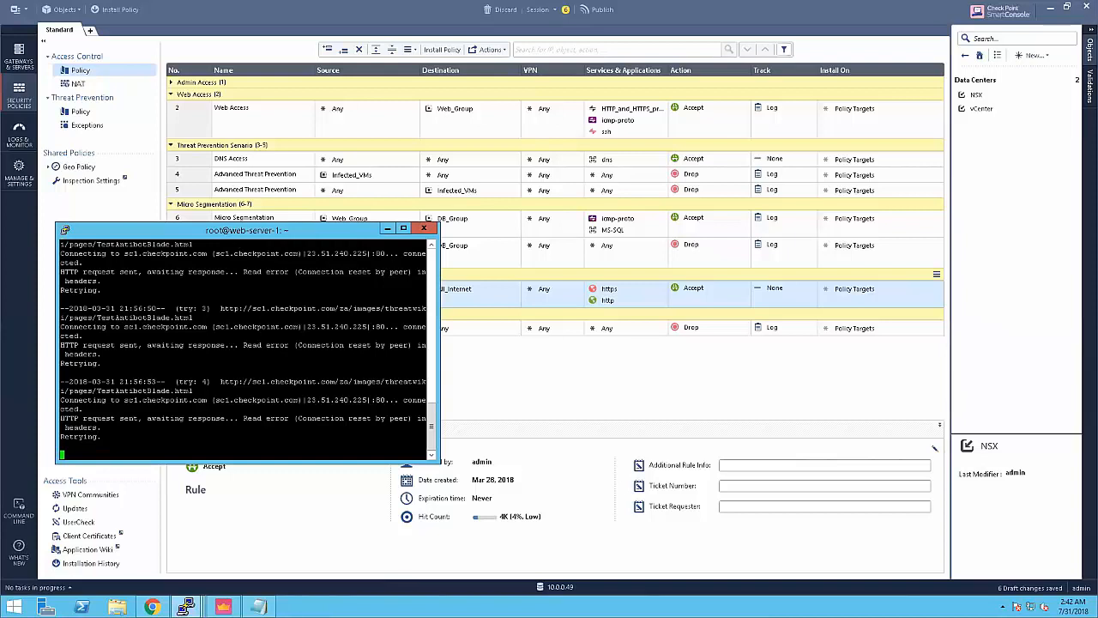
# Step: Switch SmartConsole to the Logs & Monitor view while the bot script keeps retrying
pyautogui.click(22, 139)
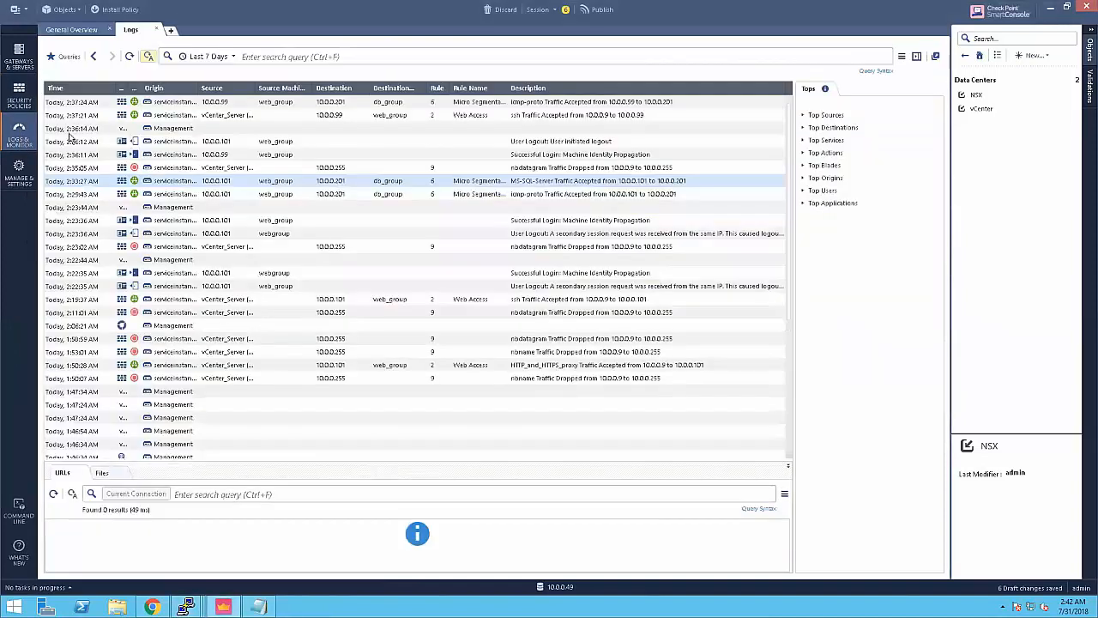
# Step: Refresh the logs and inspect an Anti-Bot 'Prevented on 10.0.0.99' entry's details
pyautogui.click(130, 56)
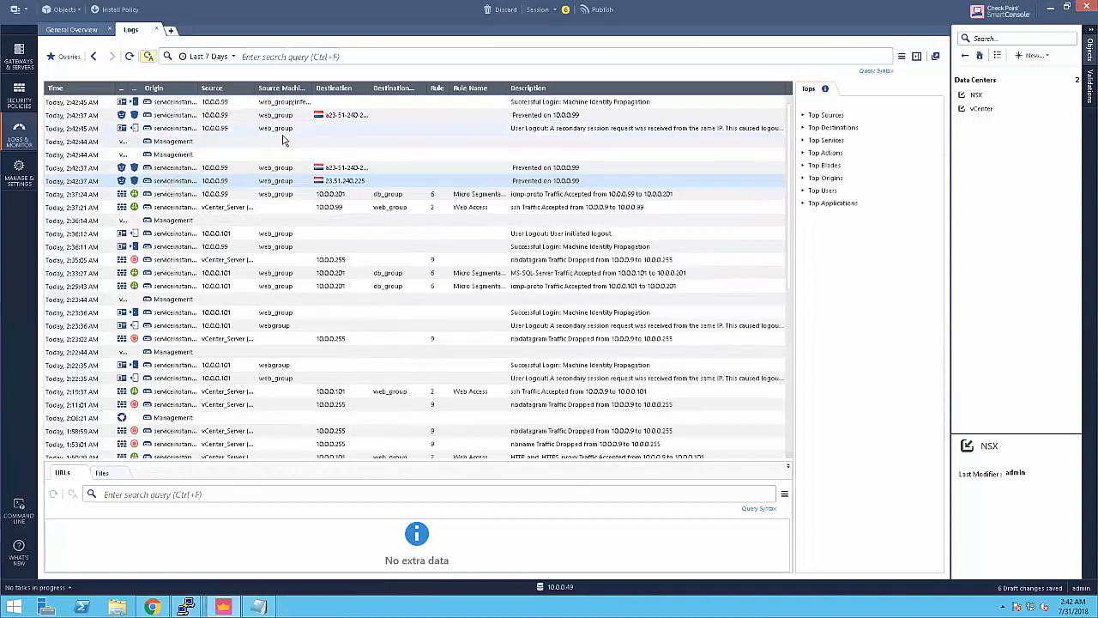
pyautogui.moveTo(320, 115)
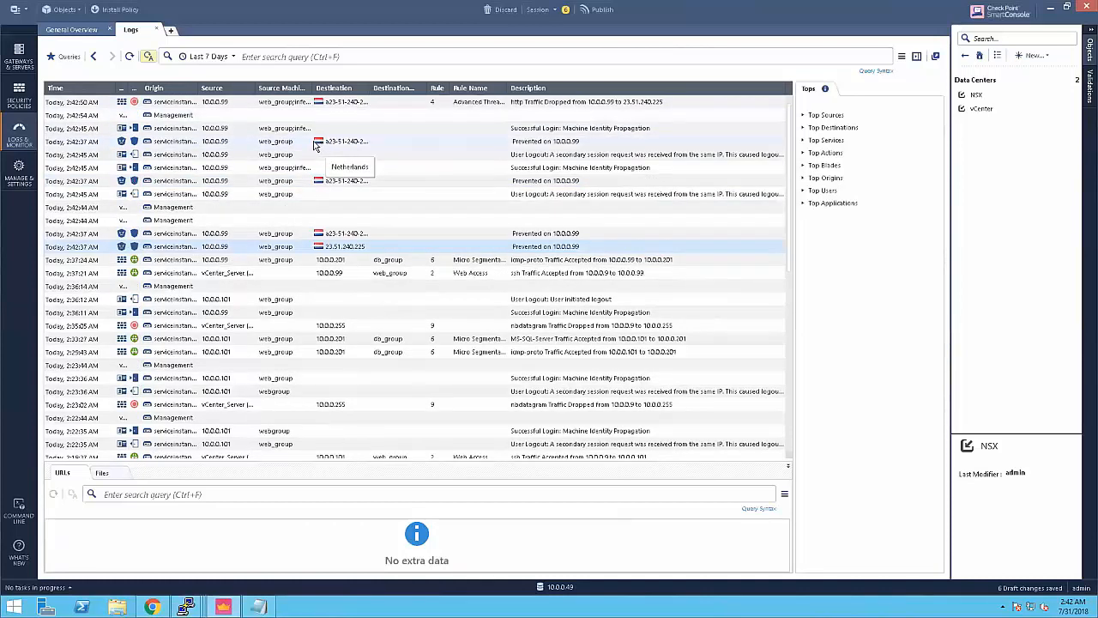
pyautogui.doubleClick(285, 146)
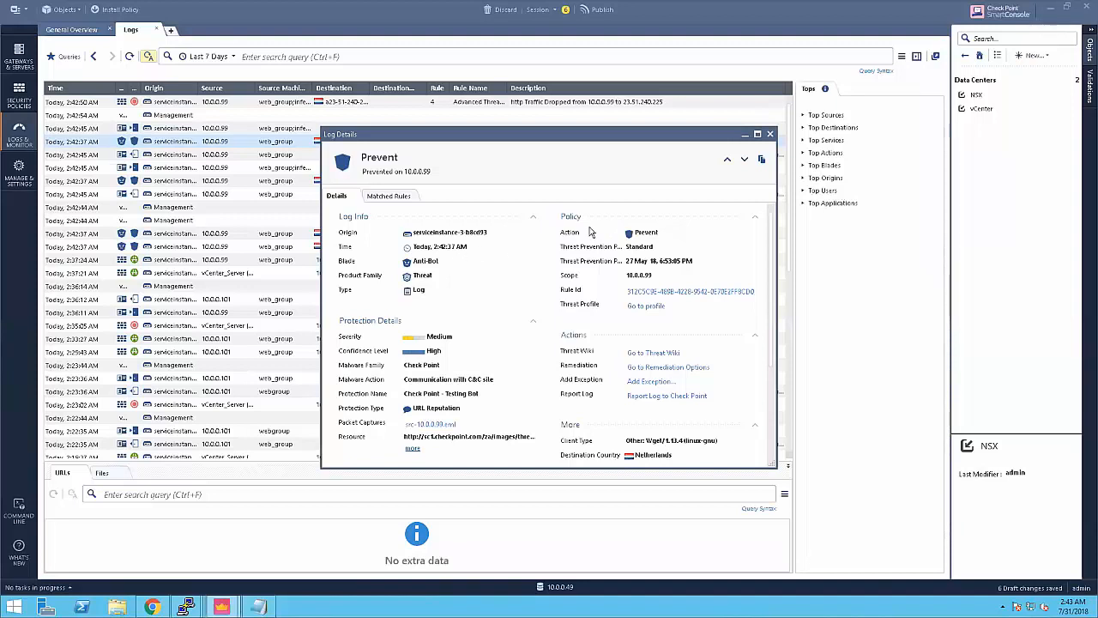
pyautogui.click(770, 135)
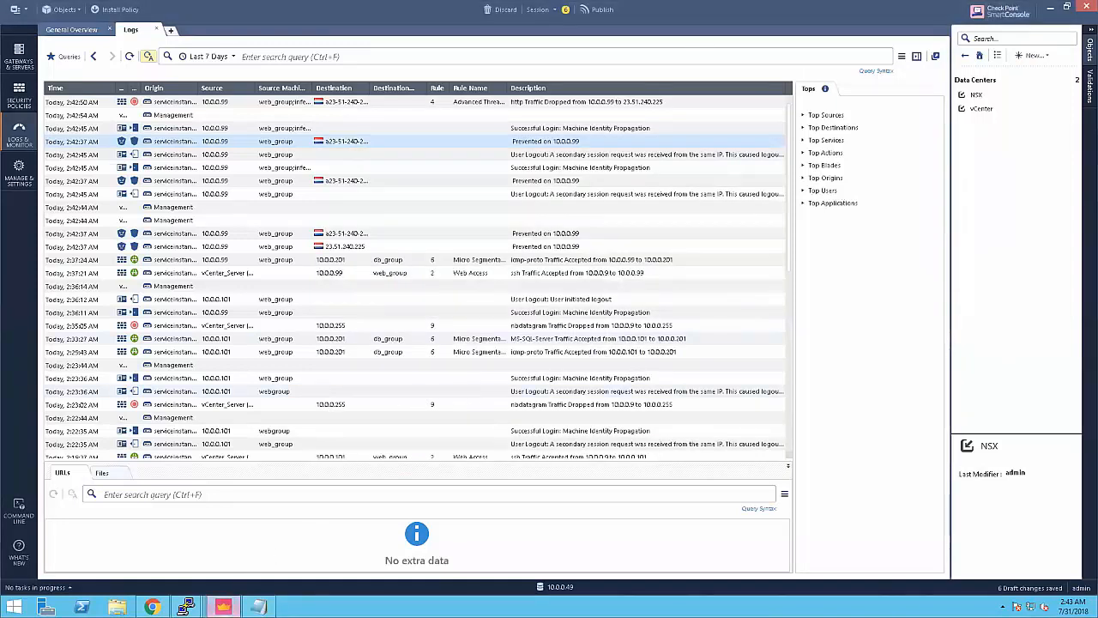
pyautogui.moveTo(223, 607)
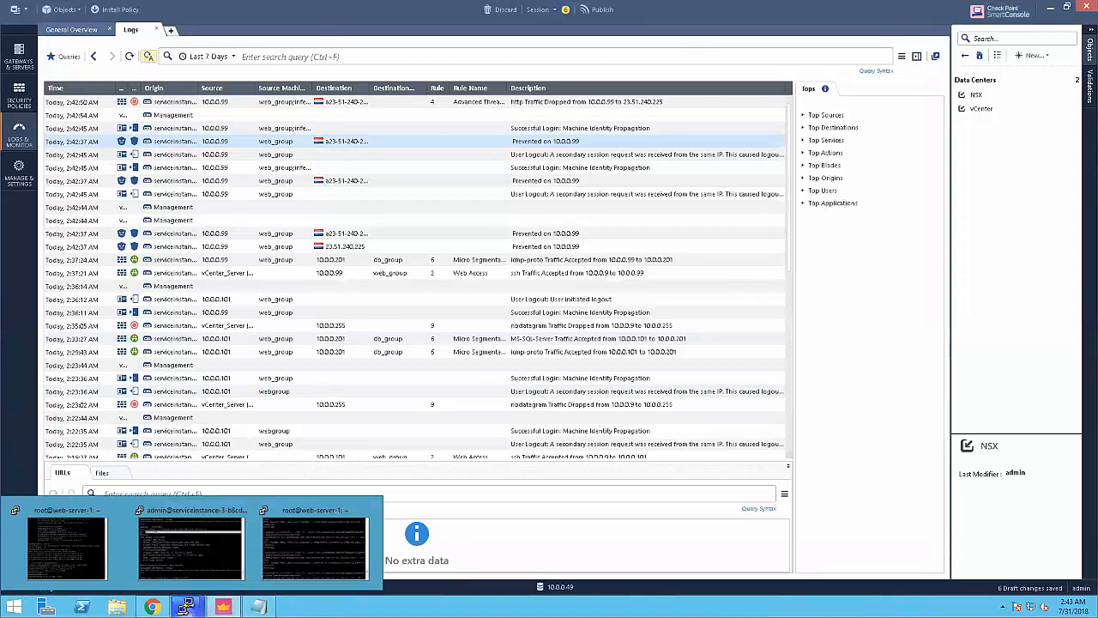
# Step: Refresh WEB-server-1's vSphere summary to show the Check_Point.BotFound tag and Infected_VMs membership
pyautogui.moveTo(159, 601)
pyautogui.click(174, 568)
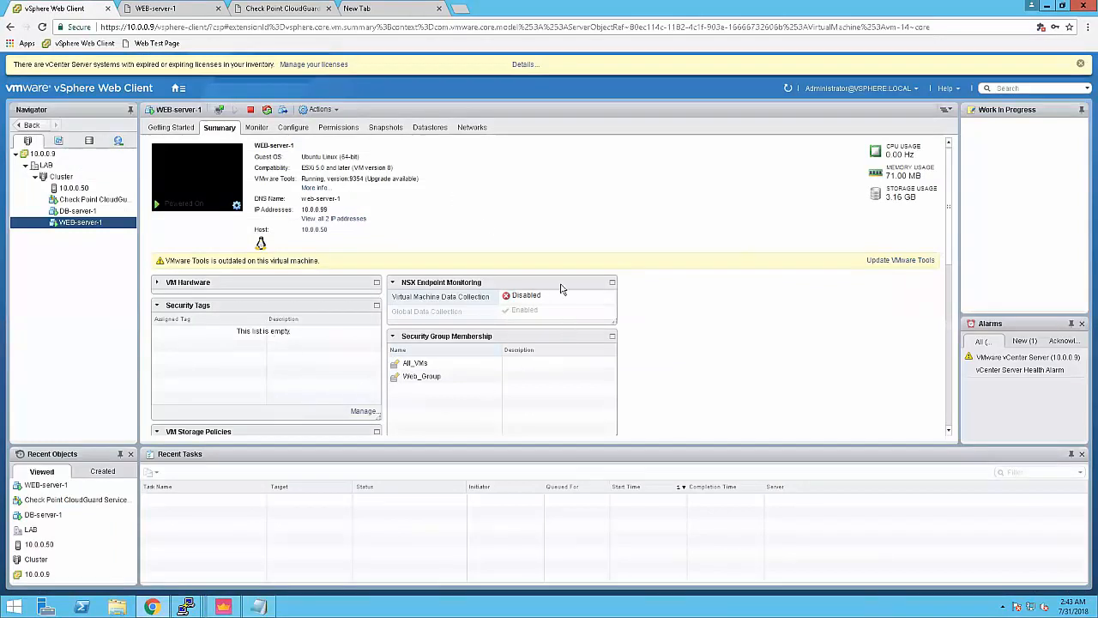
pyautogui.click(788, 90)
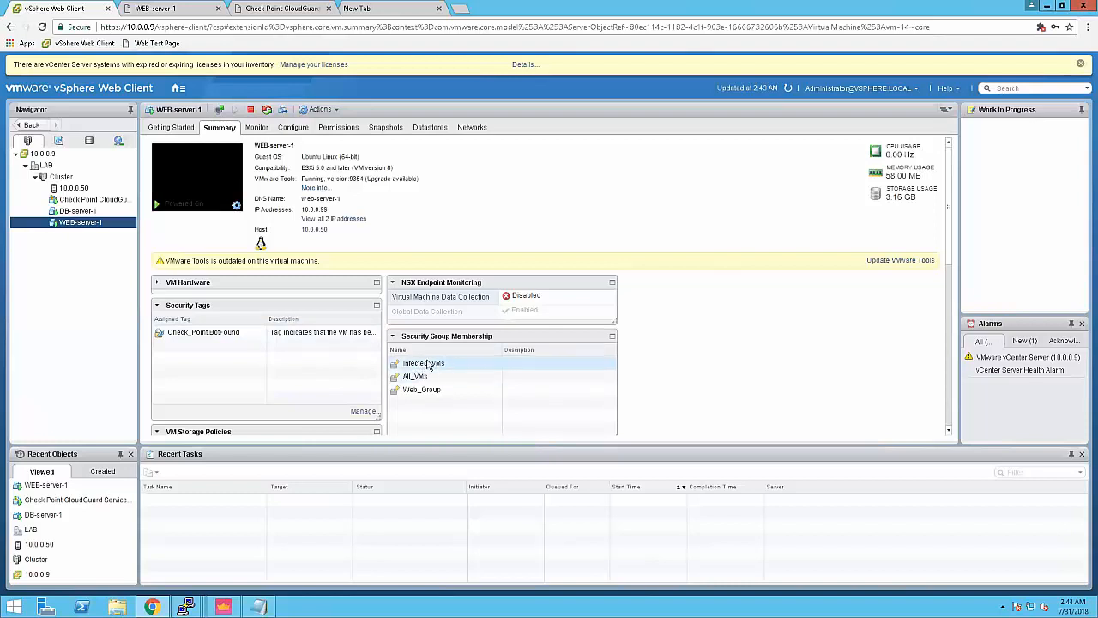
pyautogui.click(223, 607)
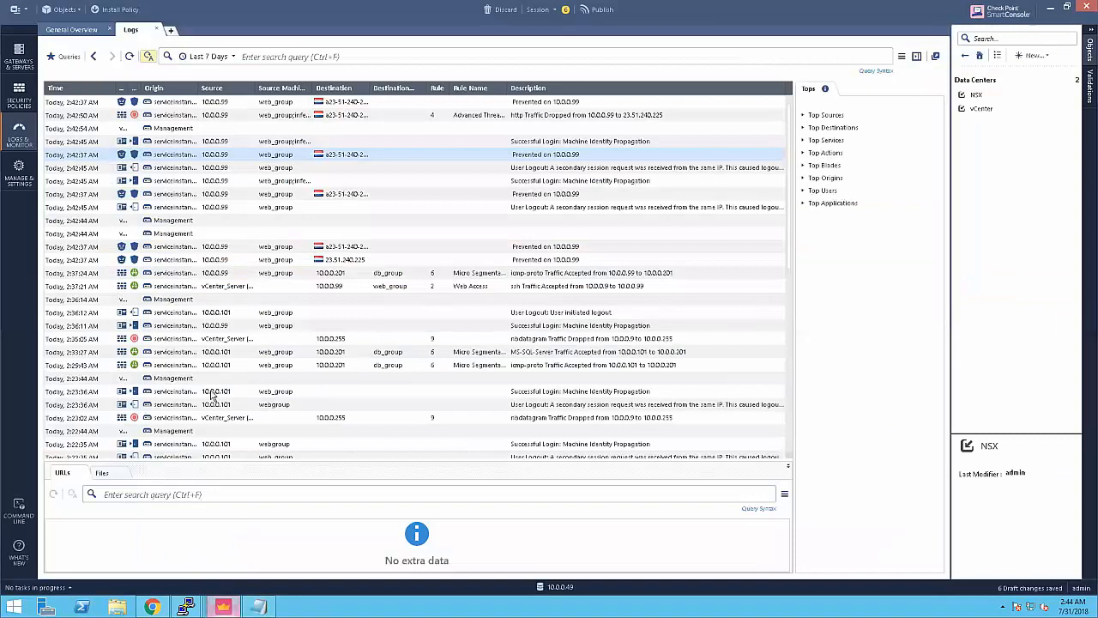
# Step: Review the Infected_VMs drop rules, then stop web-server-1's download and run ./connection-test.sh
pyautogui.click(19, 99)
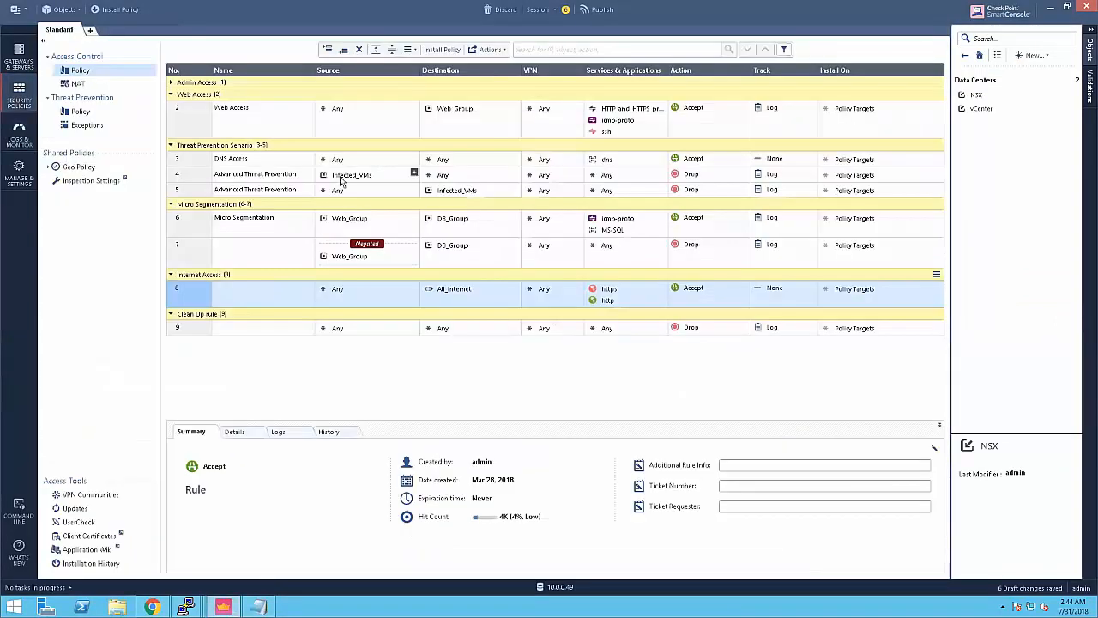
pyautogui.moveTo(341, 178)
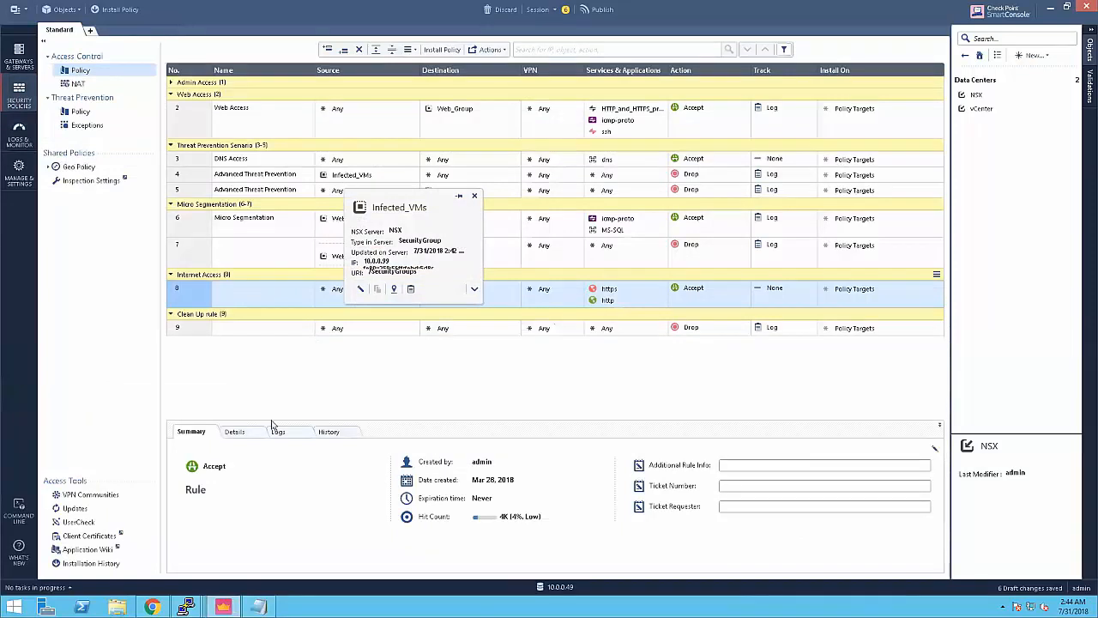
pyautogui.moveTo(188, 606)
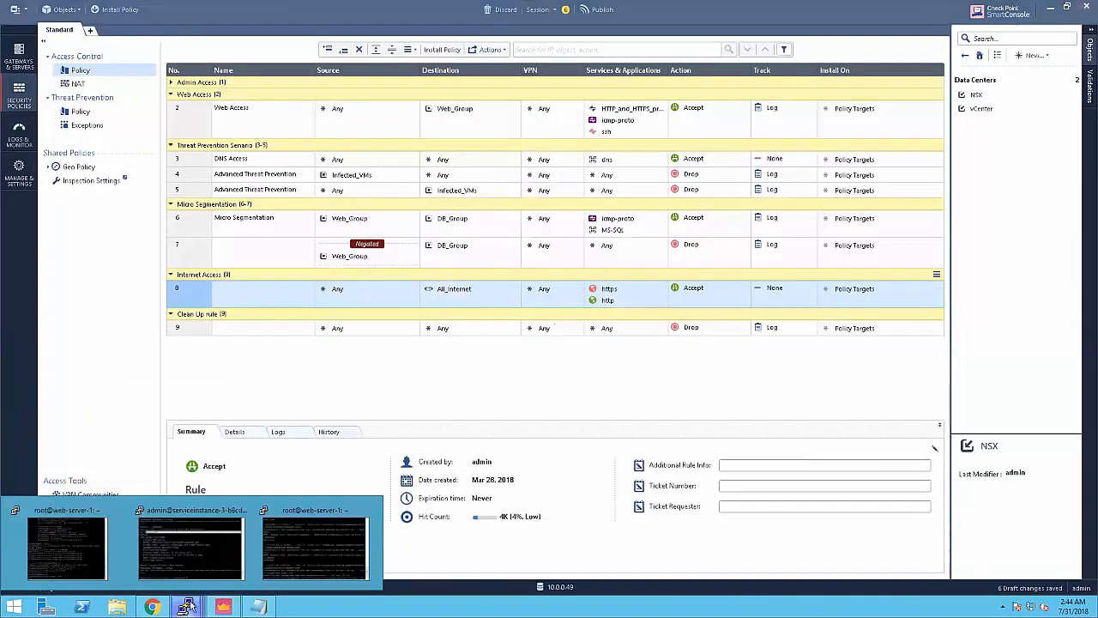
pyautogui.click(323, 541)
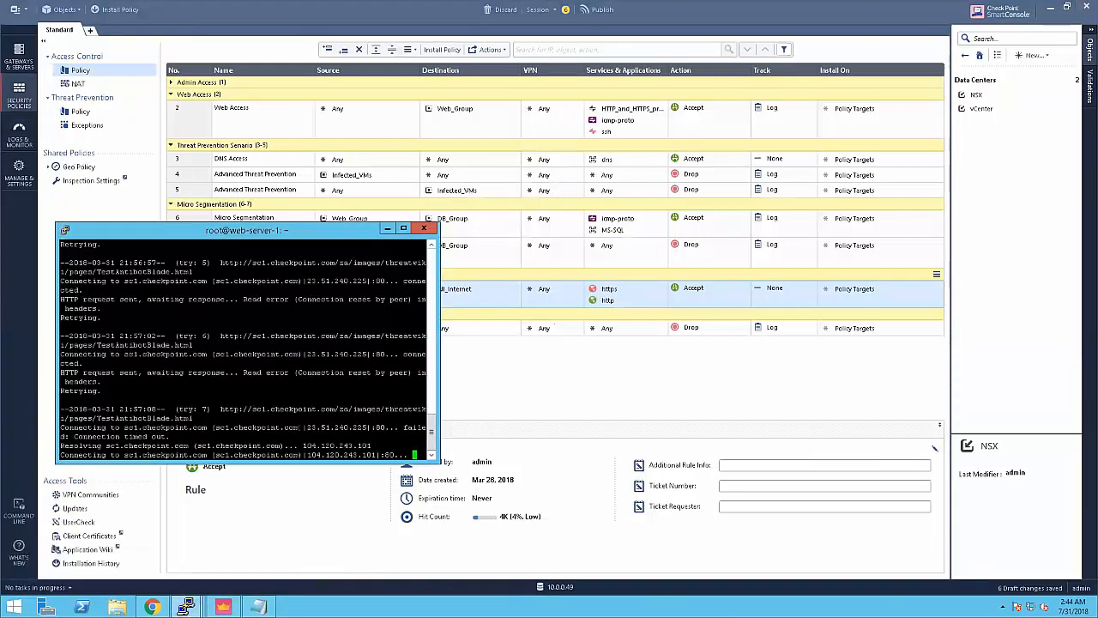
pyautogui.hotkey('ctrl', 'c')
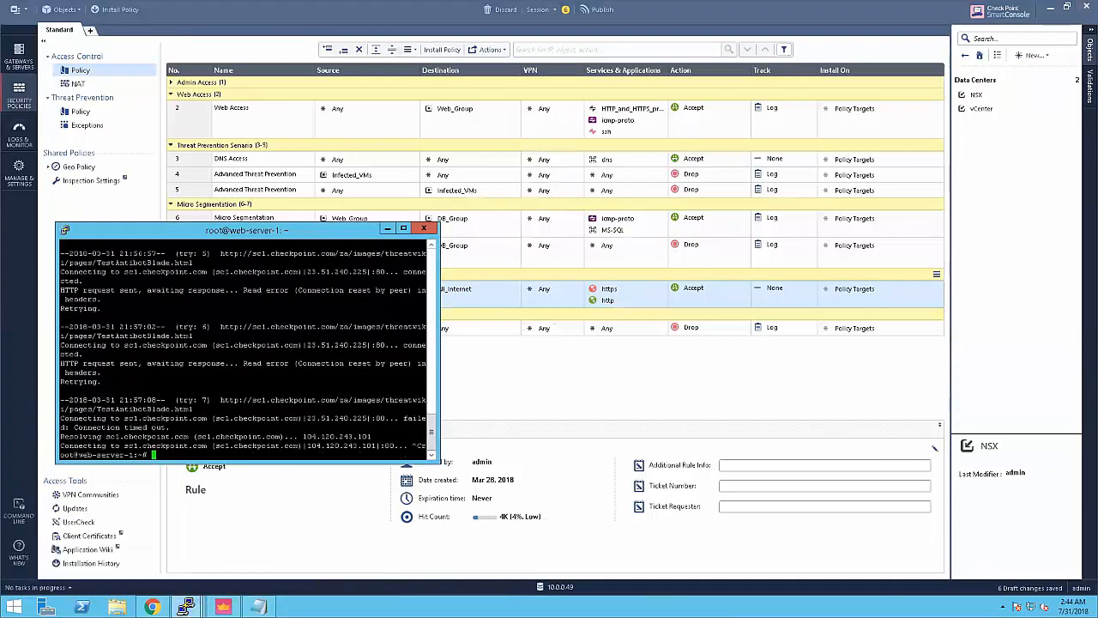
pyautogui.write('./connection-test.sh')
pyautogui.press('Return')
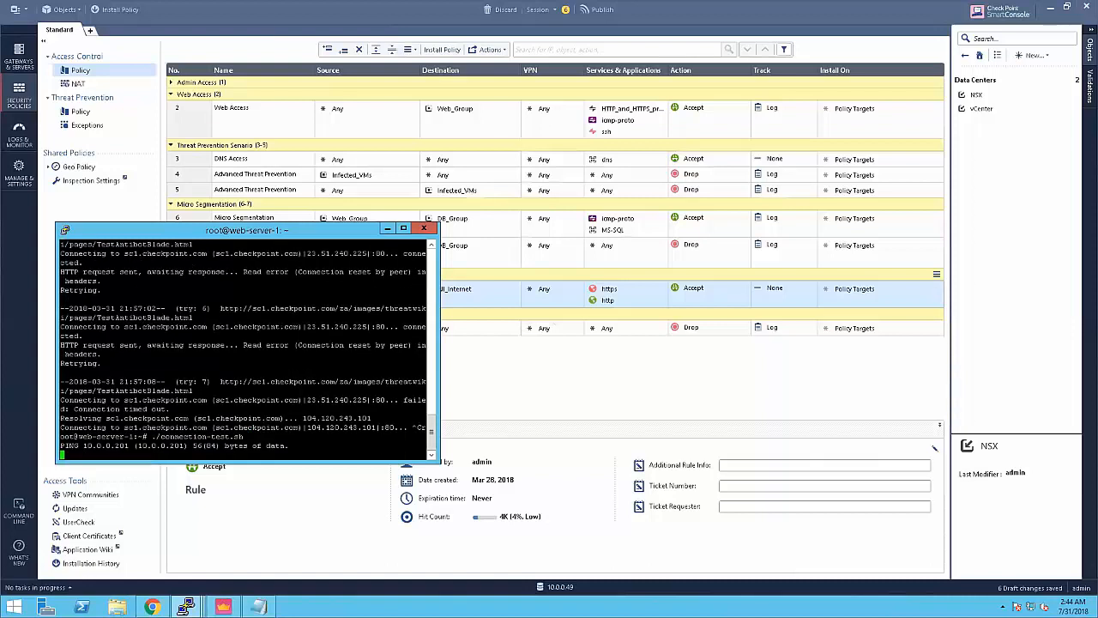
pyautogui.click(26, 134)
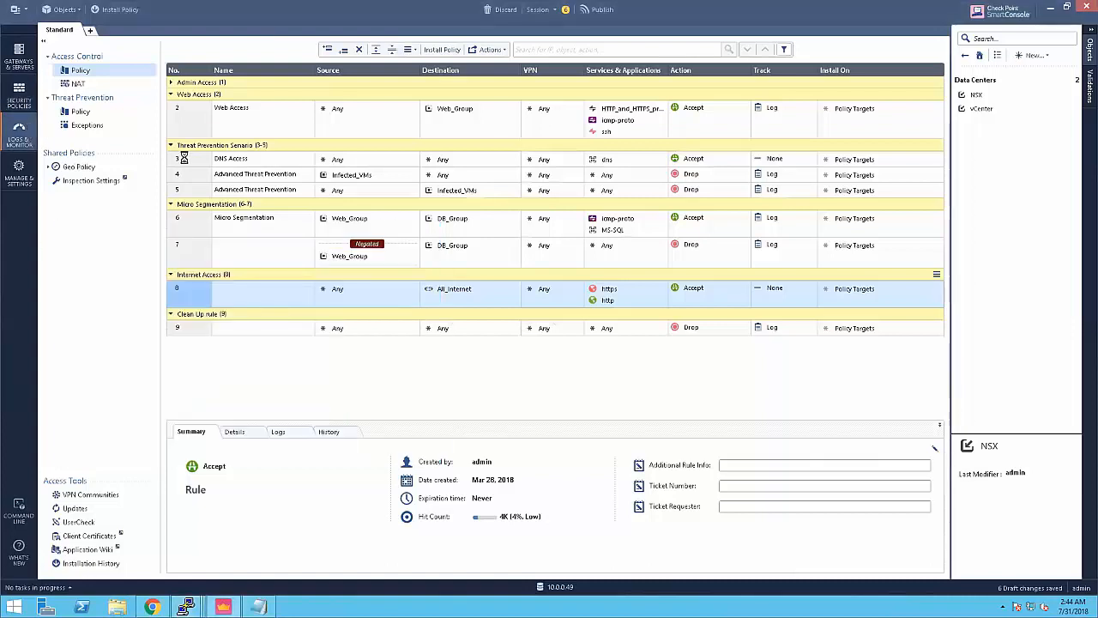
# Step: Refresh the logs and inspect the HTTP drop from 10.0.0.99 to 104.120.243.101 under rule 4
pyautogui.click(129, 56)
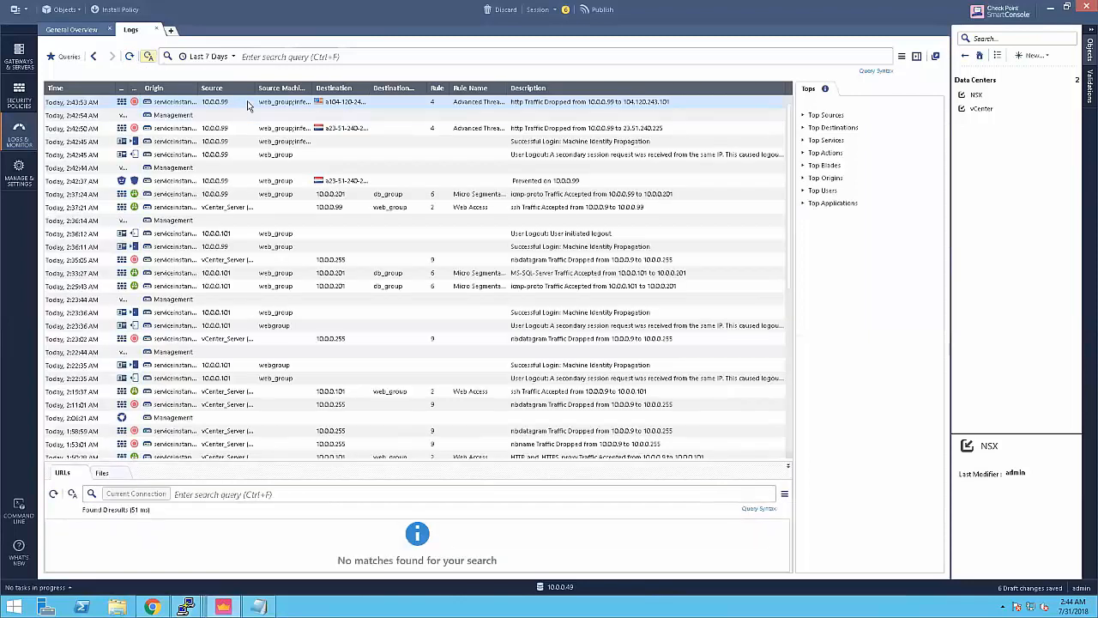
pyautogui.doubleClick(248, 103)
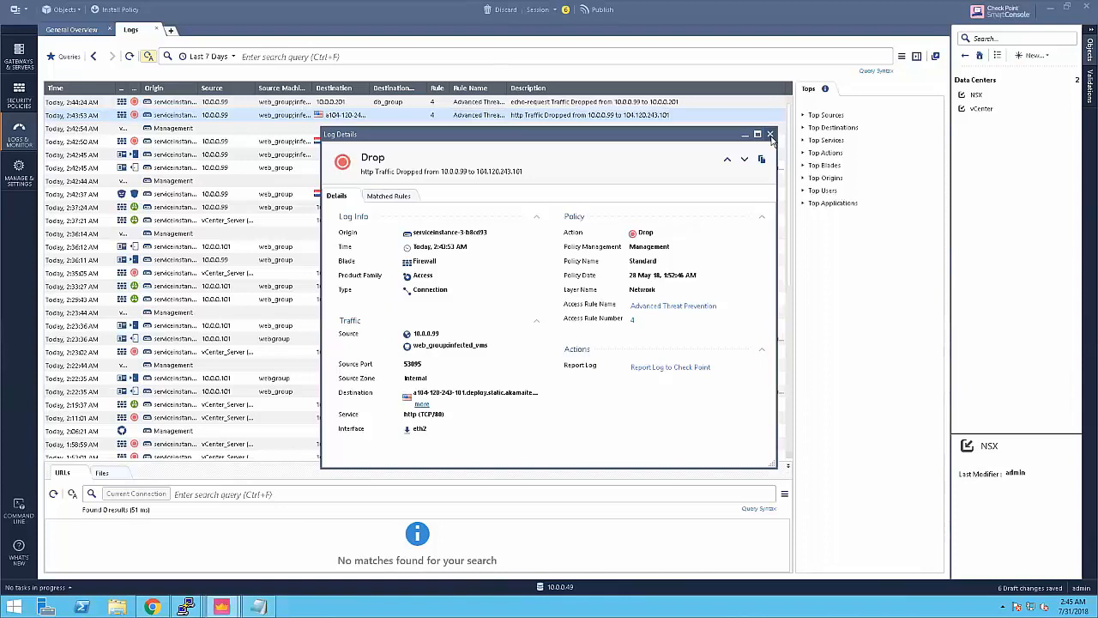
pyautogui.click(770, 135)
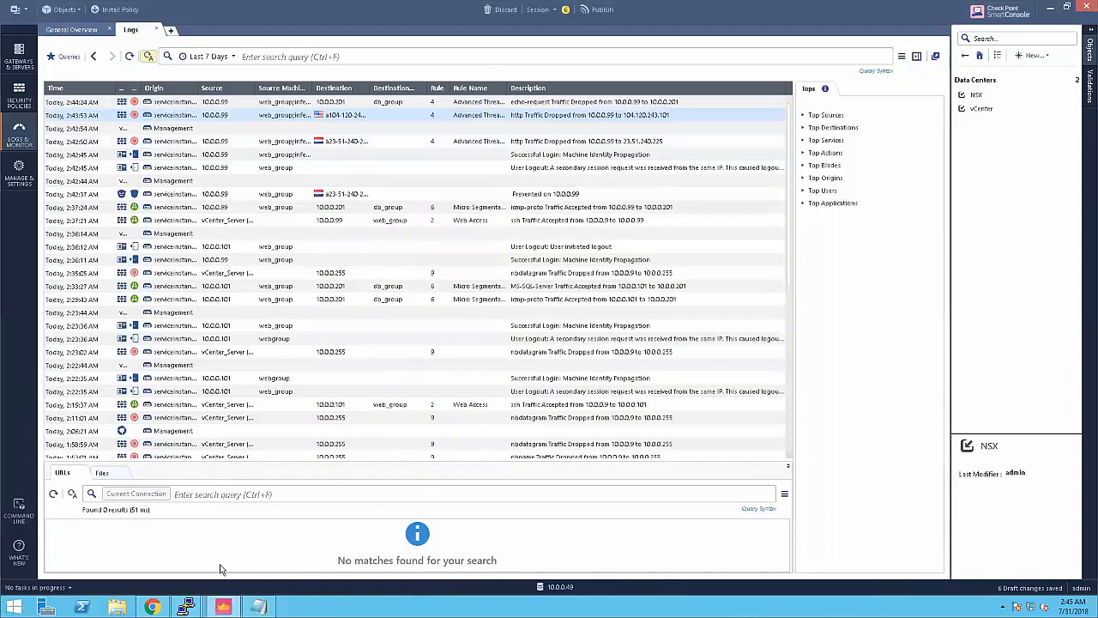
# Step: Bring up vSphere showing WEB-server-1 in Infected_VMs, All_VMs and Web_Group
pyautogui.click(151, 607)
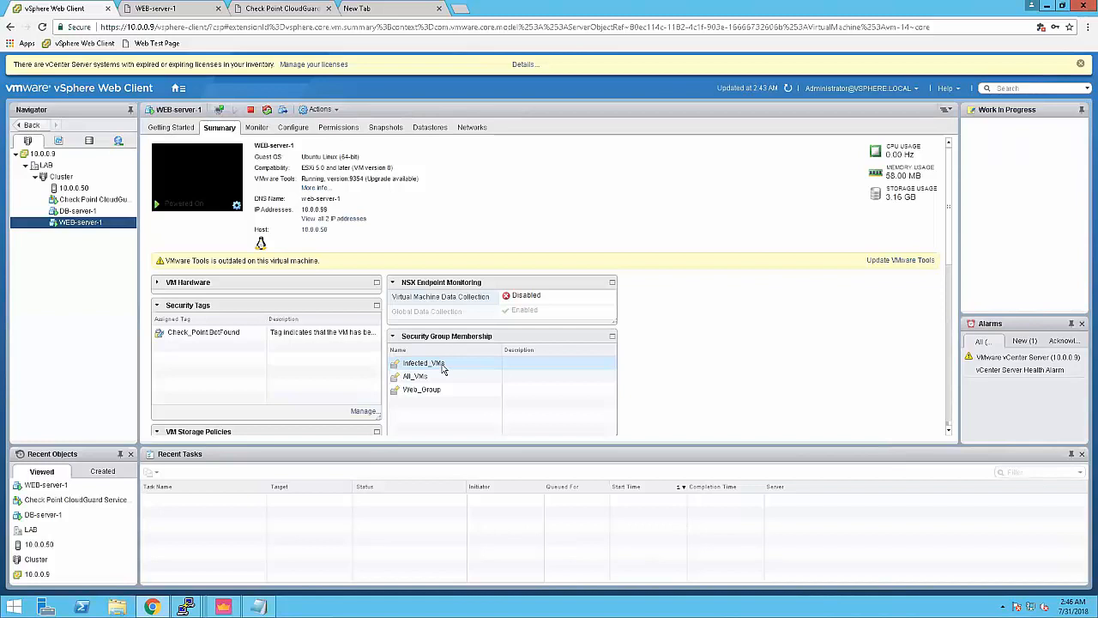
# Step: Return to SmartConsole and show the Security Policies Access Control rules
pyautogui.click(223, 606)
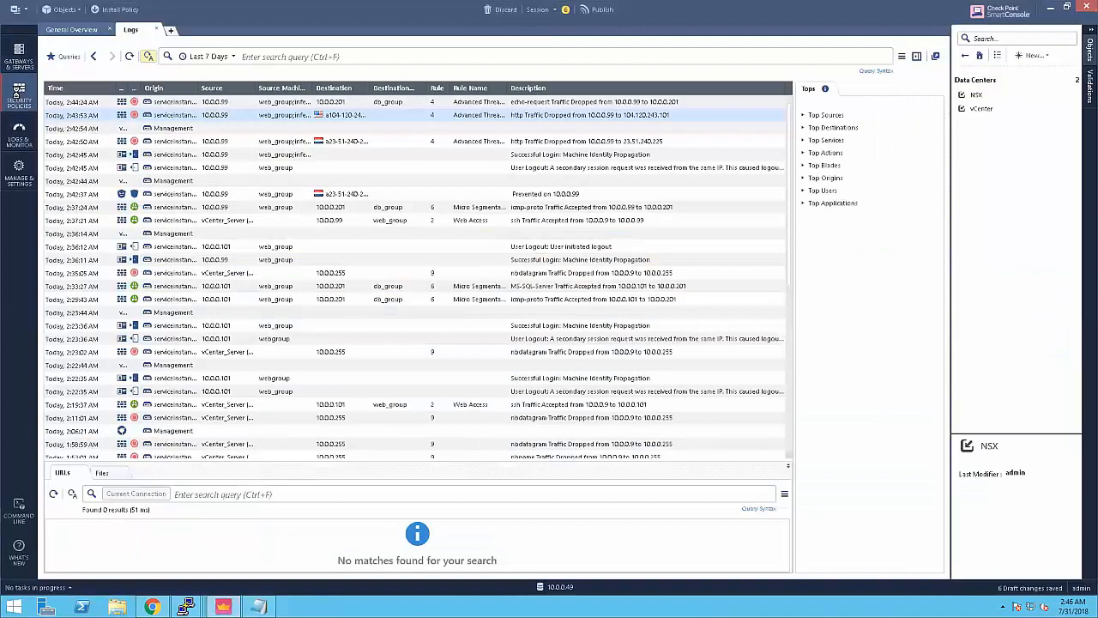
pyautogui.click(19, 94)
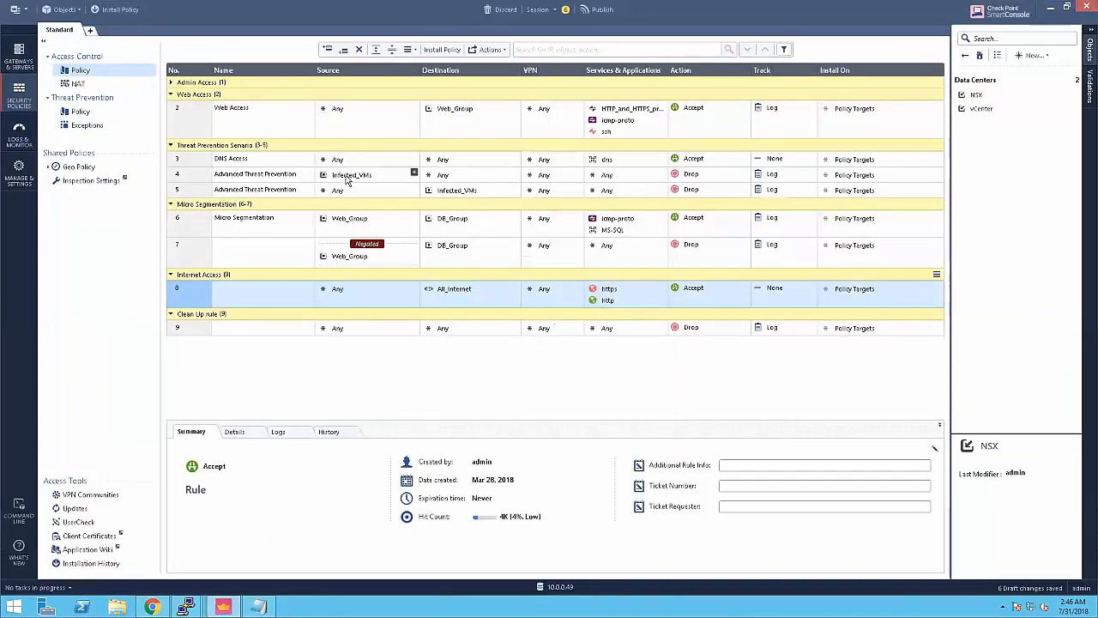
# Step: Review the Access Control policy dropping Infected_VMs traffic, then exit the full-screen remote session
pyautogui.moveTo(349, 177)
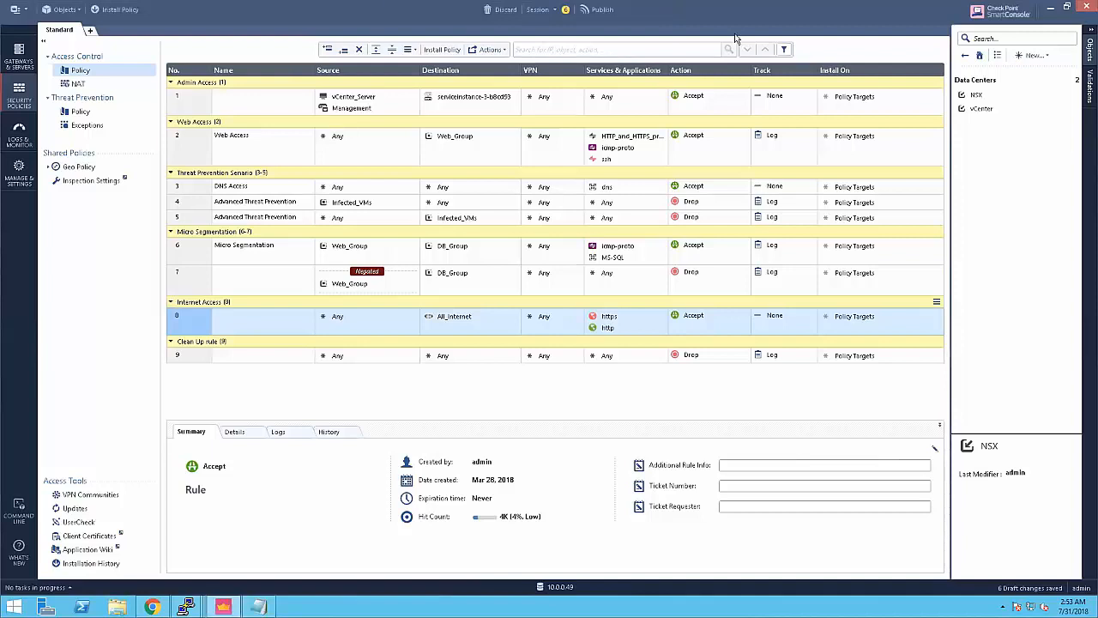
pyautogui.click(659, 8)
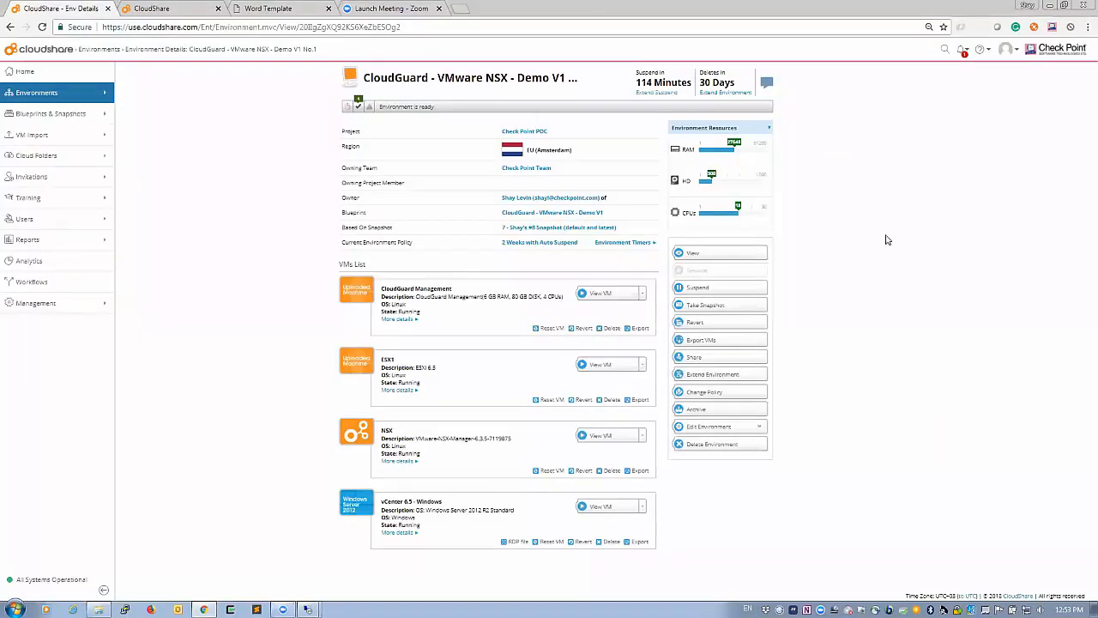
# Step: Open the environment in the web-based viewer, then start a new blank browser tab
pyautogui.click(728, 255)
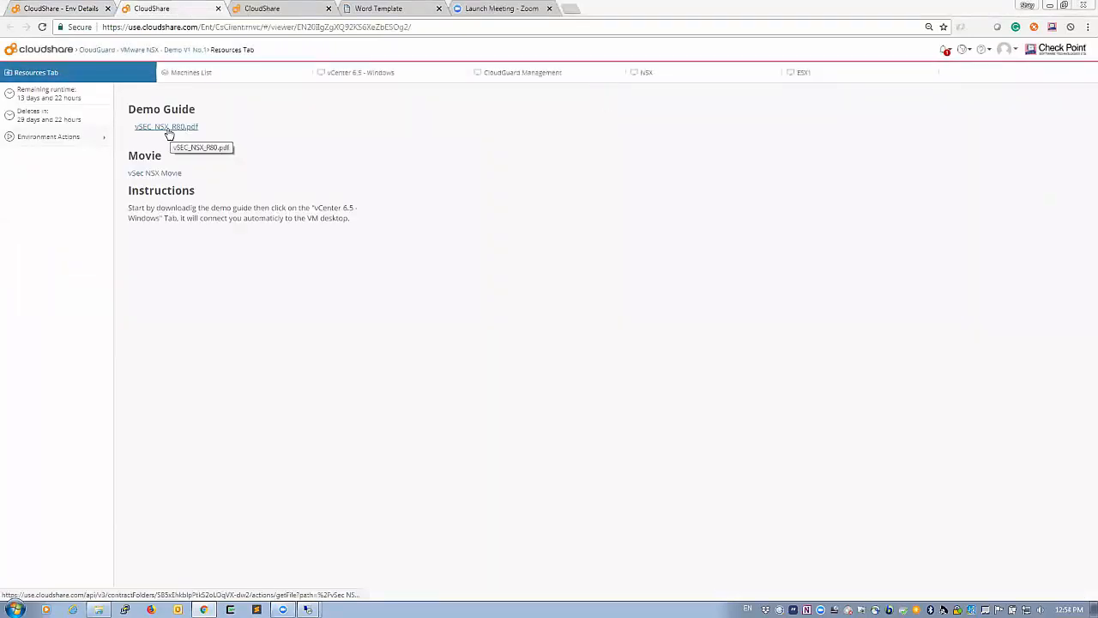
pyautogui.hotkey('ctrl', 't')
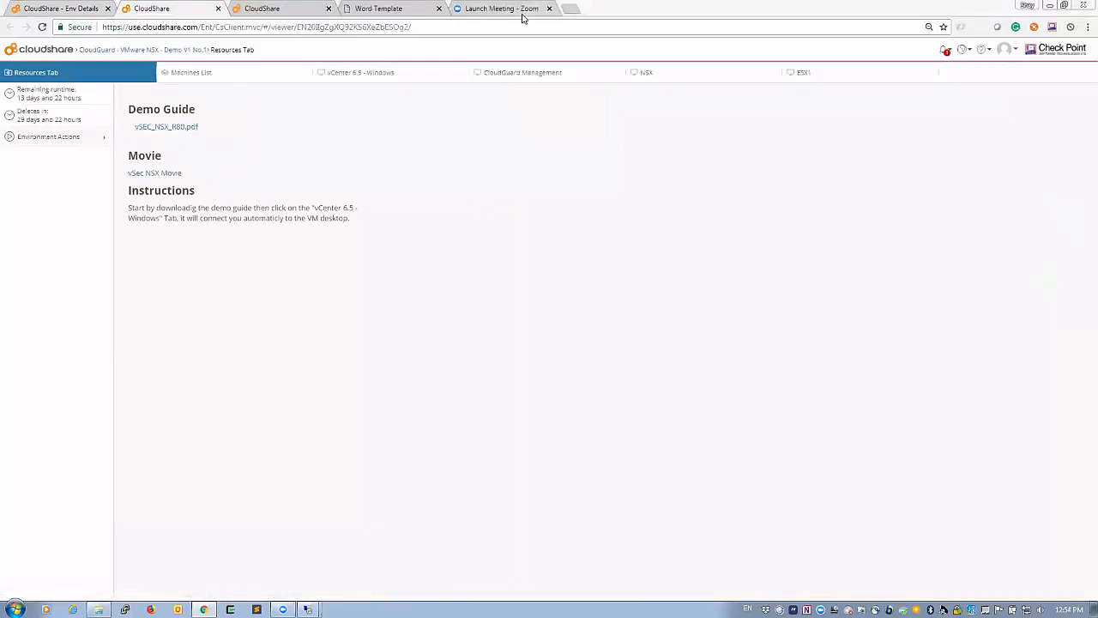
# Step: Search the Check Point Support Center for DemoPoint and open article sk119392
pyautogui.click(26, 48)
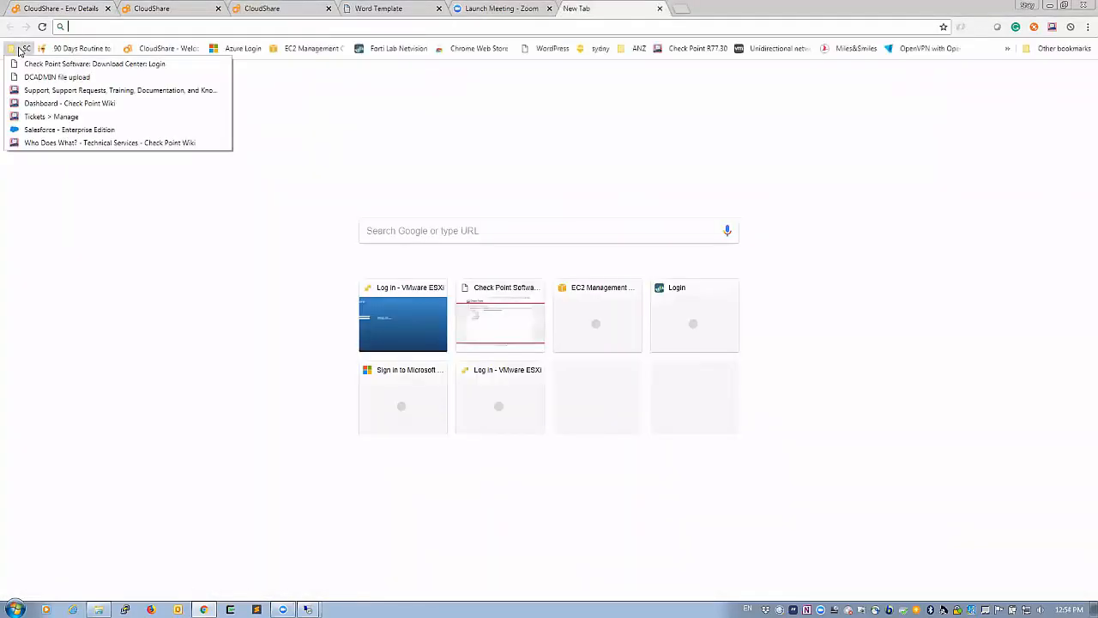
pyautogui.click(49, 90)
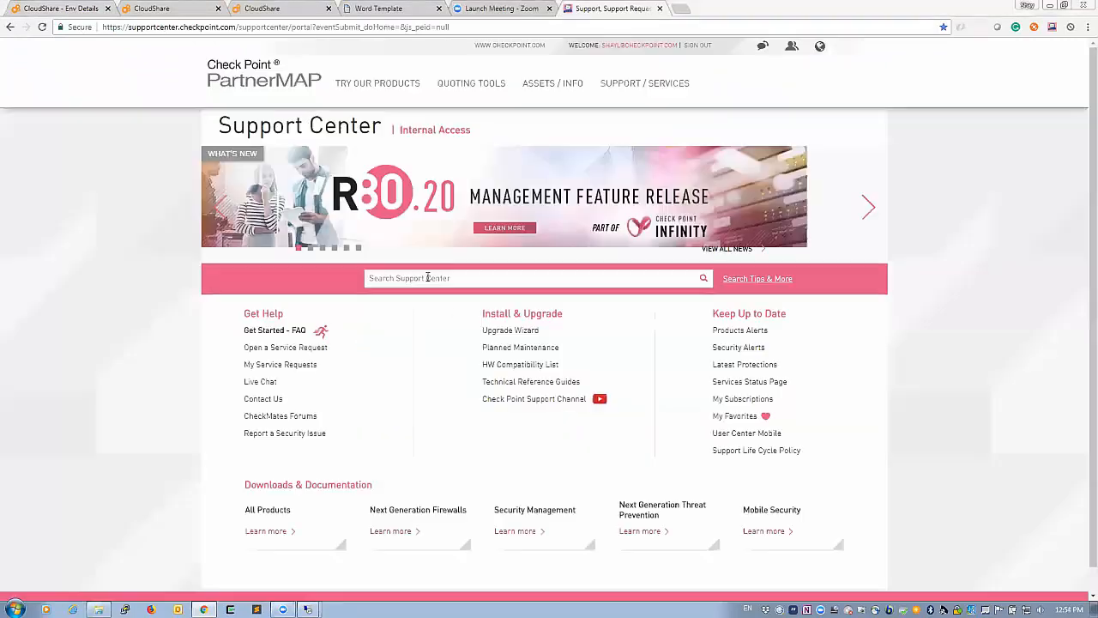
pyautogui.write('Demo')
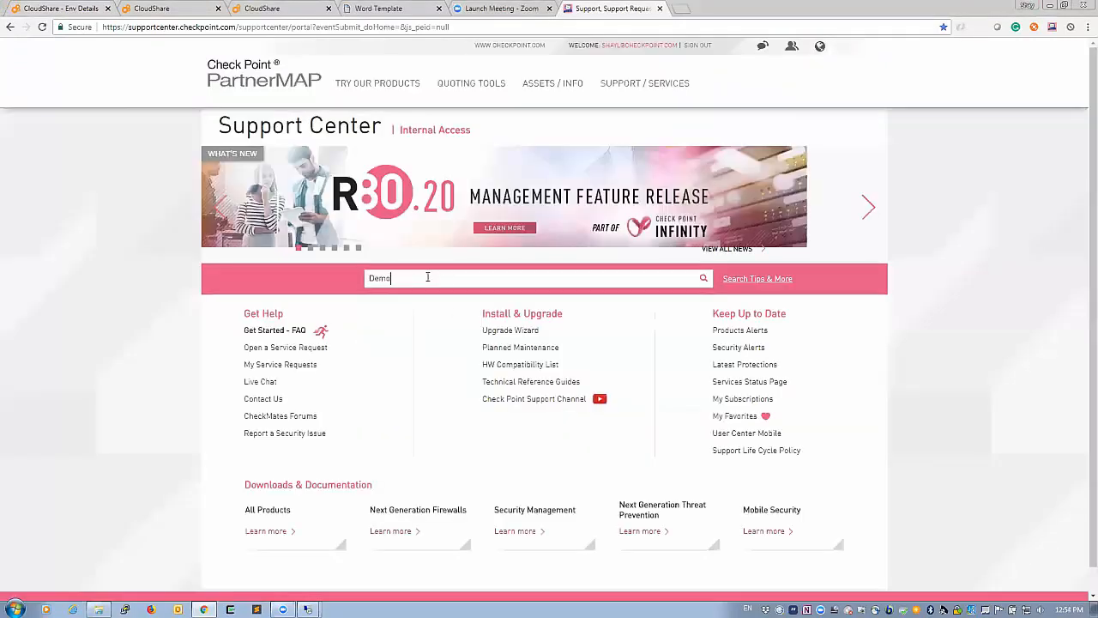
pyautogui.write('Point')
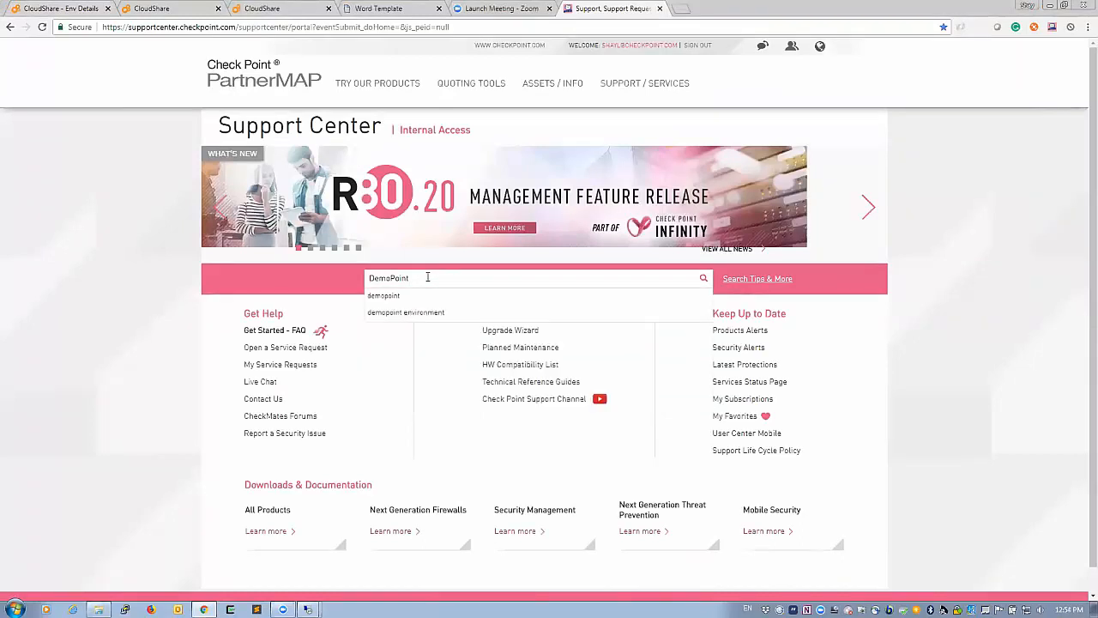
pyautogui.press('Return')
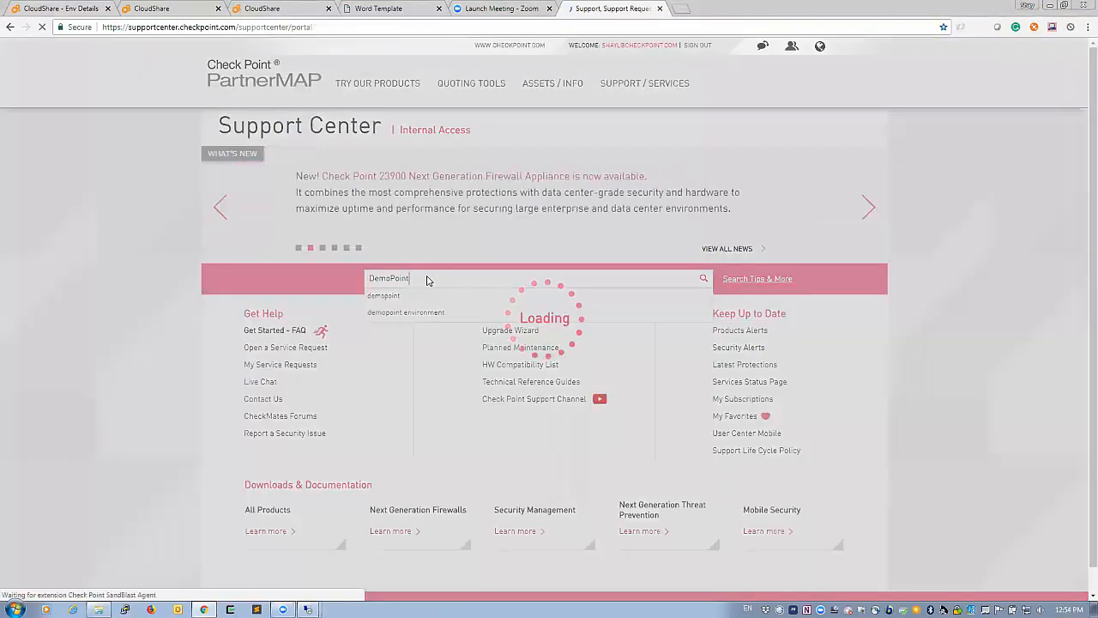
pyautogui.click(378, 236)
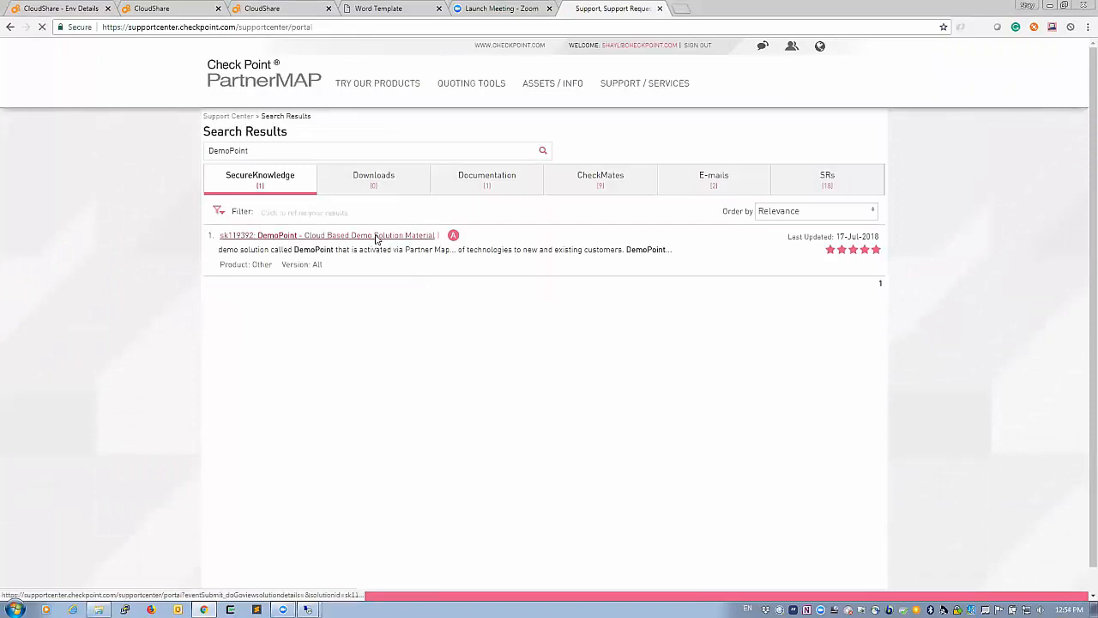
pyautogui.moveTo(358, 224); pyautogui.dragTo(318, 226)
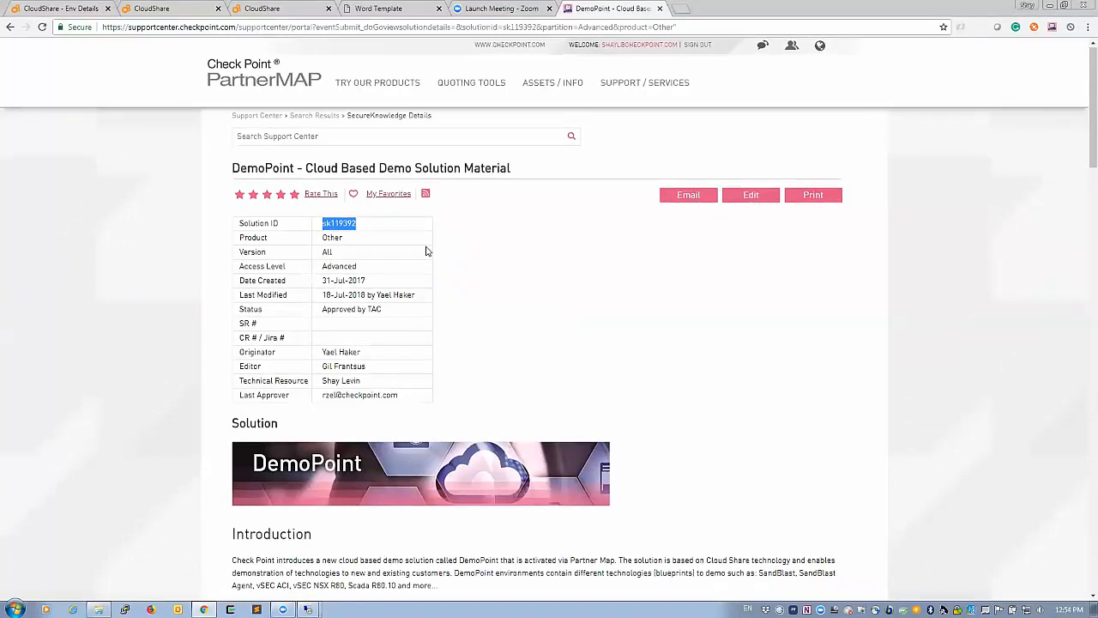
# Step: Scroll down to highlight the CloudGuard VMware NSX Demo entry in the Cloud Security table
pyautogui.scroll(-6, 427, 251)
pyautogui.scroll(-5, 426, 251)
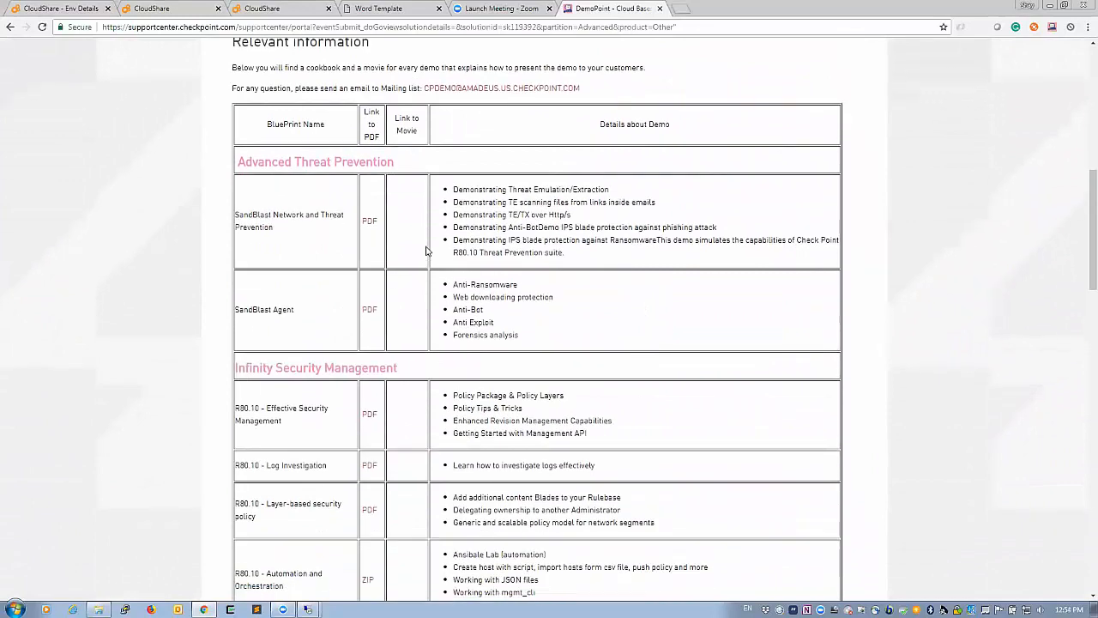
pyautogui.scroll(-5, 426, 251)
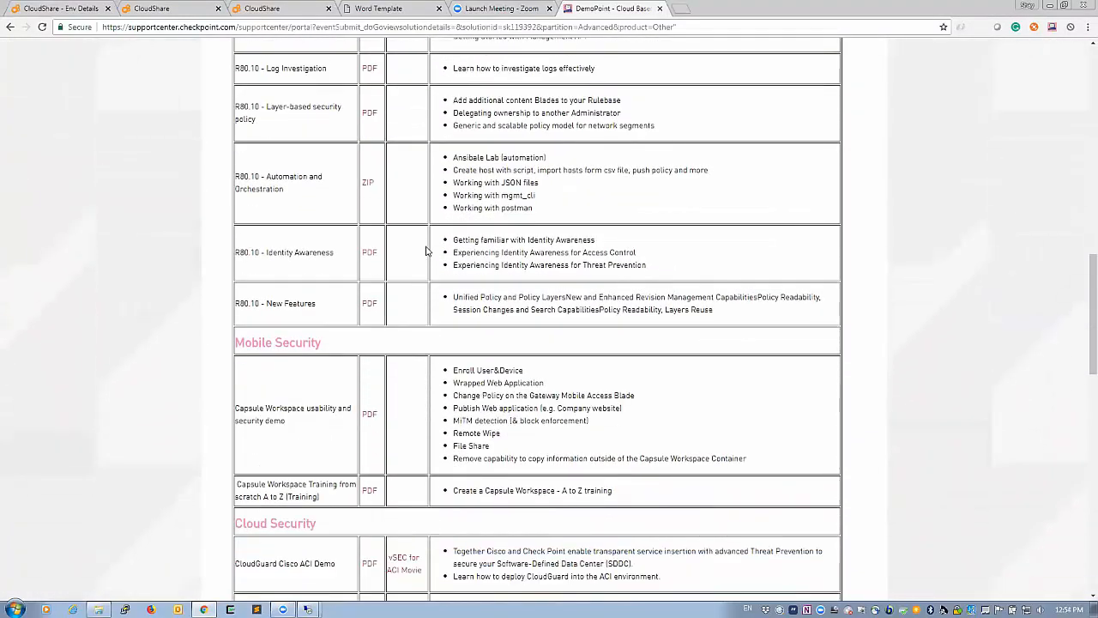
pyautogui.moveTo(321, 272); pyautogui.dragTo(371, 276)
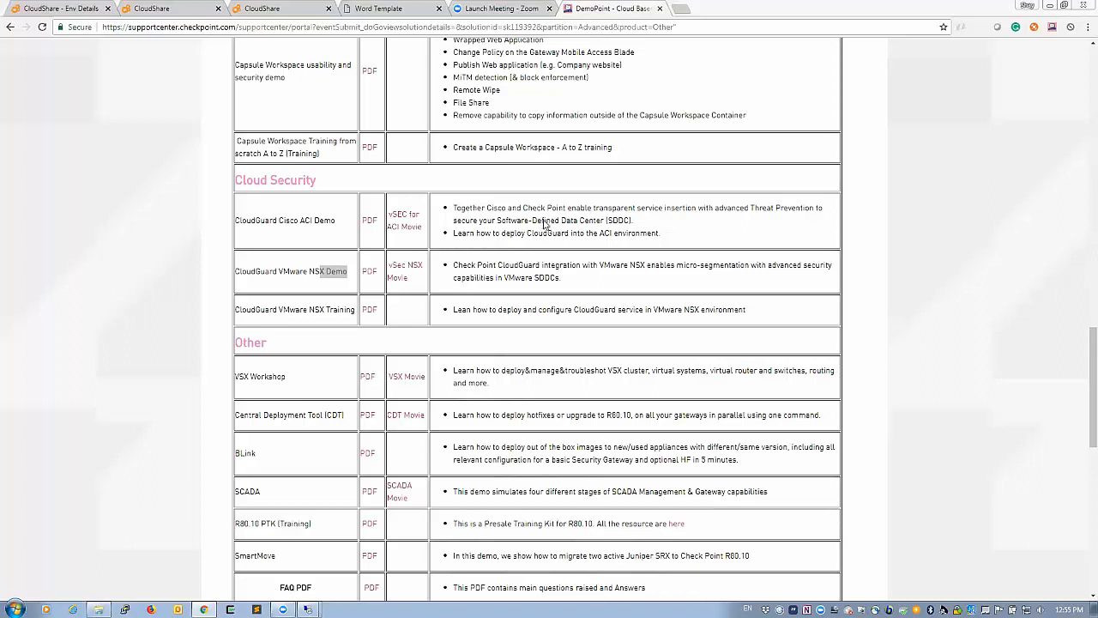
# Step: Search Google for 'vmware vcg security' and open the VMware Compatibility Guide networking and security page
pyautogui.click(686, 12)
pyautogui.write('cm')
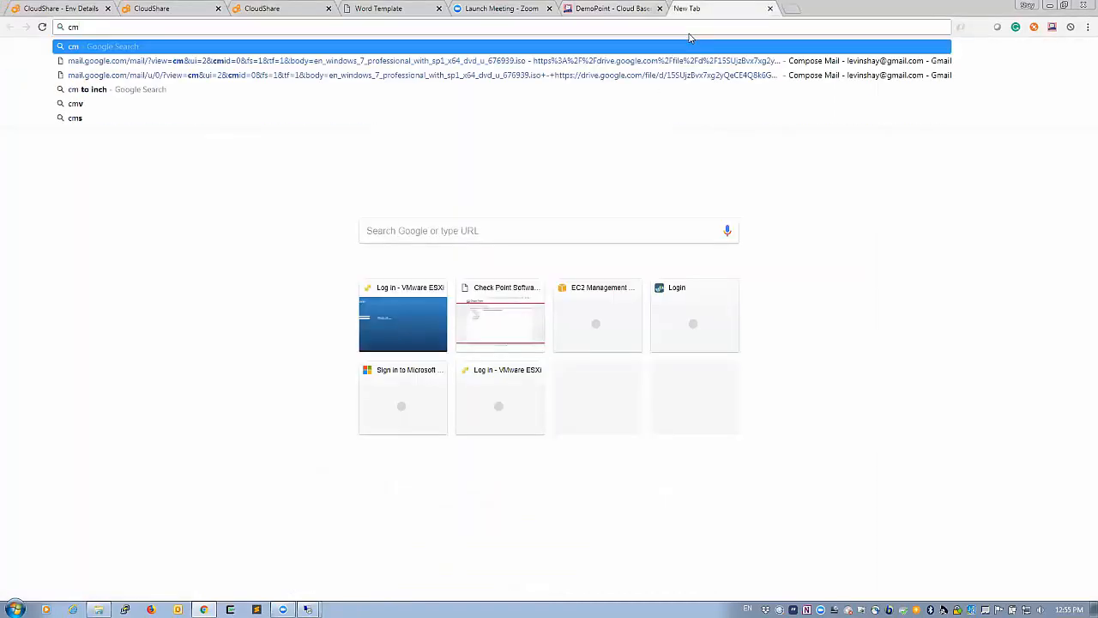
pyautogui.press('BackSpace')
pyautogui.press('BackSpace')
pyautogui.write('vmw')
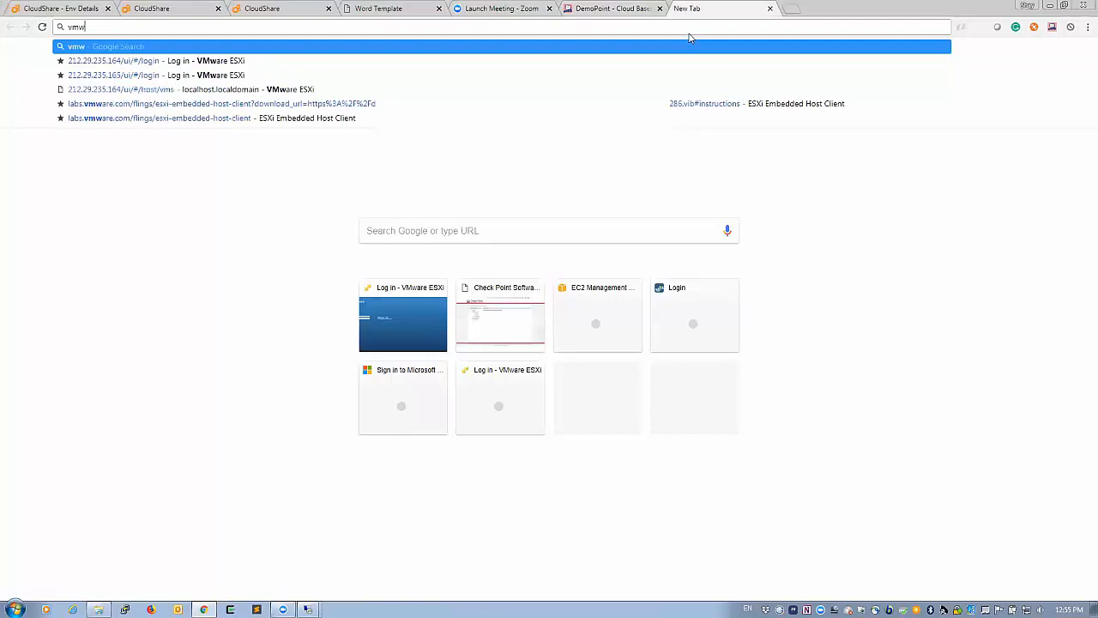
pyautogui.write('are vcg sexc')
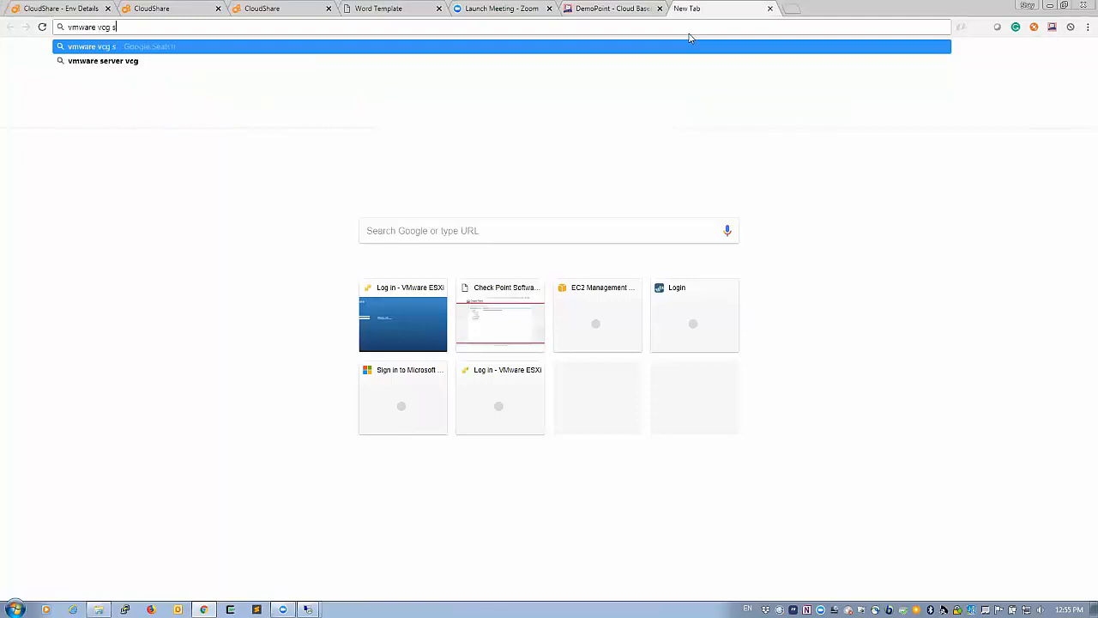
pyautogui.press('BackSpace')
pyautogui.press('BackSpace')
pyautogui.write('curity')
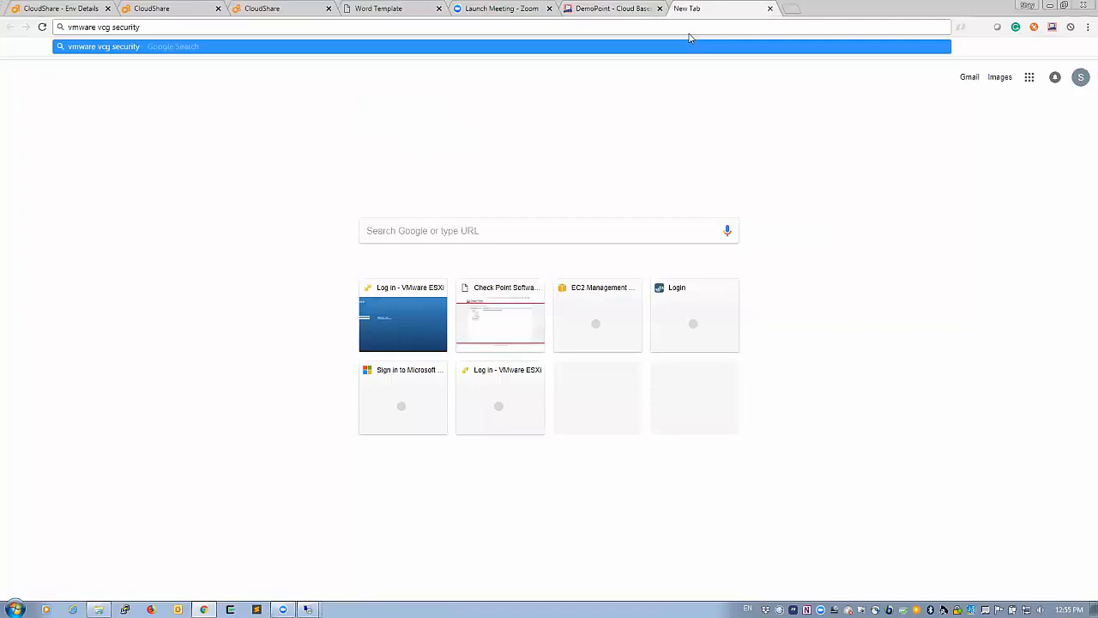
pyautogui.press('Return')
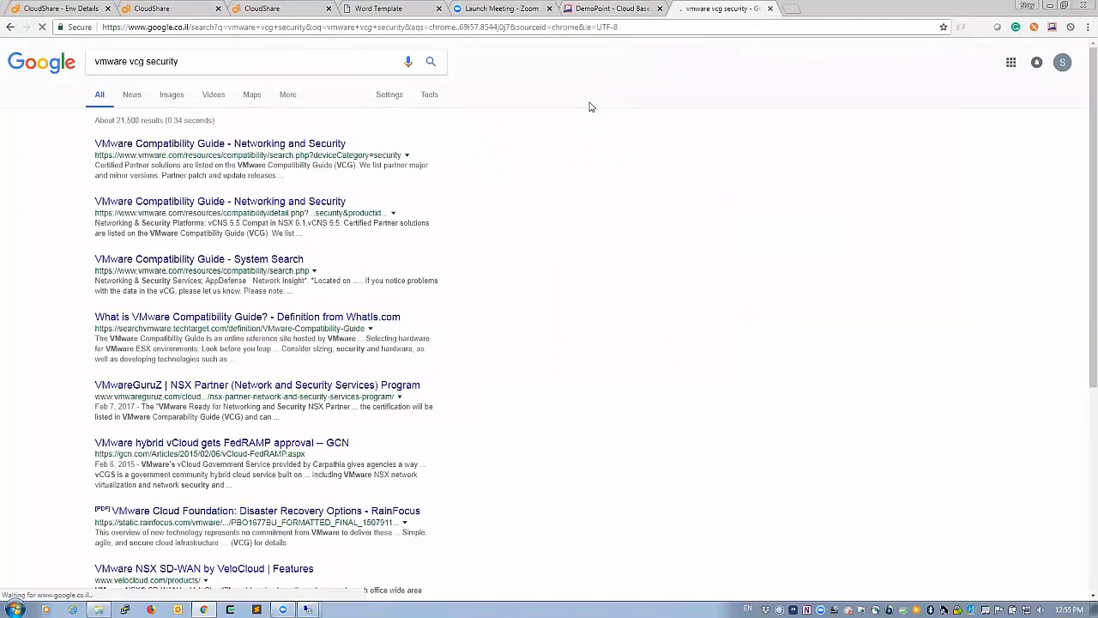
pyautogui.click(322, 143)
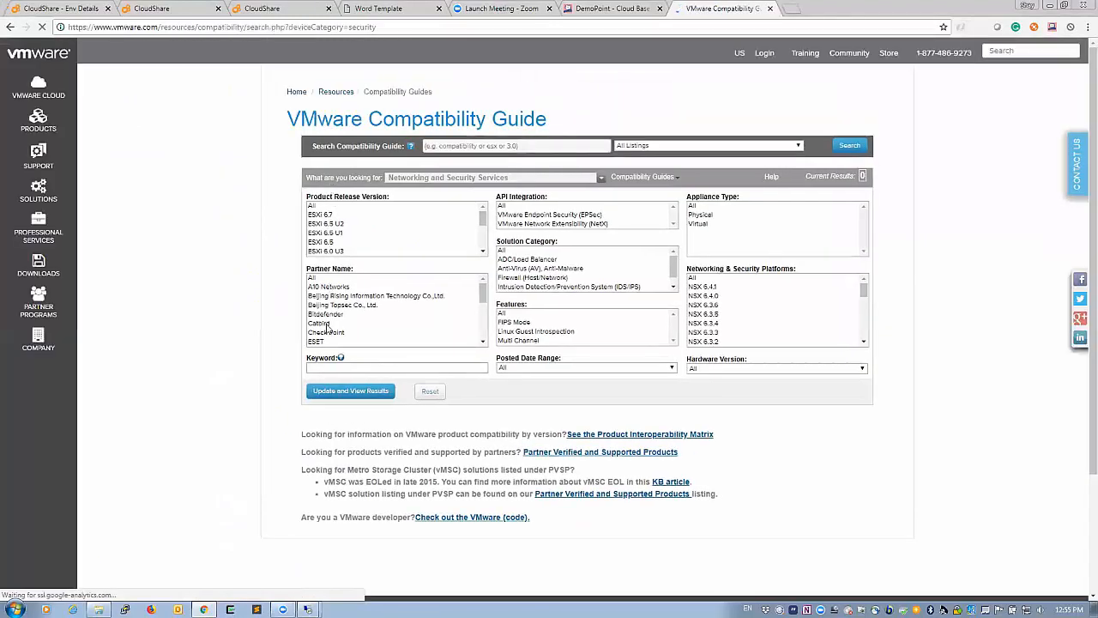
# Step: Filter the guide to Check Point on NSX 6.4.1 and open the CloudGuard R80.10 details
pyautogui.click(330, 337)
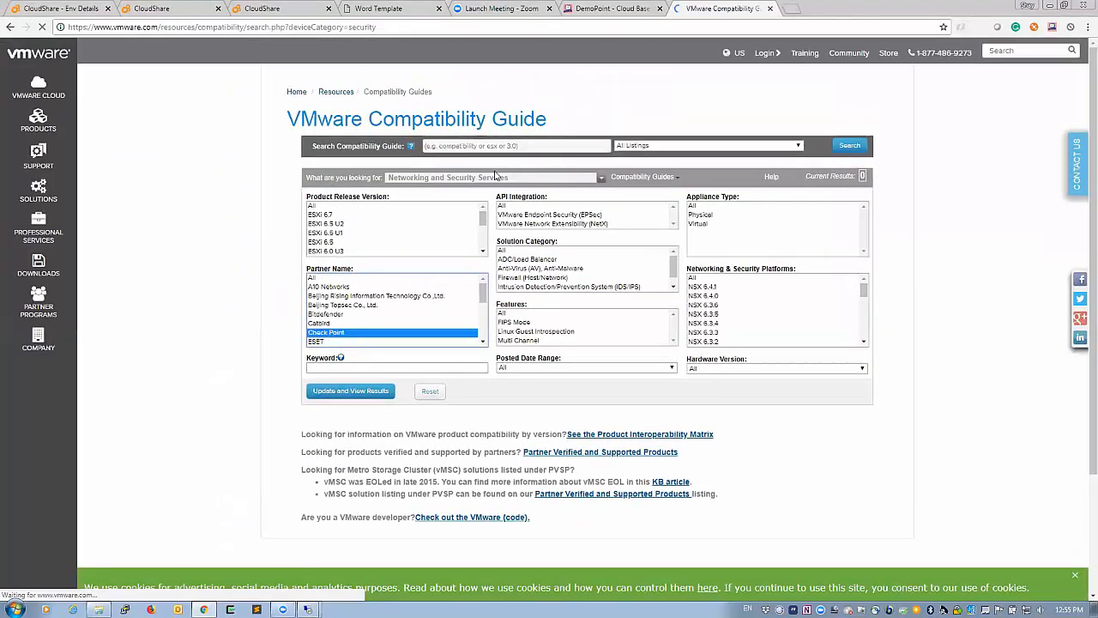
pyautogui.click(725, 287)
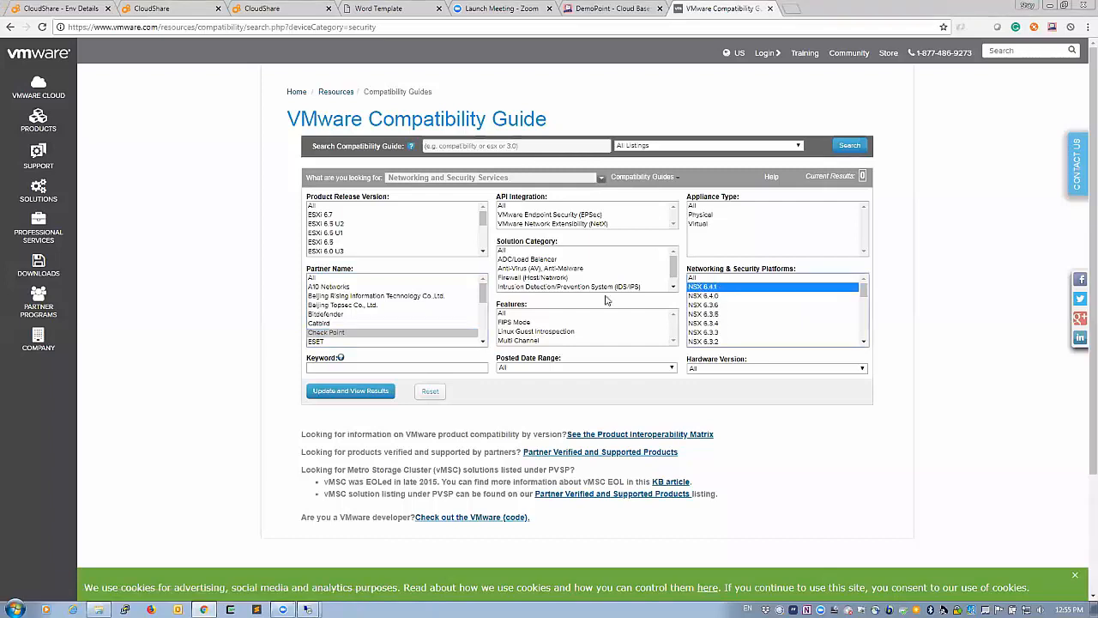
pyautogui.click(391, 392)
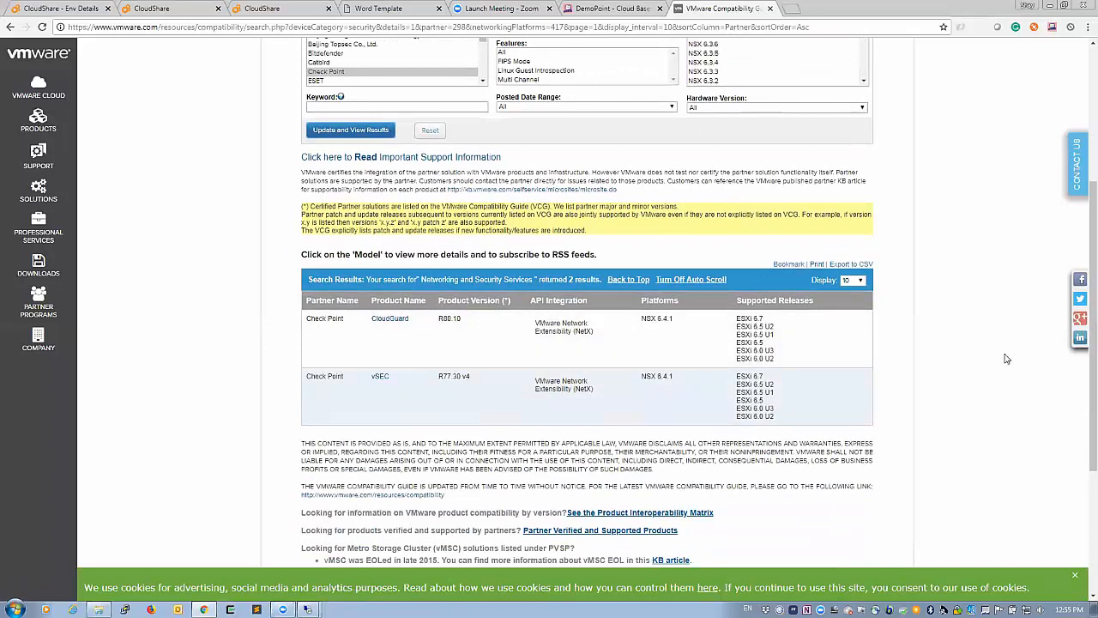
pyautogui.scroll(-2, 1005, 359)
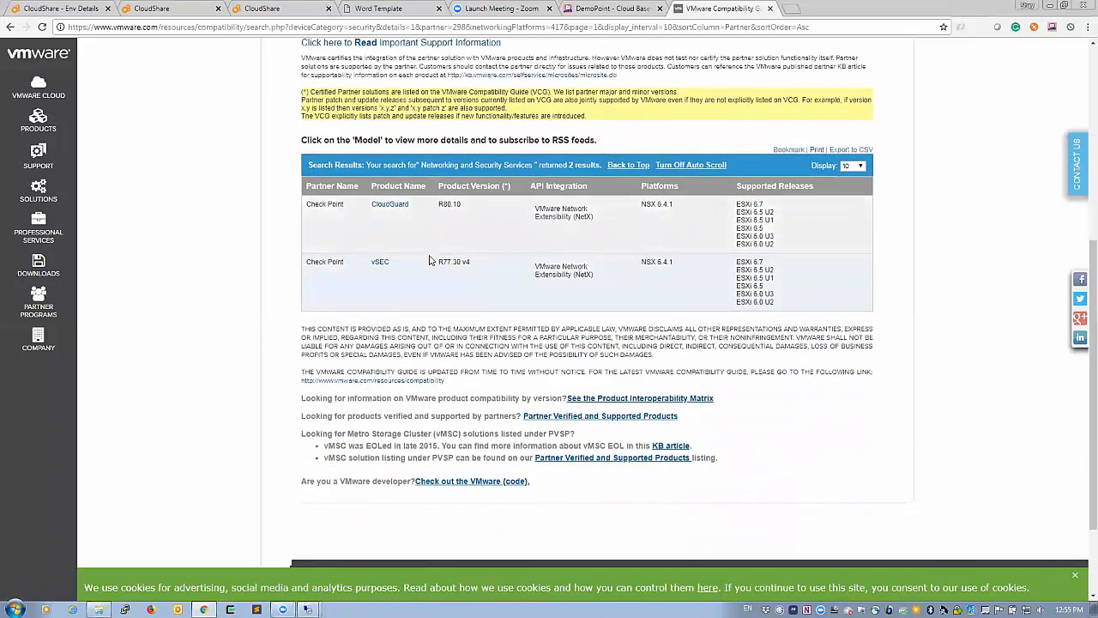
pyautogui.click(401, 206)
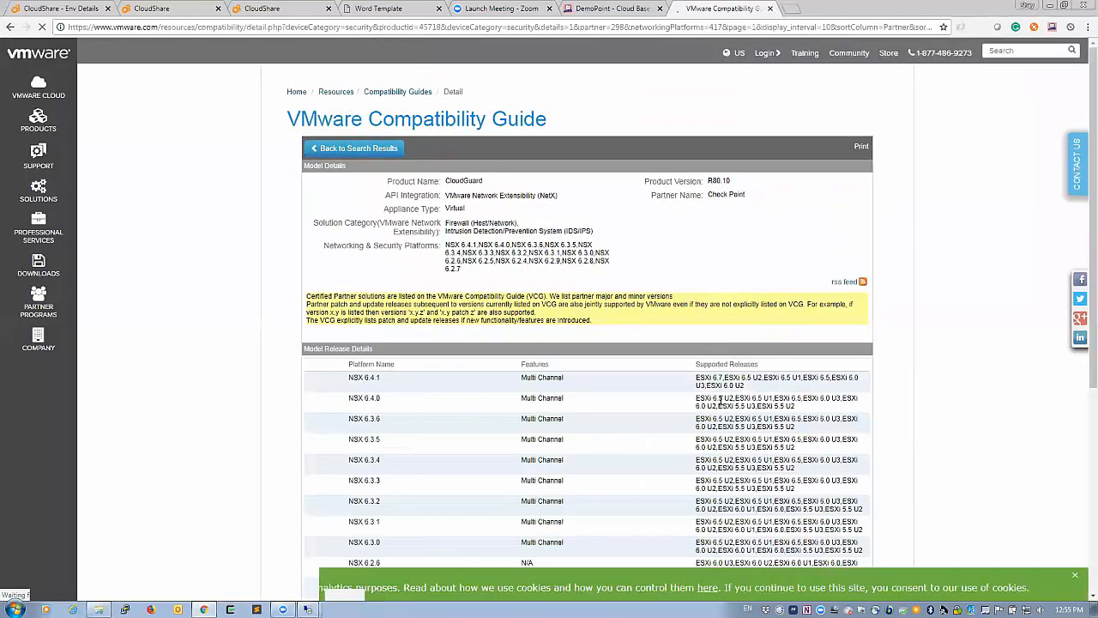
# Step: Highlight NSX 6.4.1 Multi Channel support, then minimize the Zoom chat window to reveal the page
pyautogui.moveTo(521, 385); pyautogui.dragTo(558, 378)
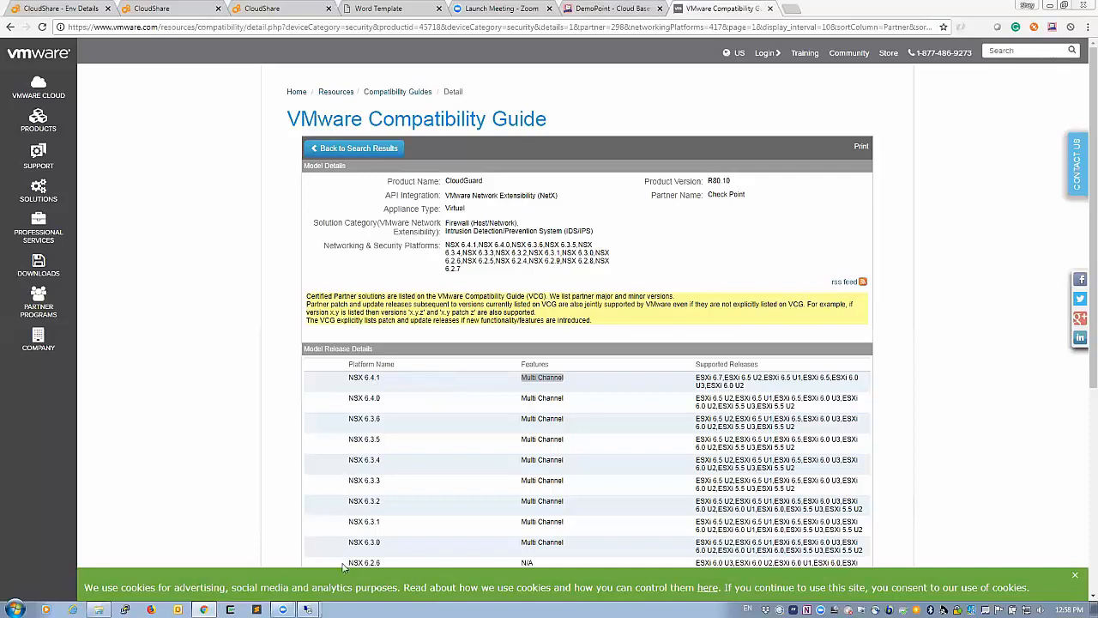
pyautogui.moveTo(288, 610)
pyautogui.click(274, 587)
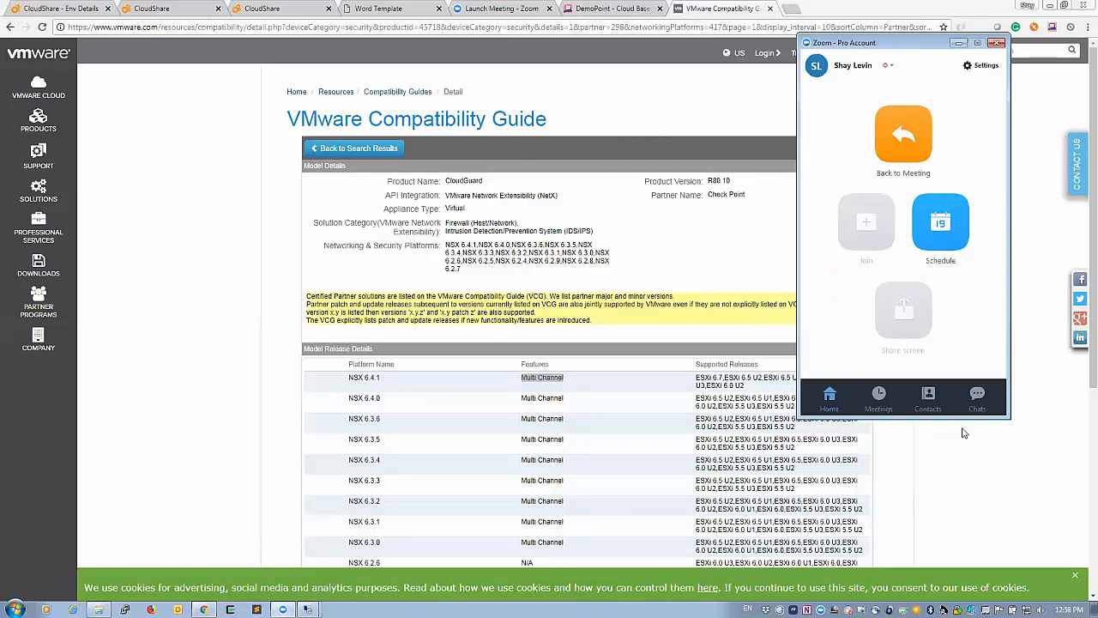
pyautogui.click(974, 395)
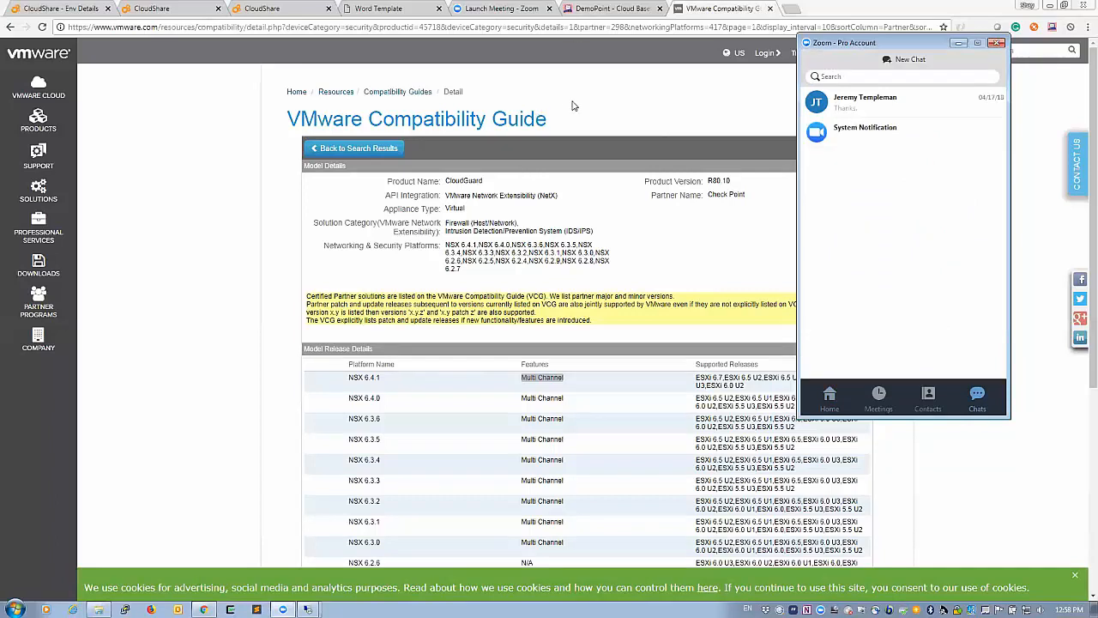
pyautogui.click(573, 108)
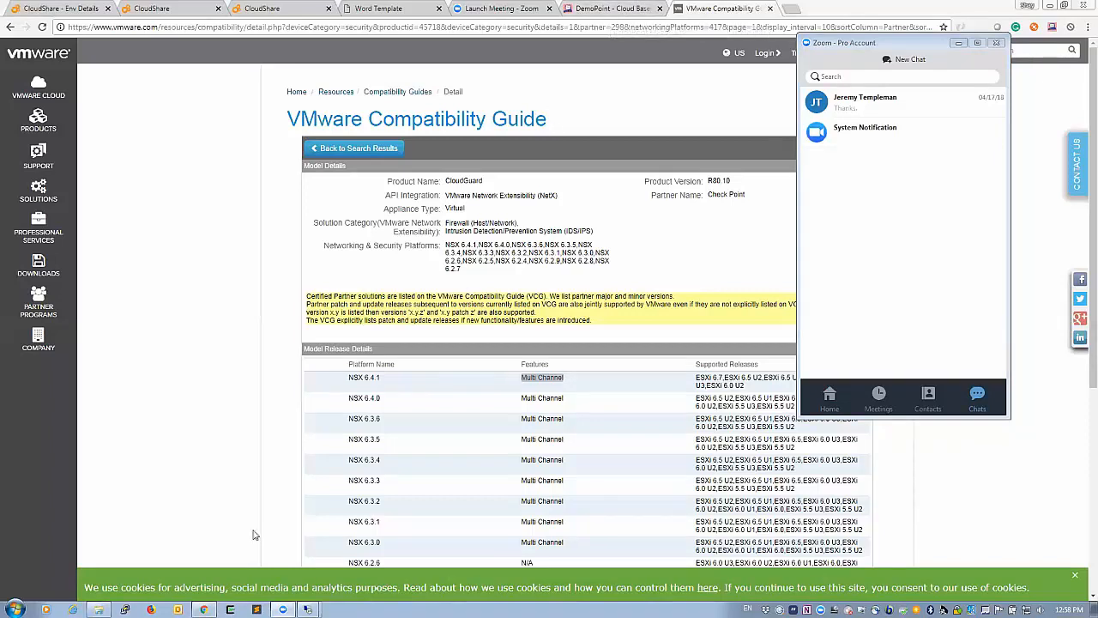
pyautogui.click(283, 610)
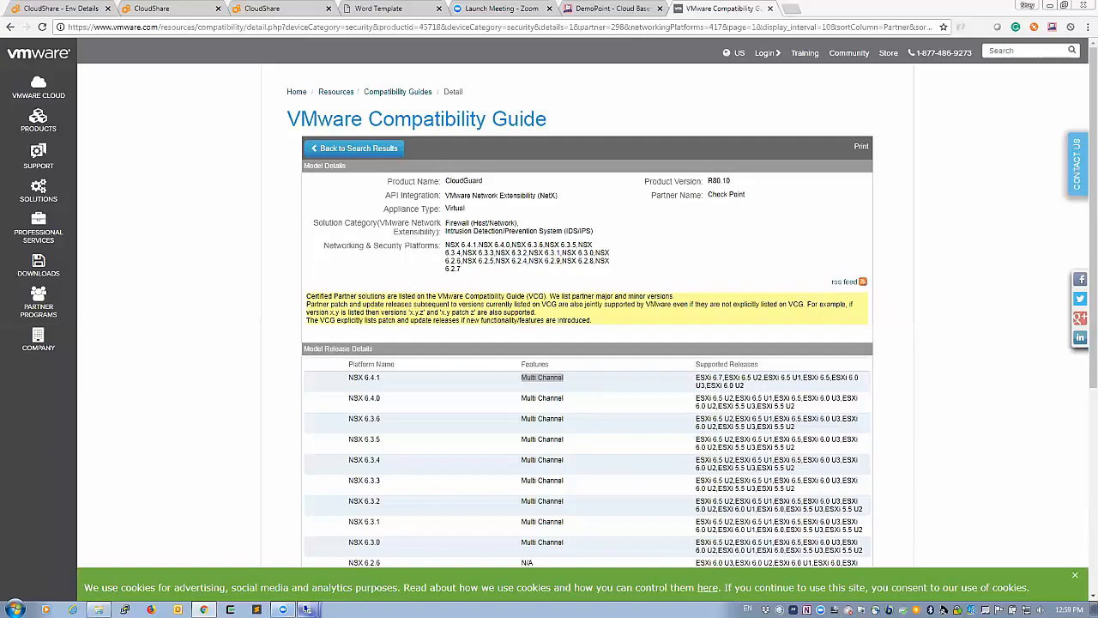
# Step: Check the SmartConsole access policy's Infected_VMs rules, then return to WEB-server-1's summary in vSphere
pyautogui.click(287, 560)
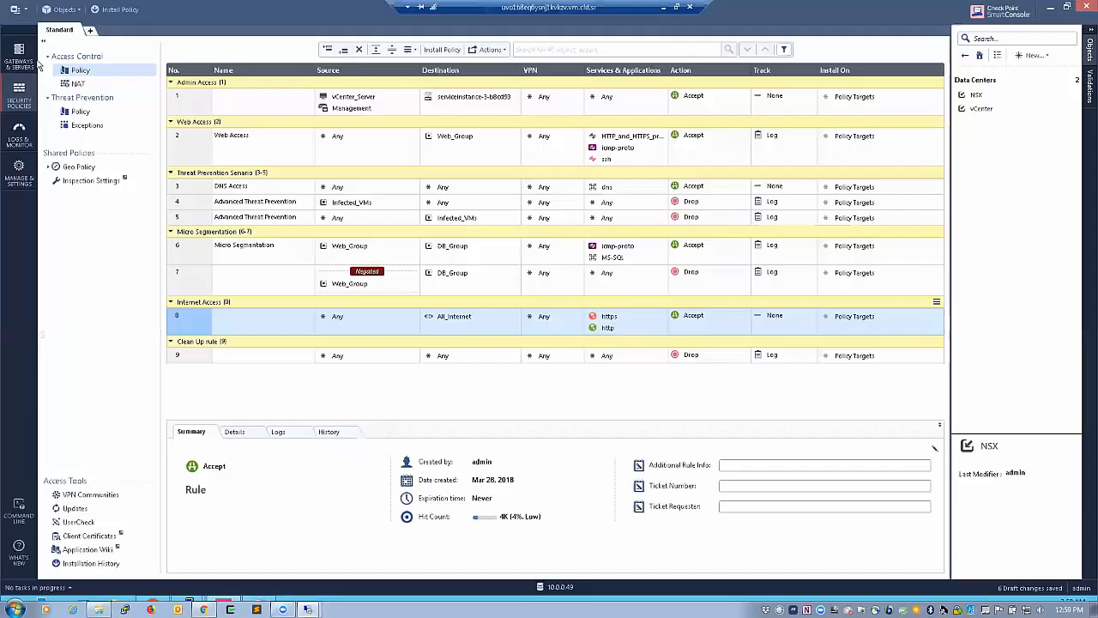
pyautogui.click(15, 10)
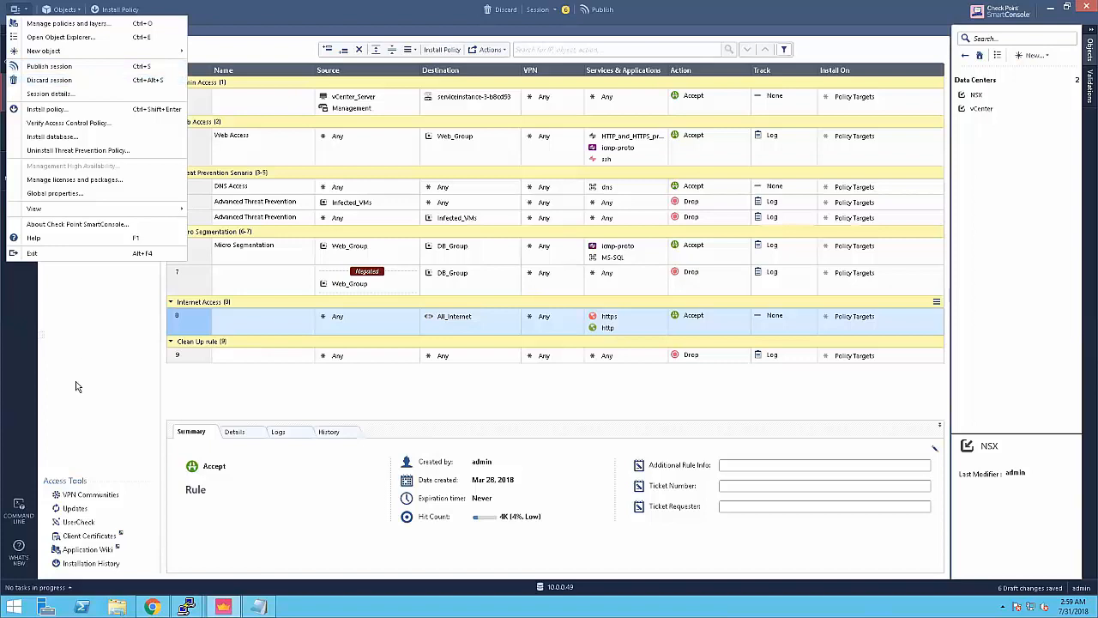
pyautogui.click(151, 607)
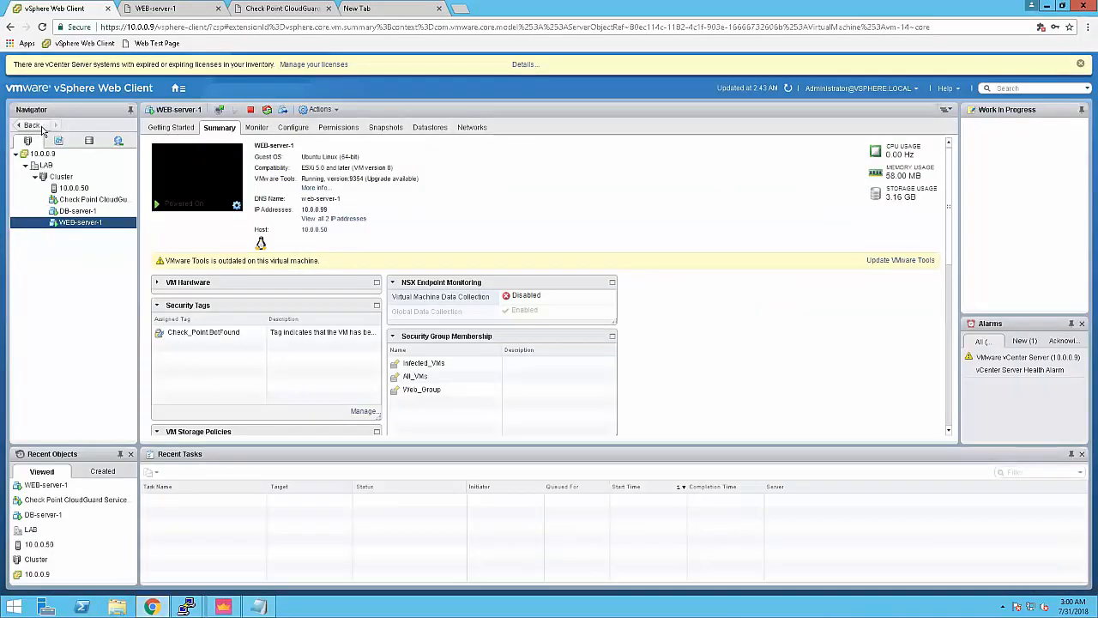
# Step: Go to Networking & Security > NSX Managers and open the Manage tab for 10.0.0.46
pyautogui.click(178, 89)
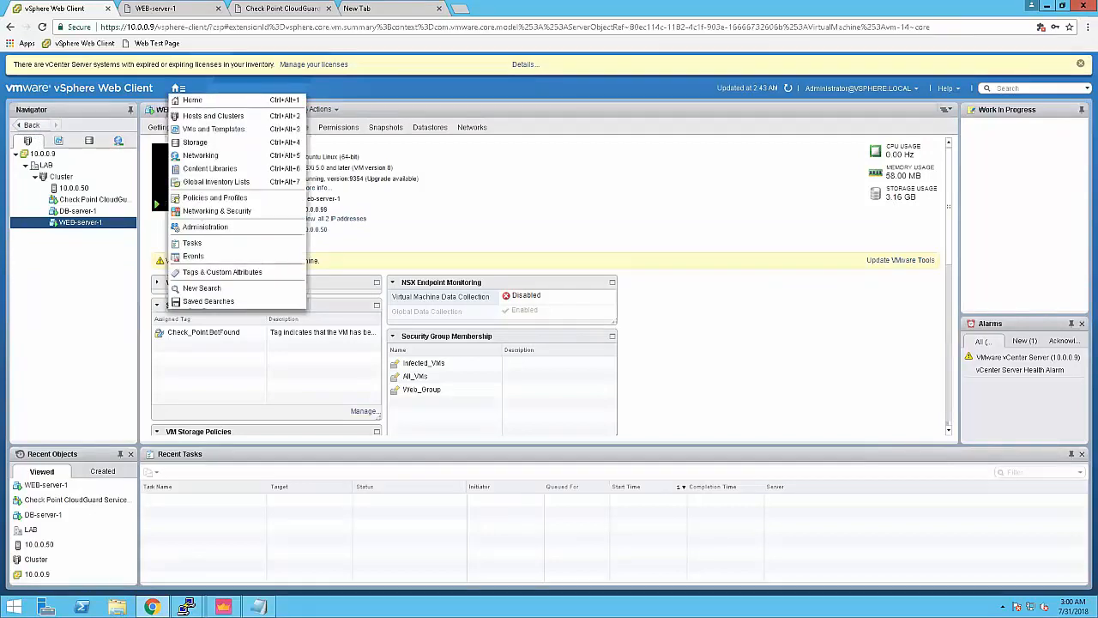
pyautogui.click(202, 214)
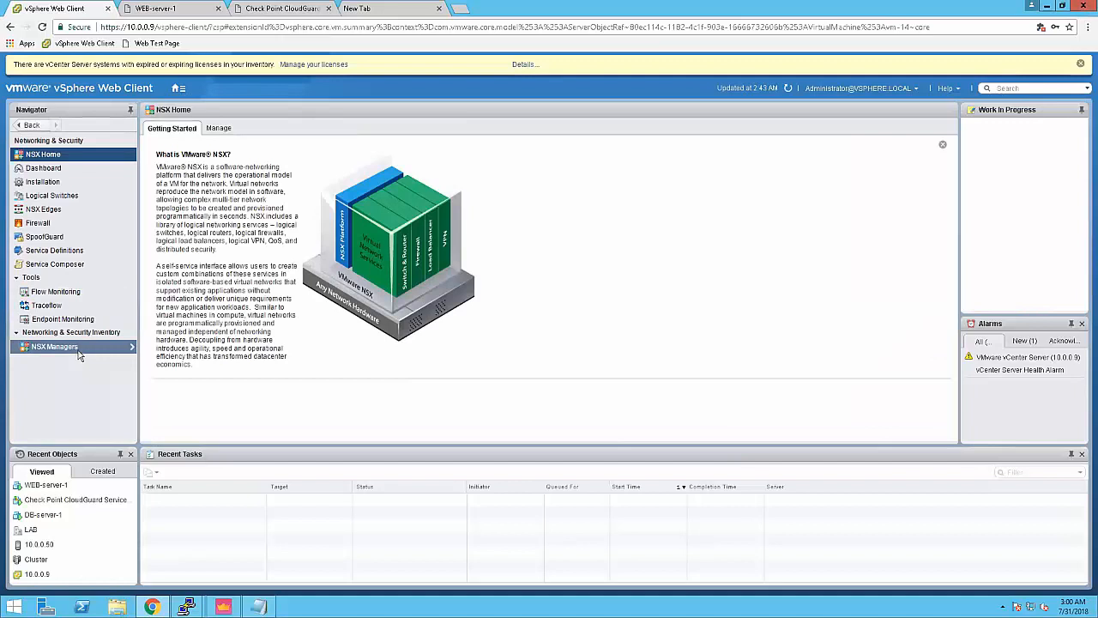
pyautogui.click(77, 348)
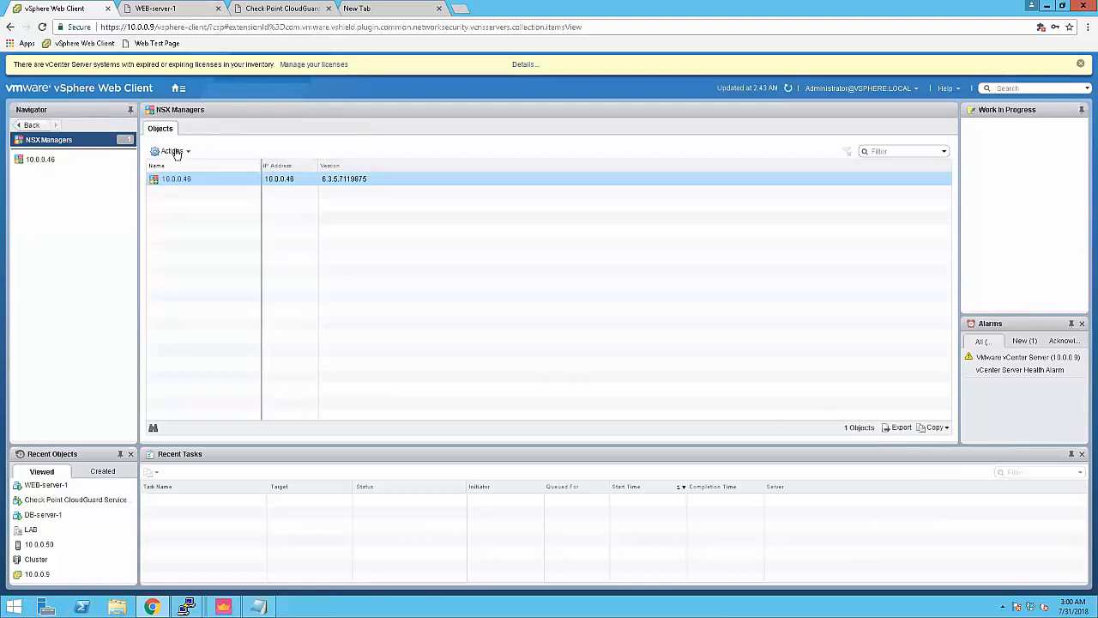
pyautogui.click(173, 151)
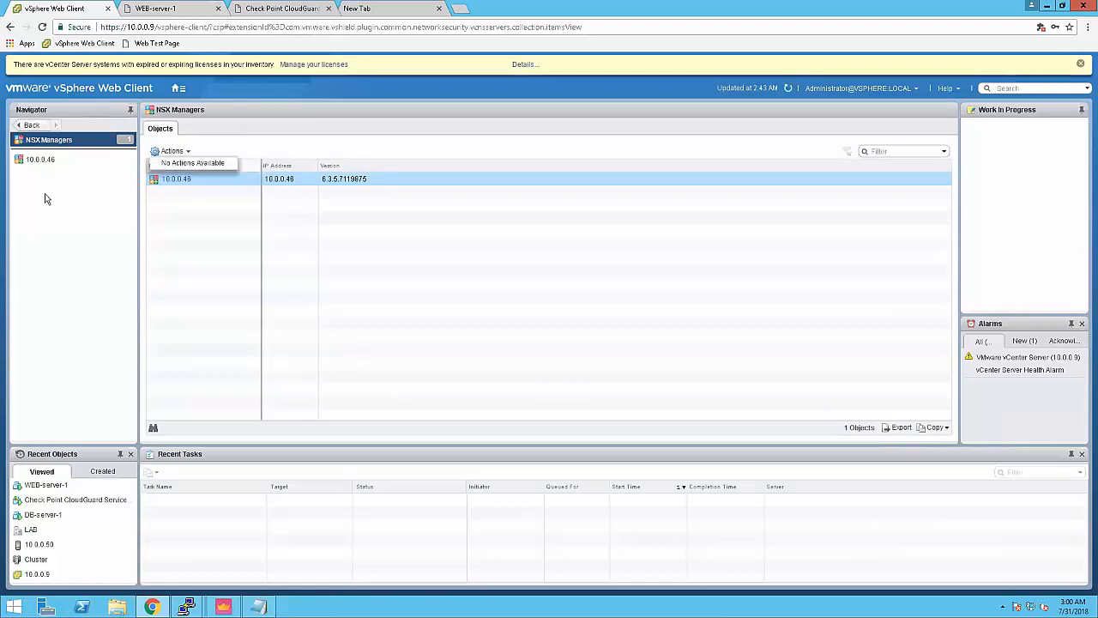
pyautogui.click(45, 160)
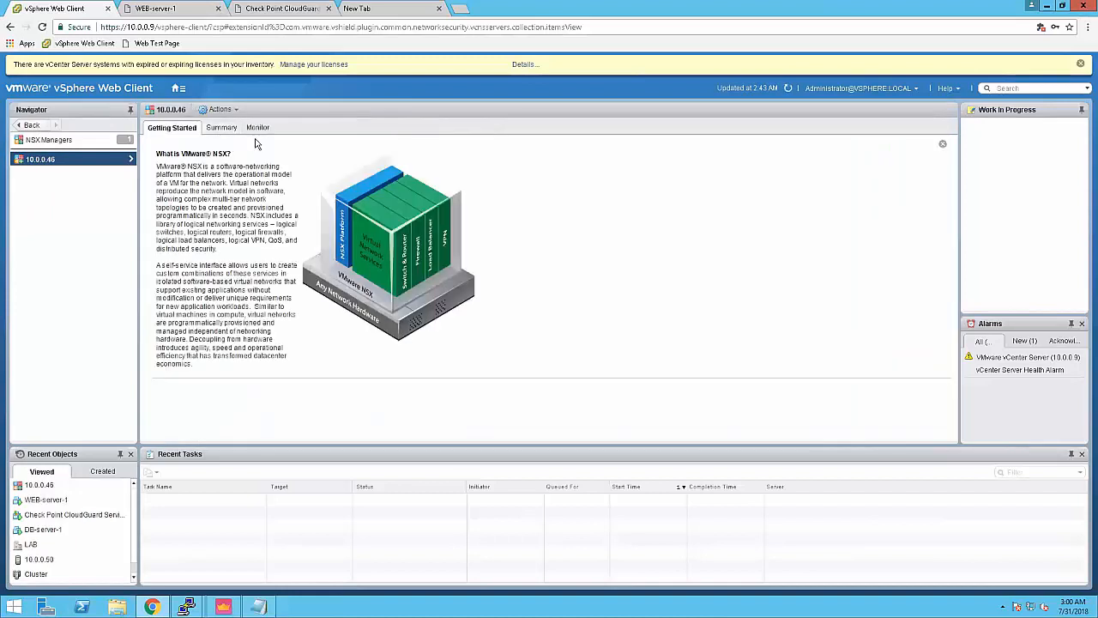
pyautogui.click(292, 128)
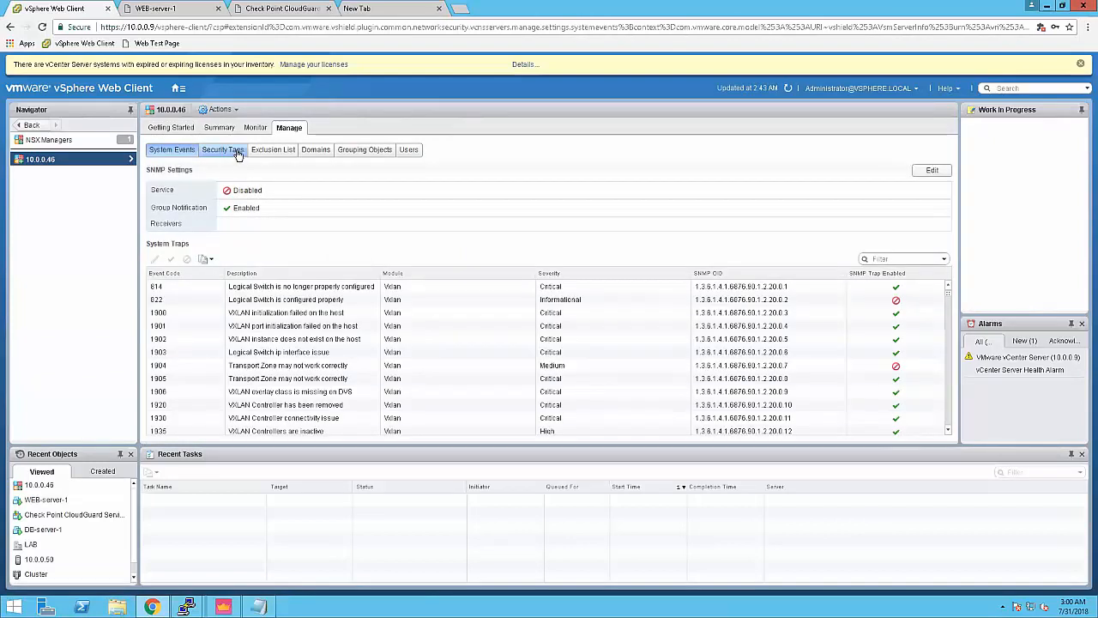
# Step: Verify Check_Point.BotFound is applied only to WEB-server-1, then cancel its Edit Security Tag dialog
pyautogui.click(241, 155)
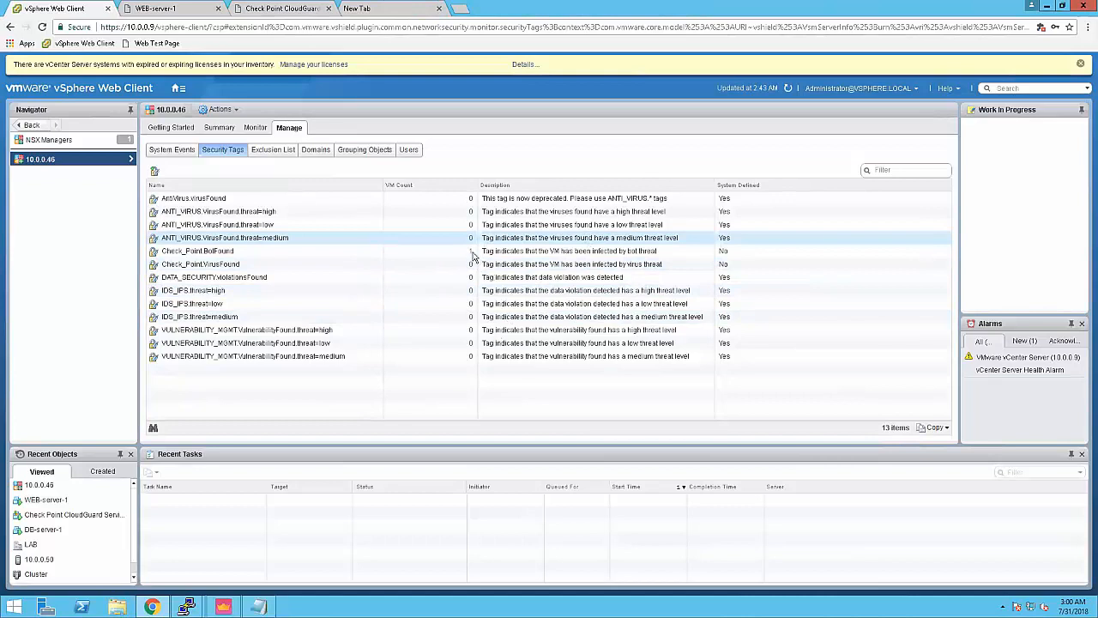
pyautogui.click(450, 254)
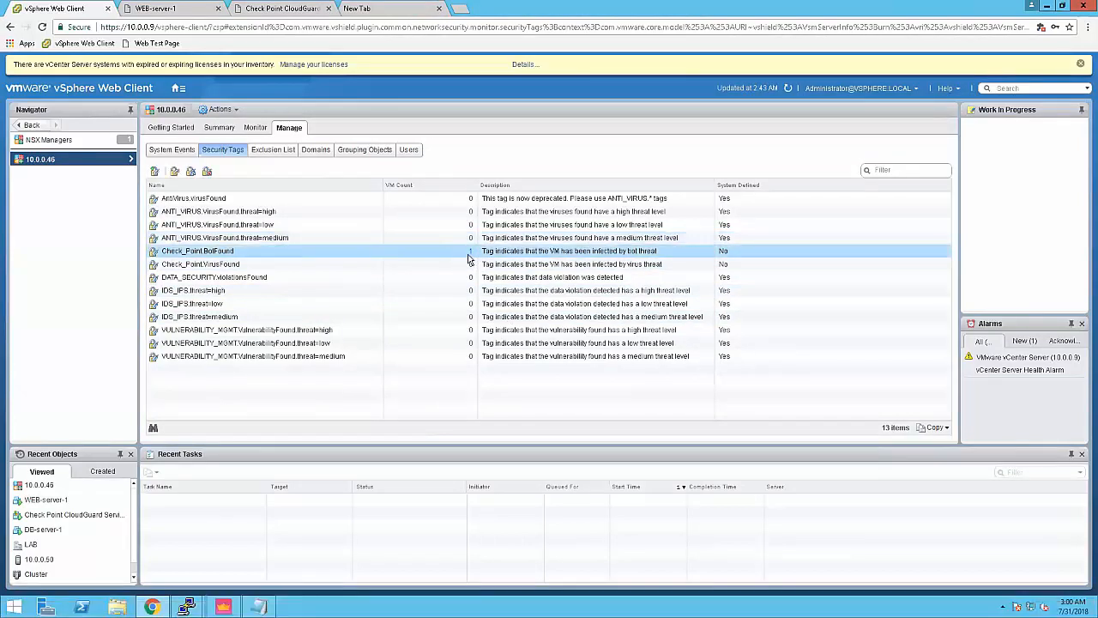
pyautogui.click(472, 253)
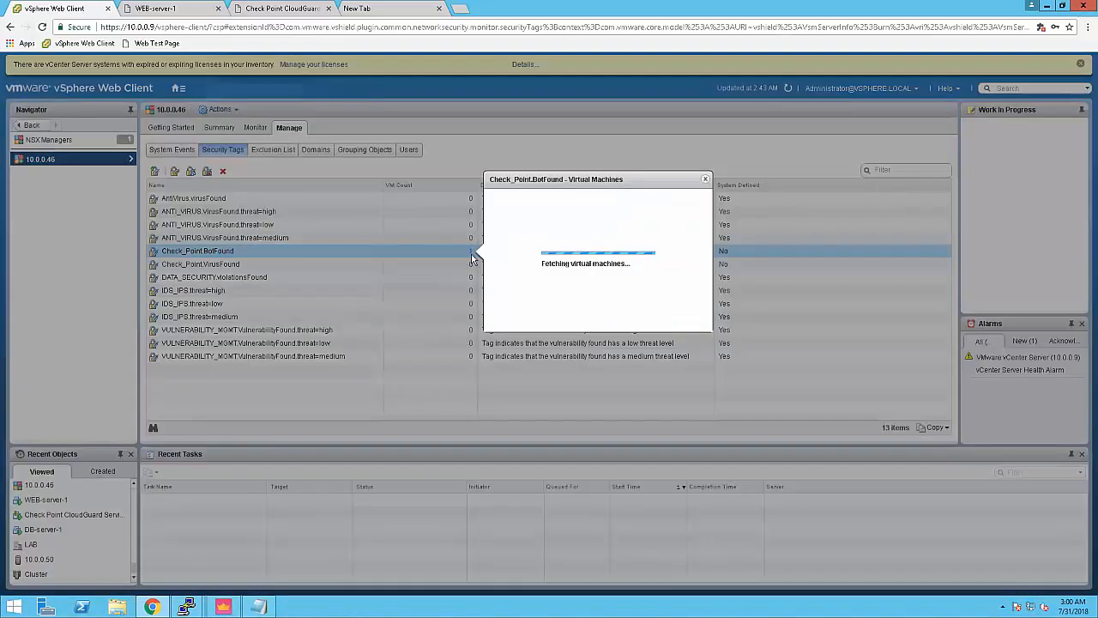
pyautogui.click(528, 232)
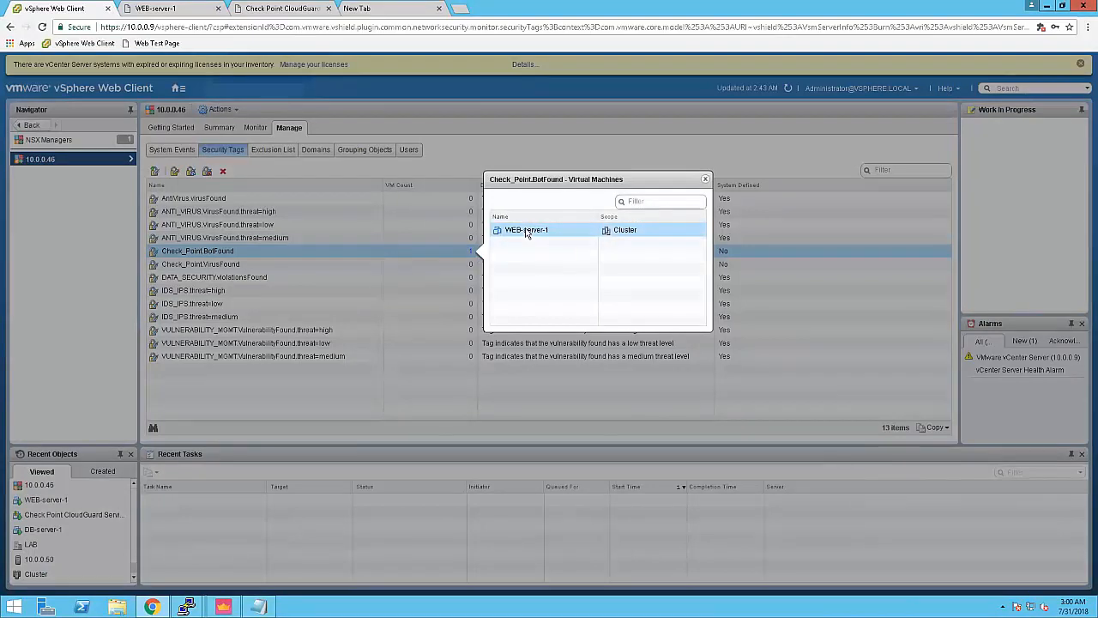
pyautogui.click(705, 179)
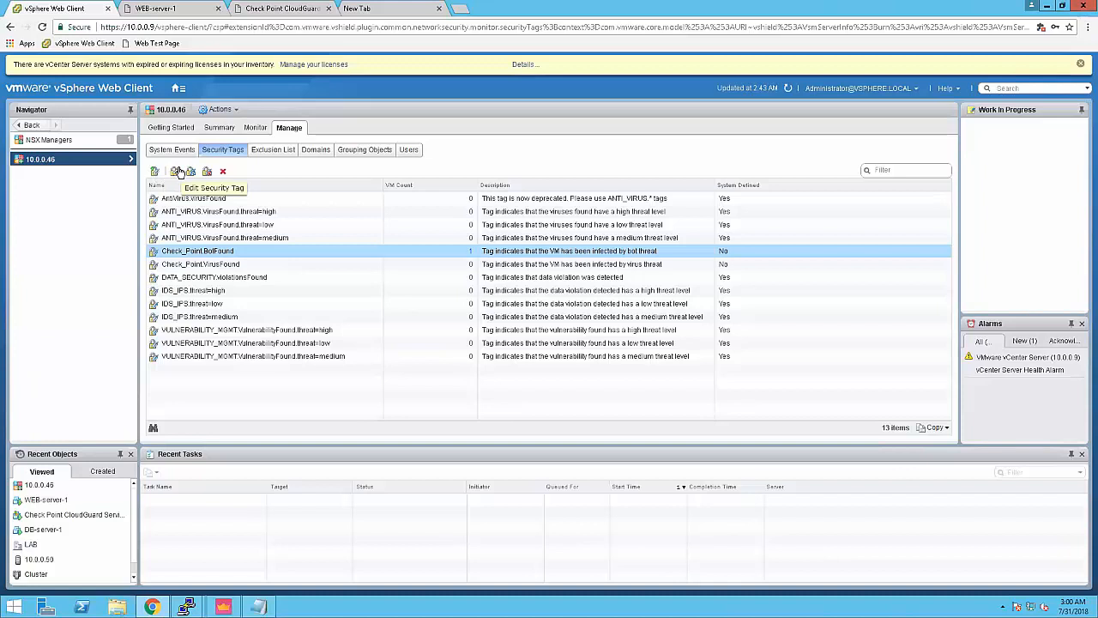
pyautogui.click(179, 172)
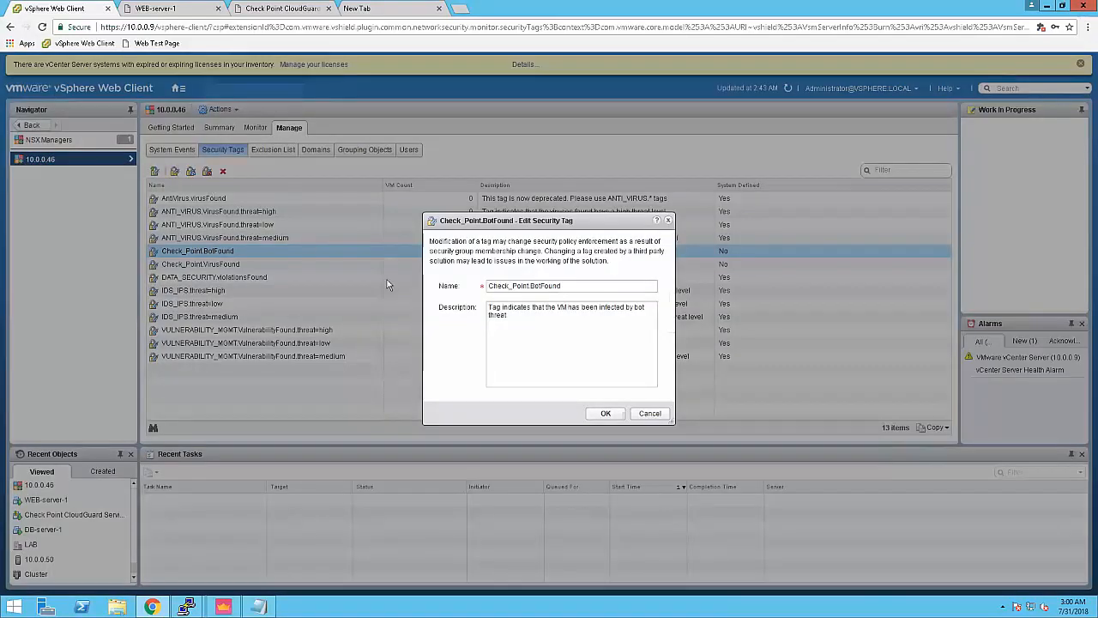
pyautogui.click(650, 414)
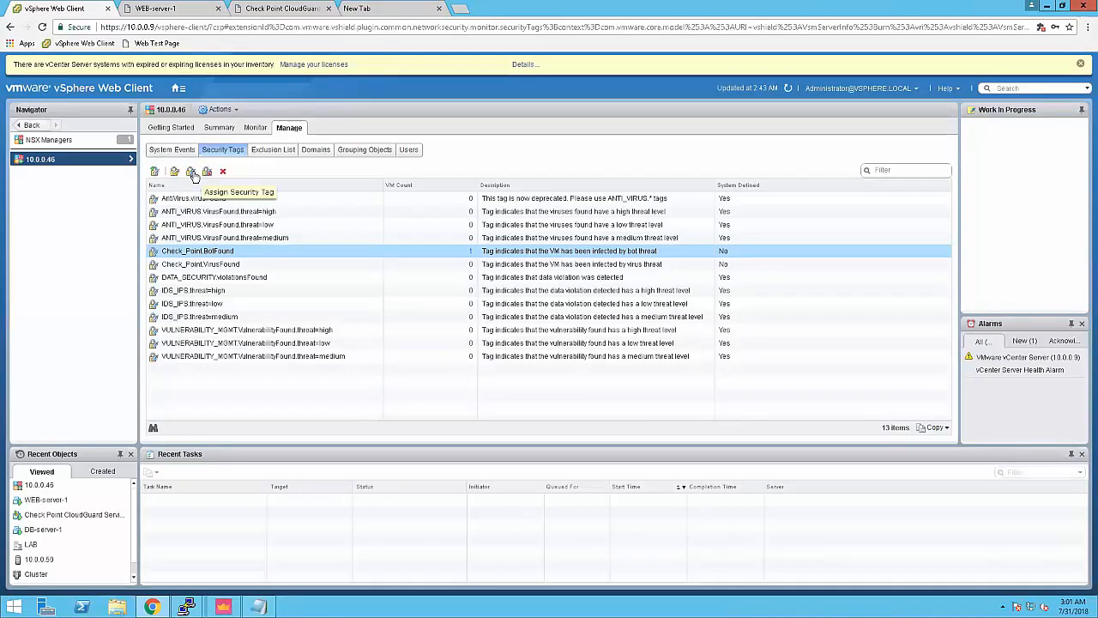
# Step: Detach Check_Point.BotFound from WEB-server-1, then start the Important info slide show in PowerPoint
pyautogui.click(209, 176)
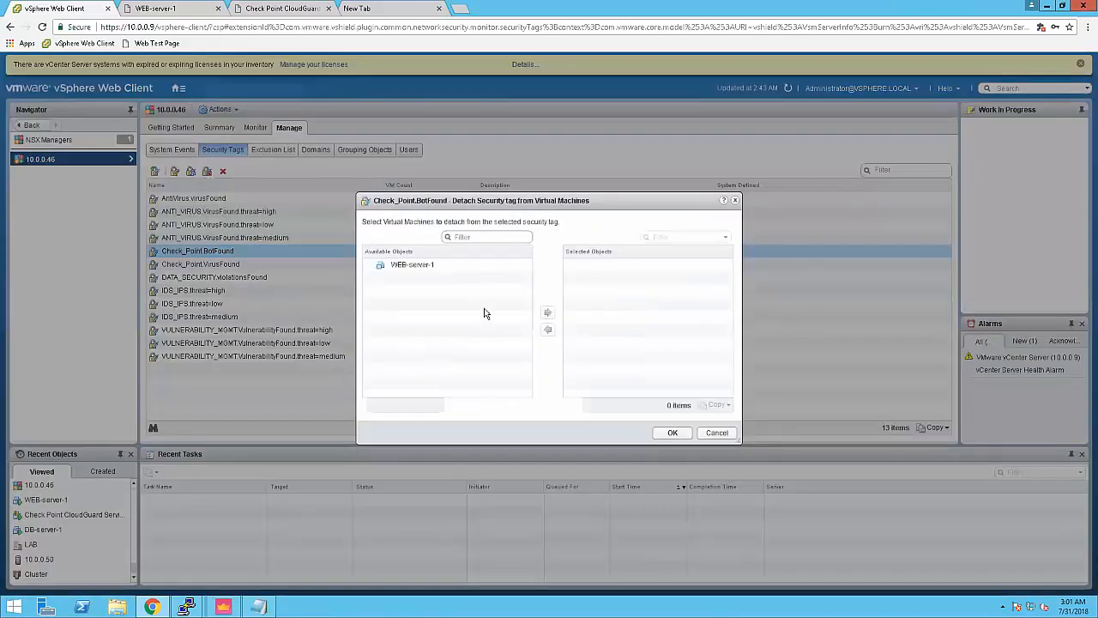
pyautogui.click(398, 270)
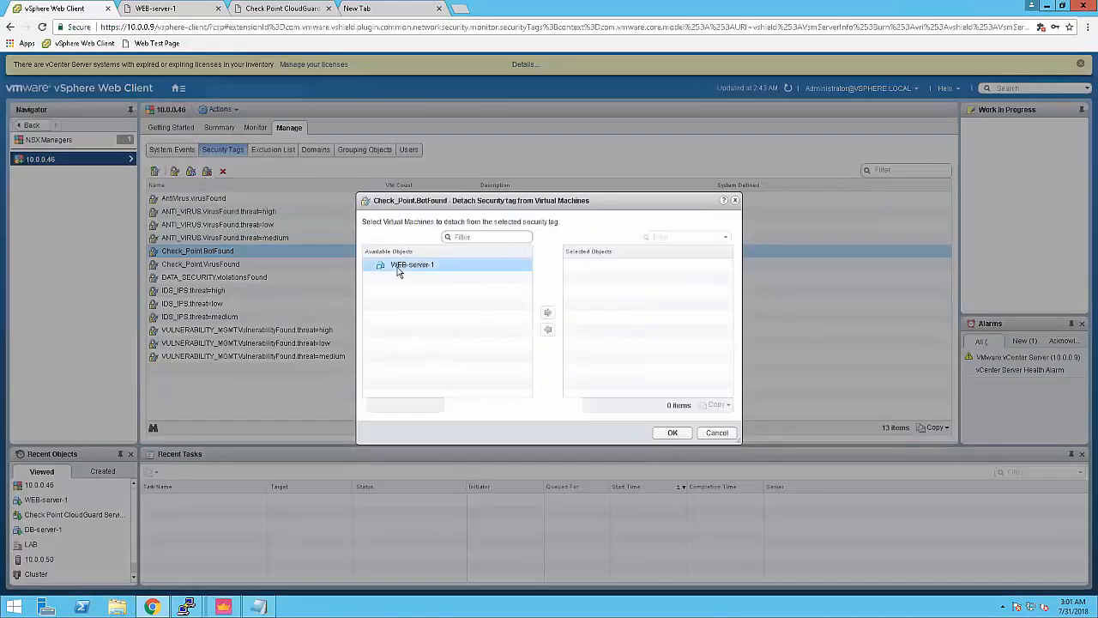
pyautogui.click(546, 313)
pyautogui.click(673, 433)
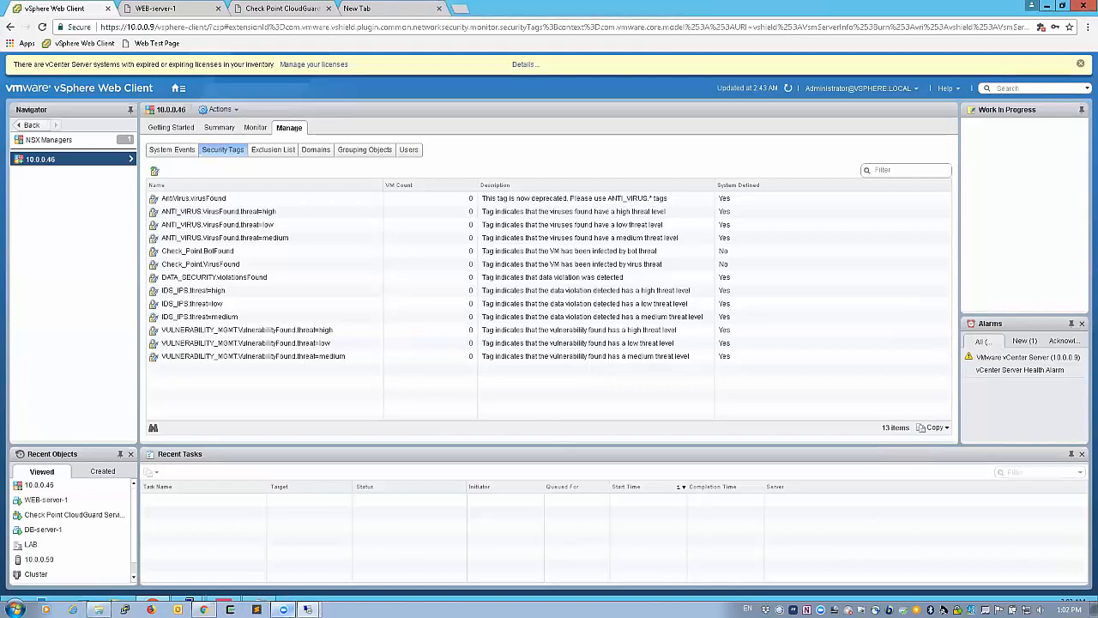
pyautogui.click(284, 609)
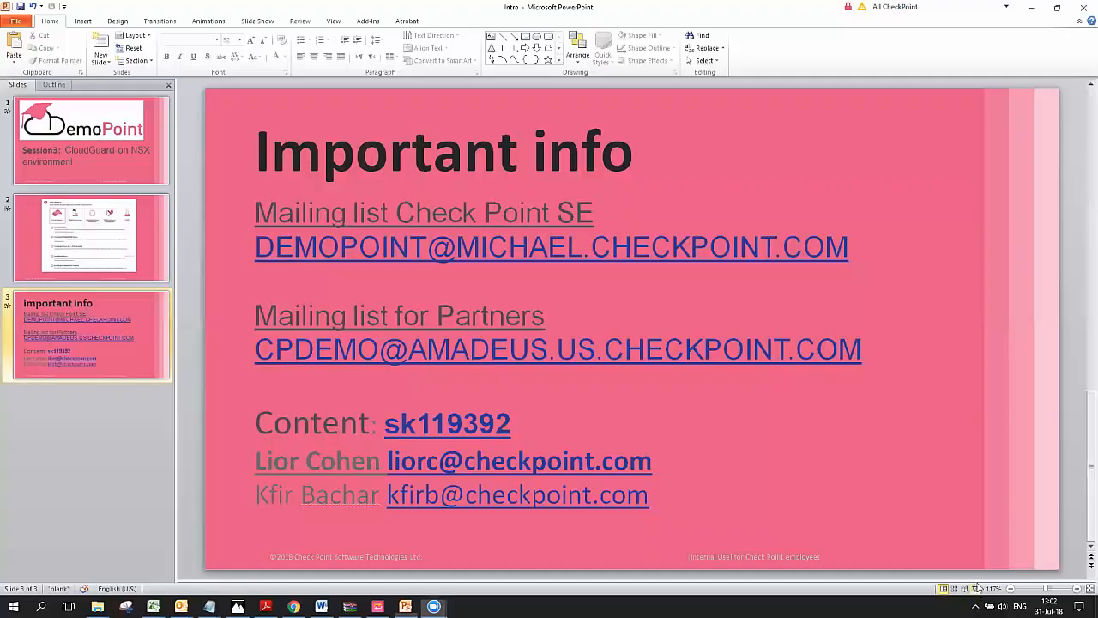
pyautogui.click(975, 589)
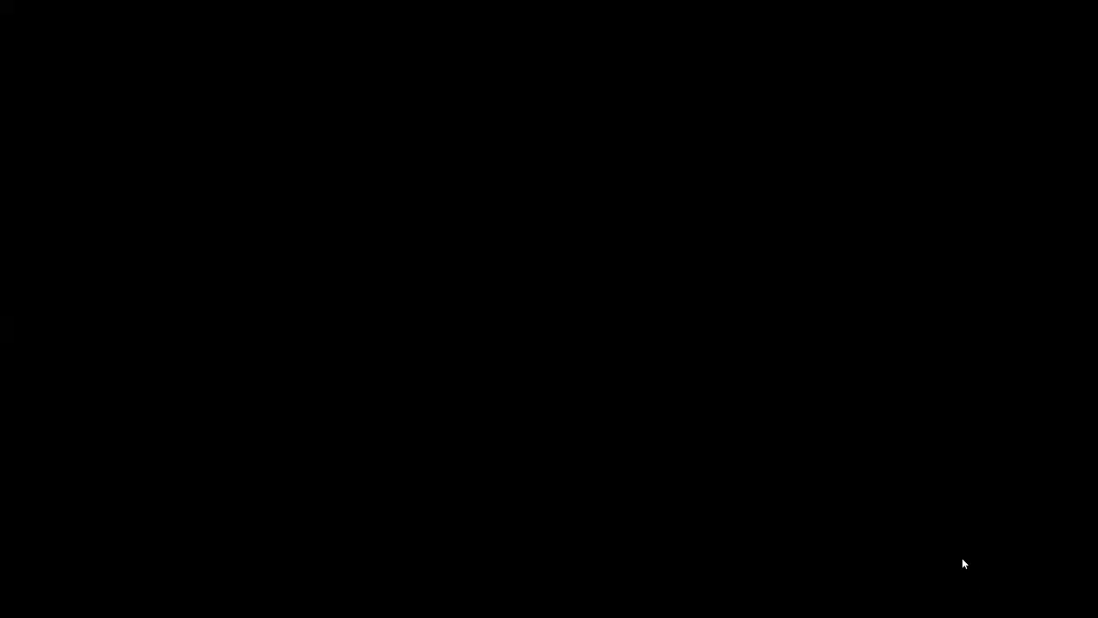